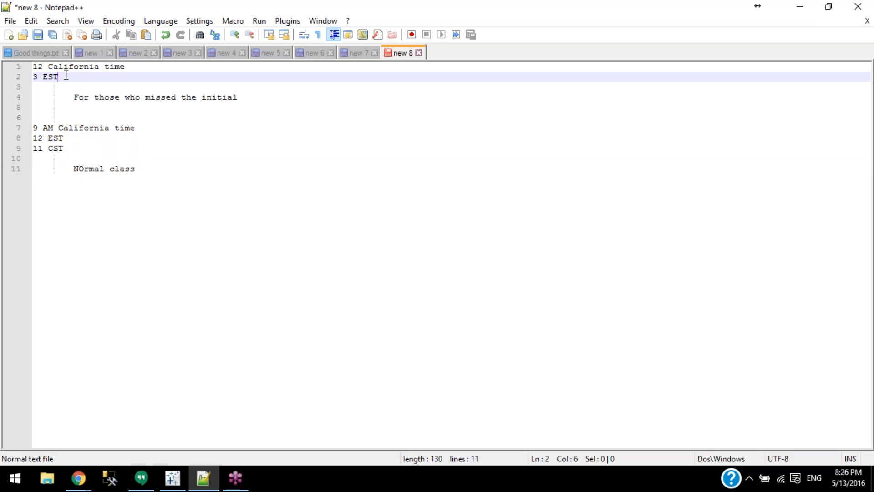
# Add a "2 CST" line below "3 EST" in the first class-time block
pyautogui.press('Return')
pyautogui.write('2 CST')
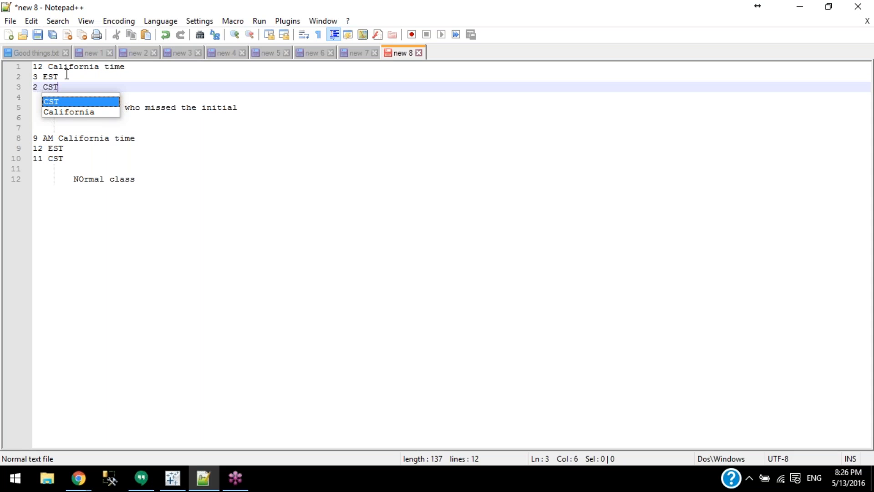
pyautogui.press('Escape')
# Highlight the whole schedule, the block for those who missed the initial class, and the normal class block in turn
pyautogui.moveTo(148, 176); pyautogui.dragTo(5, 45)
pyautogui.click(234, 272)
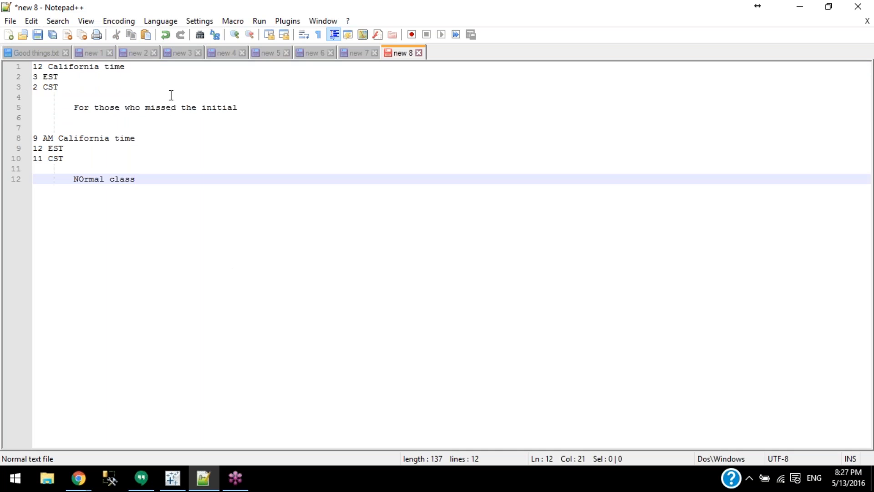
pyautogui.moveTo(255, 113); pyautogui.dragTo(7, 63)
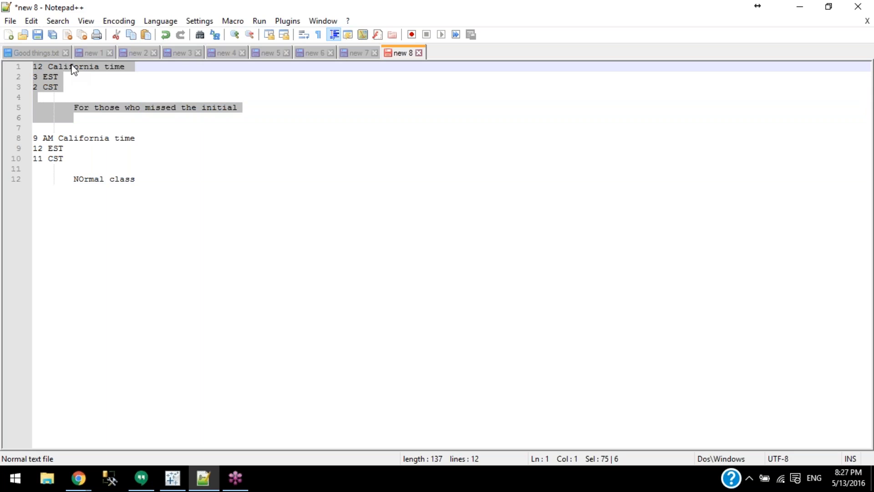
pyautogui.moveTo(164, 188); pyautogui.dragTo(20, 142)
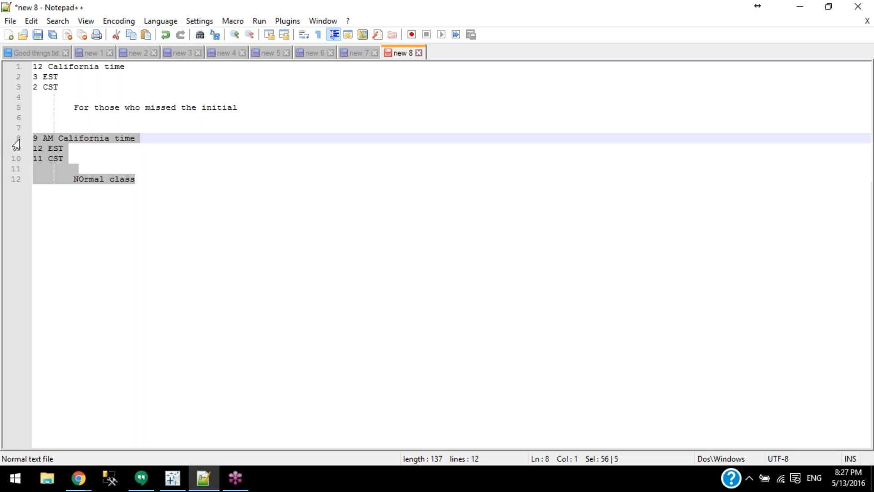
pyautogui.click(217, 221)
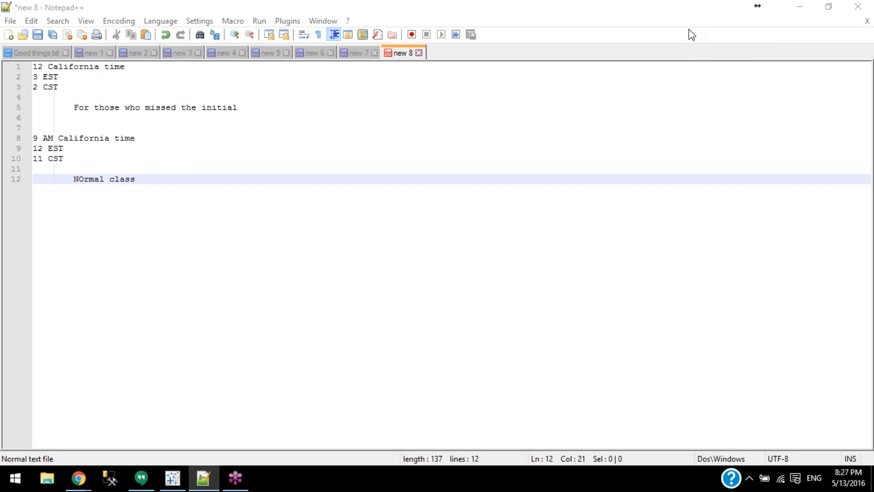
# Switch to Tableau and build a text table on Sheet 1 with Category and Sub-Category on Rows and Sales as text
pyautogui.click(687, 2)
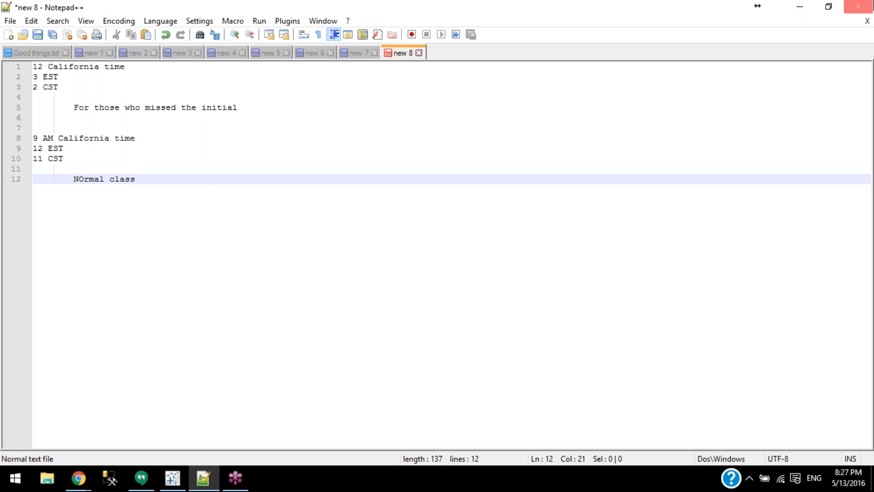
pyautogui.click(801, 6)
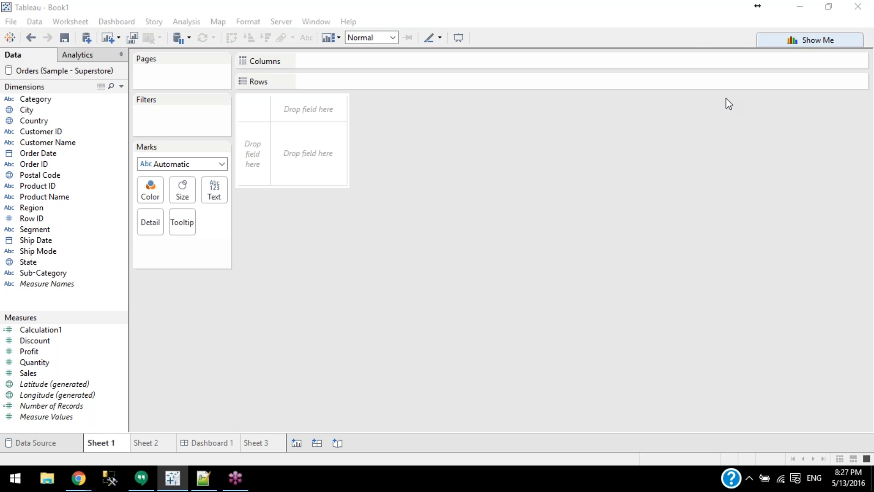
pyautogui.click(350, 269)
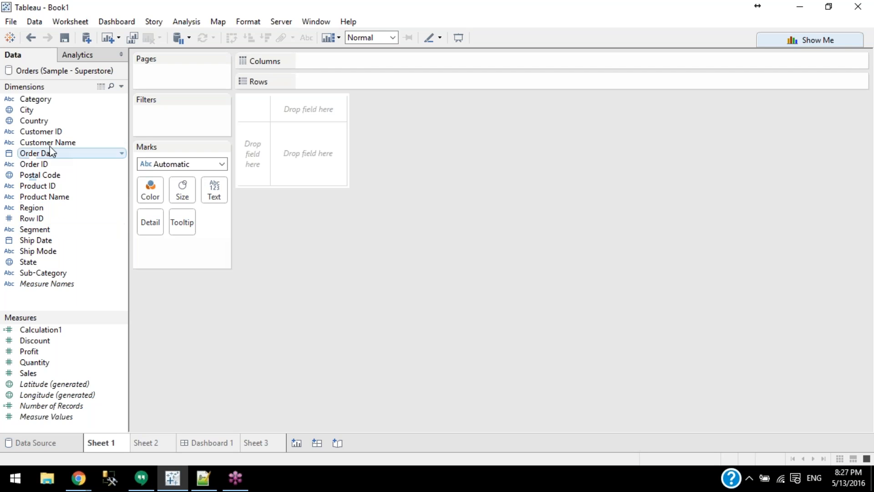
pyautogui.moveTo(48, 103); pyautogui.dragTo(324, 83)
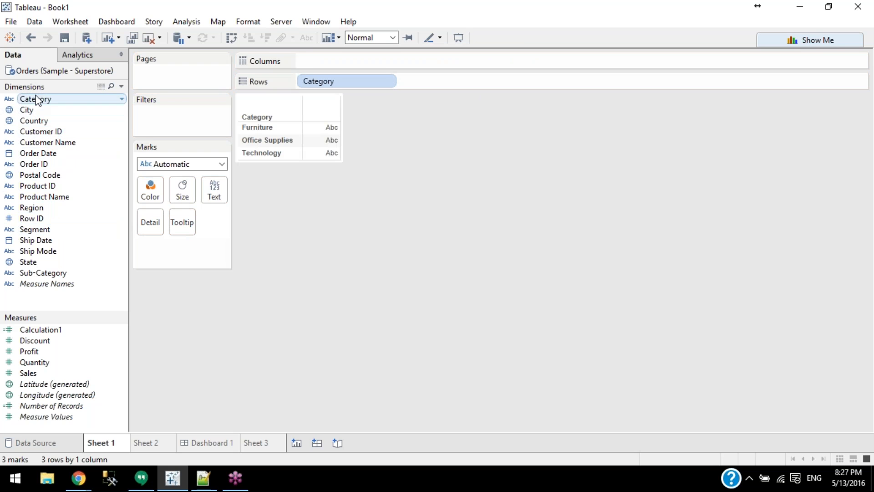
pyautogui.moveTo(35, 98)
pyautogui.mouseDown()
pyautogui.moveTo(392, 54)
pyautogui.moveTo(30, 102)
pyautogui.mouseUp()
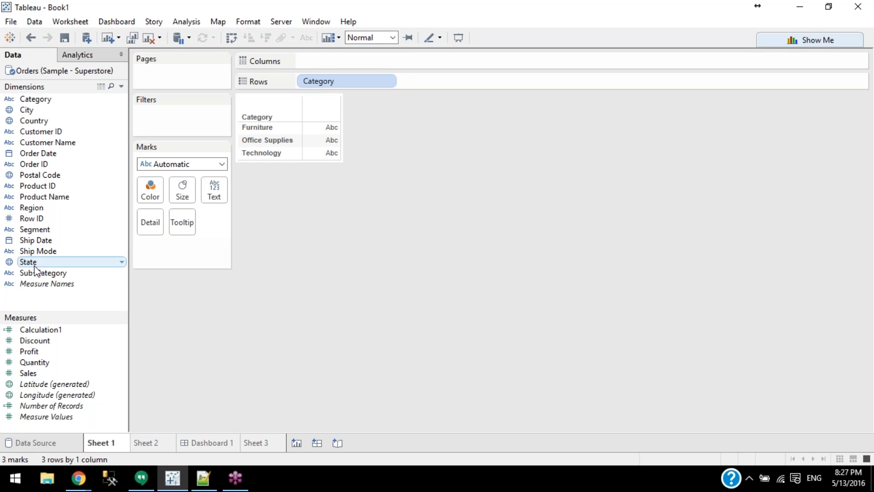
pyautogui.moveTo(41, 272)
pyautogui.mouseDown()
pyautogui.moveTo(435, 114)
pyautogui.moveTo(316, 89)
pyautogui.moveTo(420, 80)
pyautogui.mouseUp()
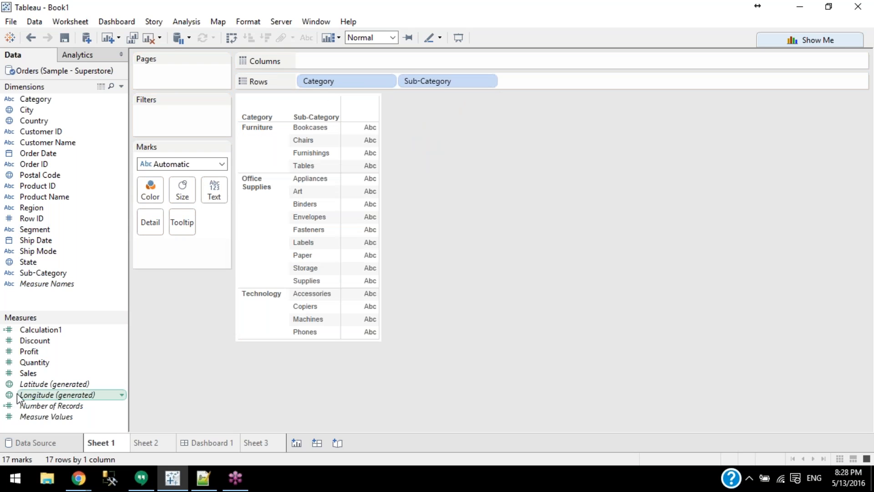
pyautogui.moveTo(29, 375); pyautogui.dragTo(212, 188)
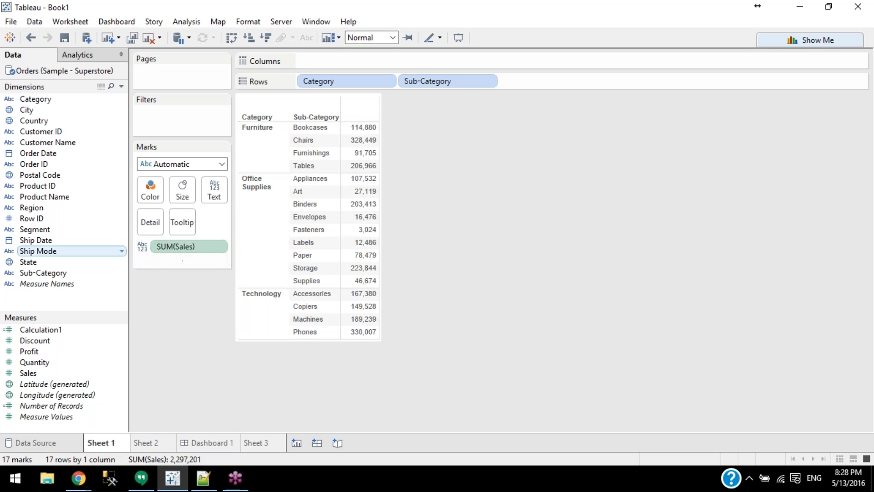
# Move Sales to Columns to show it as bars, and return it to Text in the table
pyautogui.moveTo(175, 246); pyautogui.dragTo(361, 59)
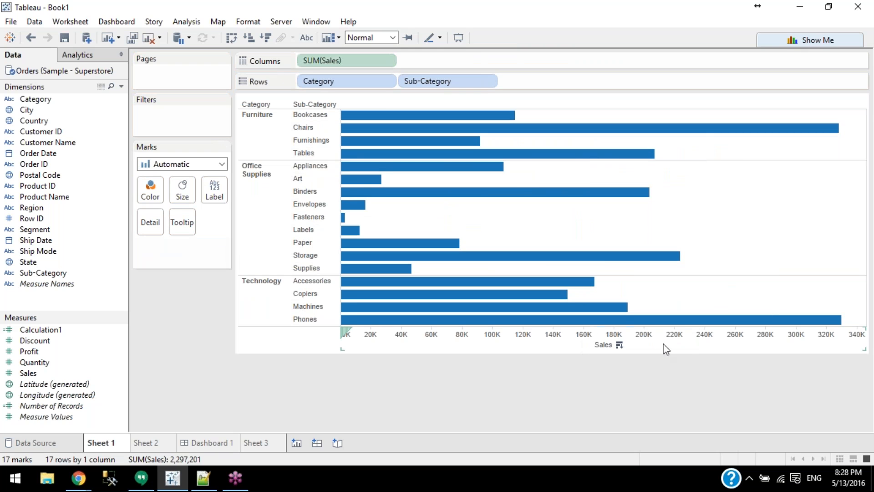
pyautogui.moveTo(346, 59); pyautogui.dragTo(212, 191)
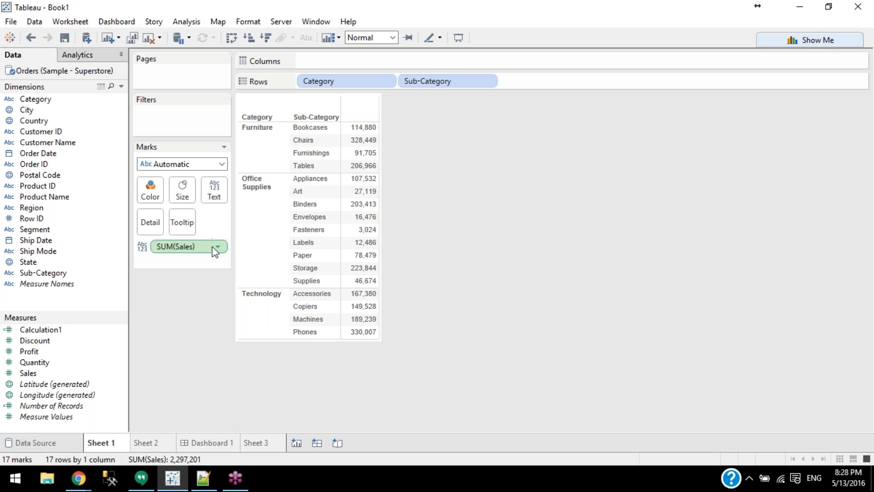
pyautogui.moveTo(214, 248); pyautogui.dragTo(346, 157)
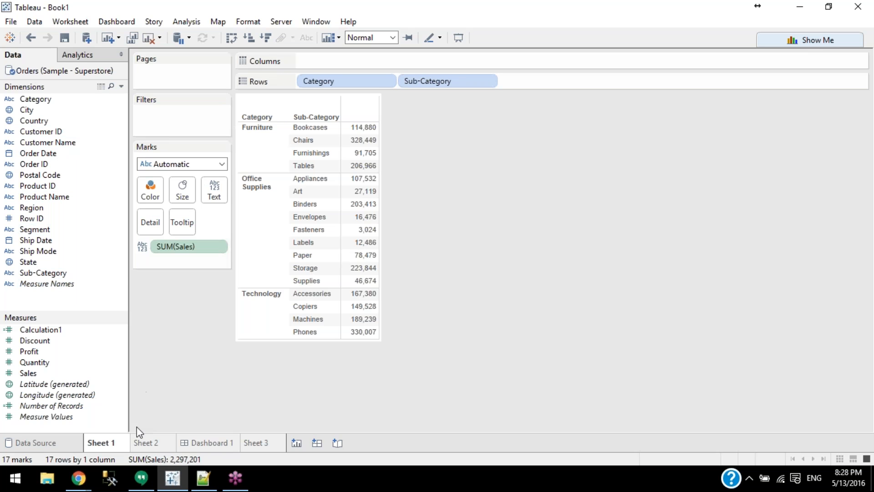
# Review the Tableau training plan in Chrome, highlight the quick filter topic in item 23, and return to Tableau
pyautogui.click(79, 478)
pyautogui.click(118, 425)
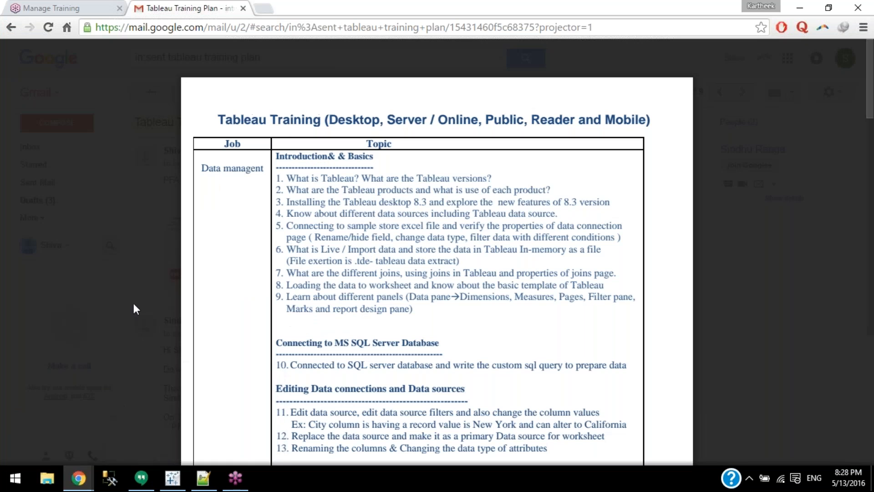
pyautogui.scroll(-15, 495, 243)
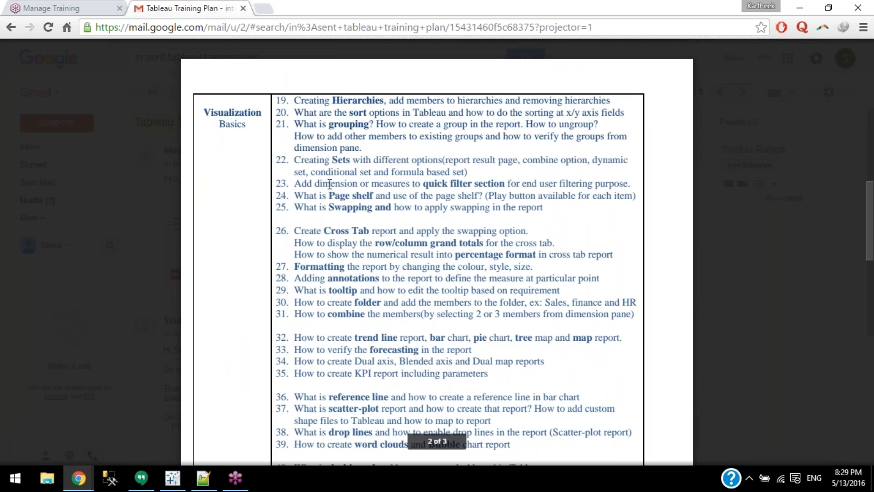
pyautogui.moveTo(330, 184); pyautogui.dragTo(505, 183)
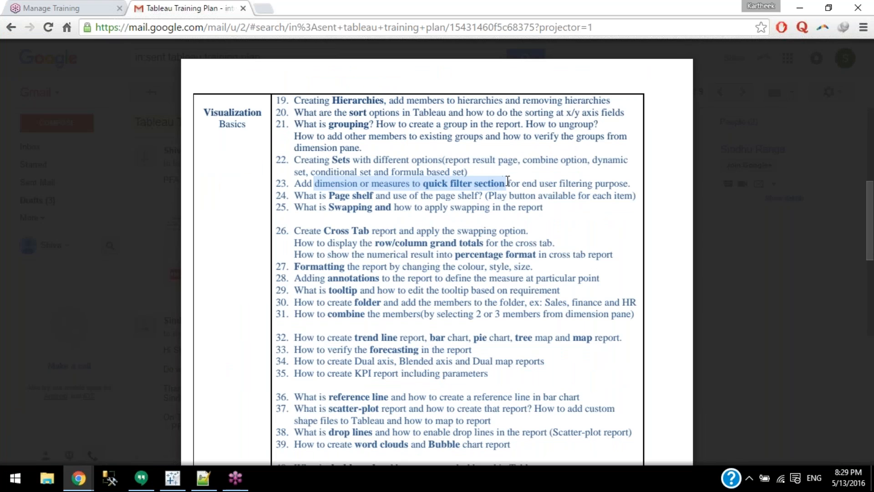
pyautogui.click(797, 6)
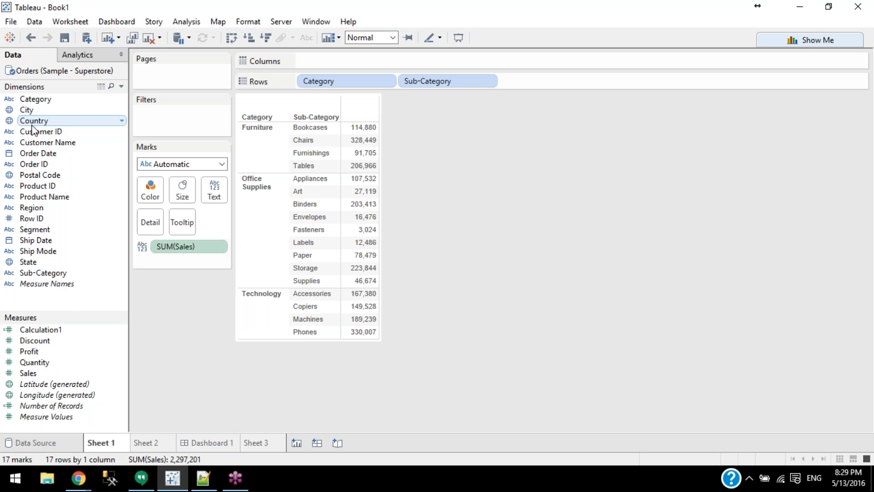
# Add State to Filters and apply it with only Alabama and Arizona selected
pyautogui.moveTo(33, 262)
pyautogui.mouseDown()
pyautogui.moveTo(165, 231)
pyautogui.moveTo(218, 128)
pyautogui.moveTo(42, 244)
pyautogui.moveTo(39, 258)
pyautogui.moveTo(119, 122)
pyautogui.moveTo(168, 112)
pyautogui.moveTo(40, 261)
pyautogui.moveTo(162, 116)
pyautogui.mouseUp()
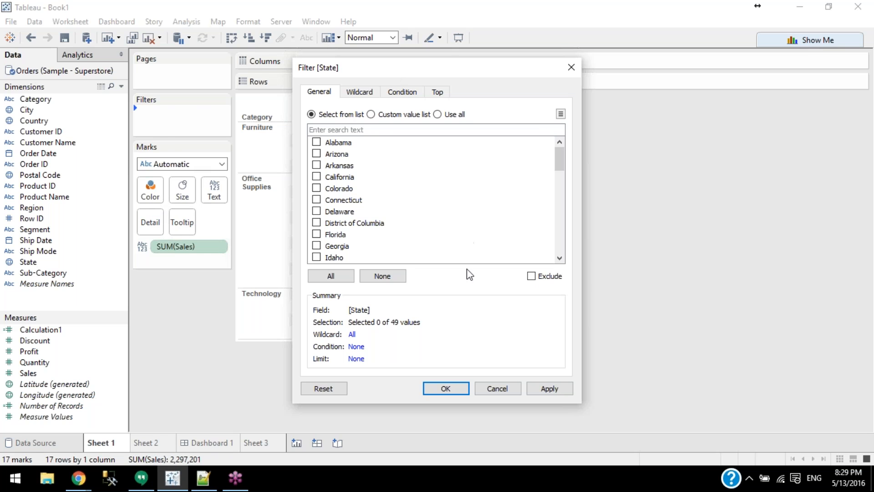
pyautogui.moveTo(359, 74); pyautogui.dragTo(478, 70)
pyautogui.click(435, 138)
pyautogui.click(435, 150)
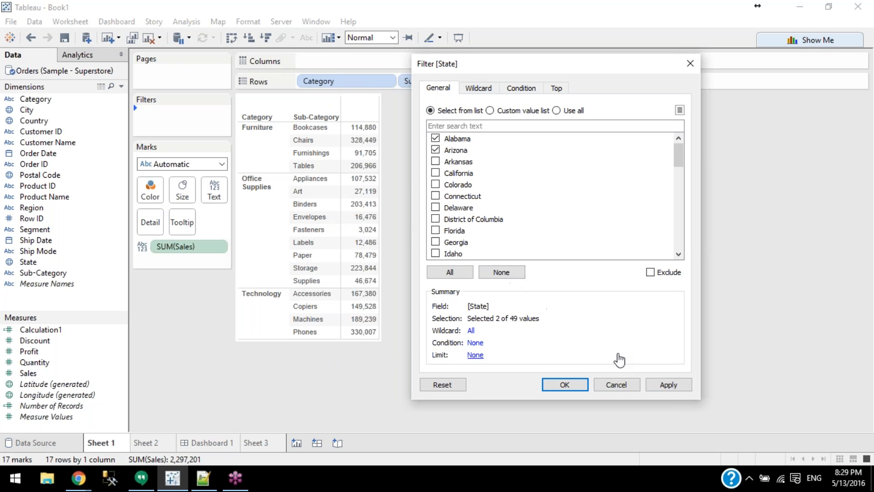
pyautogui.click(668, 384)
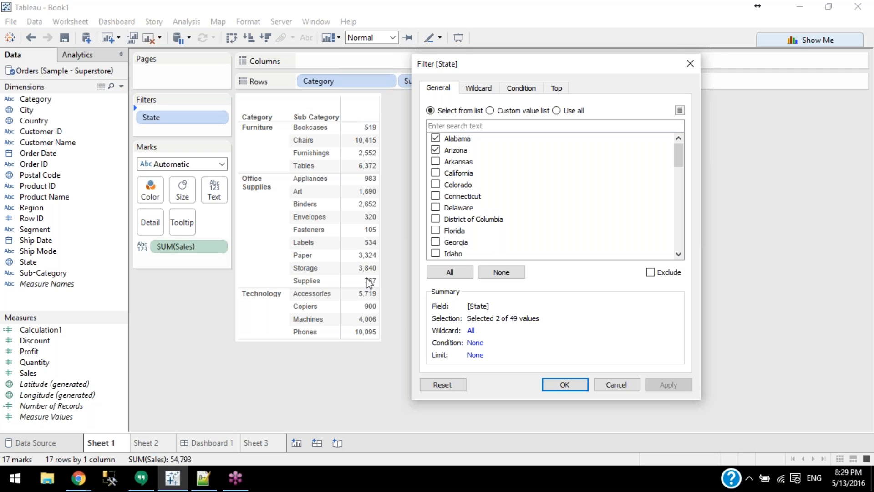
# Clear Alabama and Arizona in the State filter, select all states instead, and confirm the filter
pyautogui.click(435, 149)
pyautogui.click(435, 138)
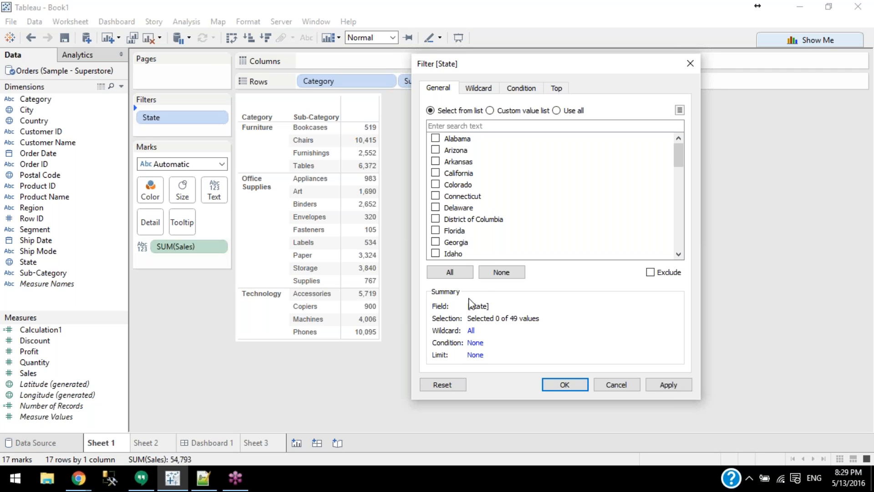
pyautogui.click(450, 271)
pyautogui.click(668, 385)
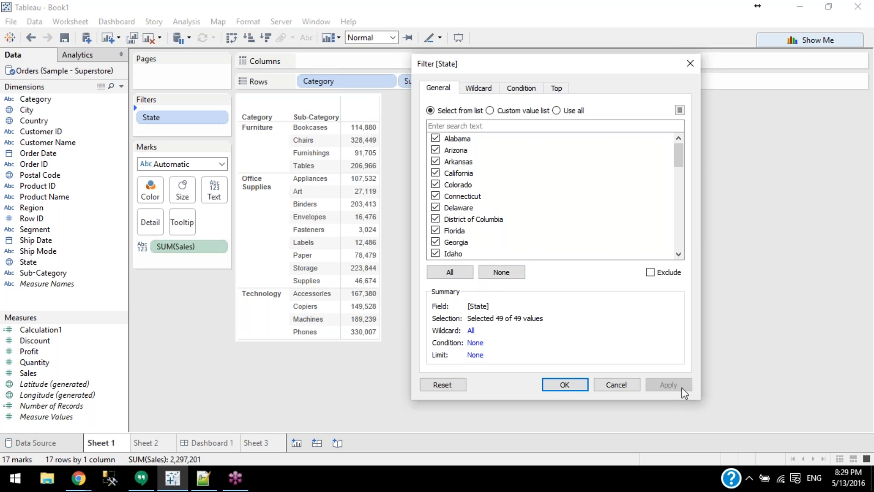
pyautogui.click(568, 385)
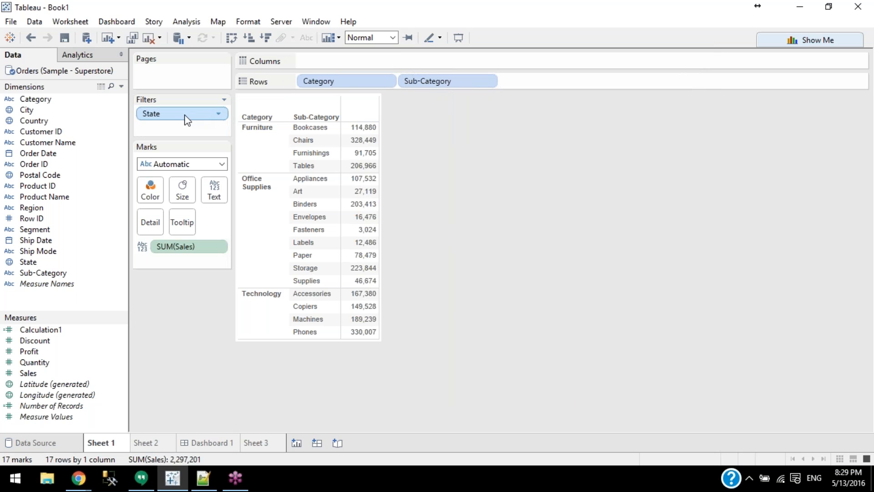
# Remove State from Filters and restore it by undoing, redoing and undoing the removal
pyautogui.moveTo(148, 116); pyautogui.dragTo(444, 253)
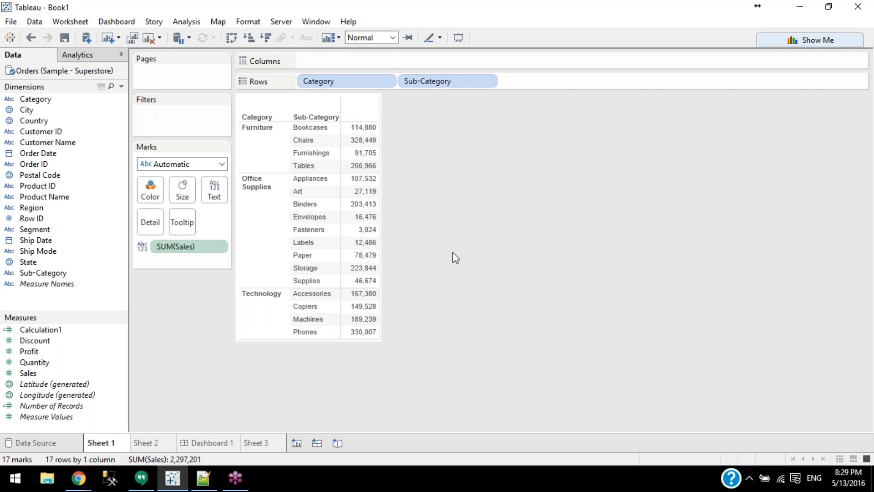
pyautogui.click(26, 34)
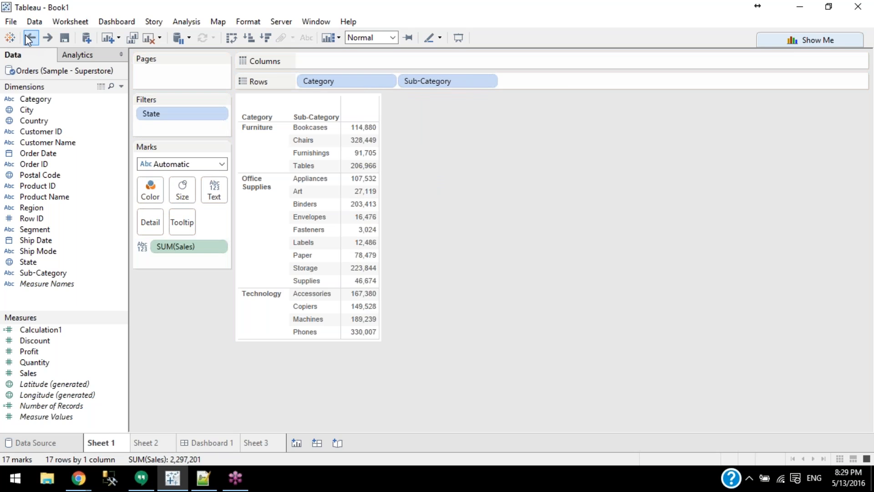
pyautogui.click(48, 36)
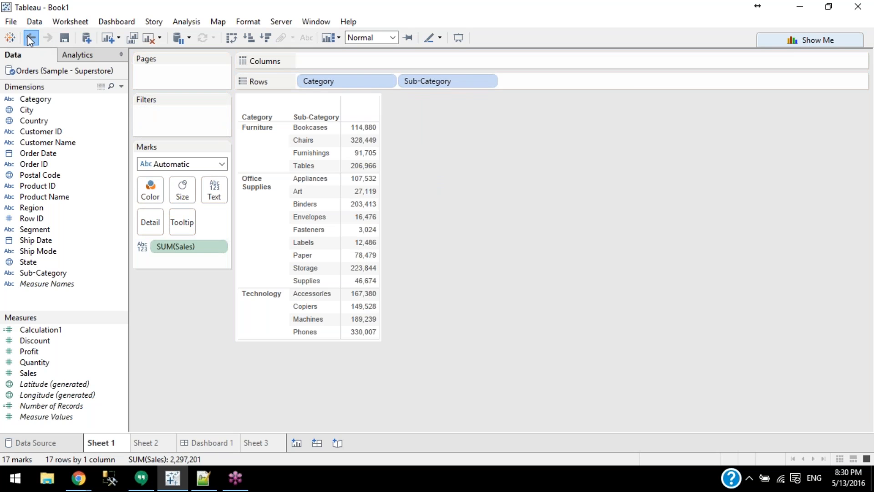
pyautogui.click(31, 37)
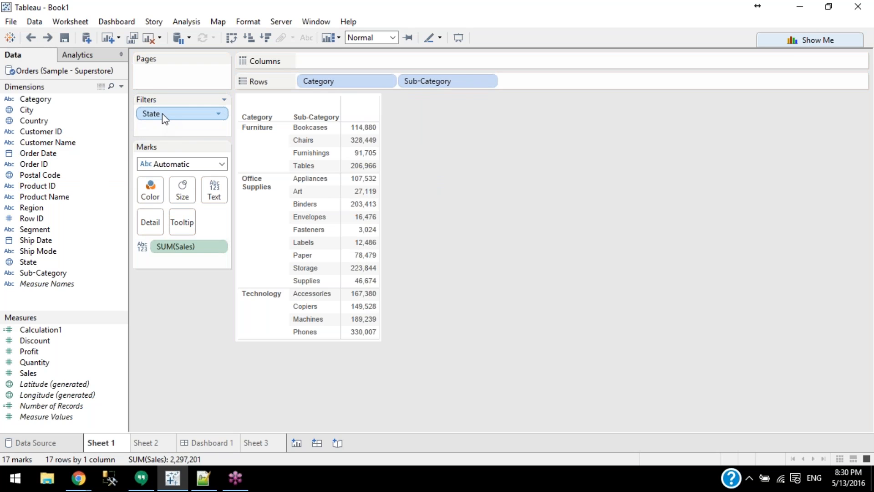
# Move State to Rows ahead of Category, and return it to Filters limited to Alabama and Arizona
pyautogui.moveTo(162, 110); pyautogui.dragTo(245, 188)
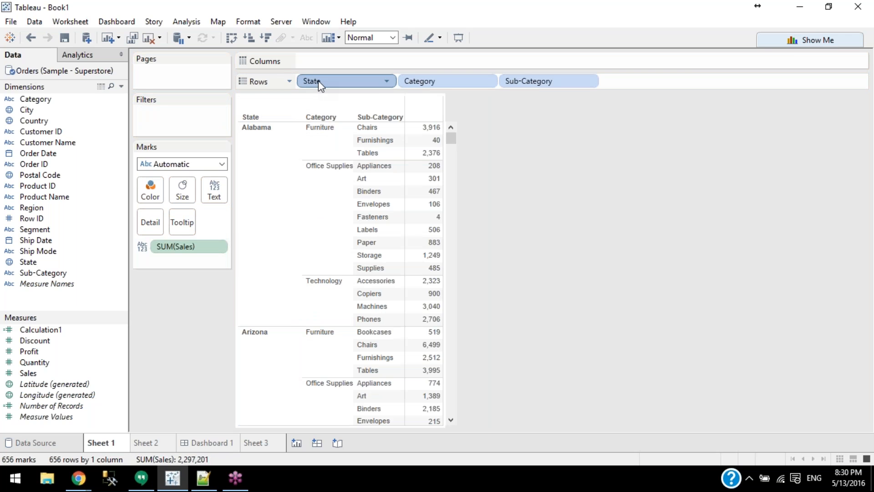
pyautogui.moveTo(318, 81); pyautogui.dragTo(191, 109)
pyautogui.click(331, 276)
pyautogui.click(382, 276)
pyautogui.click(317, 142)
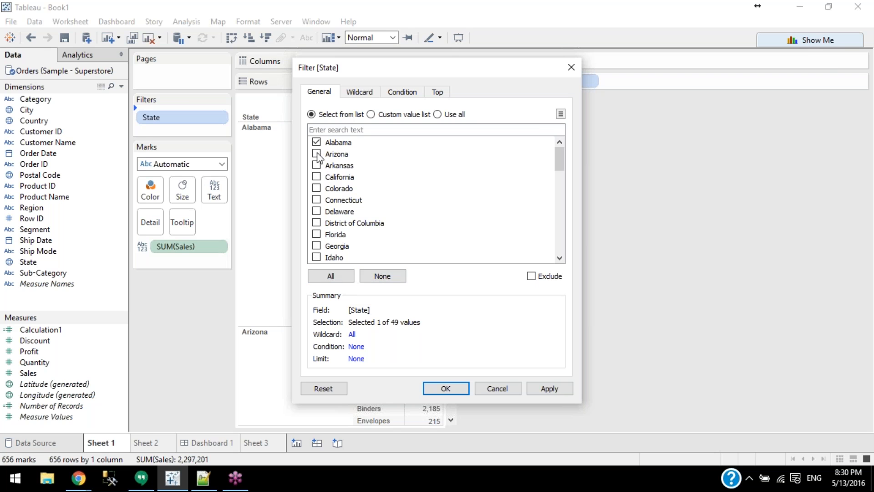
pyautogui.click(454, 386)
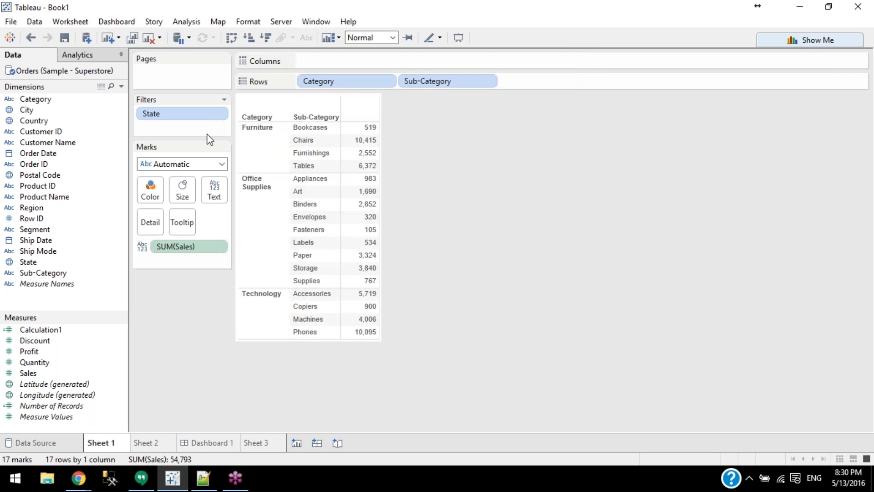
# Re-add State to Filters from Rows with only Georgia and Idaho selected, and remove the filter from the sheet
pyautogui.moveTo(200, 123)
pyautogui.mouseDown()
pyautogui.moveTo(323, 81)
pyautogui.moveTo(177, 123)
pyautogui.mouseUp()
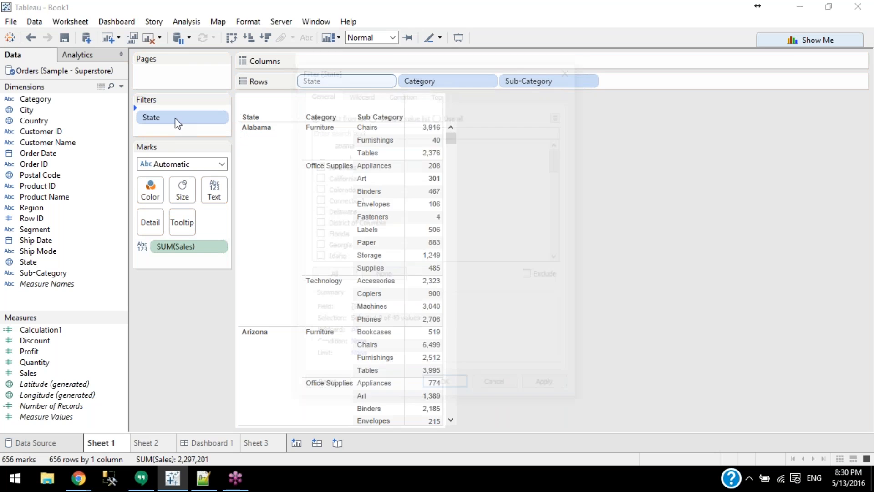
pyautogui.click(317, 246)
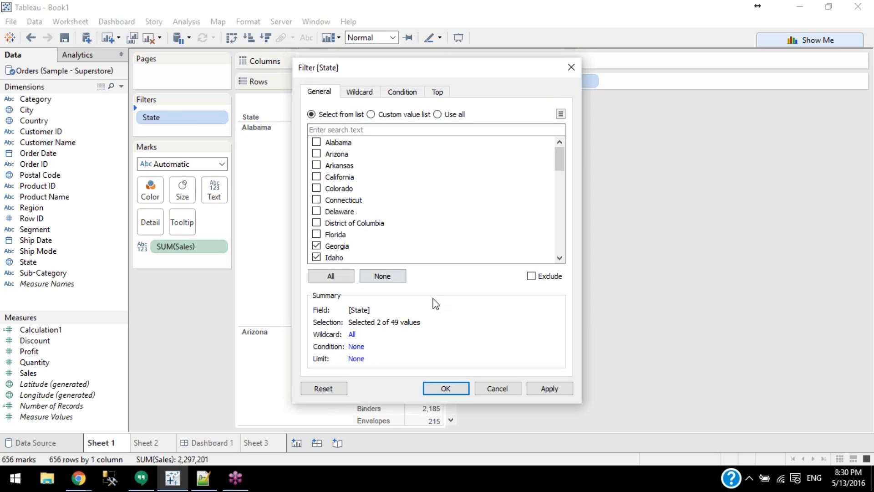
pyautogui.click(458, 391)
pyautogui.moveTo(152, 117); pyautogui.dragTo(523, 258)
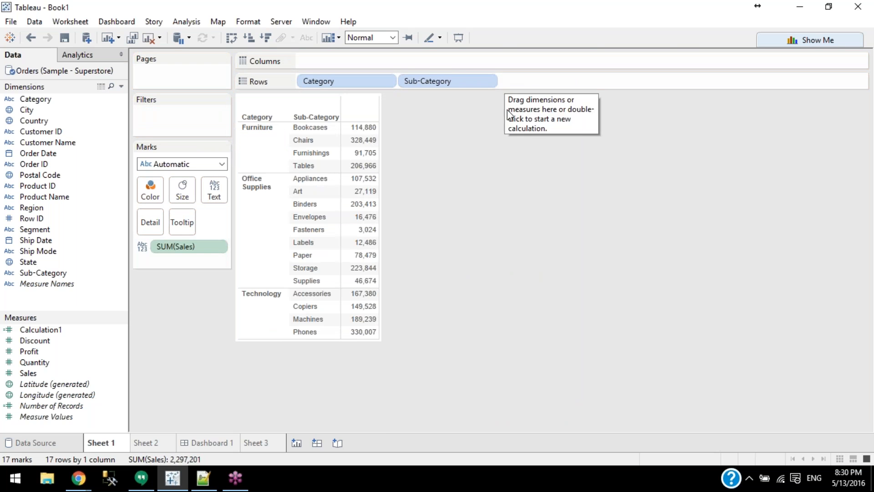
# Try State on Filters with all states selected, remove it, and cancel a second attempt to filter by State
pyautogui.moveTo(28, 262); pyautogui.dragTo(160, 125)
pyautogui.click(331, 276)
pyautogui.click(445, 389)
pyautogui.moveTo(212, 113); pyautogui.dragTo(55, 105)
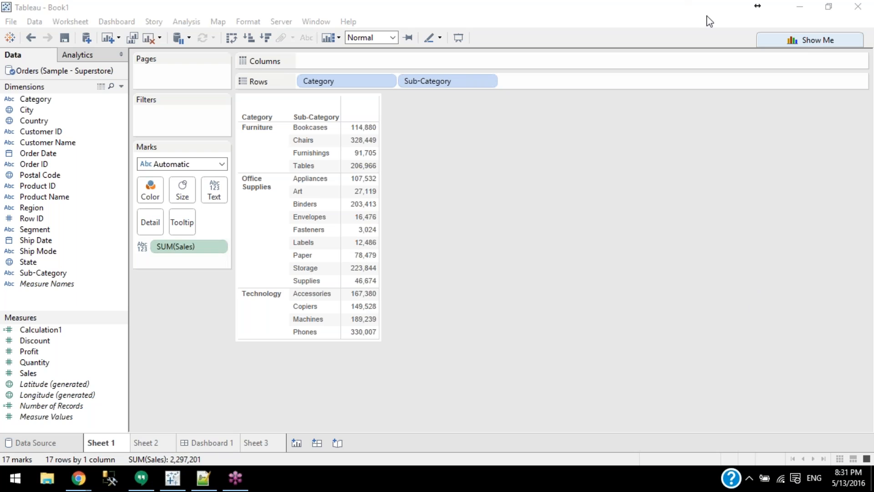
pyautogui.click(209, 138)
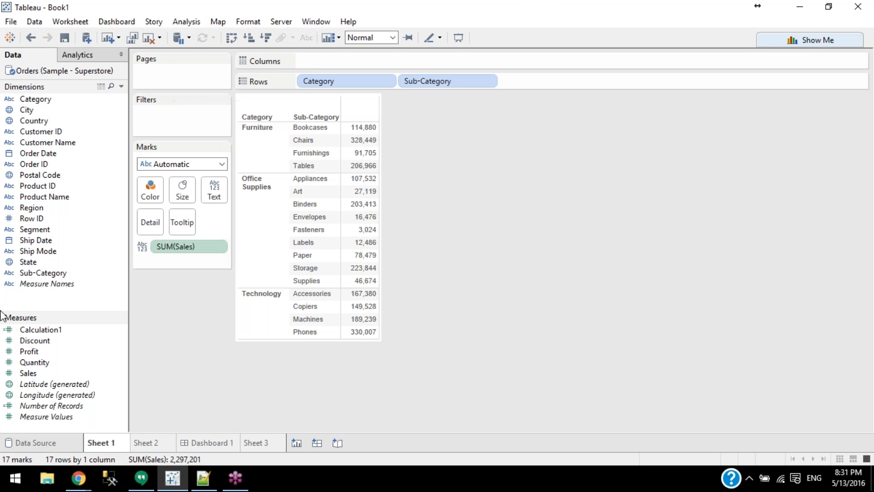
pyautogui.moveTo(39, 273); pyautogui.dragTo(182, 114)
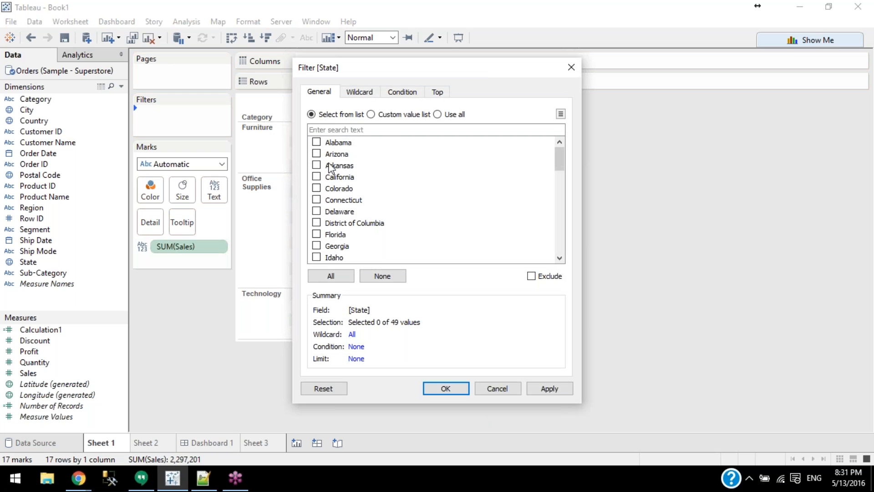
pyautogui.click(489, 390)
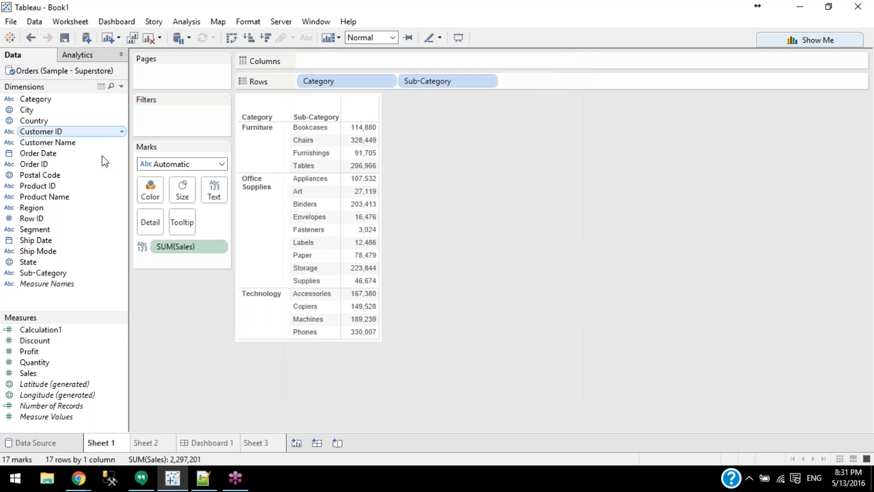
# Place State on Pages and advance through the states, first one by one and by playback, stopping at Kentucky
pyautogui.moveTo(27, 262); pyautogui.dragTo(195, 74)
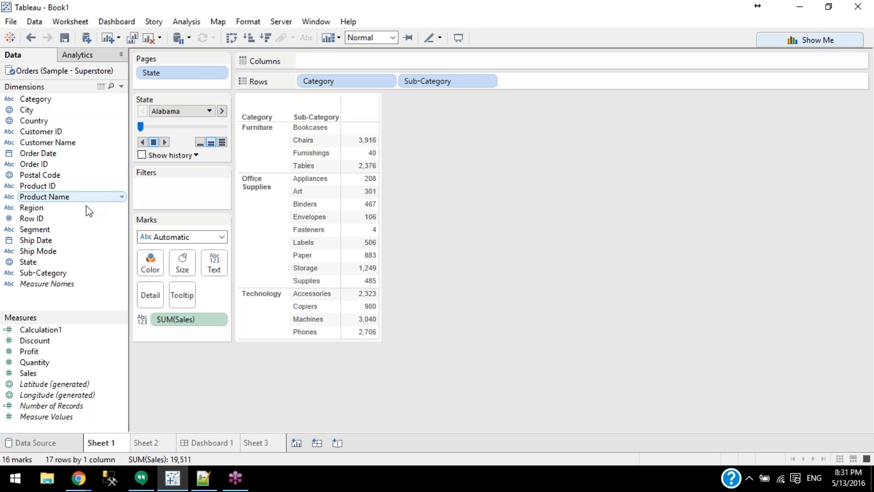
pyautogui.moveTo(364, 307)
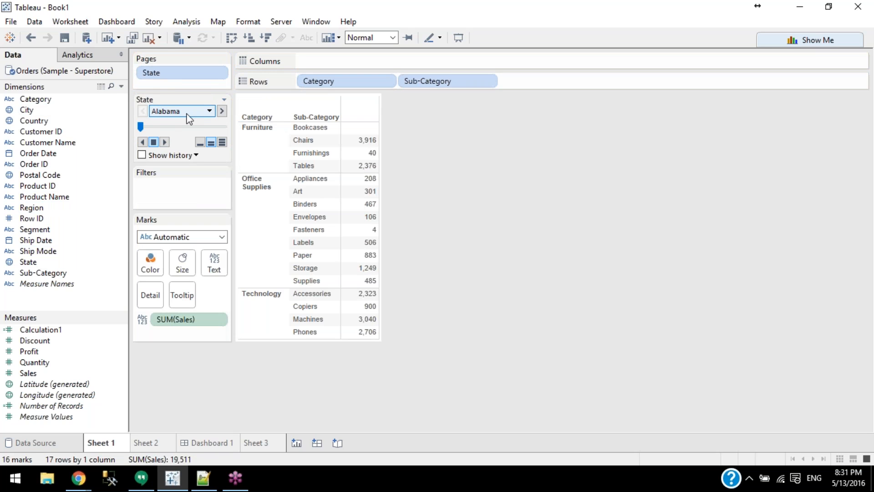
pyautogui.click(222, 112)
pyautogui.click(223, 111)
pyautogui.click(223, 112)
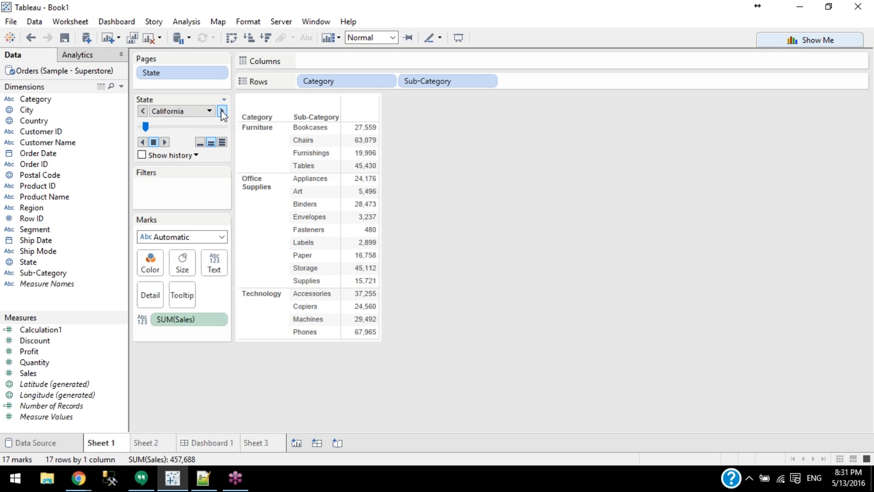
pyautogui.click(223, 112)
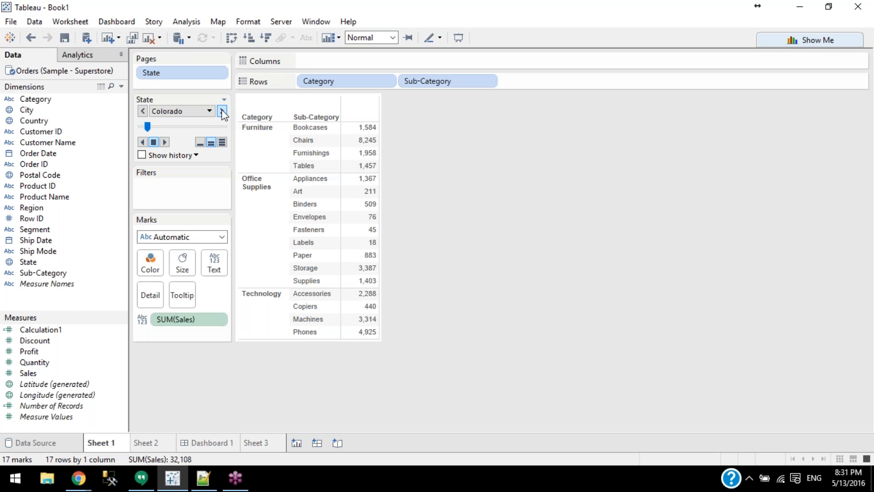
pyautogui.click(223, 112)
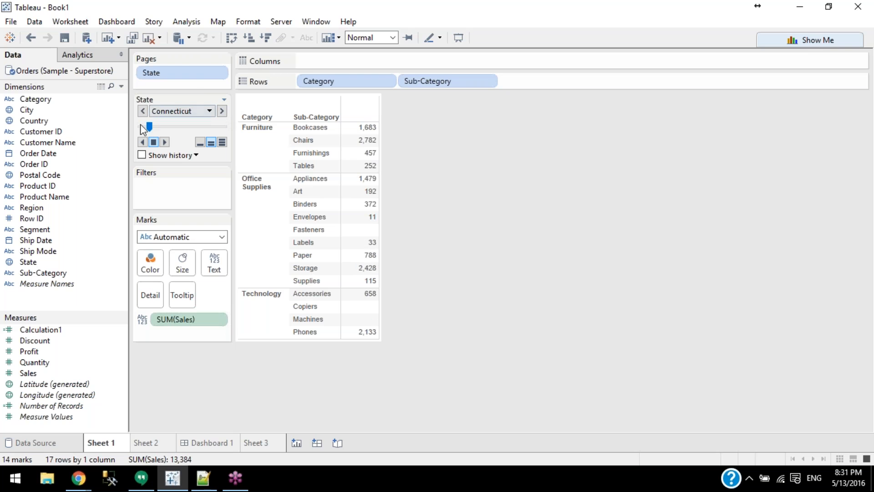
pyautogui.click(166, 141)
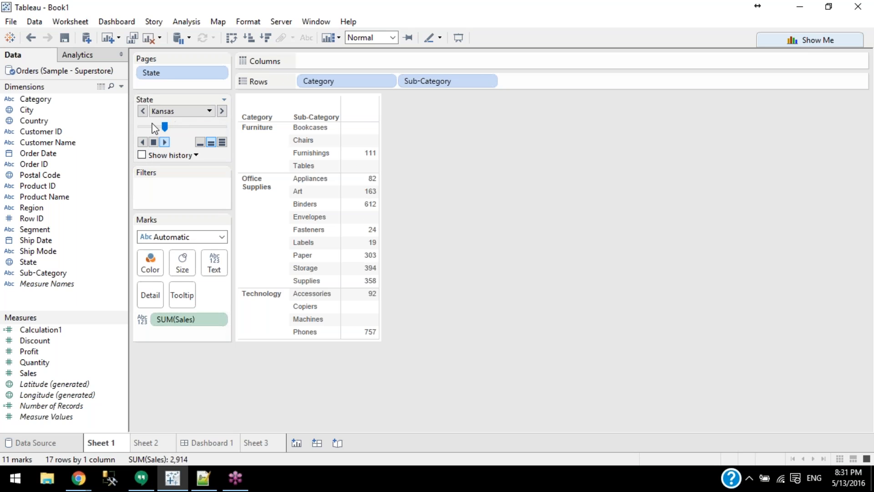
pyautogui.click(154, 142)
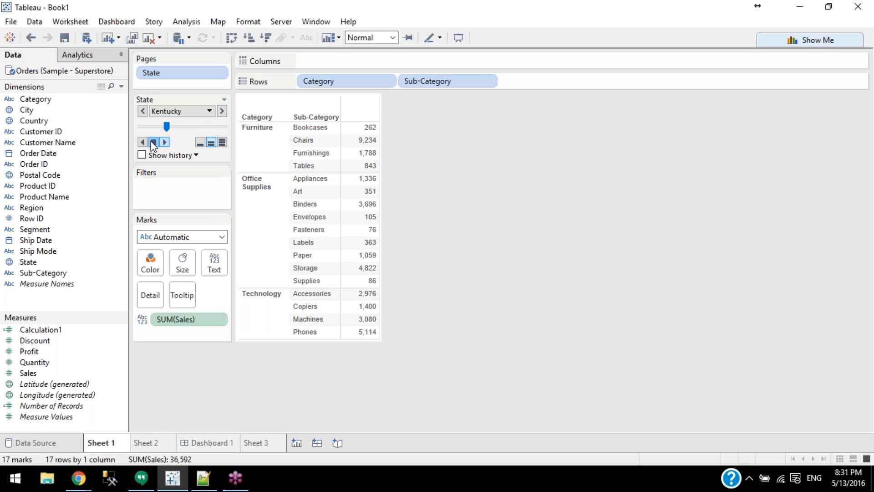
# On Sheet 2, clear the existing view and build a scatter plot of Sales and Profit by Category
pyautogui.click(153, 439)
pyautogui.click(149, 37)
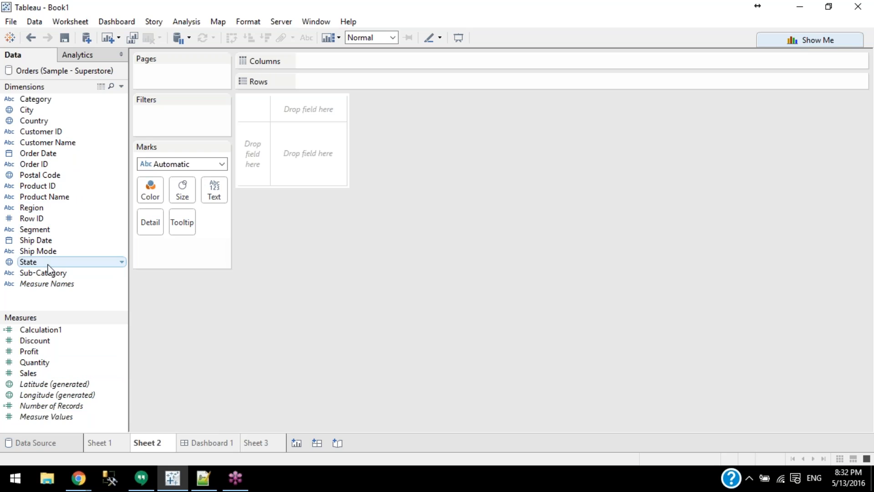
pyautogui.click(41, 98)
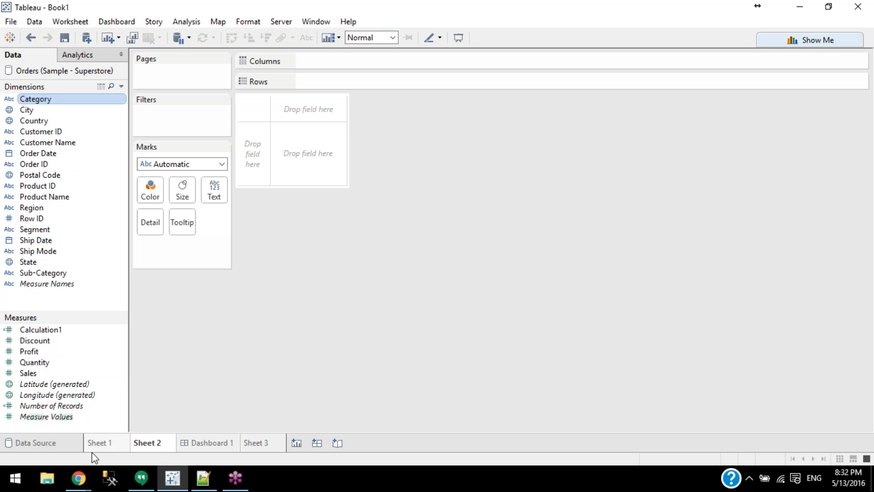
pyautogui.moveTo(43, 377); pyautogui.dragTo(313, 341)
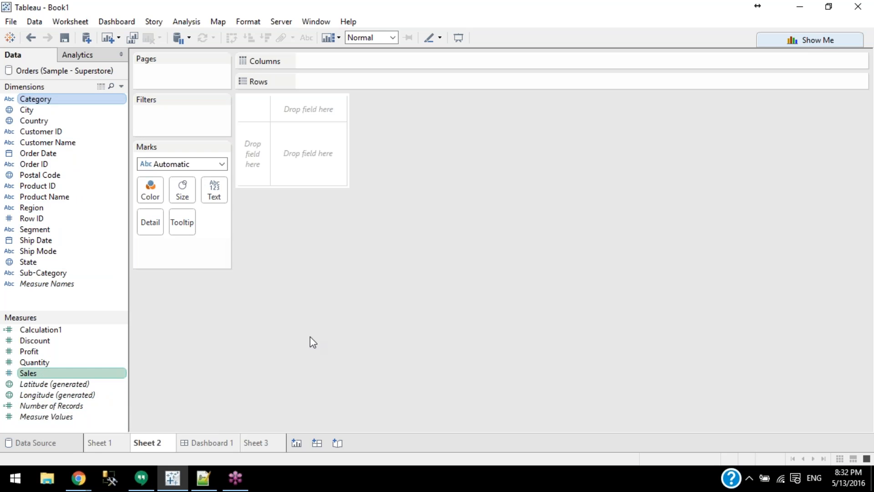
pyautogui.click(786, 40)
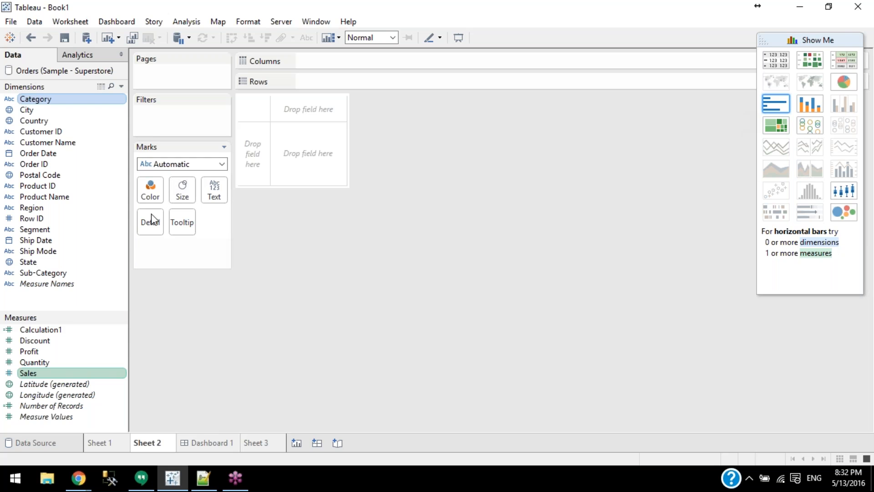
pyautogui.keyDown('ctrl'); pyautogui.click(73, 353); pyautogui.keyUp('ctrl')
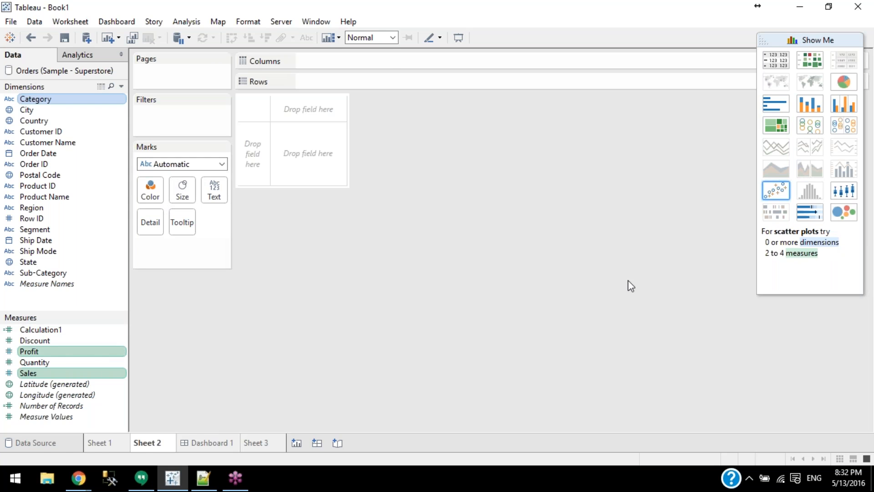
pyautogui.click(776, 193)
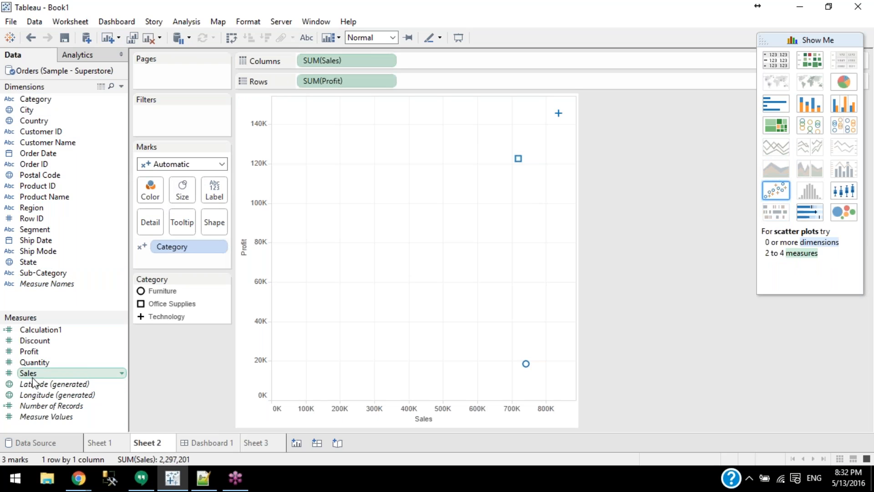
# Page the scatter plot by year of Order Date with history shown as trails, and play through the years
pyautogui.moveTo(46, 153); pyautogui.dragTo(174, 73)
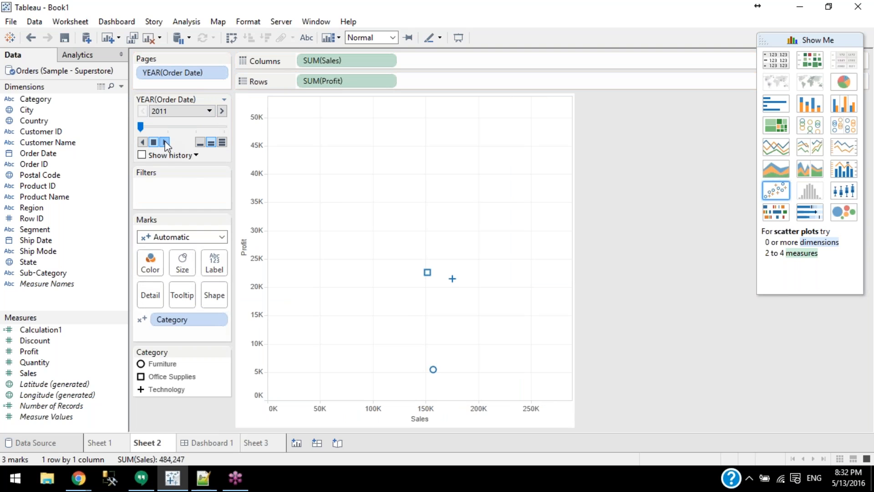
pyautogui.click(172, 155)
pyautogui.click(196, 155)
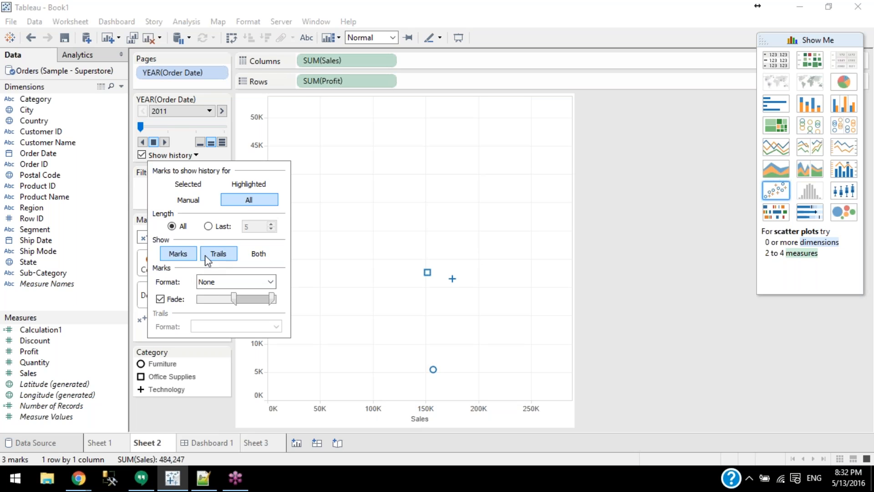
pyautogui.click(217, 254)
pyautogui.click(141, 192)
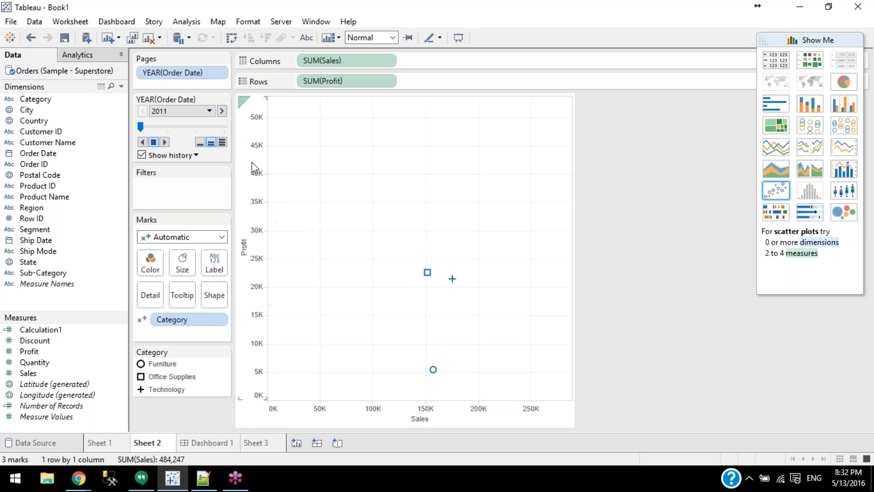
pyautogui.click(165, 142)
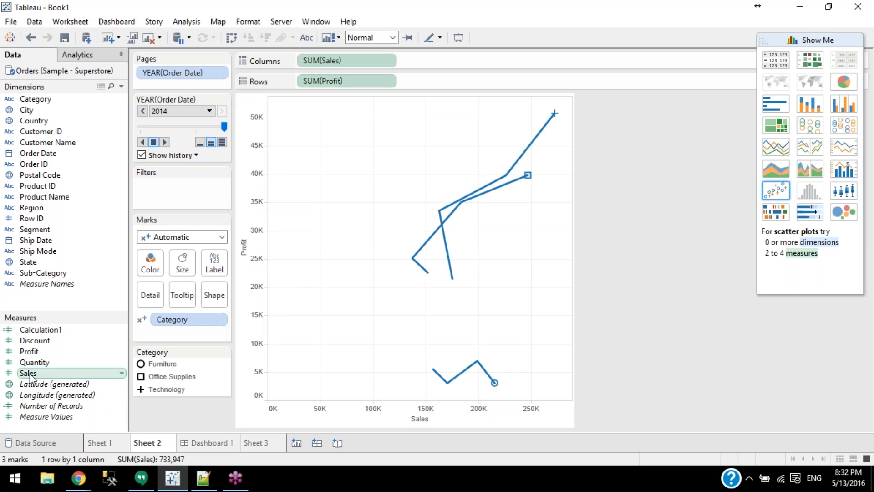
# Color the scatter plot's marks by Category, and step and play through the order years at fast and slow speeds
pyautogui.moveTo(178, 320); pyautogui.dragTo(145, 261)
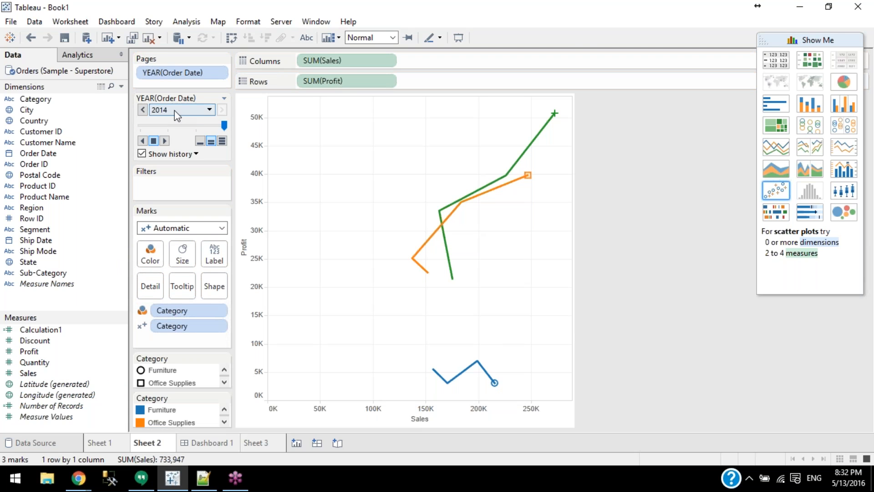
pyautogui.click(148, 127)
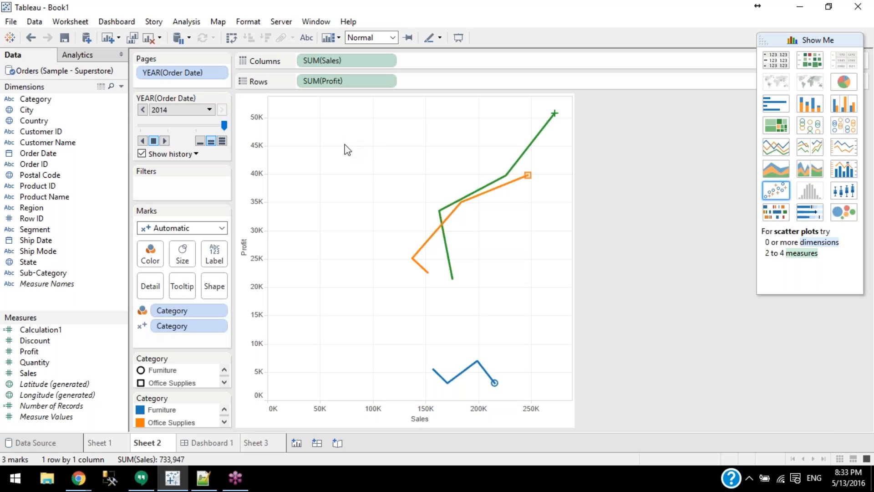
pyautogui.click(143, 109)
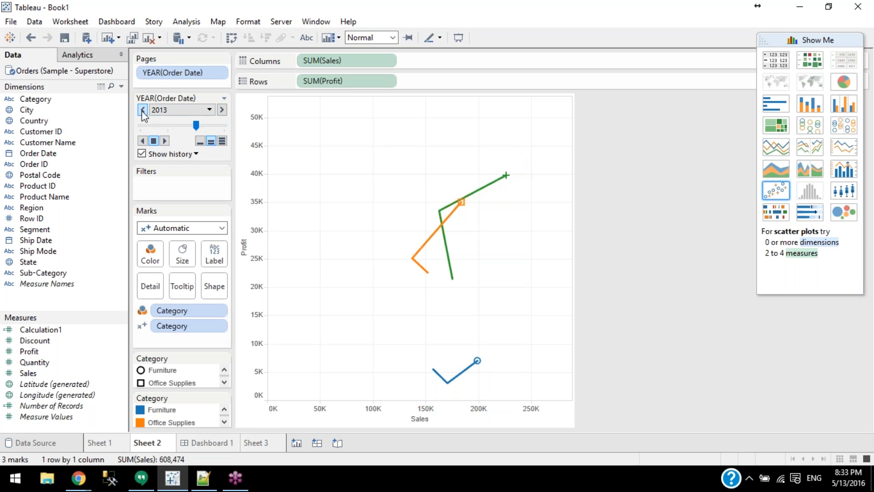
pyautogui.click(142, 109)
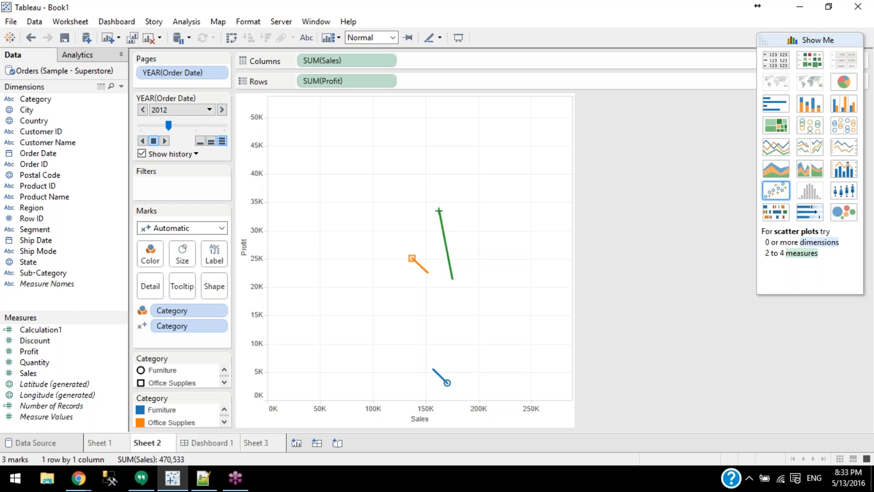
pyautogui.click(164, 141)
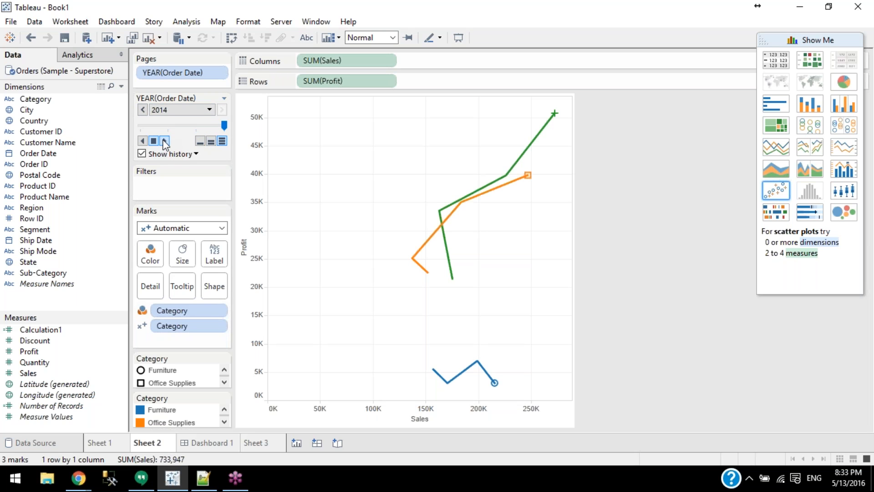
pyautogui.click(142, 141)
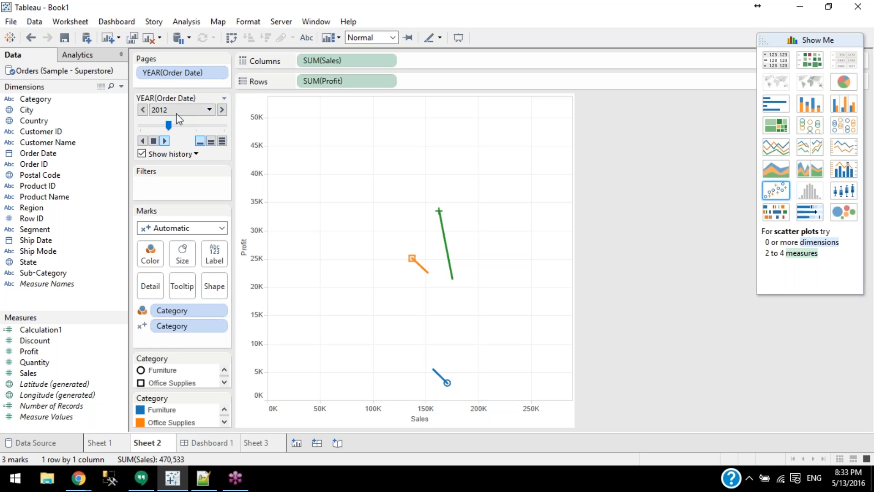
# Remove Order Date from Pages, and filter the scatter plot by State to Alabama only
pyautogui.moveTo(177, 78); pyautogui.dragTo(620, 49)
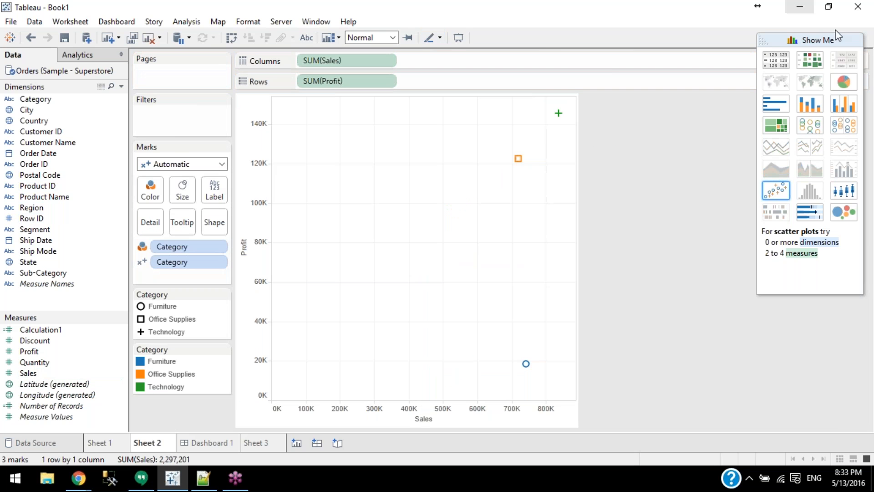
pyautogui.click(812, 40)
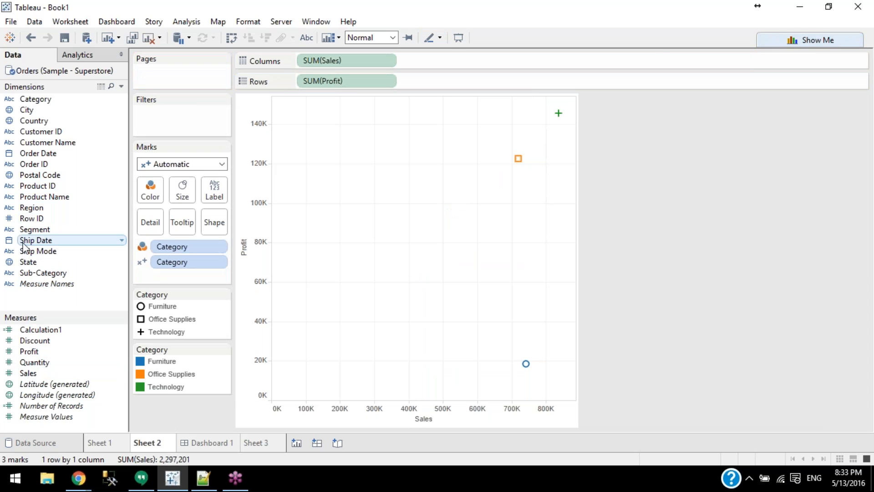
pyautogui.moveTo(28, 262); pyautogui.dragTo(186, 116)
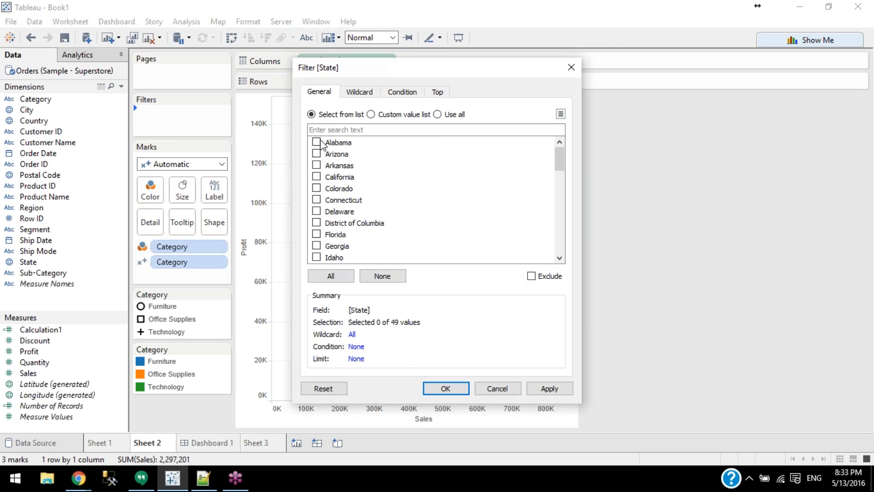
pyautogui.click(317, 142)
pyautogui.click(445, 388)
# Display the State filter beside the scatter plot as a single value dropdown
pyautogui.click(219, 114)
pyautogui.click(185, 149)
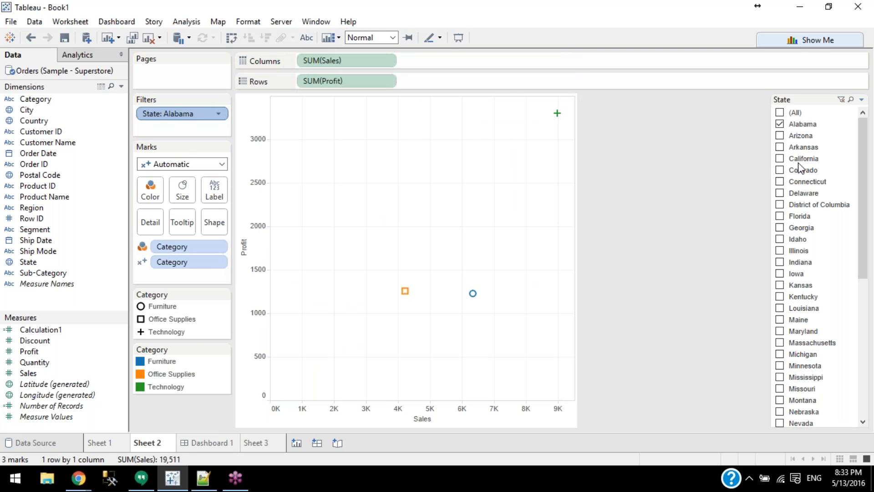
pyautogui.click(865, 20)
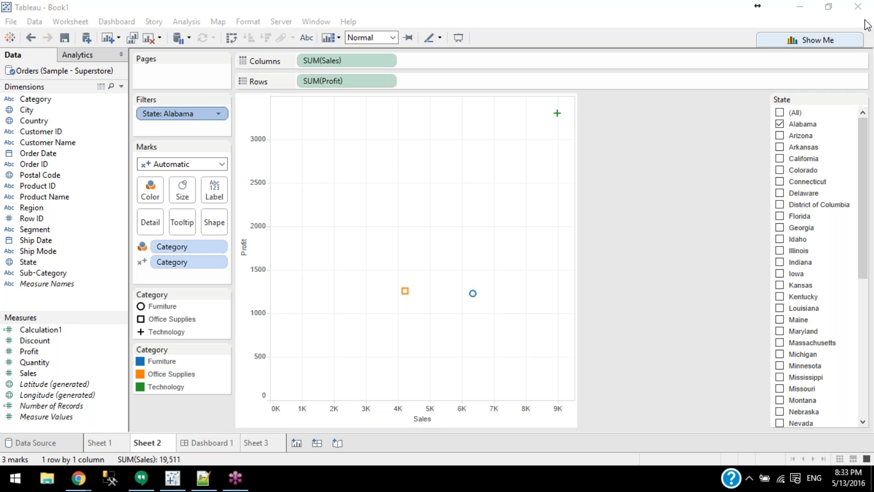
pyautogui.click(832, 98)
pyautogui.click(860, 99)
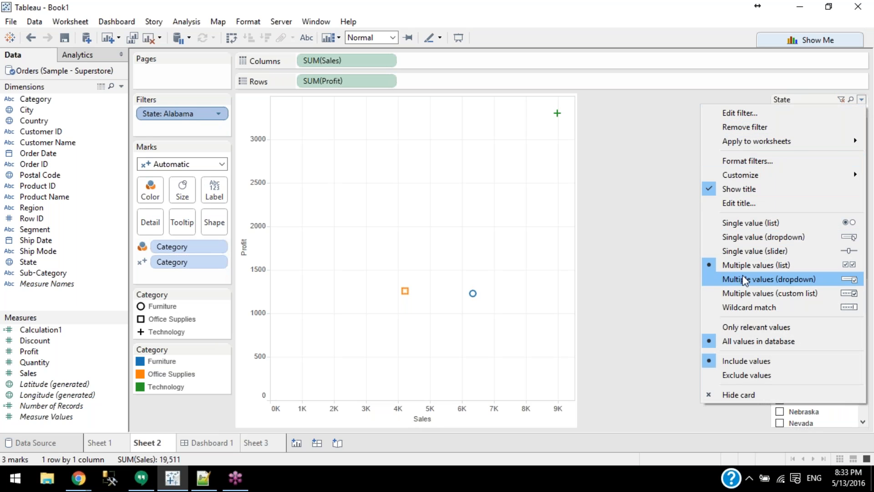
pyautogui.click(758, 237)
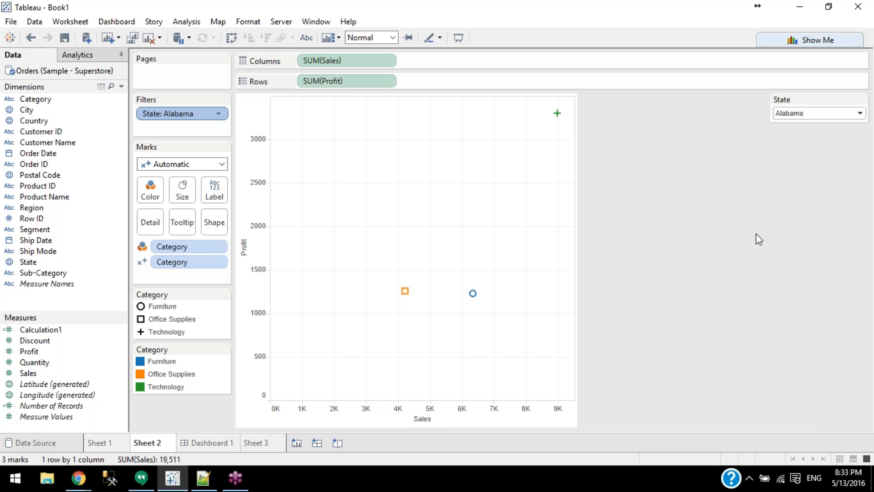
# Switch the State filter in turn to Arizona, California, Arkansas and back to Arizona
pyautogui.click(815, 113)
pyautogui.click(810, 159)
pyautogui.click(813, 114)
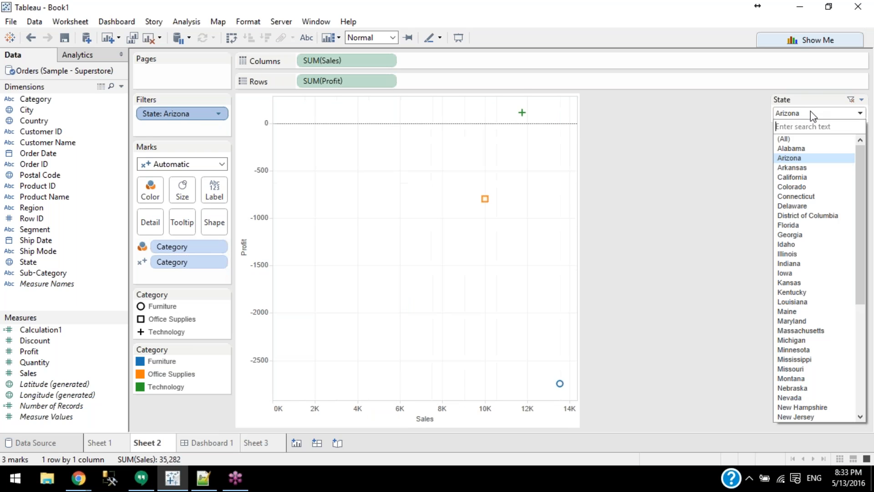
pyautogui.click(811, 177)
pyautogui.click(810, 114)
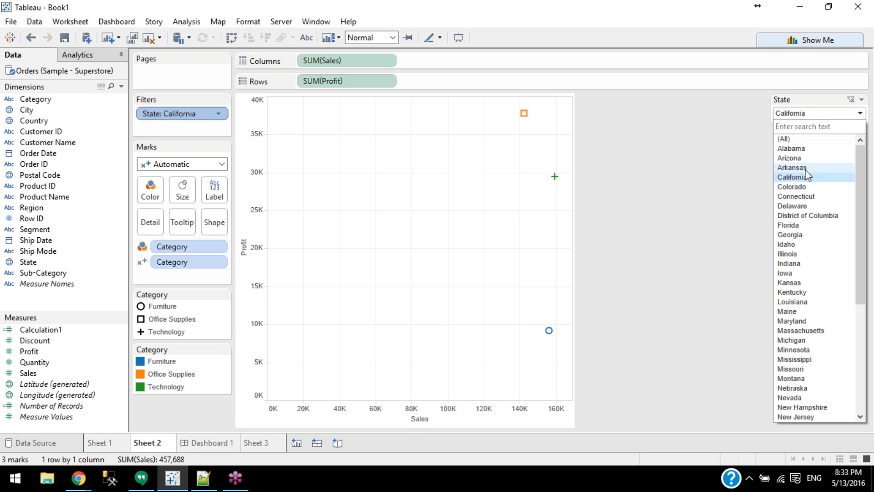
pyautogui.click(793, 168)
pyautogui.click(788, 112)
pyautogui.click(792, 159)
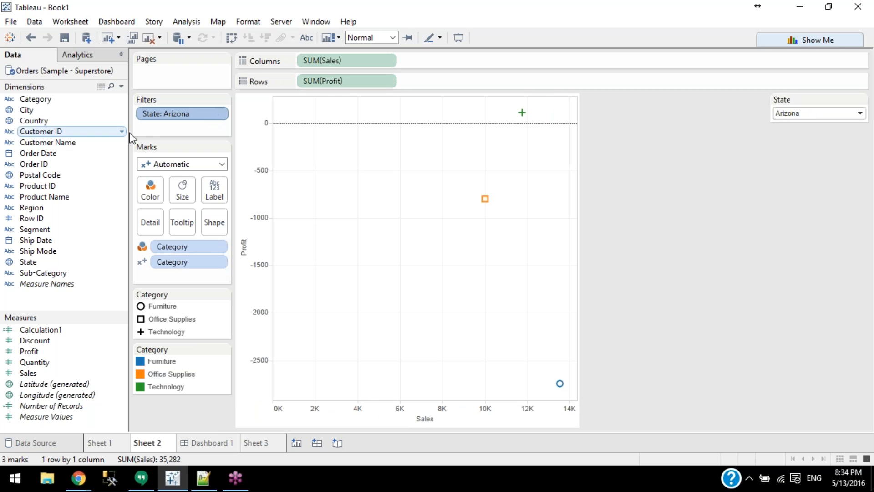
# Move State from Filters to Pages, play the states at medium speed, and inspect the Furniture mark for Colorado
pyautogui.moveTo(158, 117); pyautogui.dragTo(162, 74)
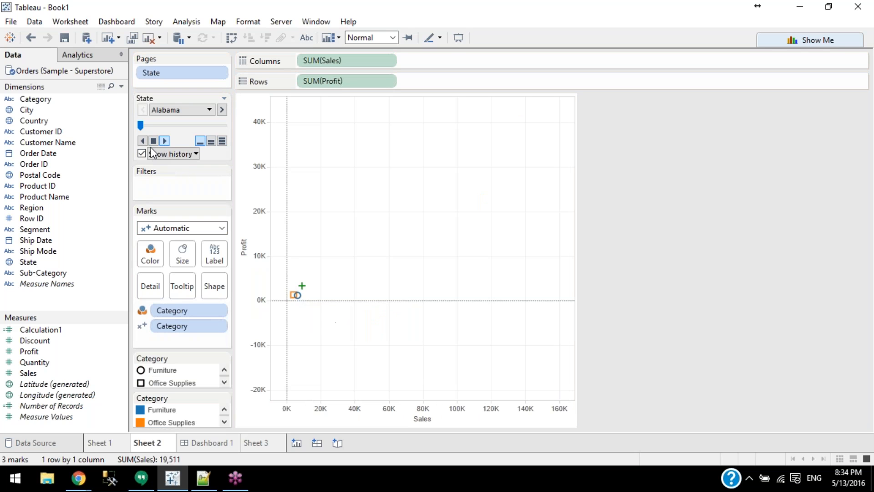
pyautogui.click(211, 141)
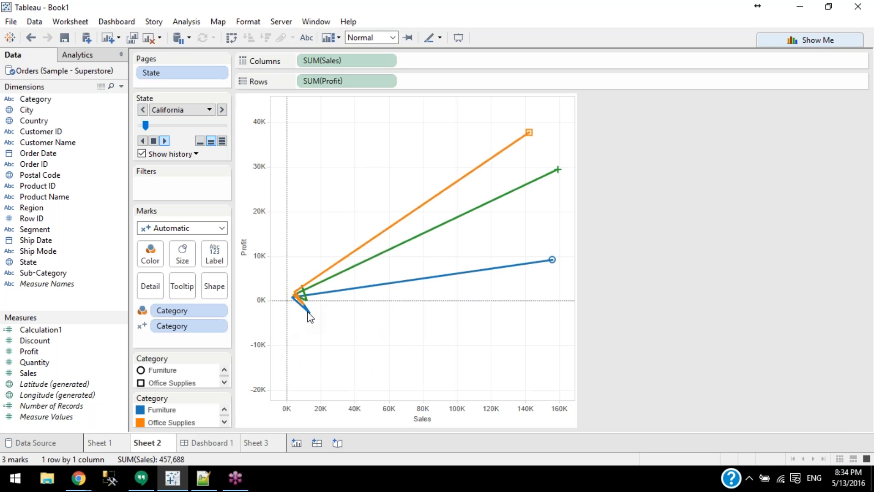
pyautogui.click(309, 313)
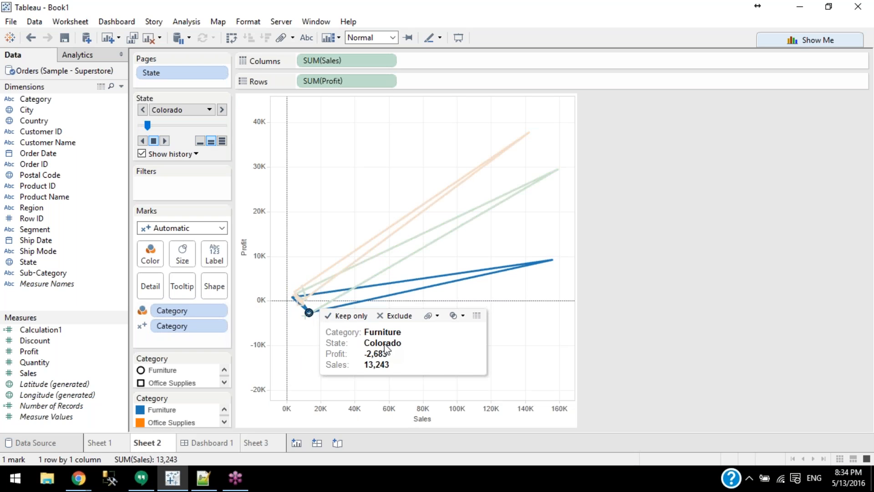
pyautogui.click(647, 302)
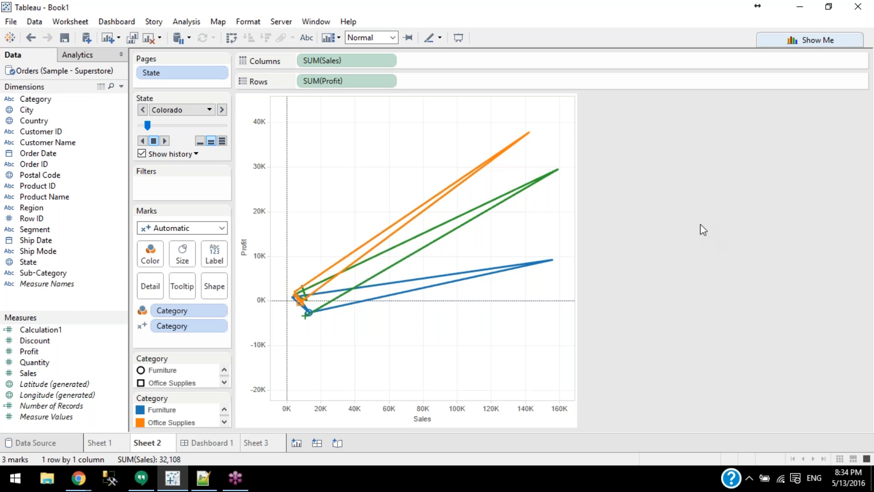
# Remove State from Pages and take Category off the marks' Color
pyautogui.moveTo(186, 73); pyautogui.dragTo(659, 124)
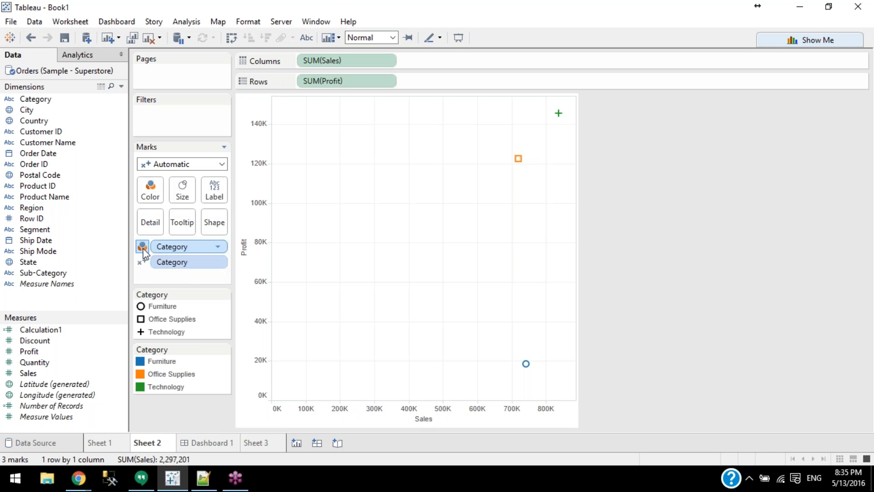
pyautogui.moveTo(567, 122)
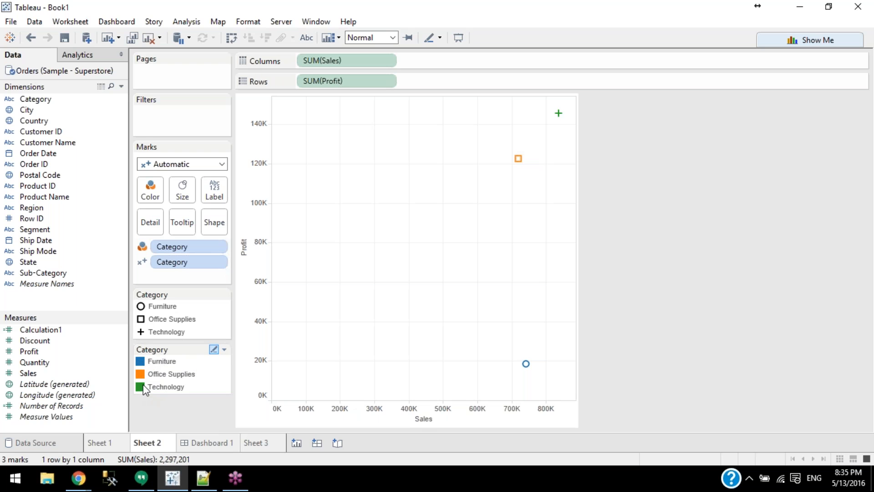
pyautogui.moveTo(173, 246); pyautogui.dragTo(644, 250)
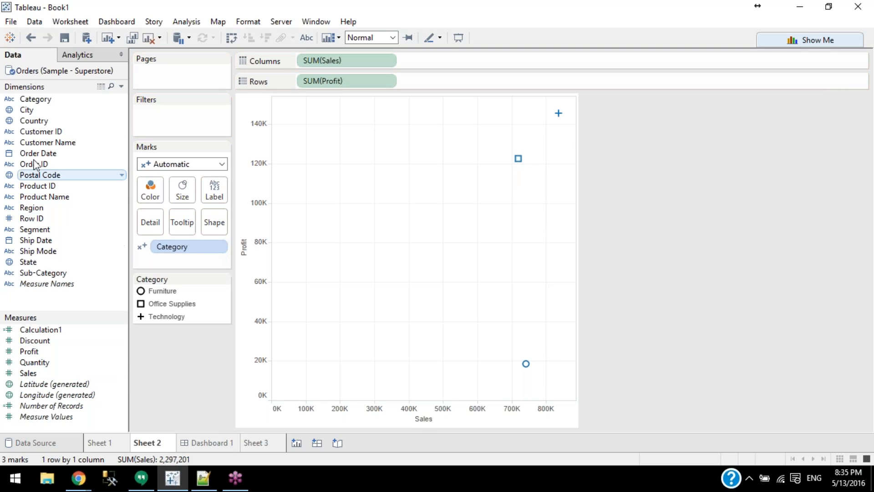
# Color the marks by Category again, and remove Category from both Color and Shape
pyautogui.click(31, 101)
pyautogui.moveTo(36, 106); pyautogui.dragTo(151, 195)
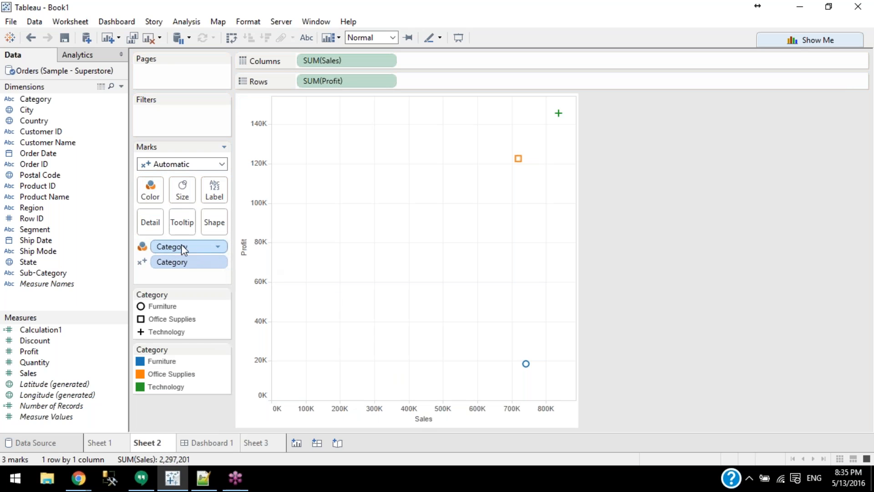
pyautogui.moveTo(181, 245); pyautogui.dragTo(651, 236)
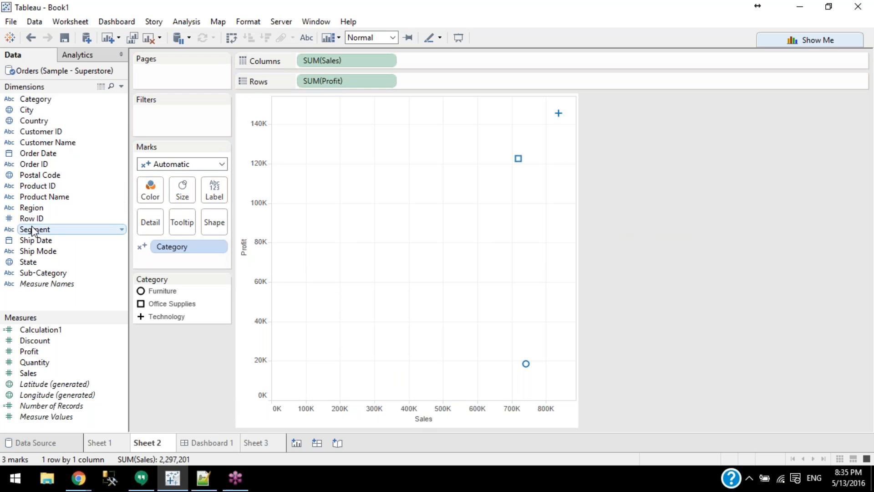
pyautogui.moveTo(172, 247); pyautogui.dragTo(212, 365)
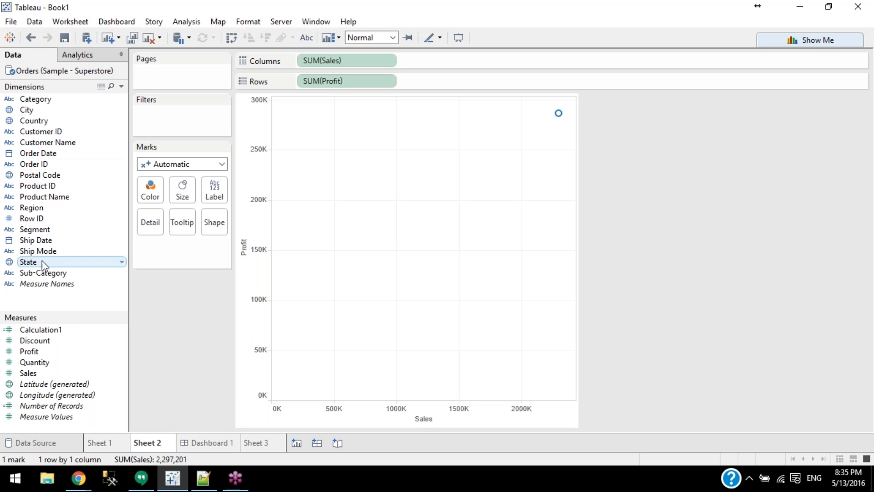
# Color the marks by Sub-Category, look over the color legend, and remove Sub-Category again
pyautogui.moveTo(37, 272); pyautogui.dragTo(149, 188)
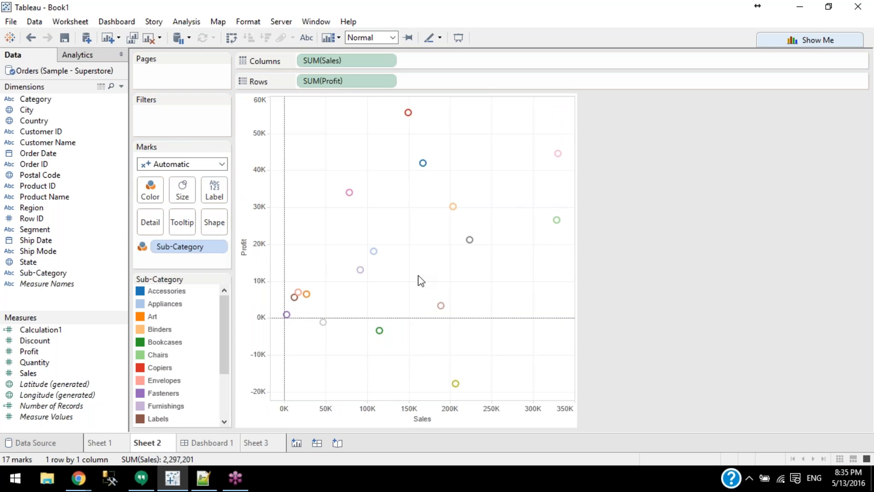
pyautogui.moveTo(225, 303)
pyautogui.mouseDown()
pyautogui.moveTo(225, 345)
pyautogui.moveTo(227, 285)
pyautogui.mouseUp()
pyautogui.moveTo(171, 245); pyautogui.dragTo(640, 182)
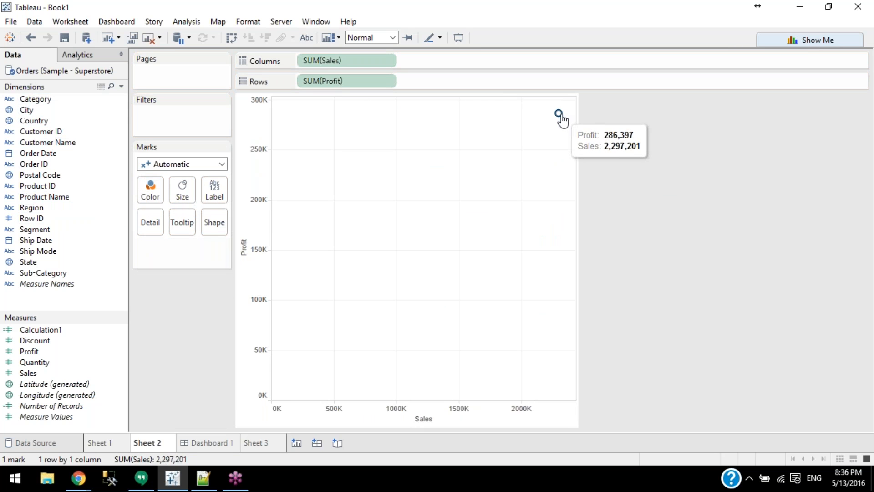
# Show Category on the marks in turn as Color, Size and Shape, and inspect the Furniture mark
pyautogui.moveTo(85, 100); pyautogui.dragTo(149, 191)
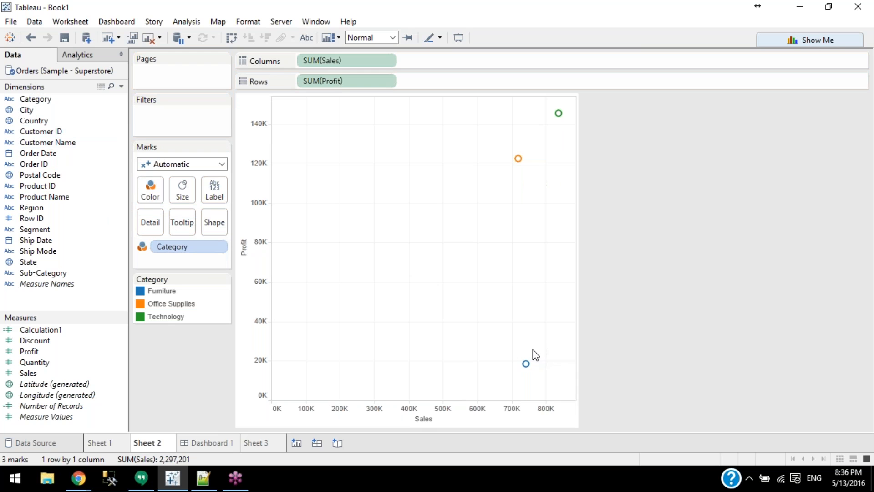
pyautogui.moveTo(514, 162)
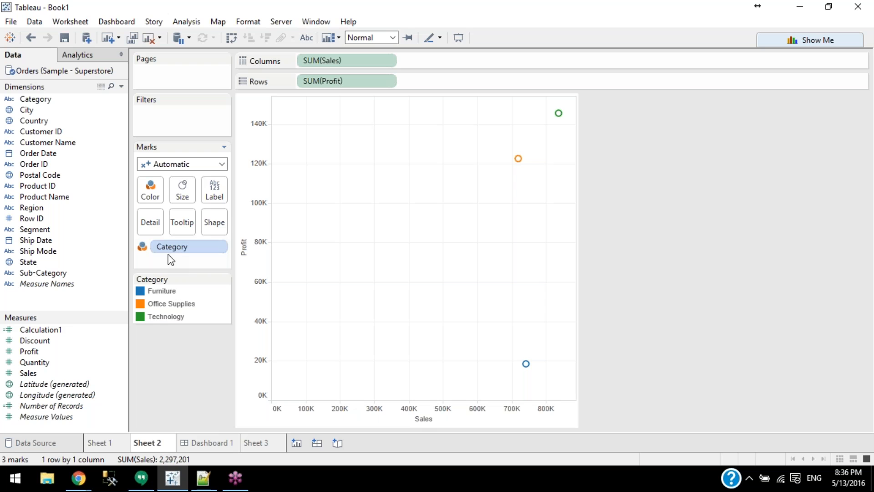
pyautogui.moveTo(171, 249); pyautogui.dragTo(184, 193)
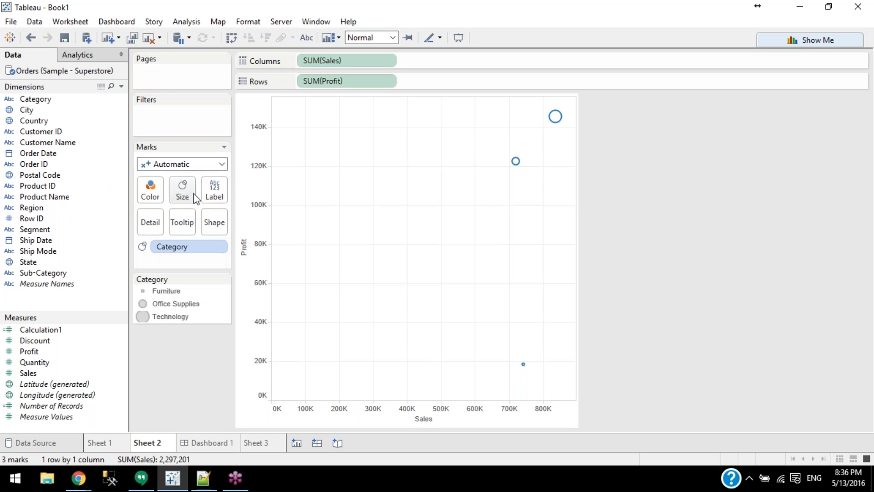
pyautogui.moveTo(171, 250); pyautogui.dragTo(211, 223)
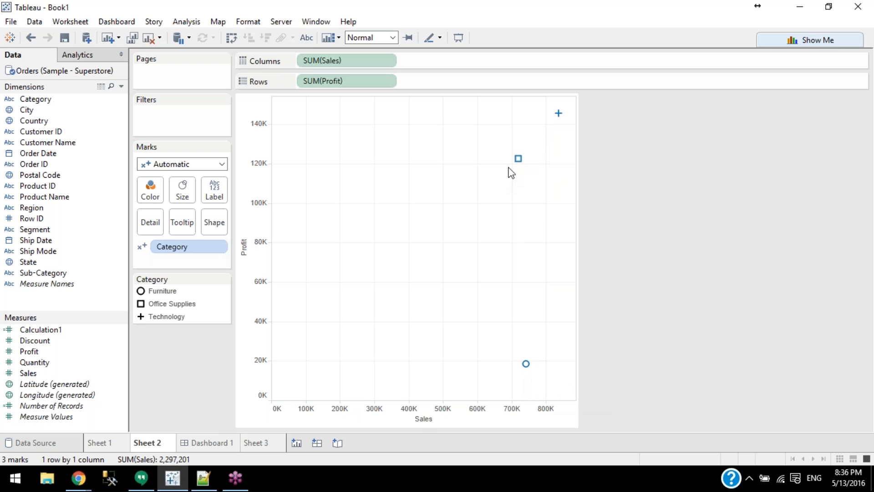
pyautogui.moveTo(527, 365)
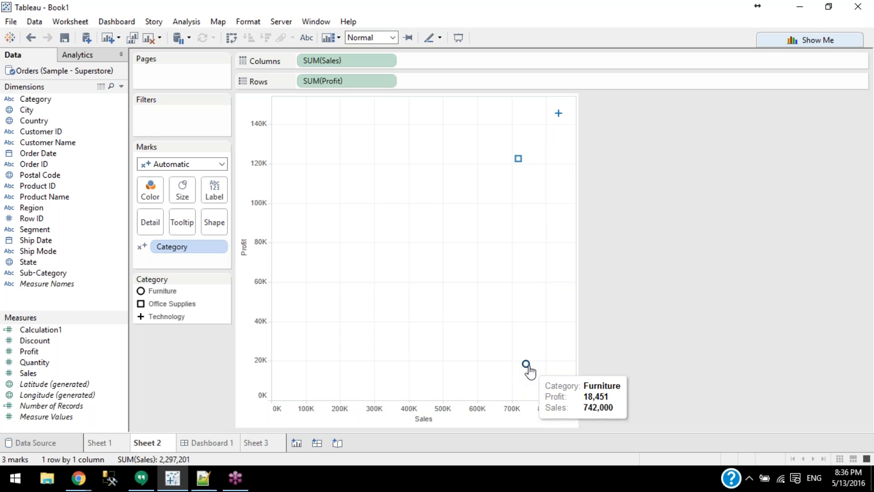
# Move Category to Size and on to Label, and reposition the Furniture label to the left of its mark
pyautogui.moveTo(169, 250); pyautogui.dragTo(183, 188)
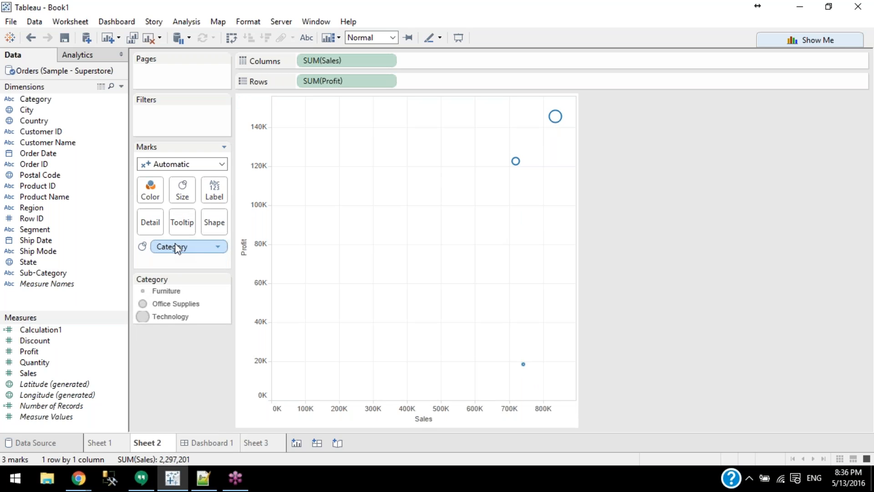
pyautogui.moveTo(176, 248); pyautogui.dragTo(214, 181)
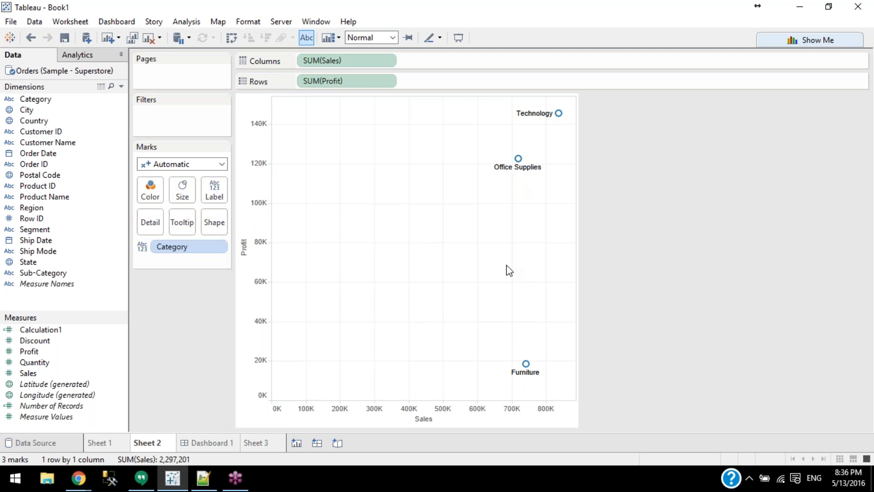
pyautogui.moveTo(528, 369)
pyautogui.moveTo(526, 373); pyautogui.dragTo(542, 365)
pyautogui.moveTo(522, 374); pyautogui.dragTo(500, 363)
pyautogui.click(597, 334)
# Move Category from Label to Detail, remove it, and add it to Detail again, inspecting the Office Supplies mark
pyautogui.click(182, 250)
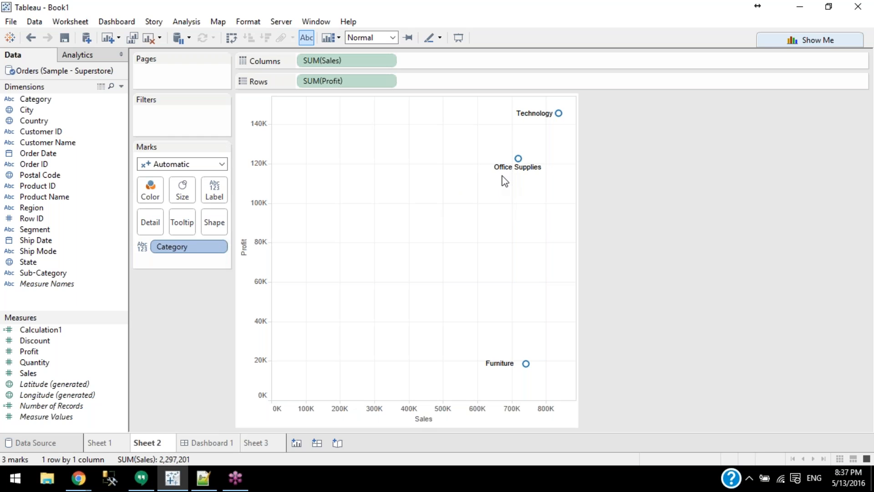
pyautogui.moveTo(160, 247); pyautogui.dragTo(146, 223)
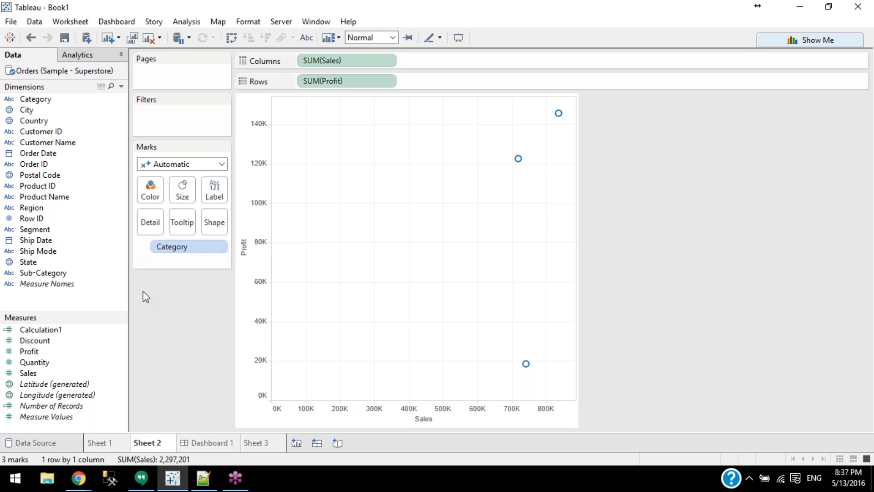
pyautogui.moveTo(170, 247); pyautogui.dragTo(170, 356)
pyautogui.moveTo(561, 118)
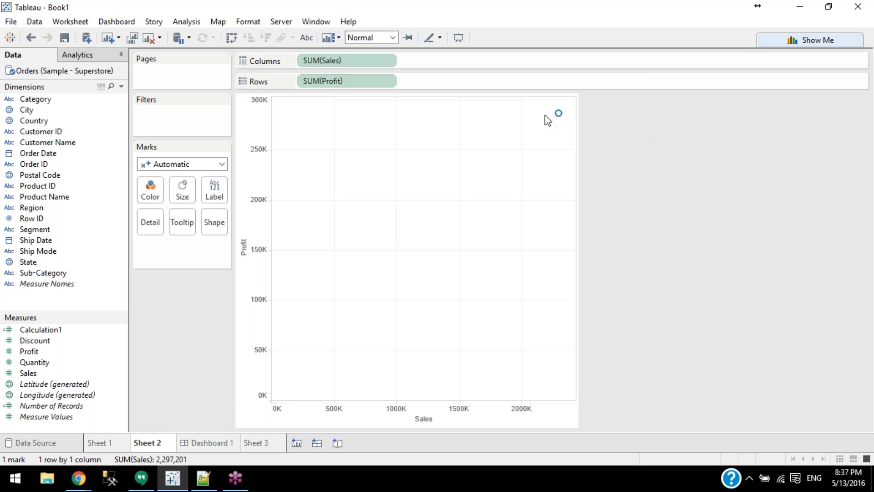
pyautogui.moveTo(28, 99); pyautogui.dragTo(154, 220)
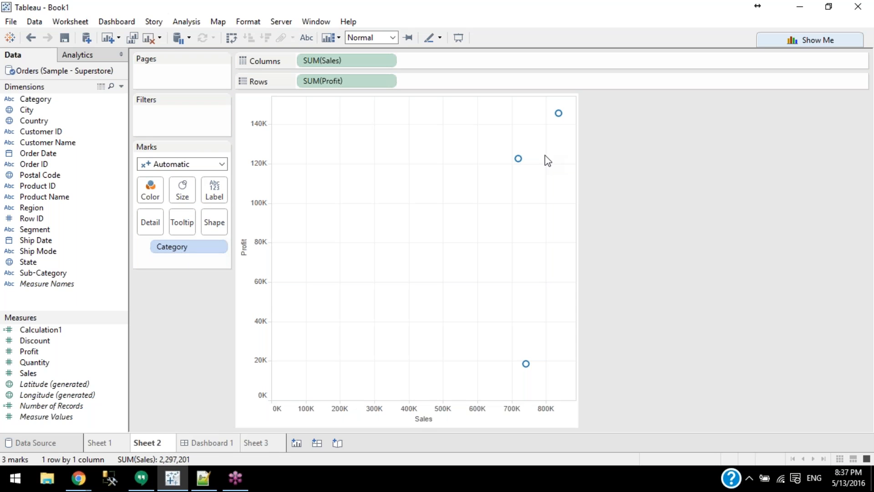
pyautogui.moveTo(518, 161)
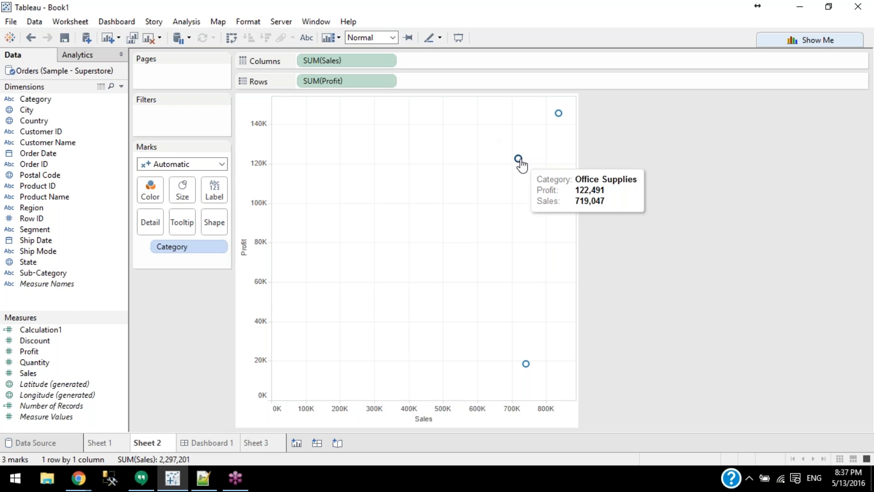
pyautogui.moveTo(199, 247)
pyautogui.mouseDown()
pyautogui.moveTo(209, 246)
pyautogui.moveTo(152, 302)
pyautogui.moveTo(184, 247)
pyautogui.mouseUp()
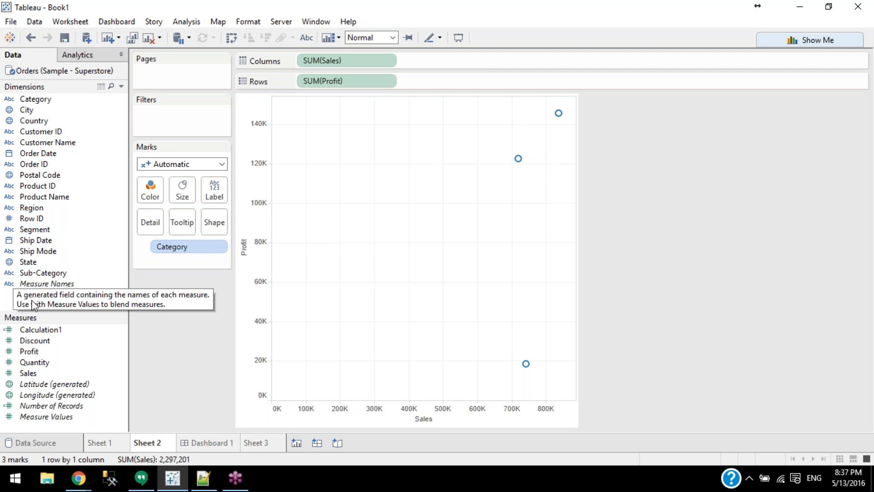
# Add Quantity to the marks' Tooltip, check the Office Supplies tooltip, and remove Quantity again
pyautogui.moveTo(521, 170)
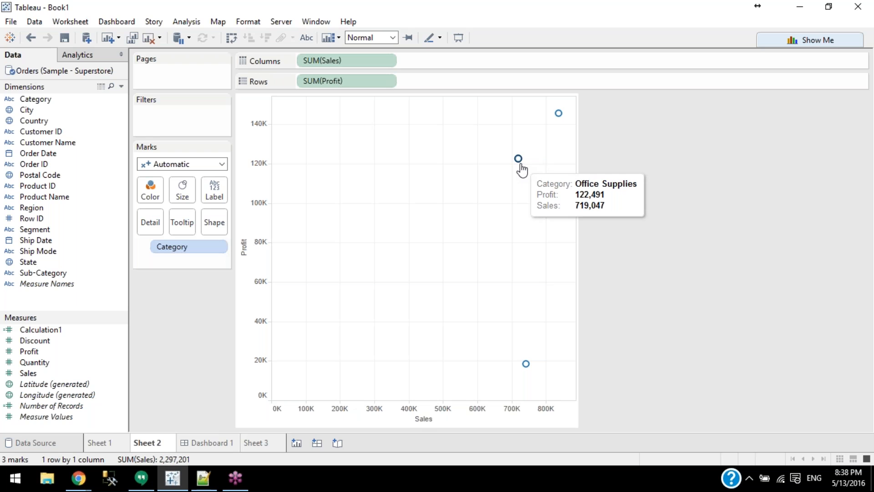
pyautogui.click(43, 364)
pyautogui.moveTo(43, 364); pyautogui.dragTo(182, 224)
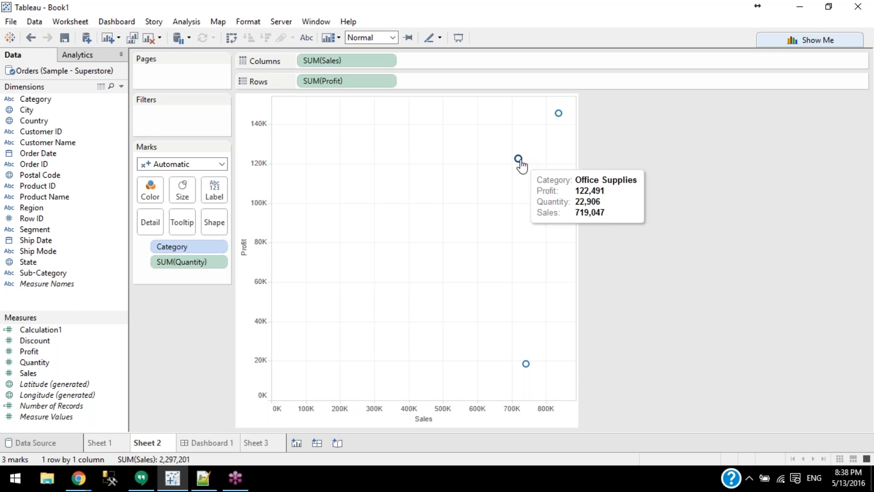
pyautogui.moveTo(563, 117)
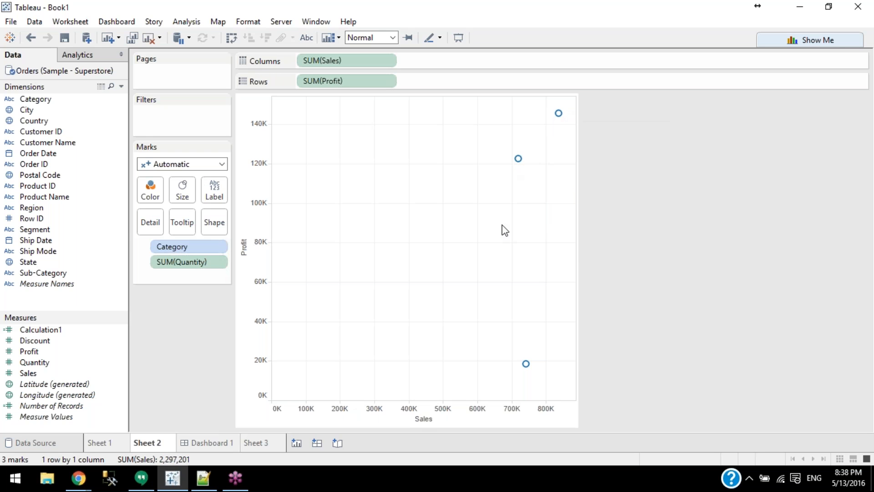
pyautogui.moveTo(168, 262); pyautogui.dragTo(166, 355)
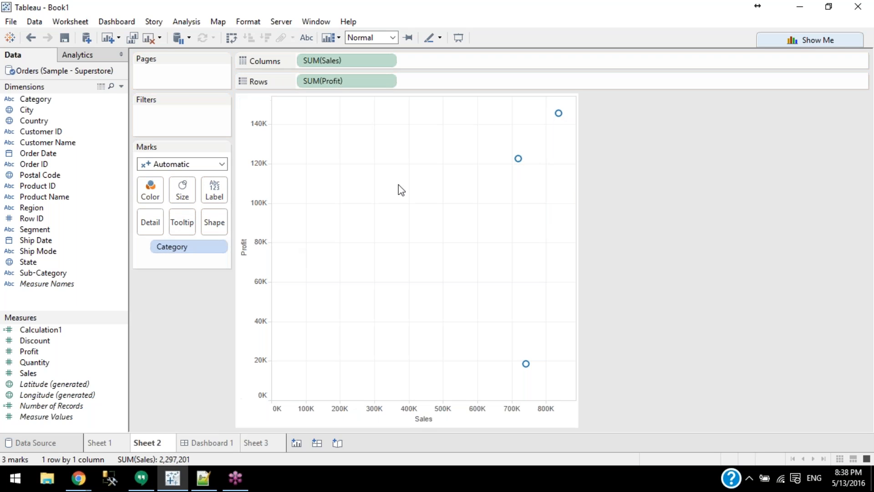
# Size the category marks by Quantity, and move Quantity from Size to Detail
pyautogui.moveTo(528, 367)
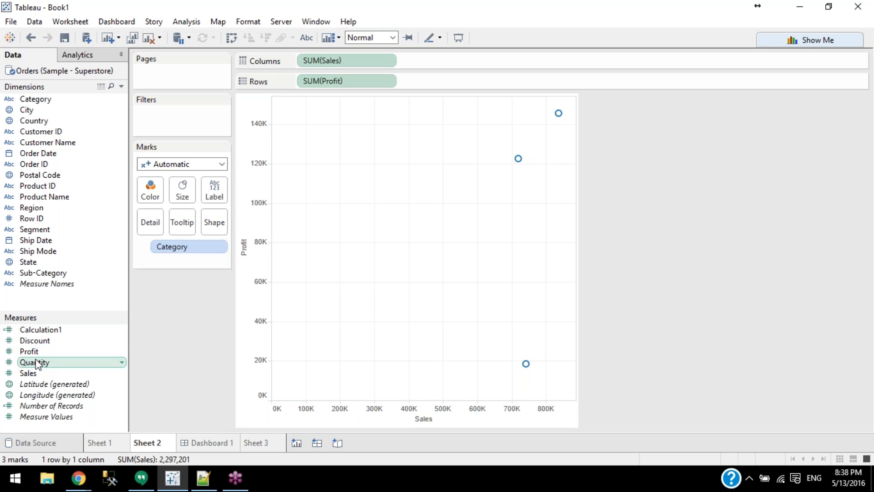
pyautogui.moveTo(43, 362); pyautogui.dragTo(192, 185)
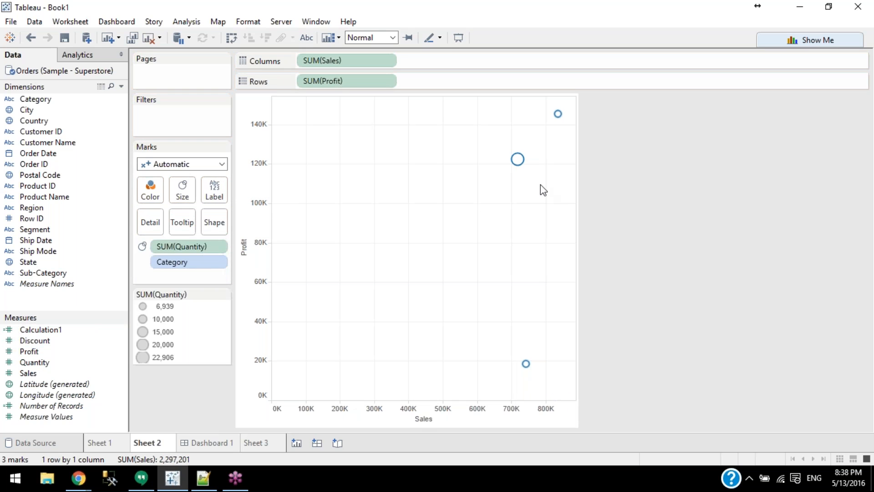
pyautogui.moveTo(174, 247); pyautogui.dragTo(150, 221)
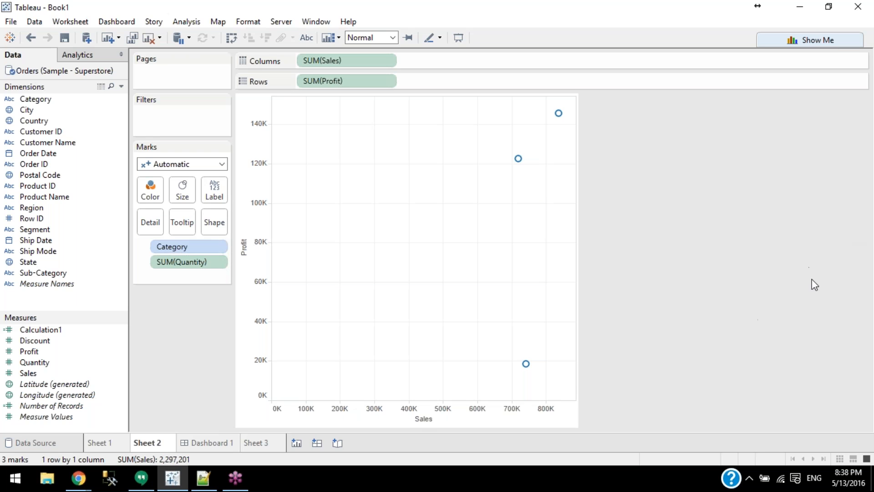
# Remove Category and Quantity from the marks, leaving the scatter plot aggregated, and inspect its mark
pyautogui.click(864, 278)
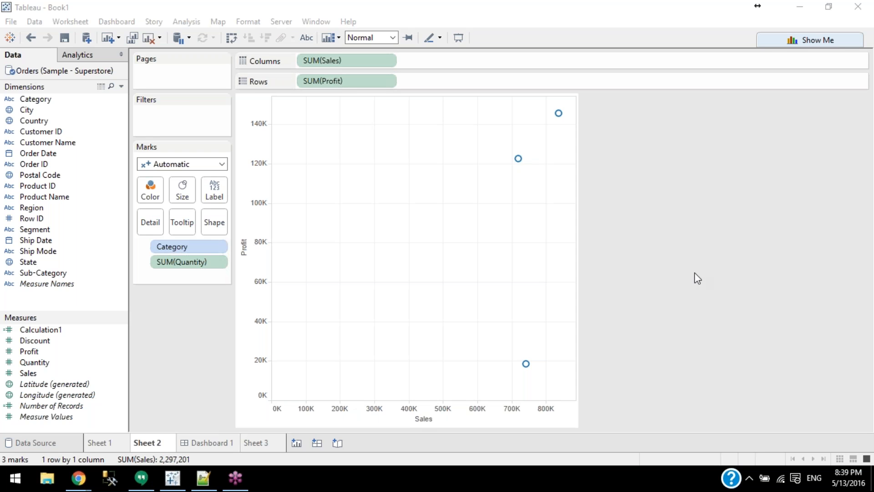
pyautogui.moveTo(173, 261); pyautogui.dragTo(190, 382)
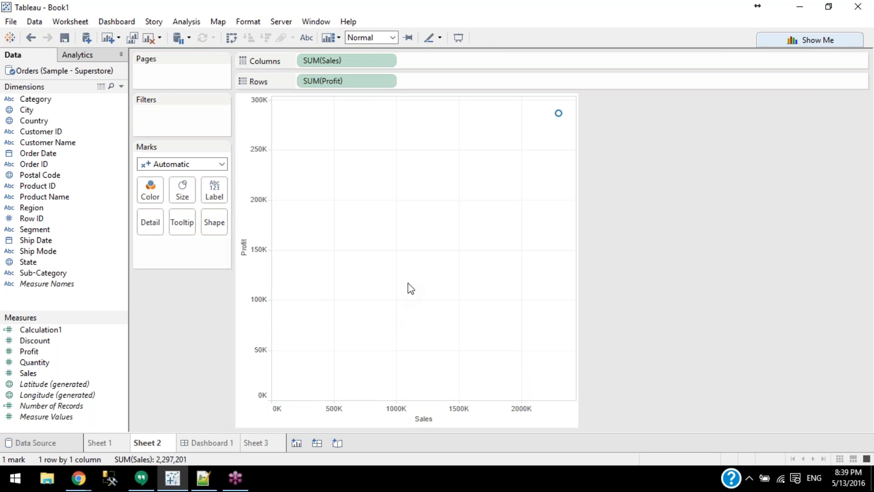
pyautogui.moveTo(560, 117)
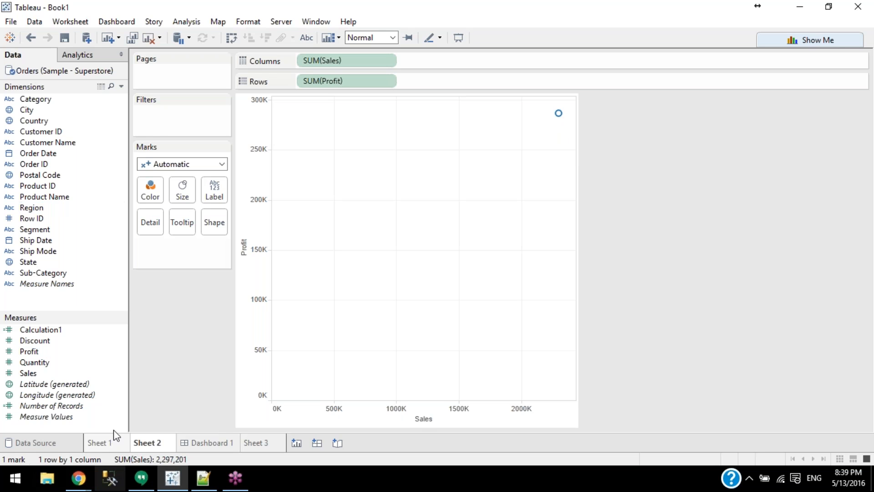
# Add State to the marks' Detail, inspect individual state marks, remove State again, and inspect the aggregated mark
pyautogui.moveTo(29, 267); pyautogui.dragTo(42, 248)
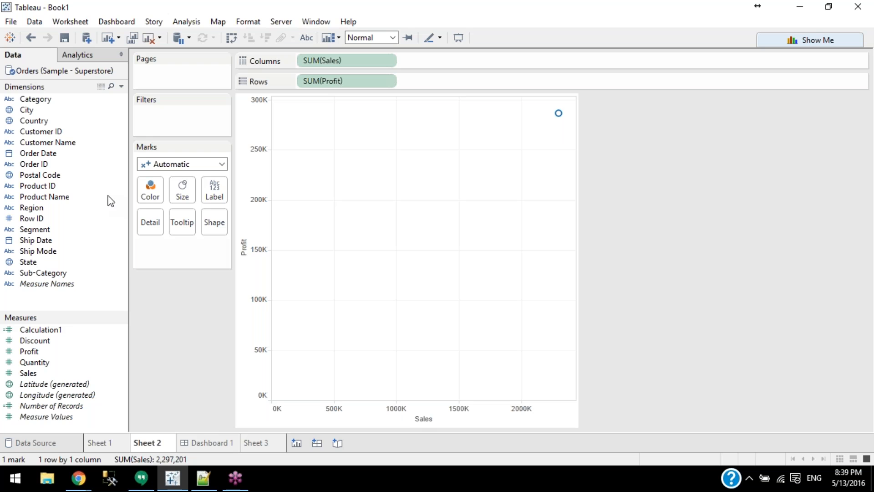
pyautogui.moveTo(27, 262); pyautogui.dragTo(150, 222)
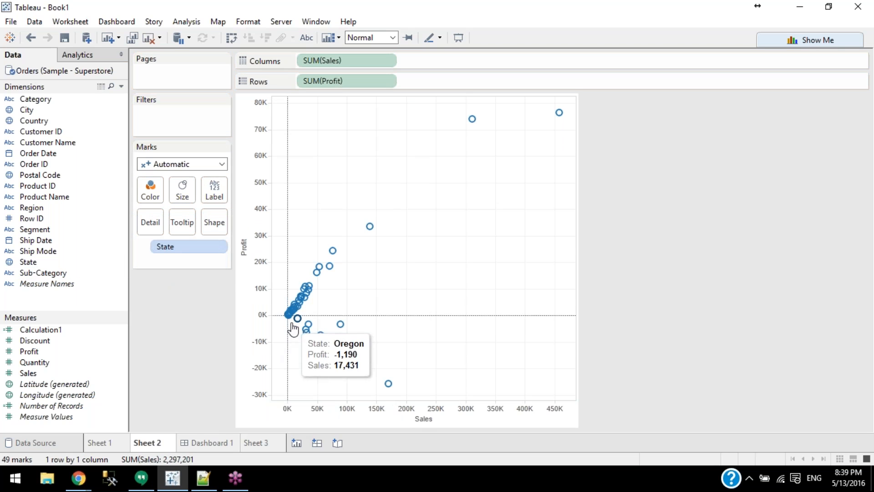
pyautogui.moveTo(367, 231)
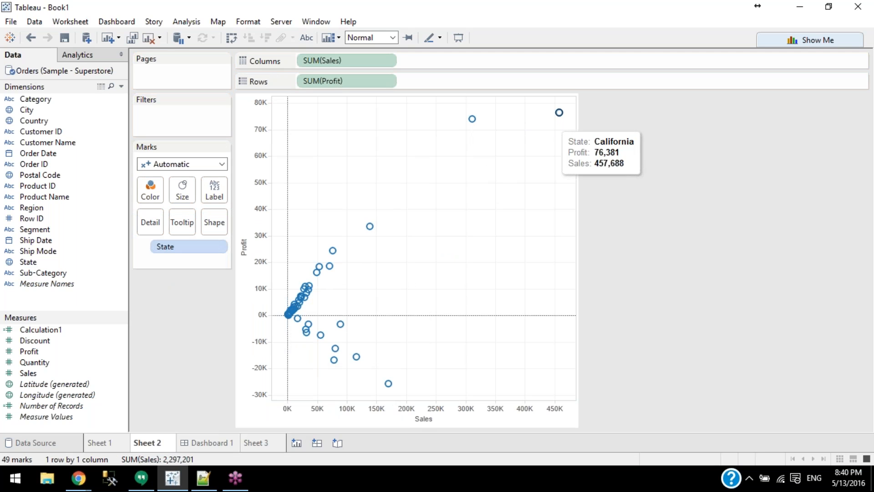
pyautogui.moveTo(170, 248); pyautogui.dragTo(171, 419)
pyautogui.moveTo(558, 122)
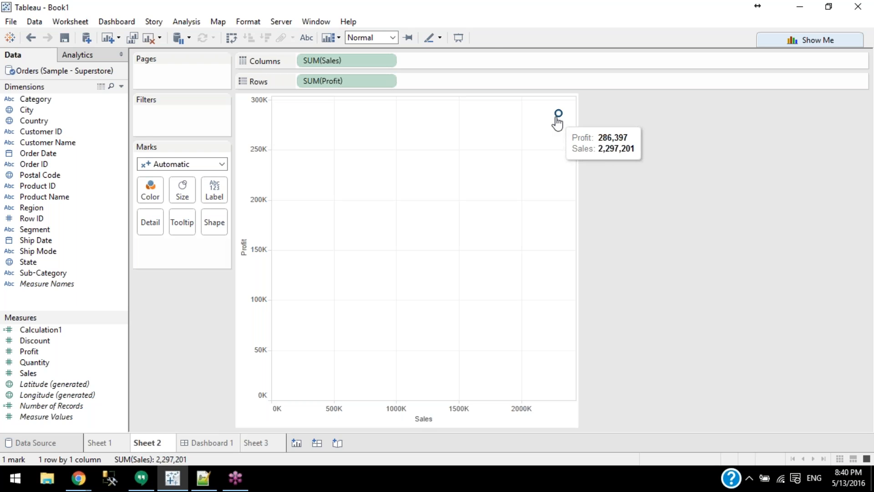
pyautogui.moveTo(560, 120)
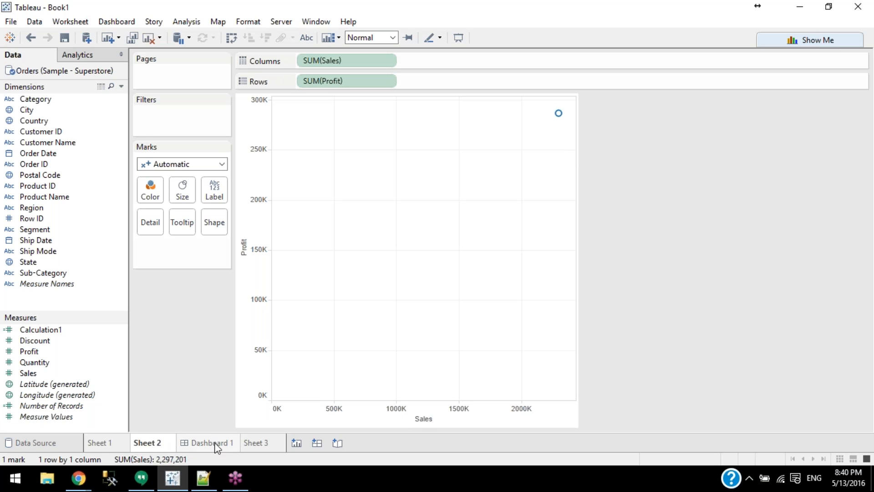
# On Sheet 3, create a map by State and color the states by Profit
pyautogui.click(257, 442)
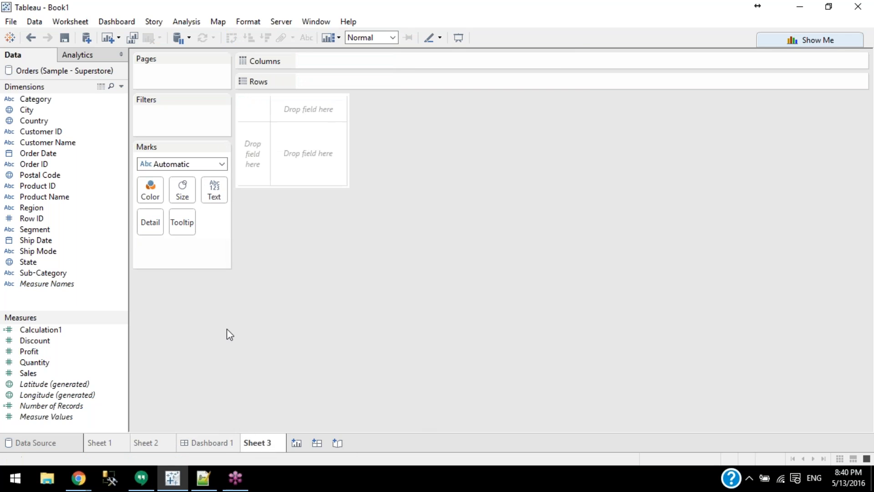
pyautogui.doubleClick(39, 261)
pyautogui.moveTo(29, 352); pyautogui.dragTo(148, 188)
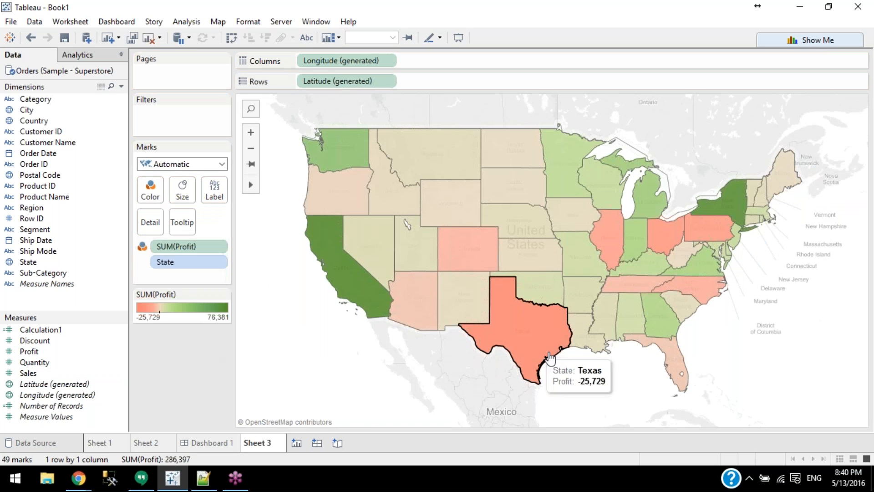
# Show the worksheet caption and add Sales to the map's Tooltip, inspecting Colorado
pyautogui.click(70, 21)
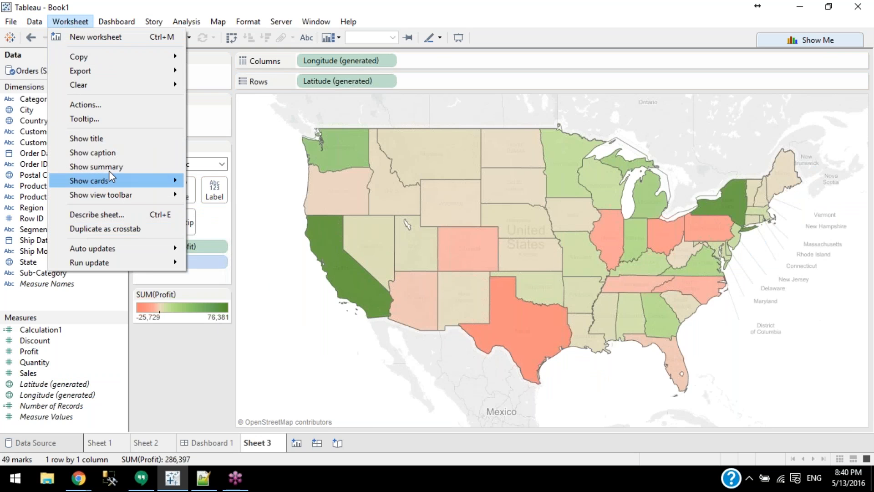
pyautogui.click(141, 152)
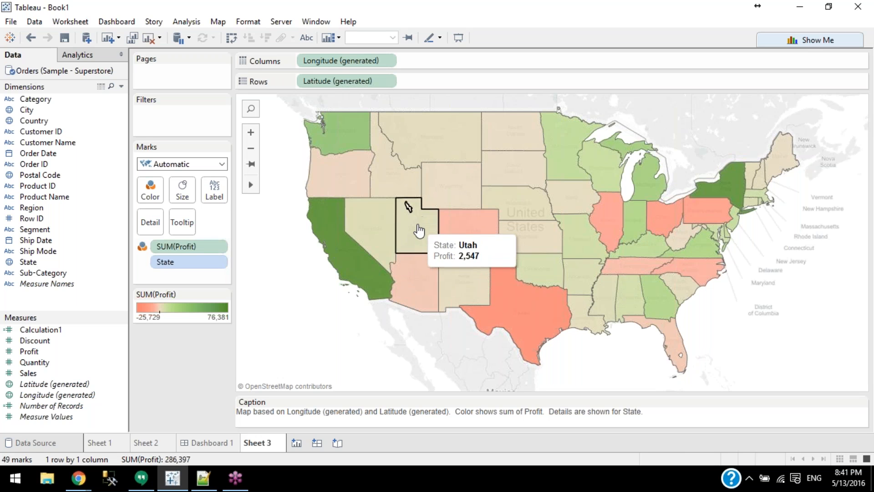
pyautogui.moveTo(475, 226)
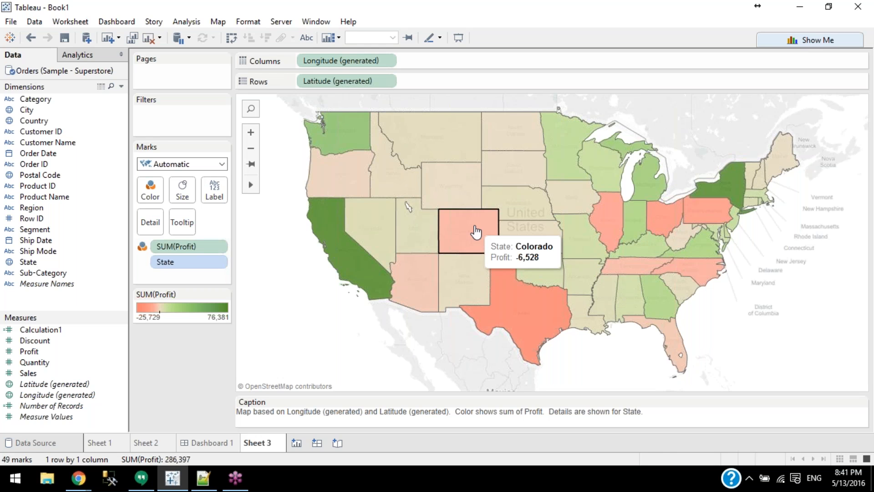
pyautogui.moveTo(28, 372); pyautogui.dragTo(179, 220)
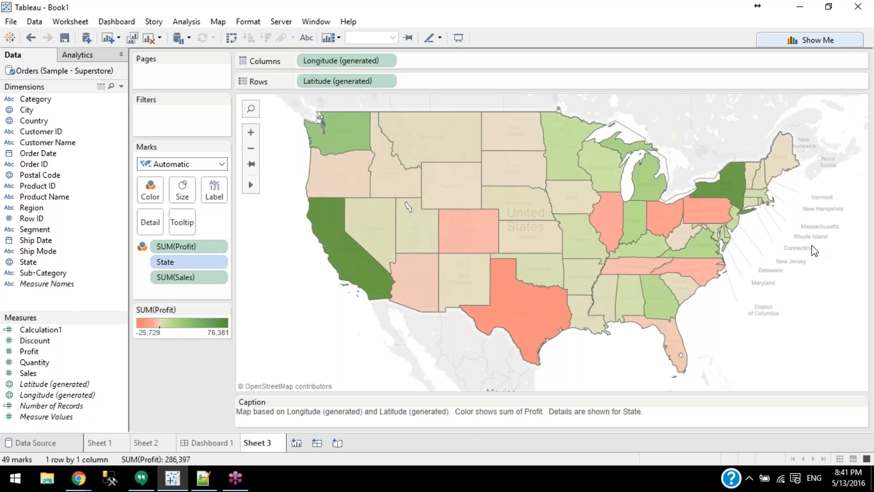
pyautogui.moveTo(469, 240)
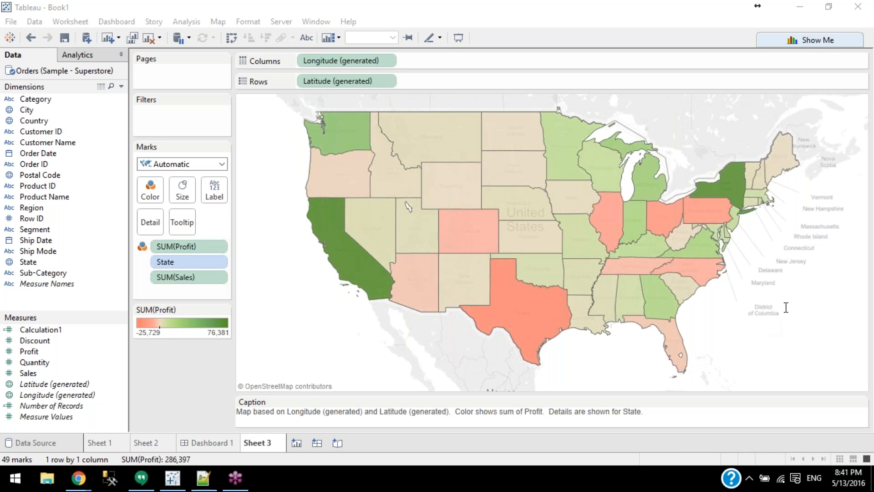
pyautogui.click(47, 446)
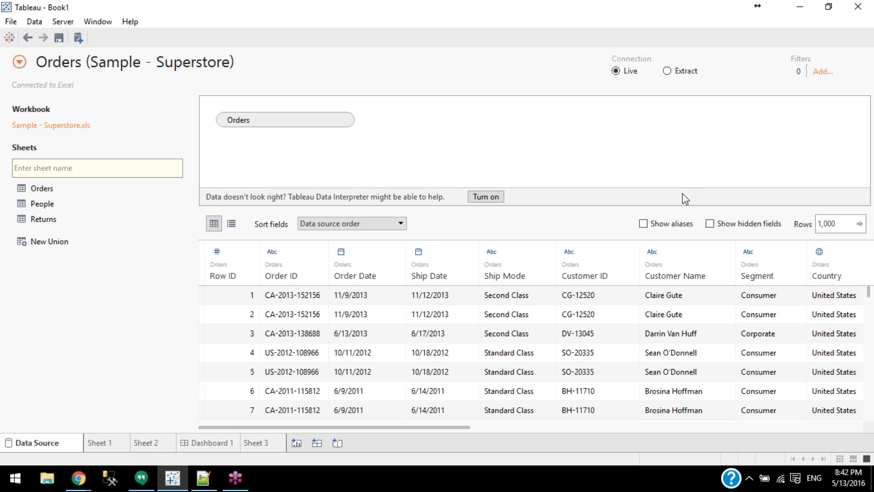
pyautogui.click(823, 71)
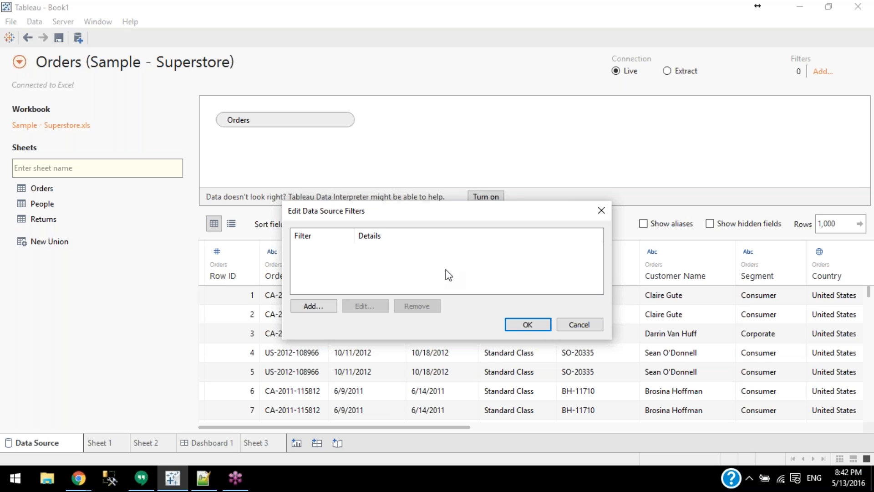
pyautogui.click(588, 319)
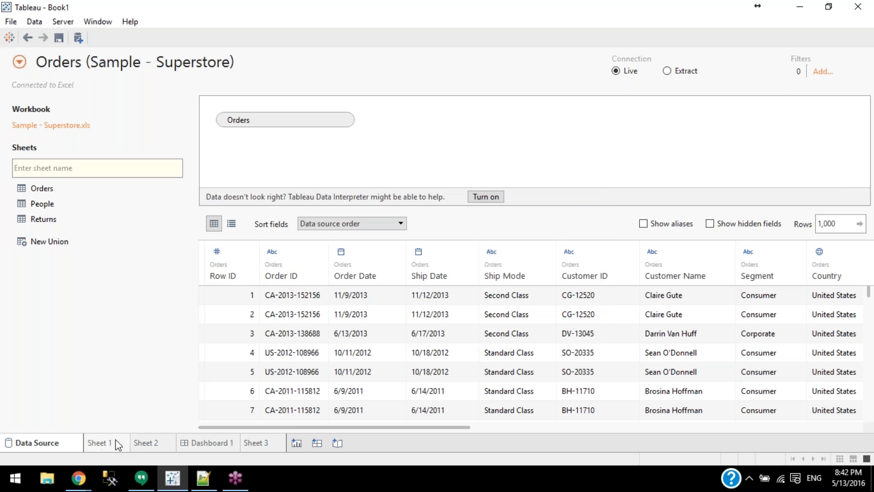
# Look through the dashboard and sheets, remove State from Pages on Sheet 1, and check the Paper sales value
pyautogui.moveTo(282, 443)
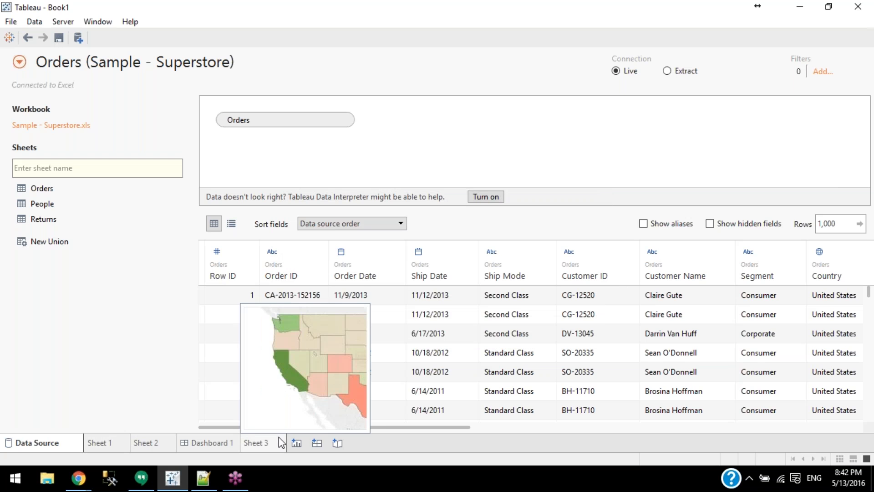
pyautogui.click(210, 442)
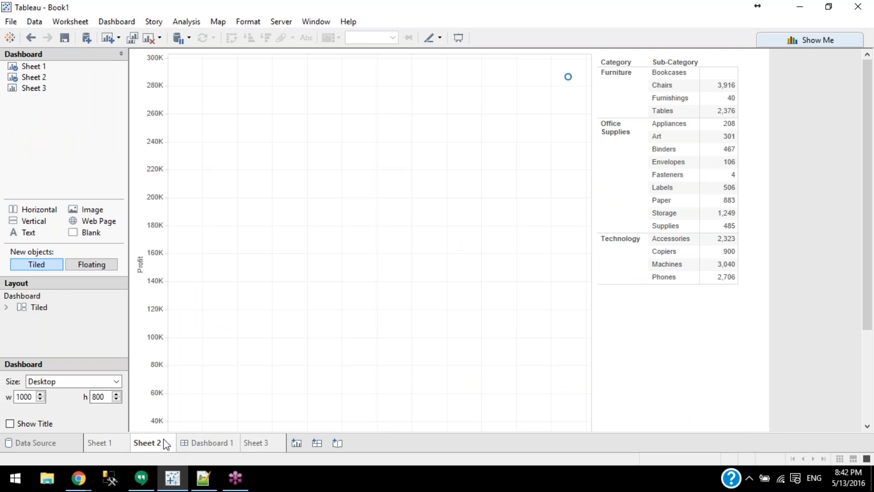
pyautogui.click(155, 443)
pyautogui.click(217, 440)
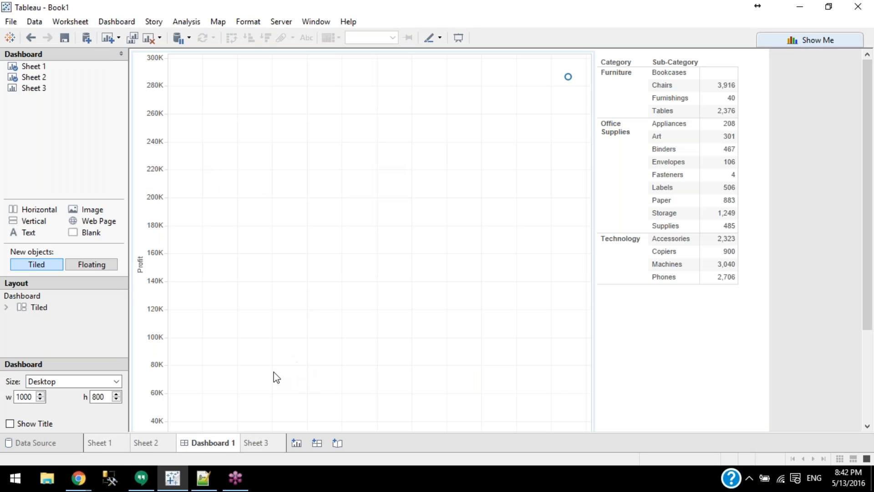
pyautogui.click(126, 445)
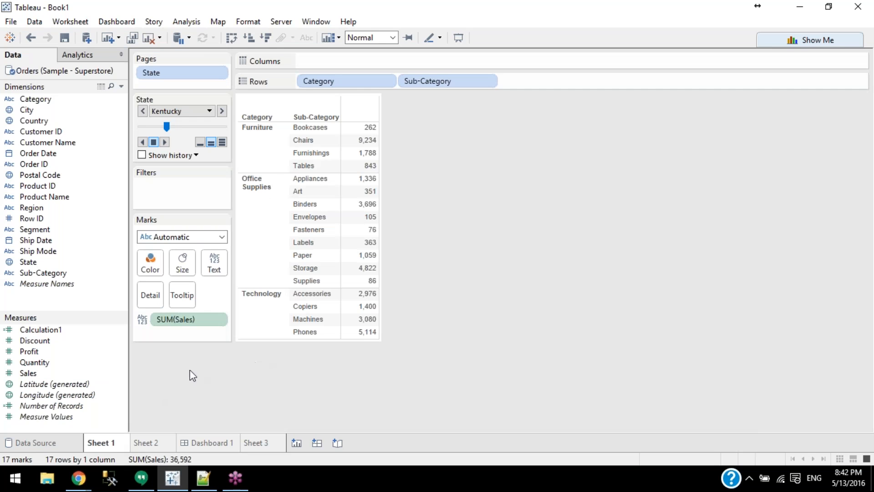
pyautogui.moveTo(185, 73); pyautogui.dragTo(255, 101)
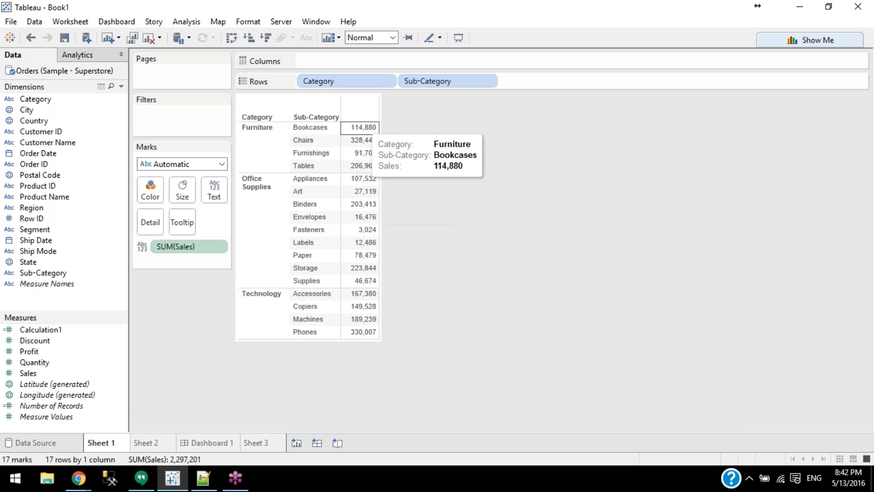
pyautogui.click(319, 257)
pyautogui.moveTo(359, 260)
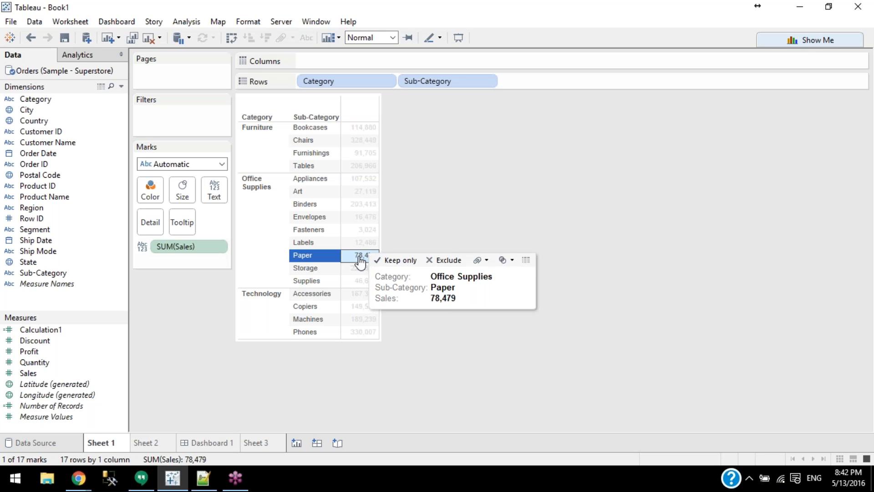
pyautogui.click(199, 377)
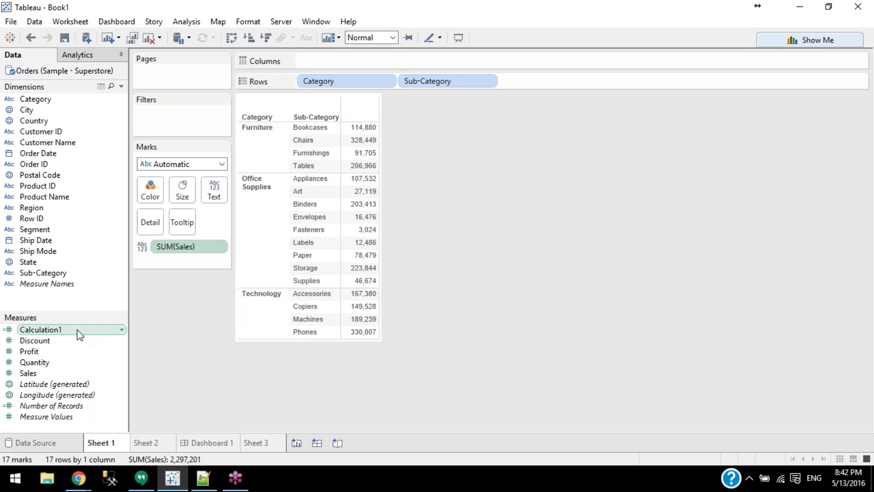
# Add a data source filter on State that keeps Alabama and Arizona, and check the sales values on Sheet 1
pyautogui.click(18, 443)
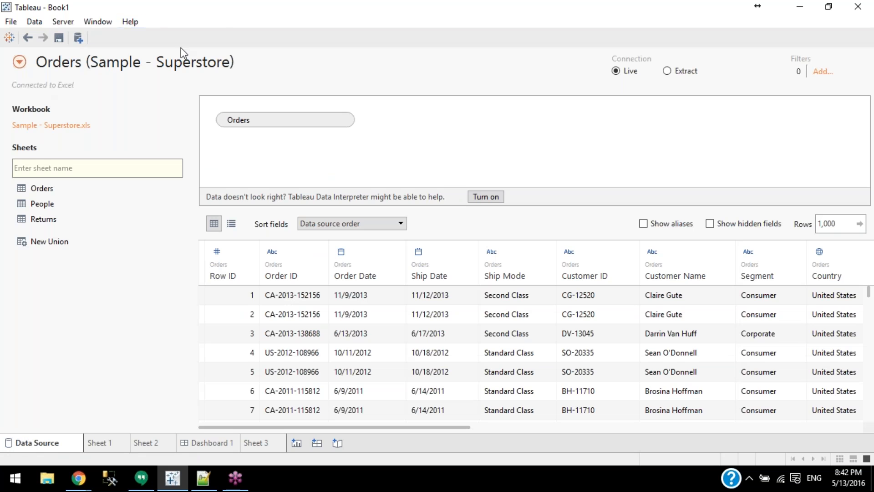
pyautogui.click(823, 71)
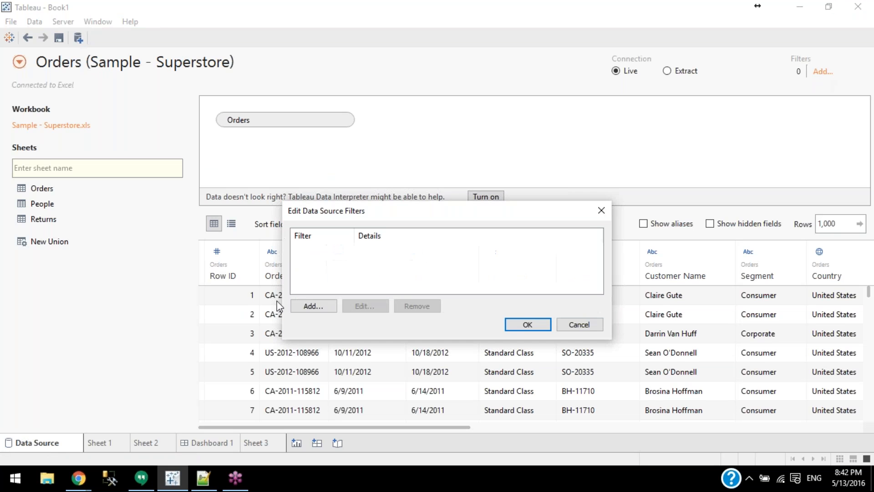
pyautogui.click(313, 306)
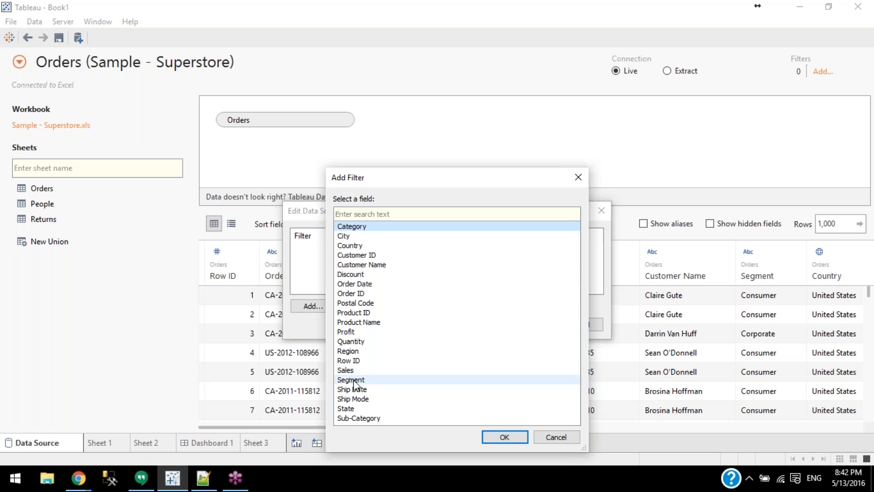
pyautogui.doubleClick(356, 407)
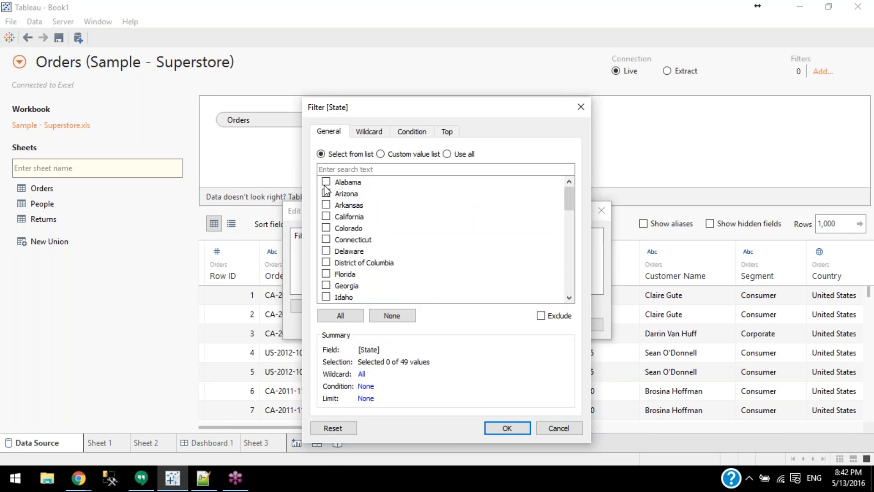
pyautogui.click(326, 182)
pyautogui.click(326, 193)
pyautogui.click(507, 428)
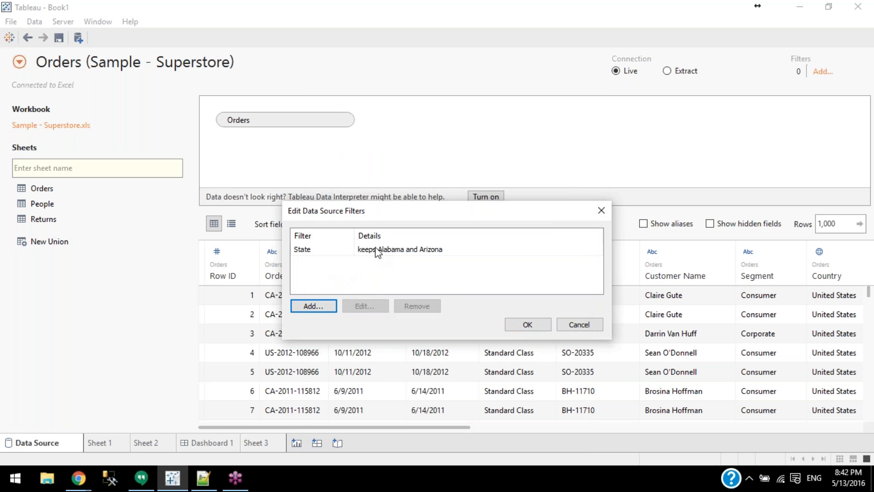
pyautogui.click(529, 324)
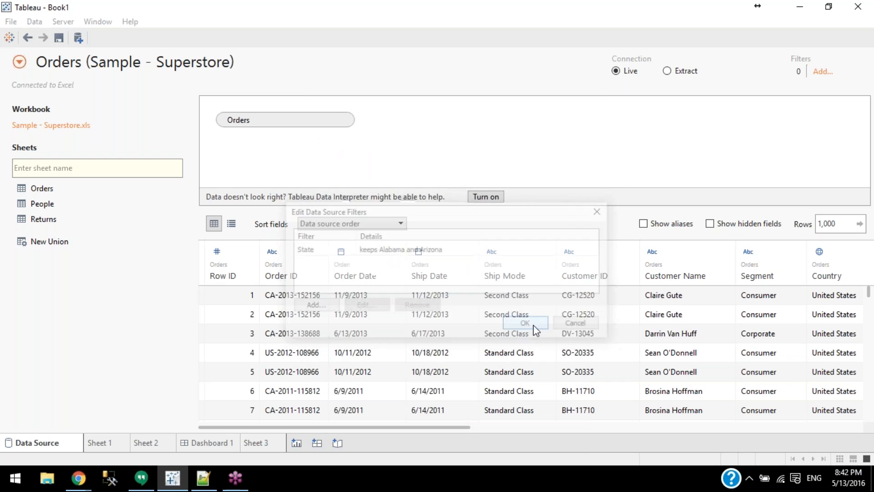
pyautogui.click(100, 443)
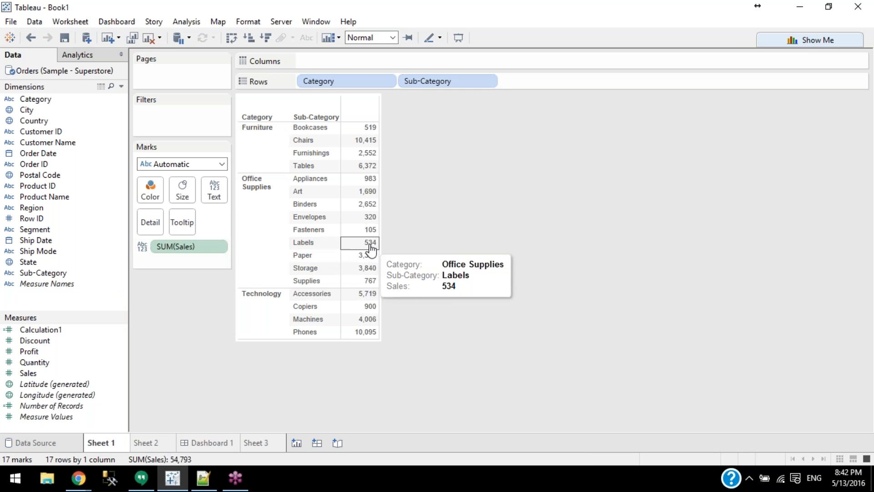
pyautogui.moveTo(359, 250)
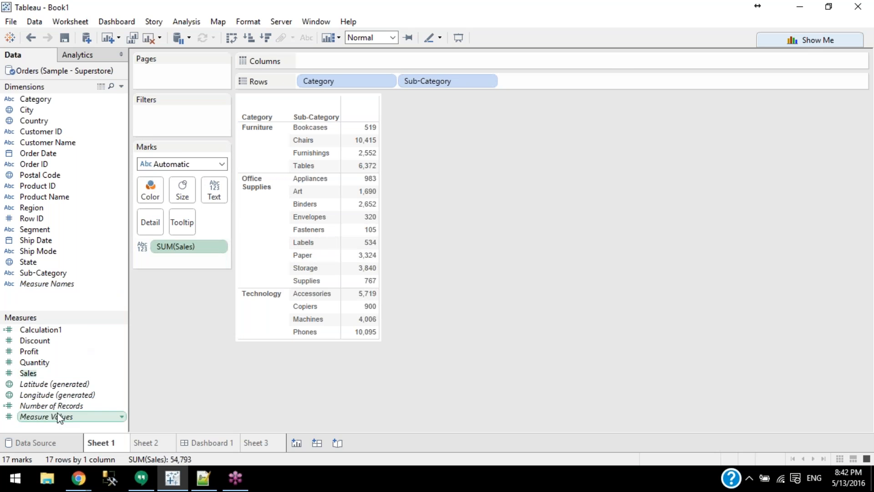
# Remove the State filter from the data source and check the sales values on Sheet 1
pyautogui.click(42, 441)
pyautogui.click(821, 71)
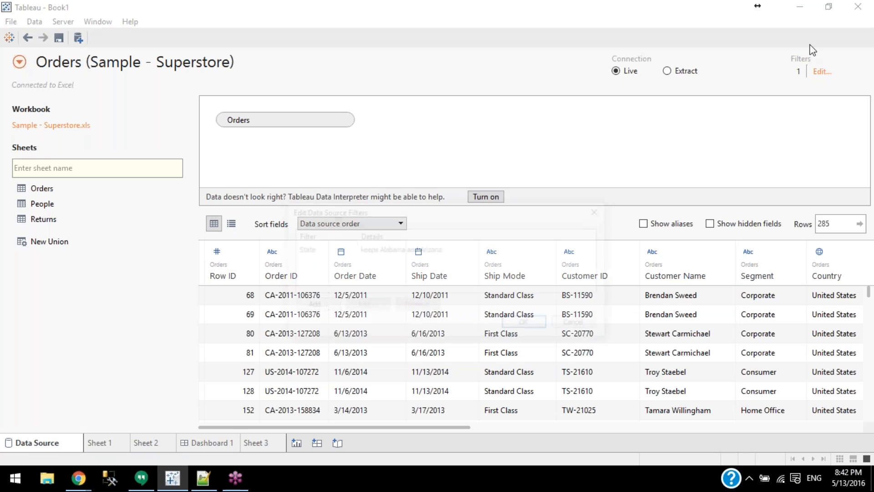
pyautogui.click(420, 251)
pyautogui.press('Delete')
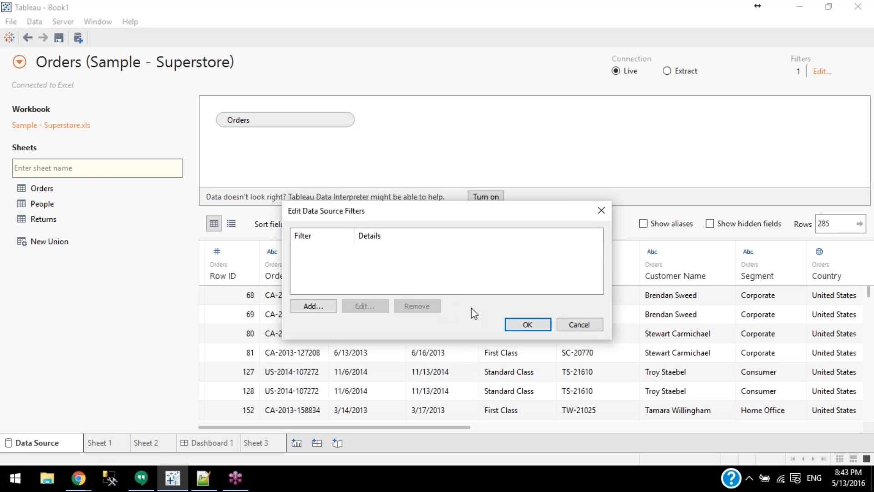
pyautogui.click(515, 318)
pyautogui.click(114, 445)
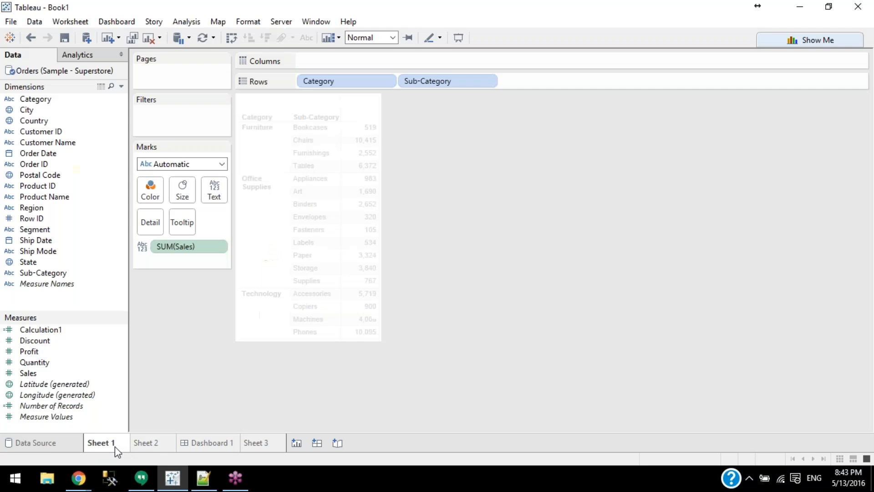
pyautogui.moveTo(333, 241)
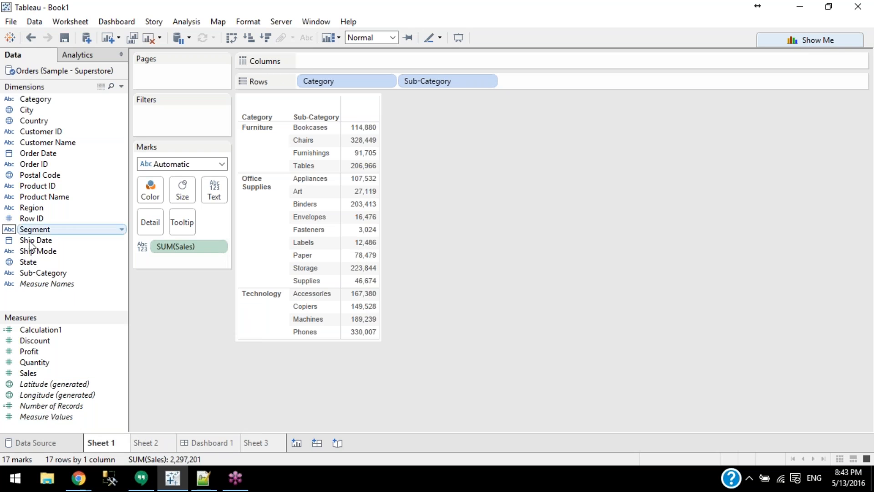
# Filter Sheet 2 by State to keep only Alabama and inspect the remaining mark
pyautogui.click(152, 442)
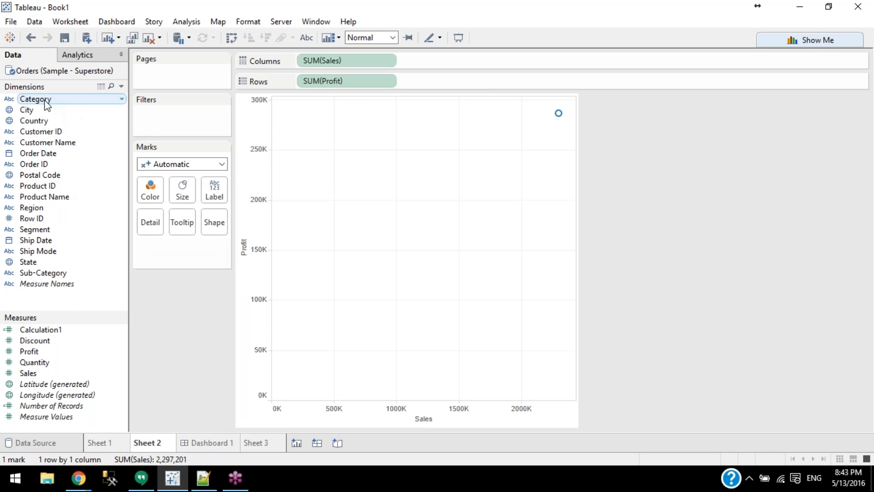
pyautogui.moveTo(40, 100); pyautogui.dragTo(189, 123)
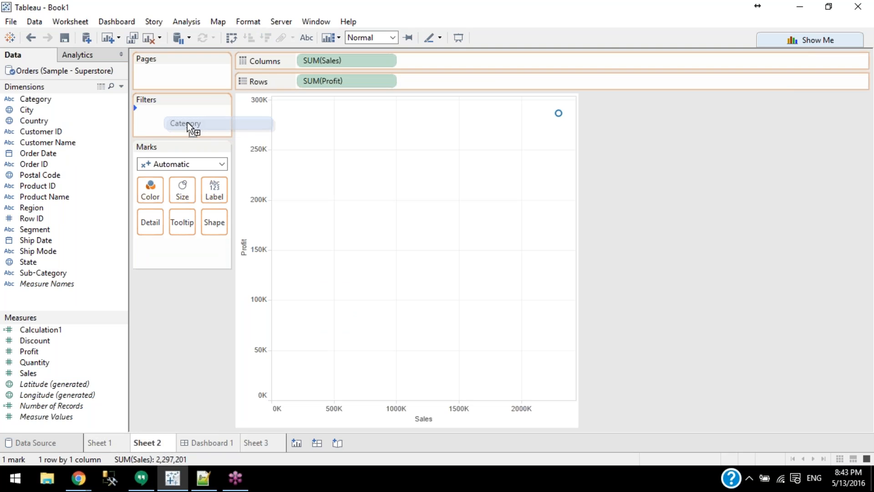
pyautogui.moveTo(1, 157); pyautogui.dragTo(41, 103)
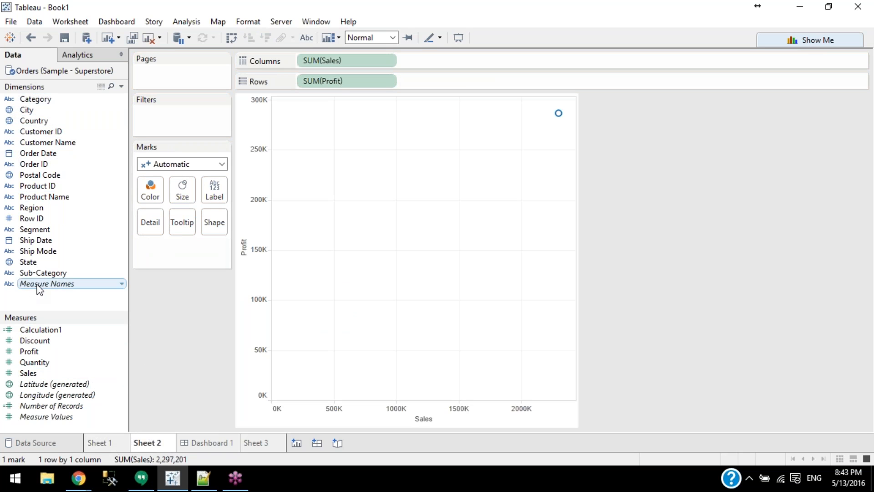
pyautogui.moveTo(29, 263); pyautogui.dragTo(163, 113)
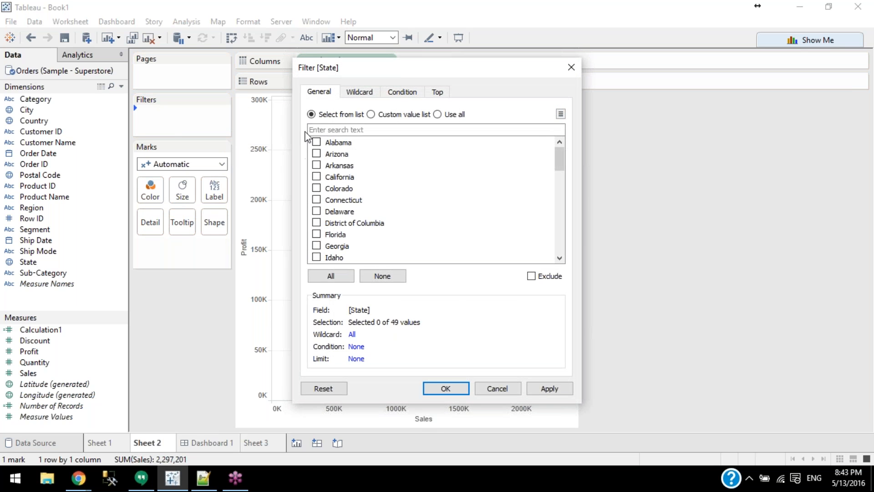
pyautogui.click(317, 142)
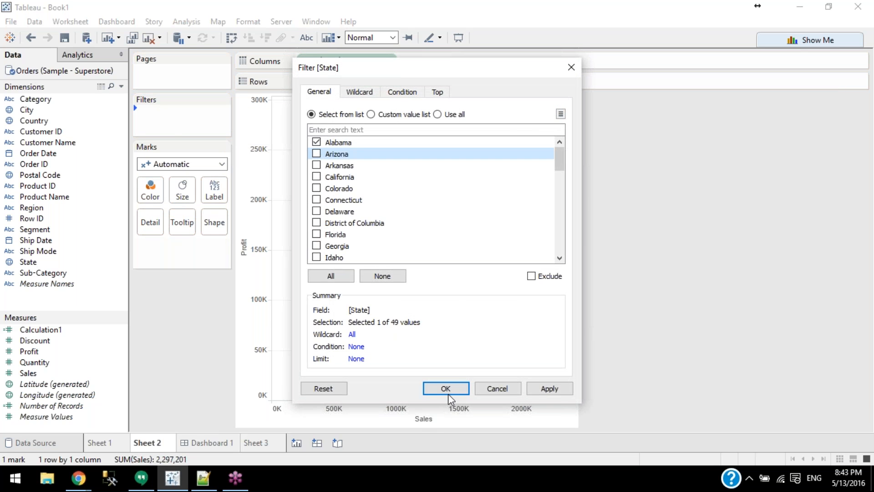
pyautogui.click(446, 388)
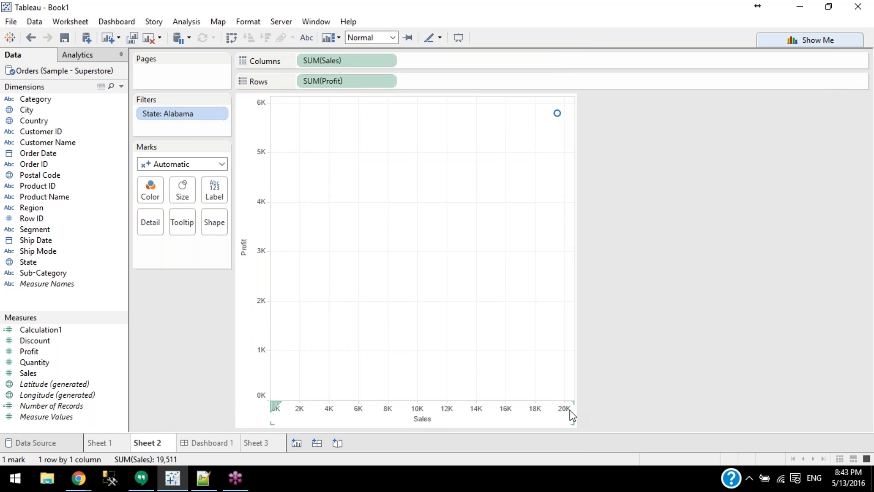
pyautogui.moveTo(559, 116)
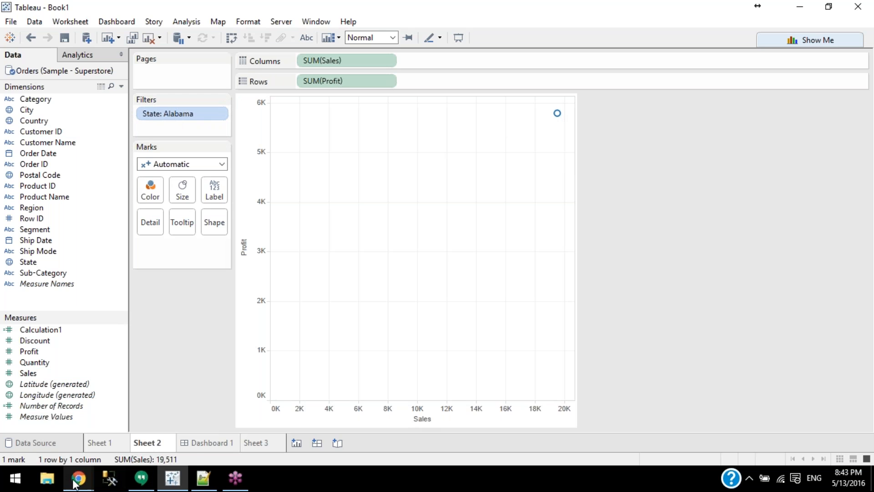
# Compare the sales values on Sheet 1 with the filtered mark on Sheet 2 to see which sheet the filter affects
pyautogui.click(101, 441)
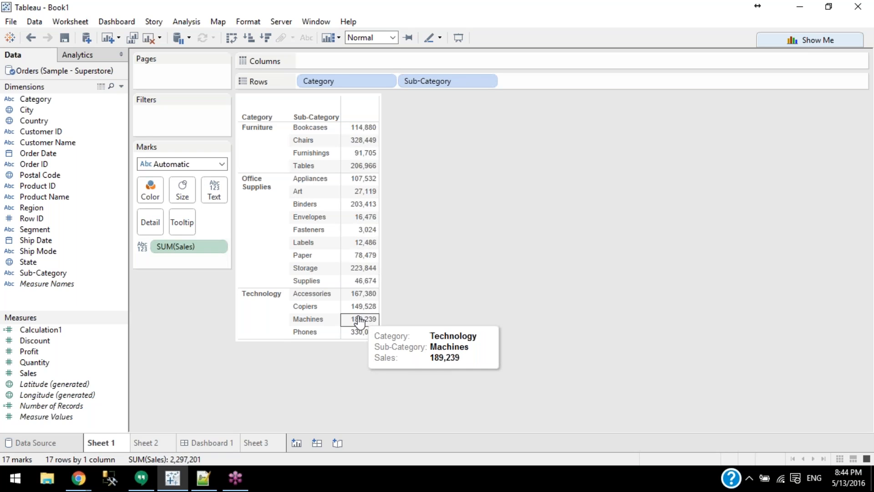
pyautogui.click(167, 443)
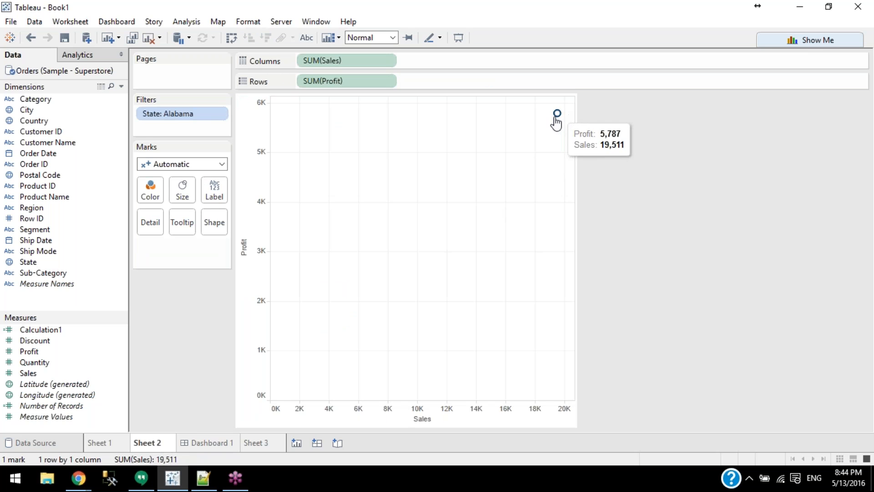
pyautogui.click(99, 443)
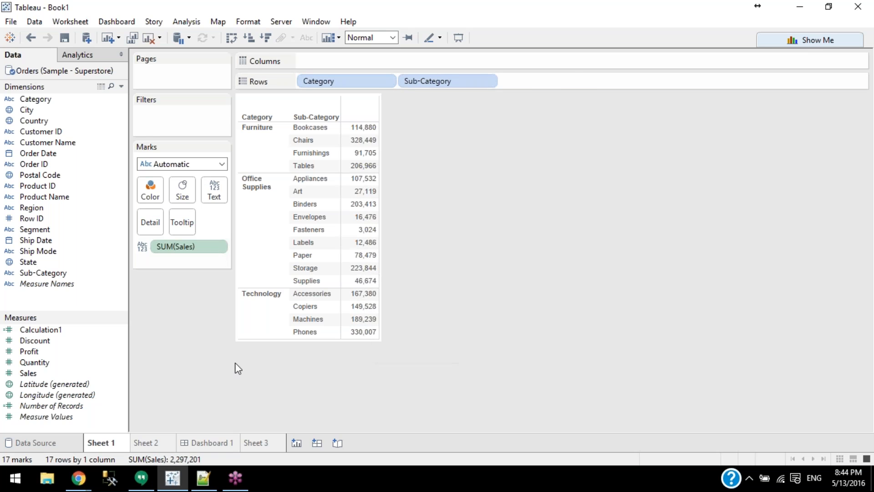
pyautogui.click(147, 442)
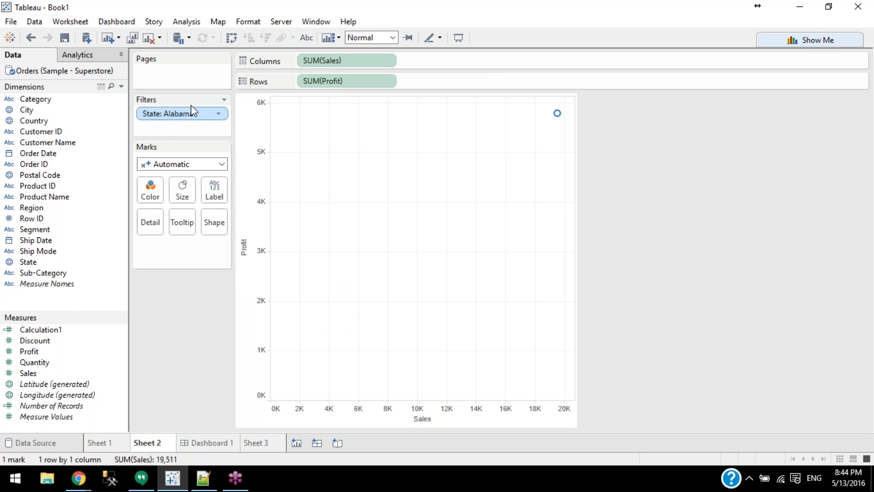
pyautogui.click(114, 442)
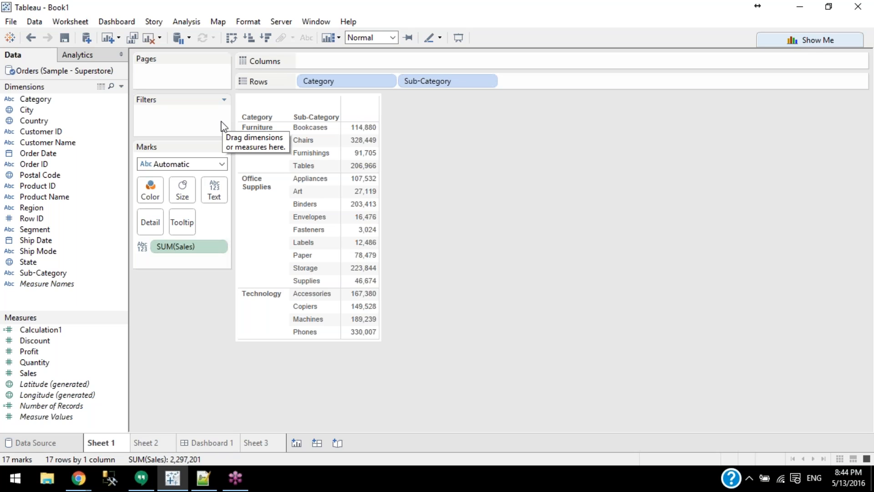
pyautogui.click(867, 252)
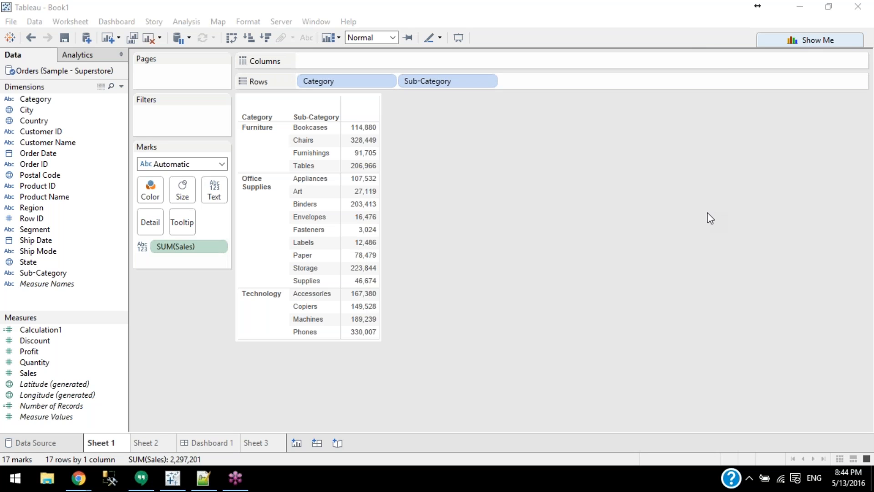
pyautogui.rightClick(454, 251)
pyautogui.rightClick(455, 121)
pyautogui.rightClick(456, 119)
pyautogui.click(432, 129)
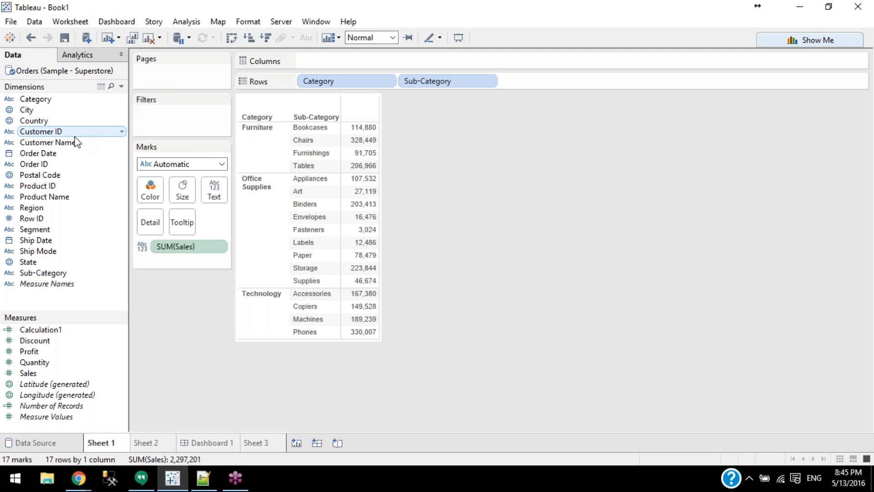
# Try filtering Sheet 1 to Alabama, moving State from Filters to Rows ahead of Category, and remove State from the view
pyautogui.moveTo(71, 145); pyautogui.dragTo(67, 169)
pyautogui.moveTo(29, 263); pyautogui.dragTo(189, 110)
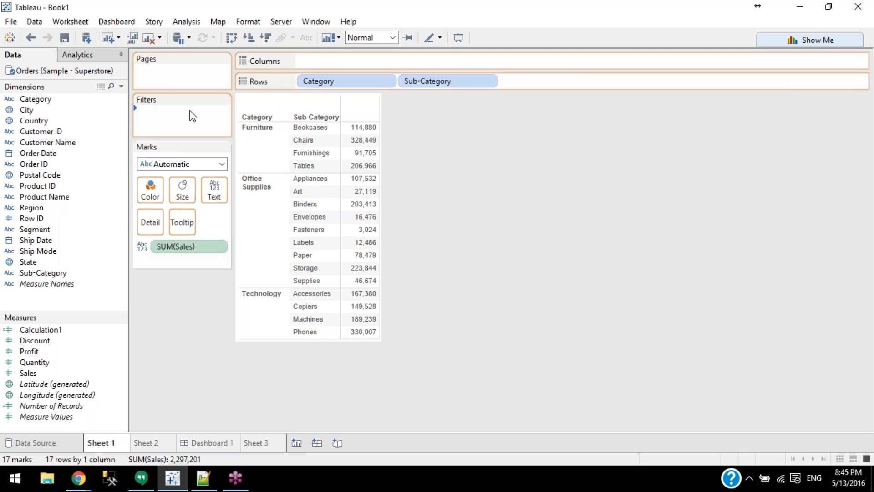
pyautogui.click(316, 142)
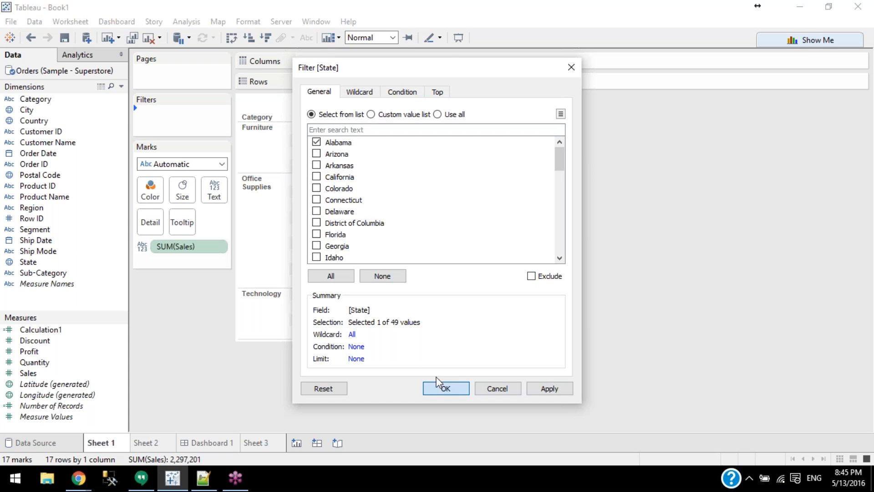
pyautogui.click(446, 388)
pyautogui.moveTo(214, 114)
pyautogui.mouseDown()
pyautogui.moveTo(455, 182)
pyautogui.moveTo(277, 81)
pyautogui.moveTo(307, 83)
pyautogui.moveTo(515, 163)
pyautogui.moveTo(516, 154)
pyautogui.moveTo(482, 215)
pyautogui.moveTo(559, 163)
pyautogui.moveTo(324, 159)
pyautogui.moveTo(285, 113)
pyautogui.moveTo(271, 113)
pyautogui.moveTo(280, 103)
pyautogui.moveTo(385, 157)
pyautogui.moveTo(291, 237)
pyautogui.moveTo(342, 97)
pyautogui.moveTo(279, 104)
pyautogui.moveTo(273, 266)
pyautogui.moveTo(431, 130)
pyautogui.moveTo(299, 82)
pyautogui.mouseUp()
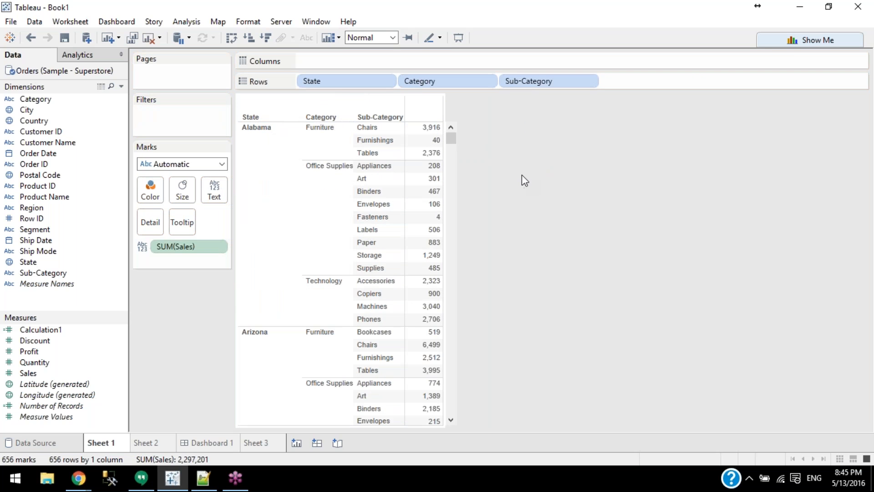
pyautogui.moveTo(328, 82); pyautogui.dragTo(201, 295)
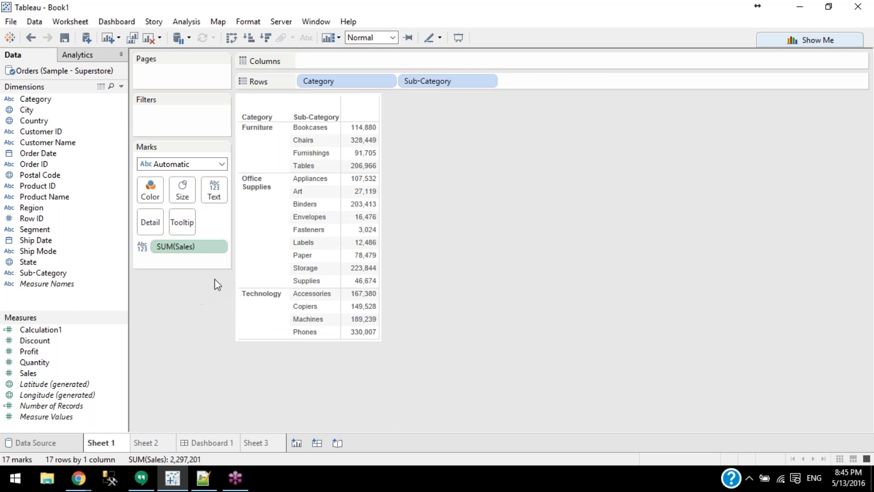
# Filter Sheet 1 by State to keep only Alabama
pyautogui.moveTo(37, 263); pyautogui.dragTo(156, 119)
pyautogui.click(316, 142)
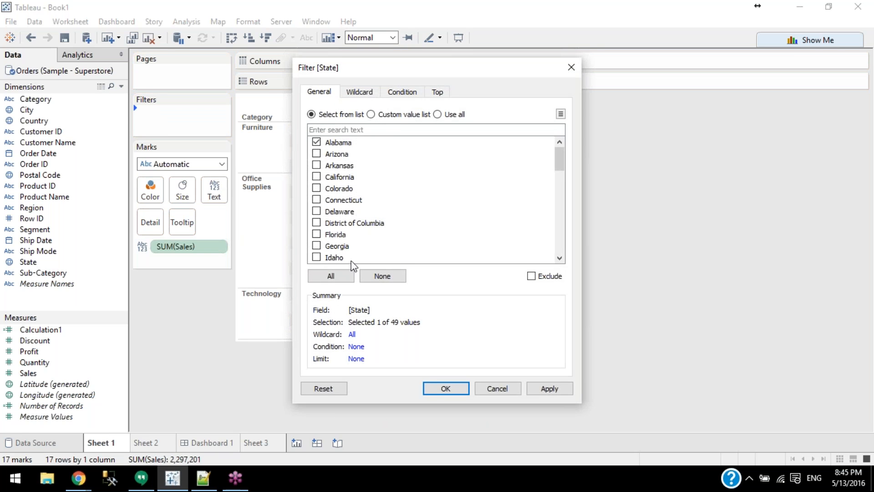
pyautogui.click(445, 388)
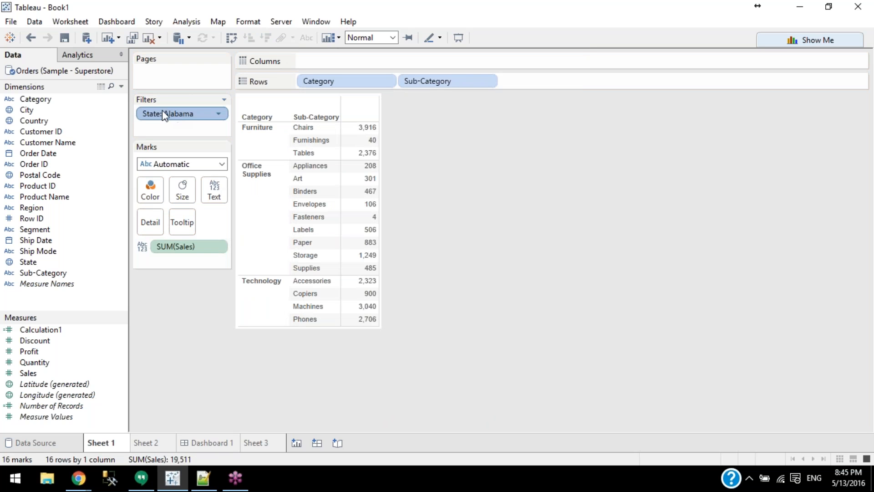
pyautogui.click(668, 217)
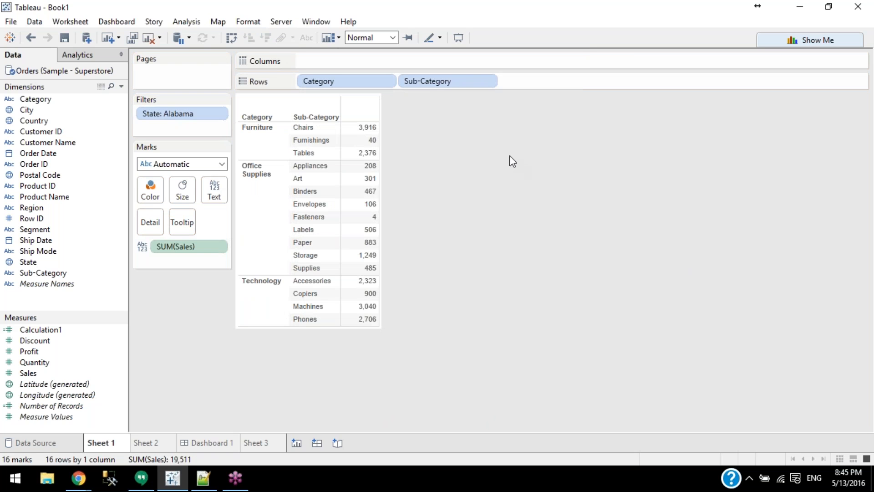
# Show the State filter control on Sheet 1 and look through its list of states
pyautogui.click(219, 114)
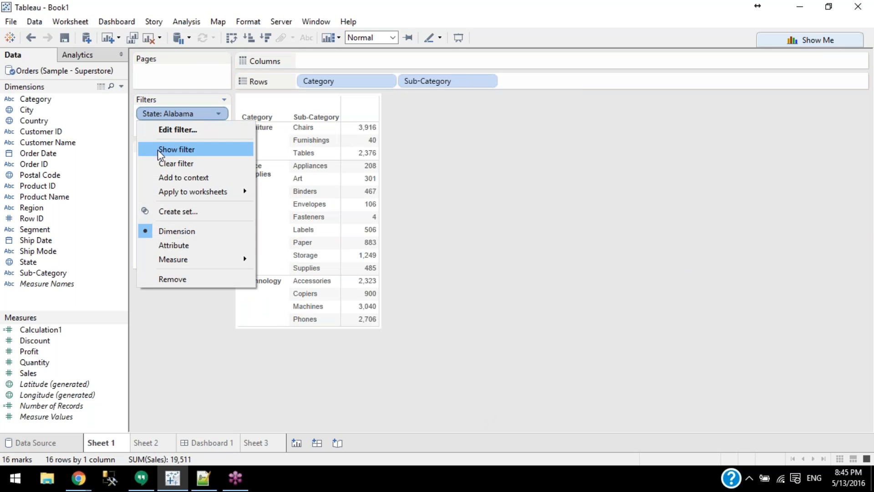
pyautogui.click(160, 149)
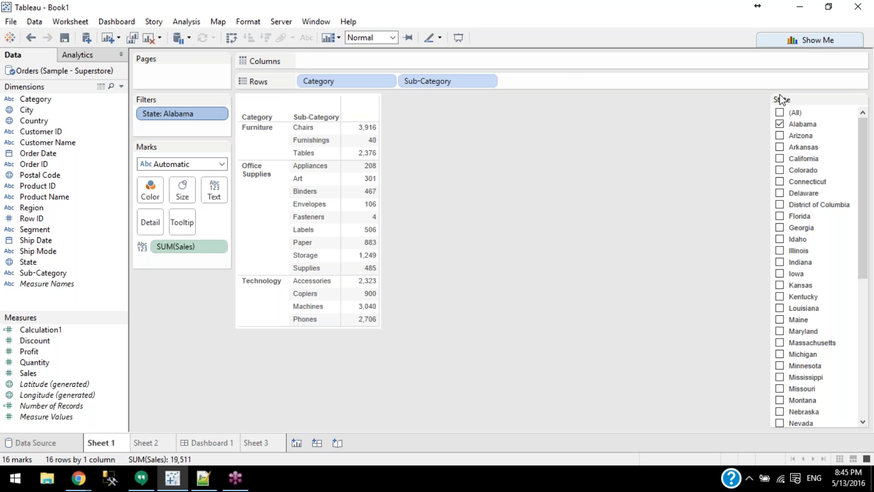
pyautogui.scroll(-5, 819, 365)
pyautogui.scroll(5, 817, 387)
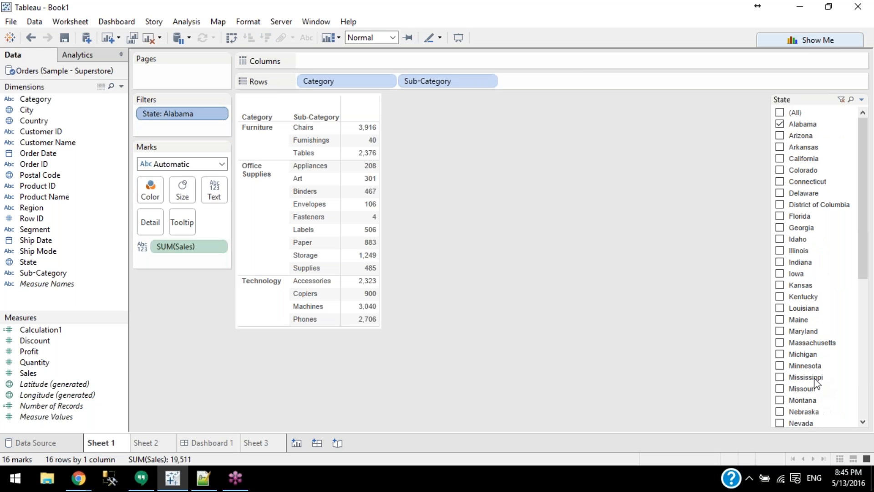
pyautogui.click(218, 116)
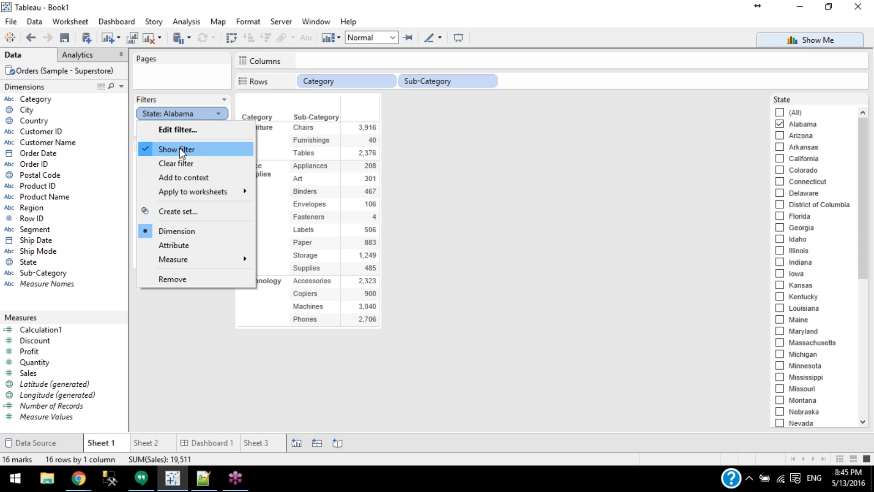
pyautogui.click(705, 159)
pyautogui.moveTo(832, 114)
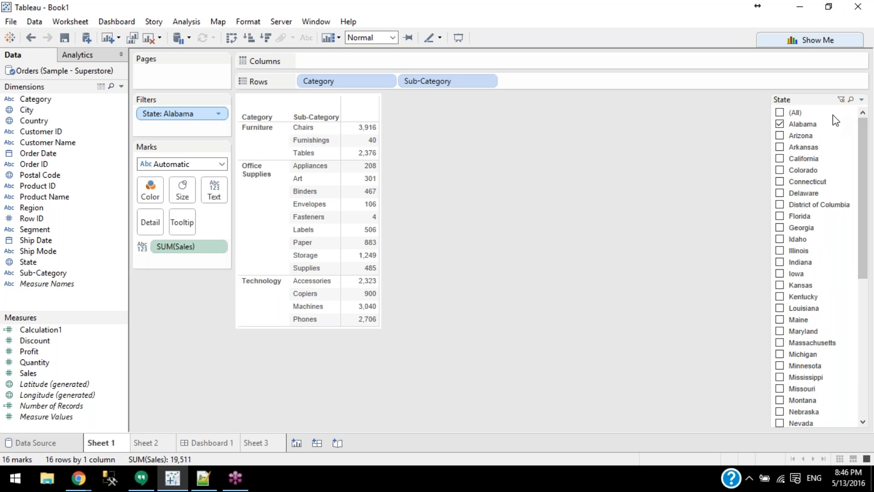
# Switch the State filter to a single value list and try individual states such as Colorado, ending with (All)
pyautogui.click(861, 100)
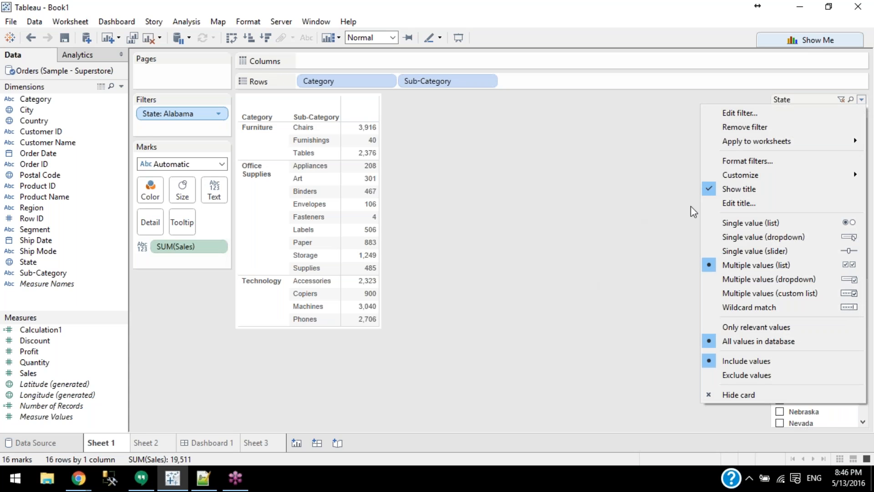
pyautogui.click(749, 223)
pyautogui.click(780, 137)
pyautogui.click(780, 147)
pyautogui.click(780, 158)
pyautogui.click(779, 170)
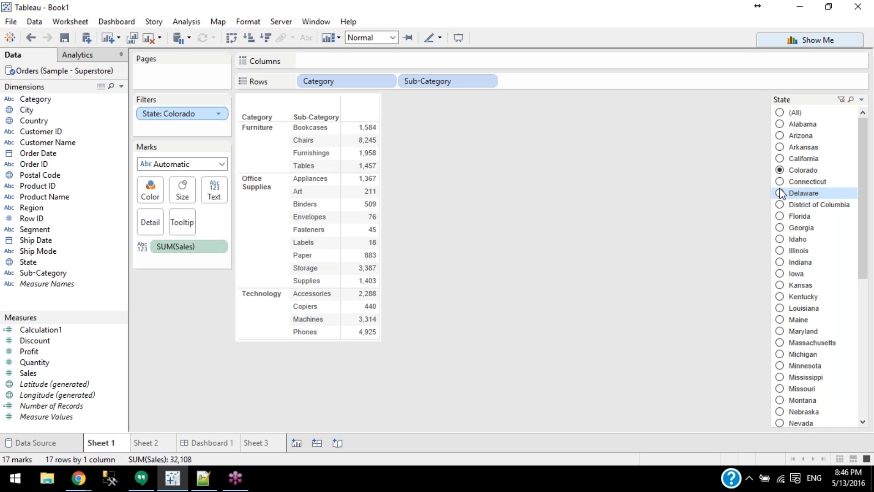
pyautogui.click(780, 204)
pyautogui.click(780, 112)
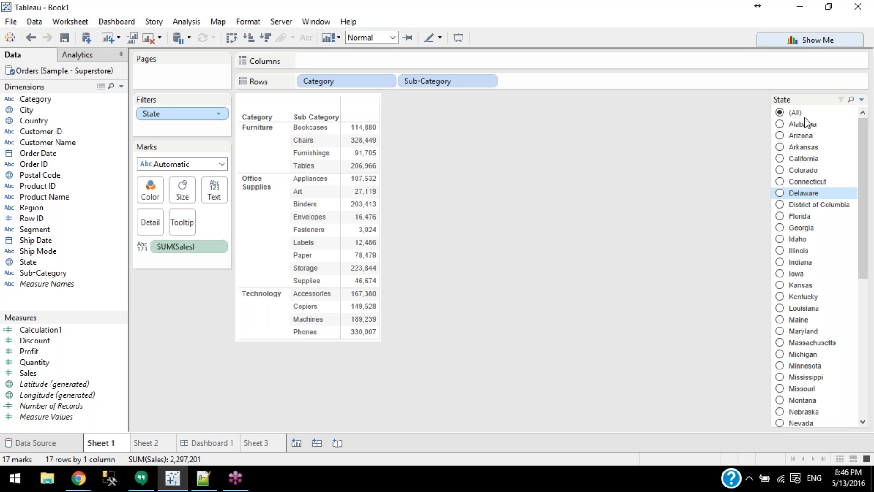
# Switch the State filter control to a single value dropdown and choose Arkansas
pyautogui.click(862, 99)
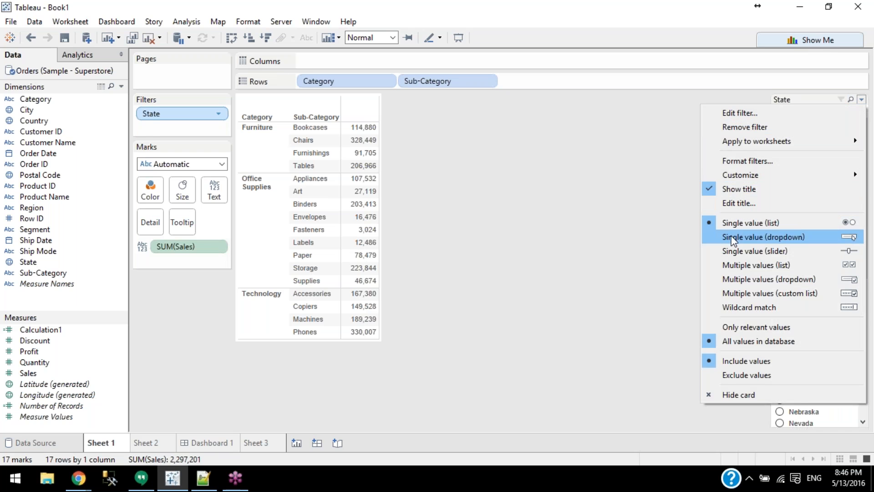
pyautogui.click(731, 234)
pyautogui.click(810, 112)
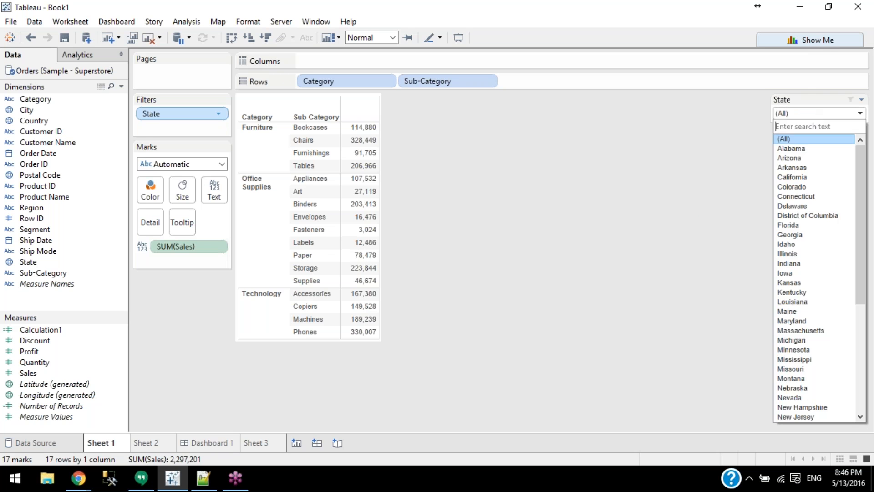
pyautogui.click(813, 146)
pyautogui.click(813, 113)
pyautogui.click(812, 162)
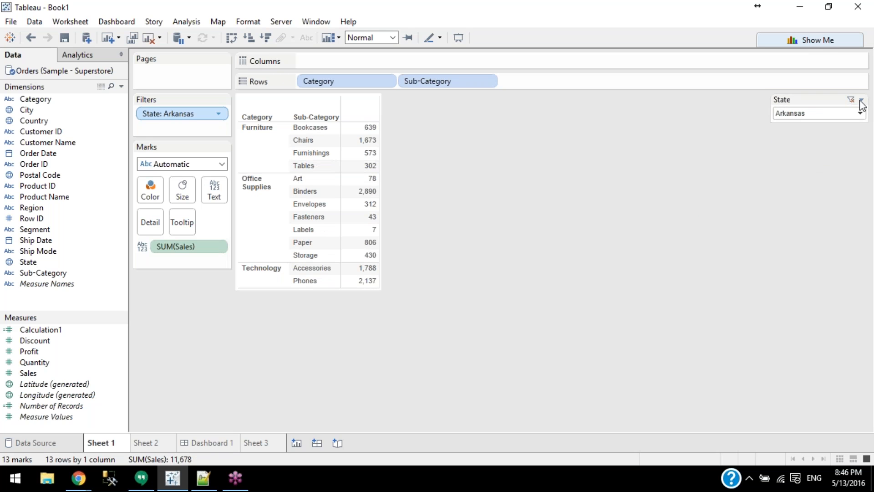
# Switch the State filter control to a single value slider and advance it state by state to Connecticut
pyautogui.click(861, 100)
pyautogui.click(776, 251)
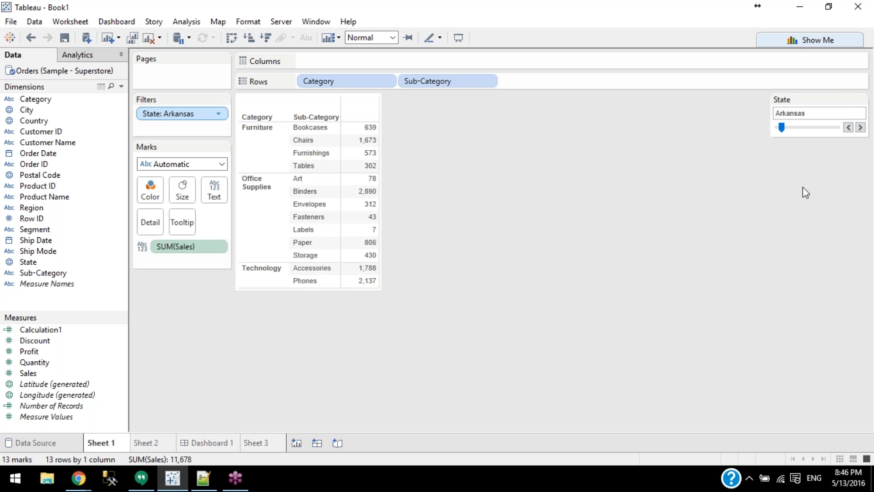
pyautogui.click(860, 128)
pyautogui.click(860, 128)
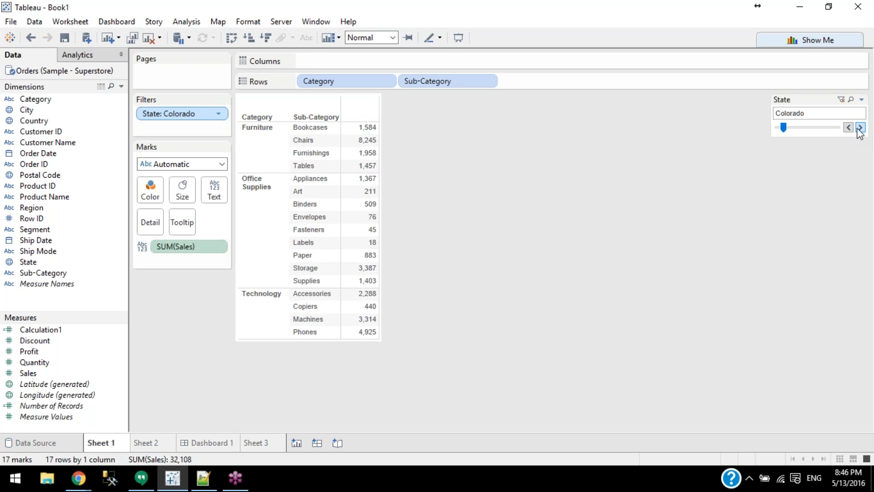
pyautogui.click(860, 128)
# Switch the State filter to a multiple values list and toggle several states, leaving only Arkansas selected
pyautogui.click(862, 99)
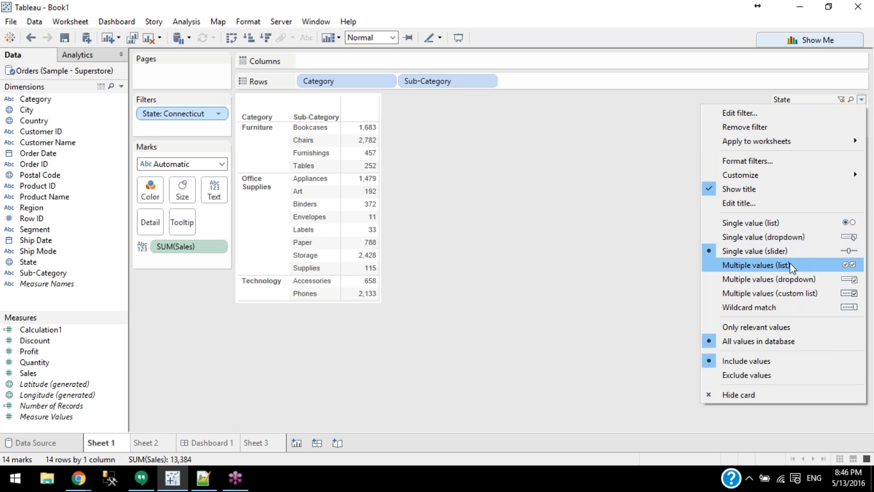
pyautogui.click(791, 264)
pyautogui.click(780, 169)
pyautogui.click(780, 158)
pyautogui.click(780, 147)
pyautogui.click(780, 181)
pyautogui.click(780, 170)
pyautogui.click(780, 158)
pyautogui.click(779, 147)
pyautogui.click(790, 145)
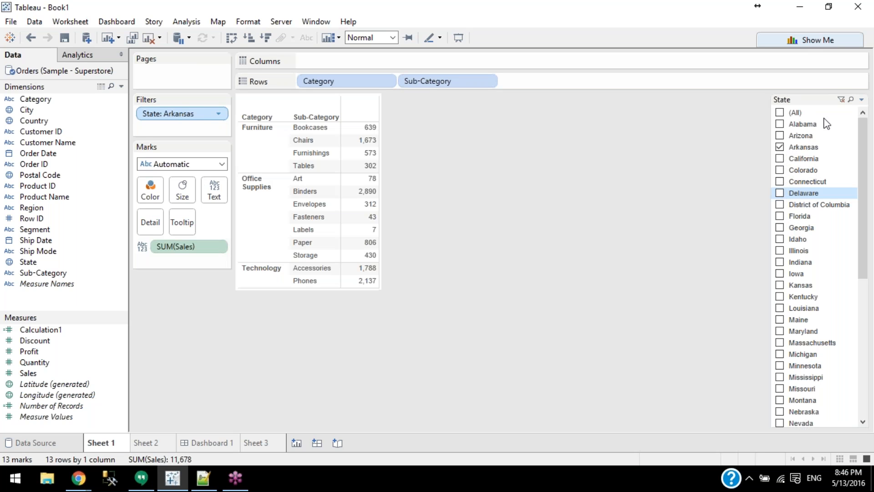
# Switch the State filter to wildcard match and filter by "alabama", followed by "illinois"
pyautogui.click(862, 99)
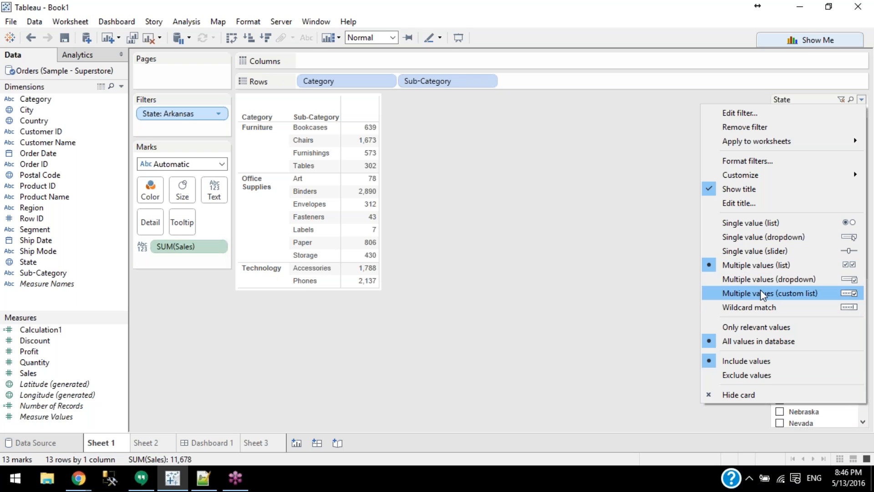
pyautogui.click(750, 307)
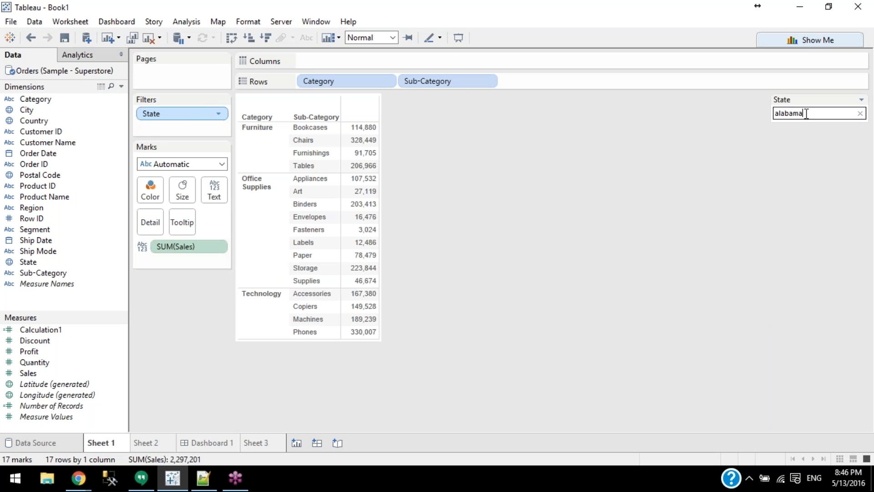
pyautogui.press('Return')
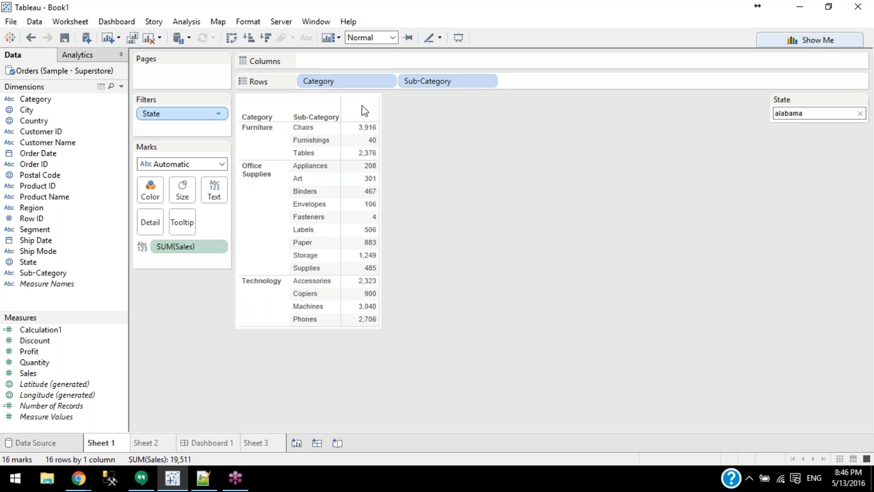
pyautogui.click(832, 113)
pyautogui.hotkey('ctrl', 'a')
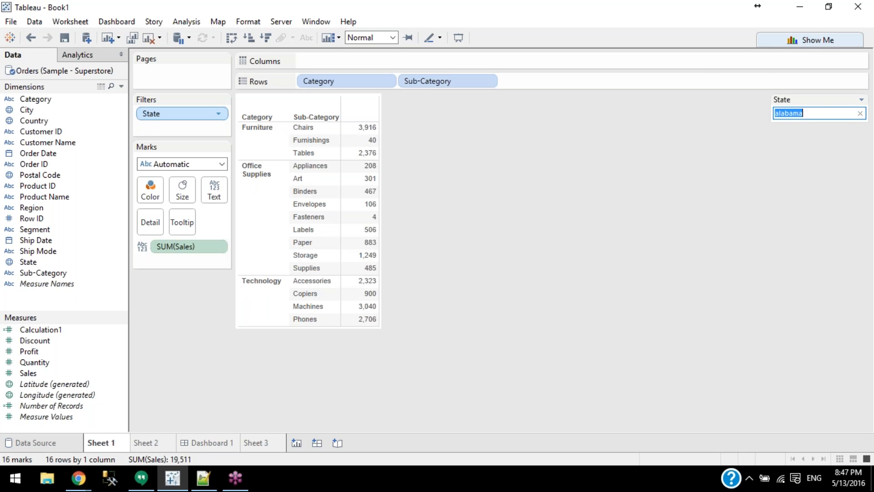
pyautogui.write('illinois')
pyautogui.press('Return')
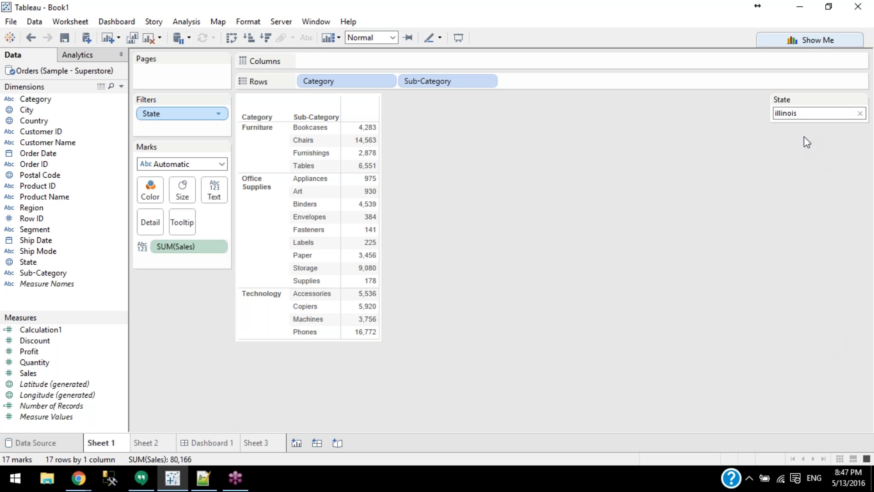
# Try the partial text "al" in the State wildcard filter and clear it again
pyautogui.doubleClick(806, 114)
pyautogui.write('il')
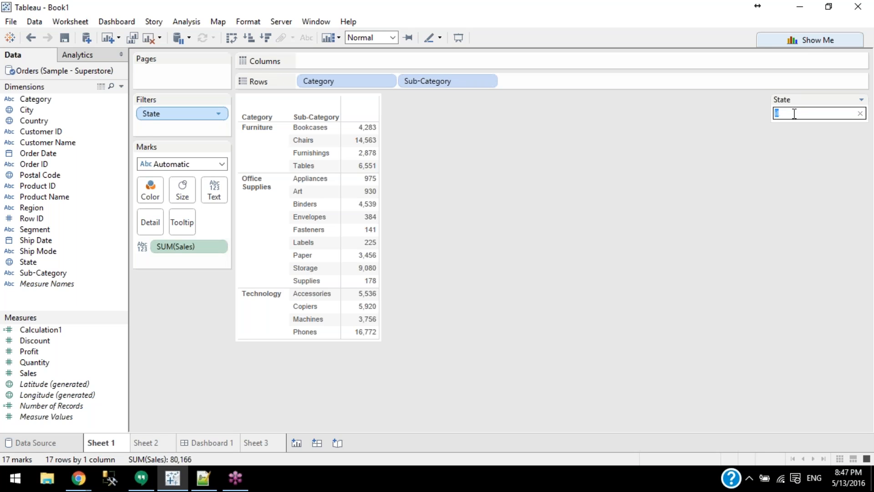
pyautogui.press('Return')
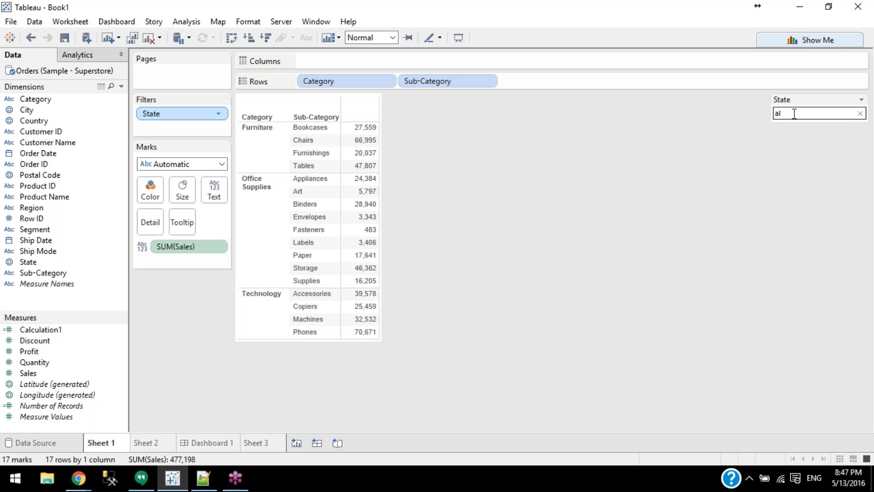
pyautogui.click(860, 113)
pyautogui.click(861, 100)
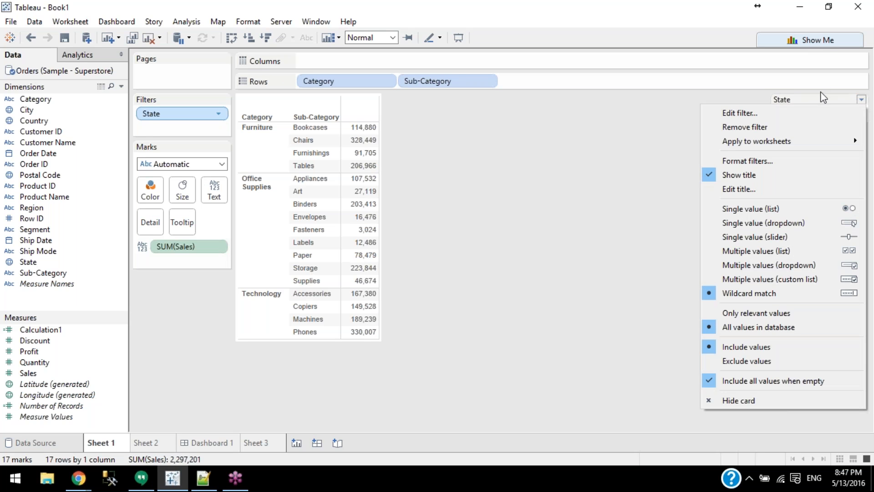
pyautogui.click(745, 293)
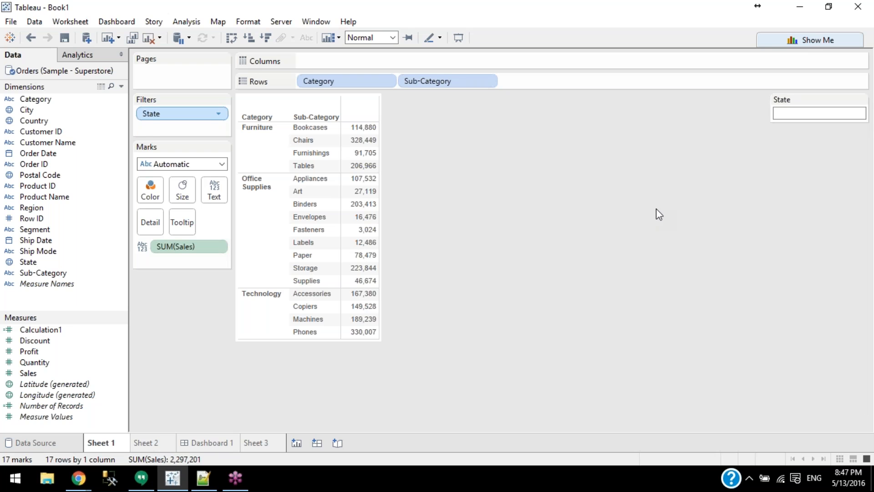
pyautogui.click(784, 111)
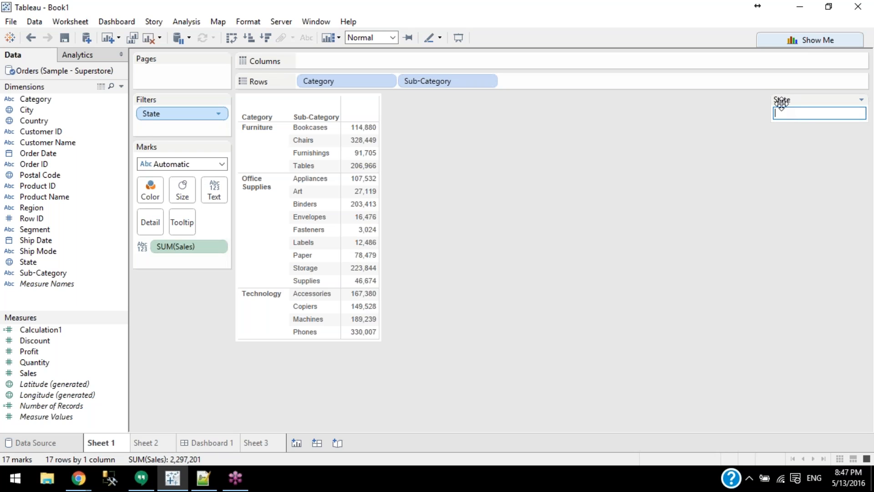
pyautogui.click(861, 100)
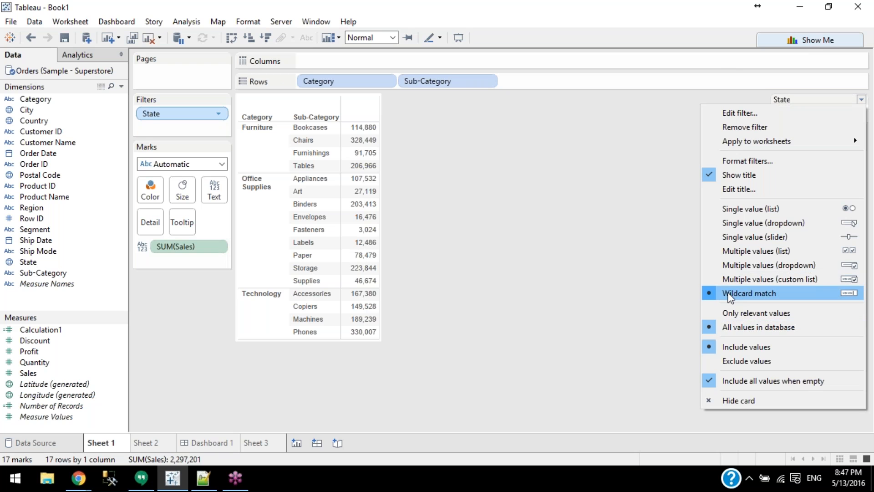
pyautogui.click(729, 292)
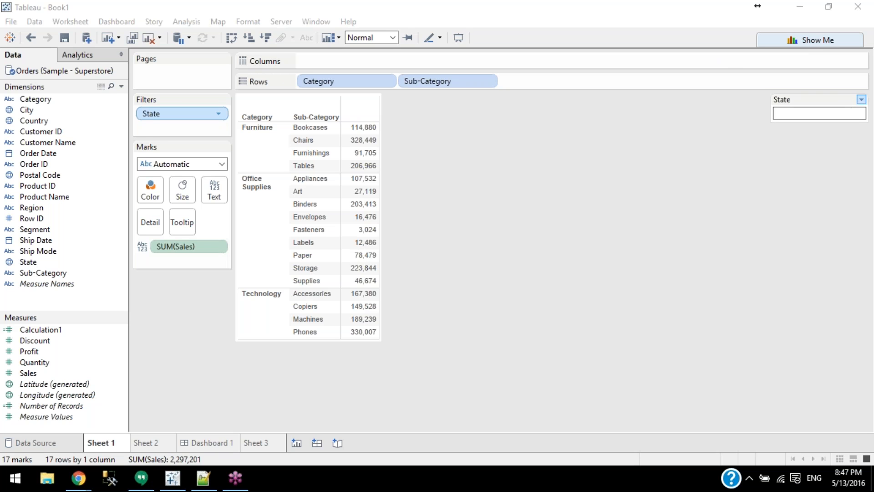
# Set the State filter back to a single value slider and advance it from (All) to Connecticut
pyautogui.click(861, 99)
pyautogui.click(783, 237)
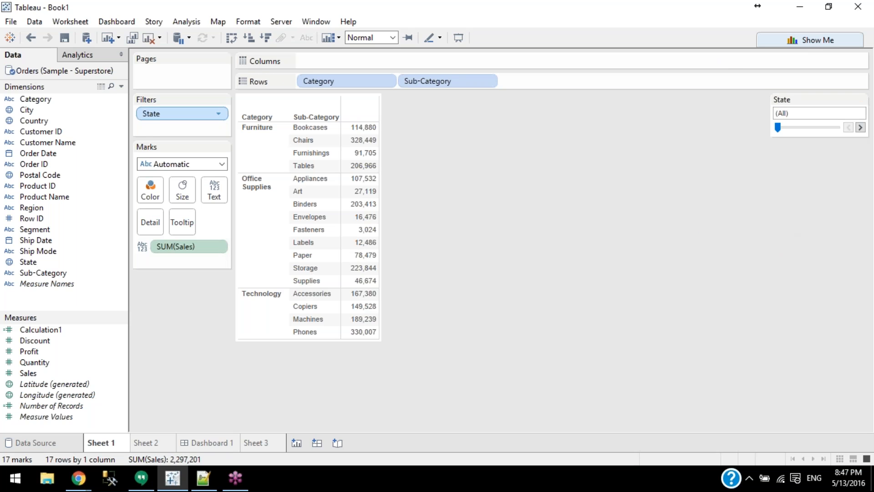
pyautogui.click(861, 127)
pyautogui.click(861, 128)
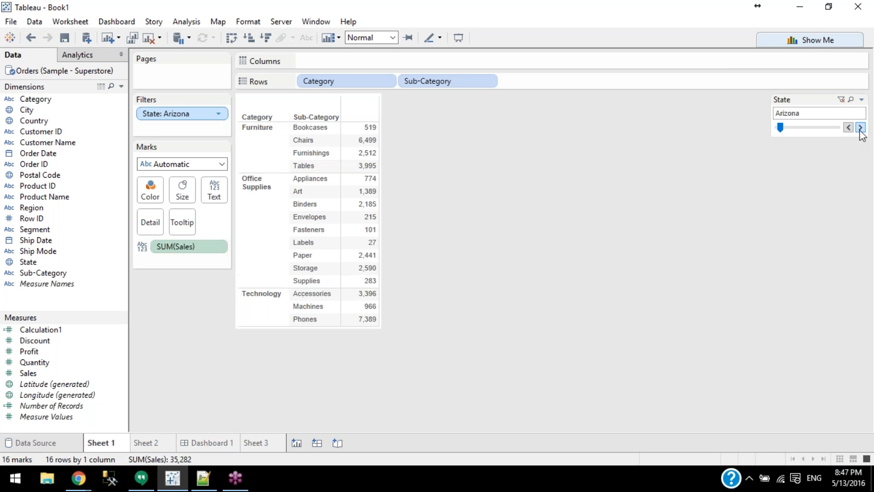
pyautogui.click(861, 128)
pyautogui.click(860, 127)
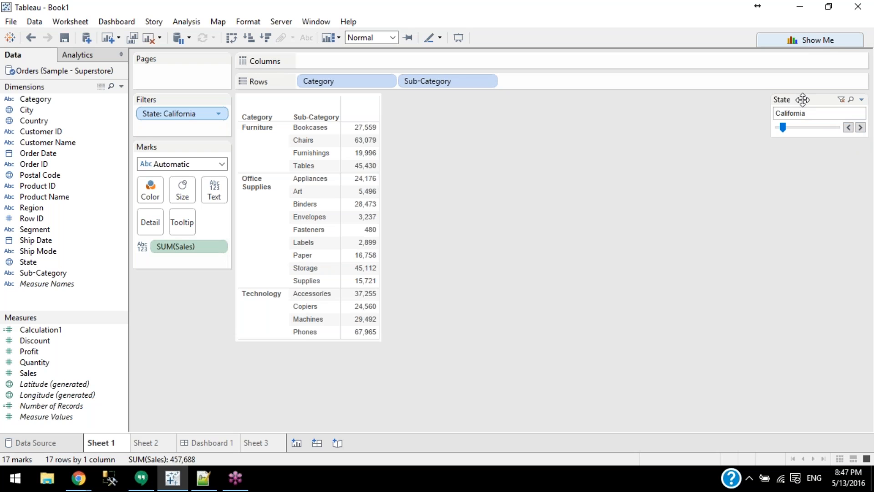
pyautogui.click(860, 127)
pyautogui.click(860, 128)
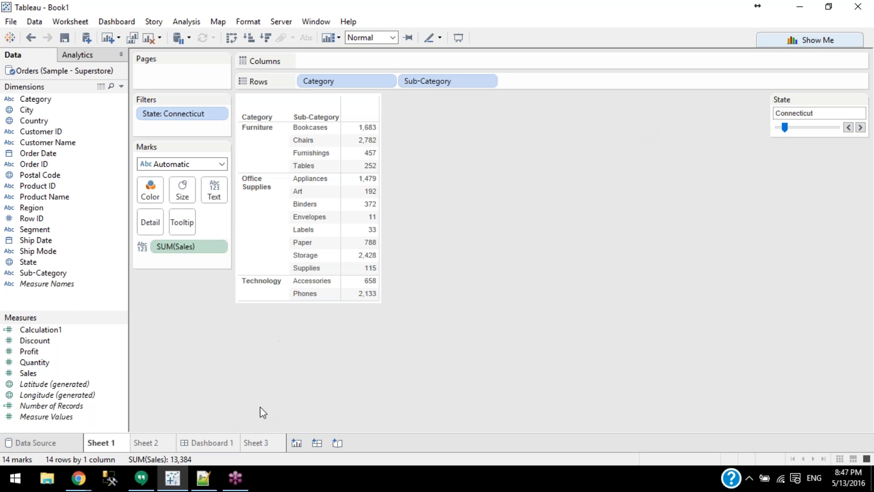
# Add a new worksheet and build a vertical bar chart with Sub-Category on Columns and SUM(Sales) on Rows
pyautogui.click(266, 446)
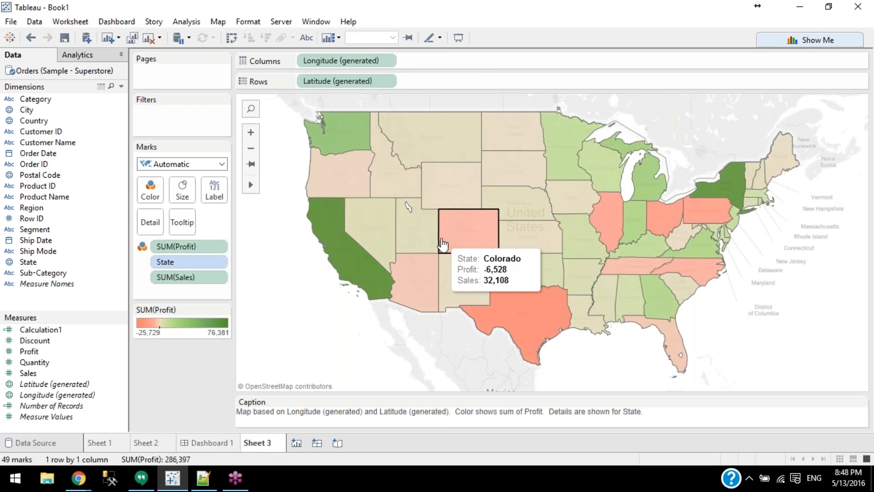
pyautogui.click(297, 443)
pyautogui.click(30, 273)
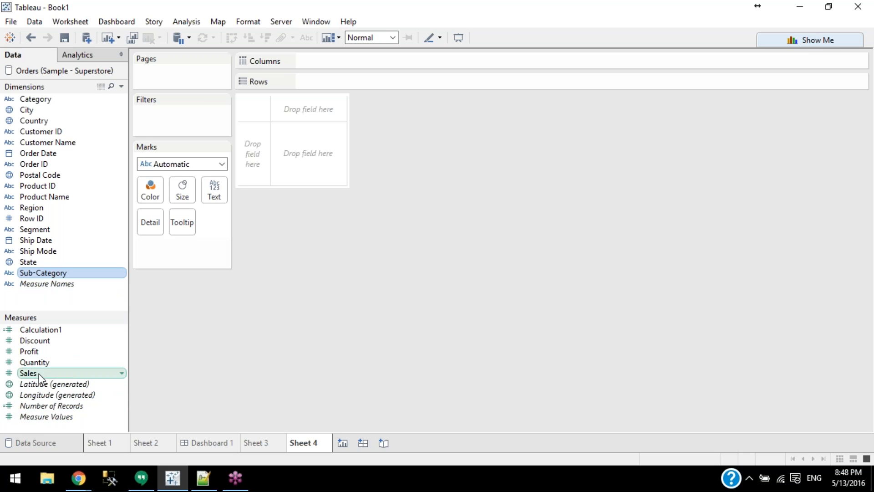
pyautogui.click(790, 38)
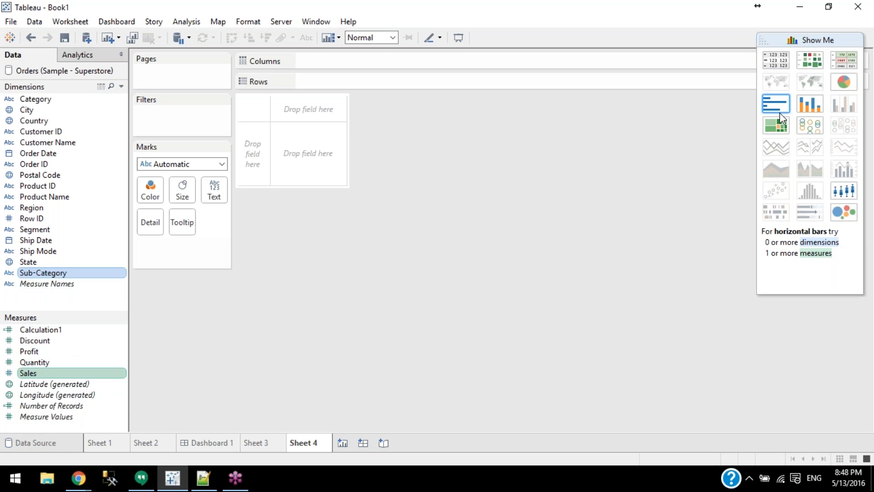
pyautogui.click(810, 104)
pyautogui.moveTo(179, 246); pyautogui.dragTo(310, 60)
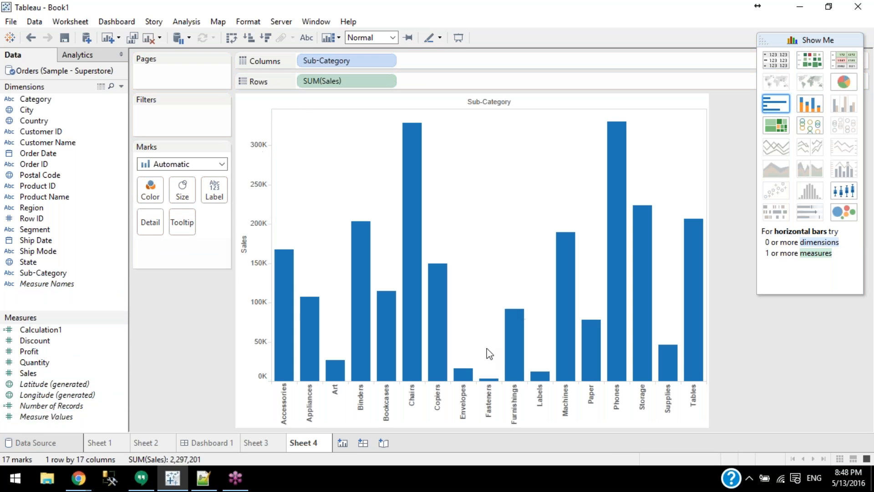
# Color the bars by Category and place Category ahead of Sub-Category on Columns to group them
pyautogui.moveTo(38, 99); pyautogui.dragTo(152, 186)
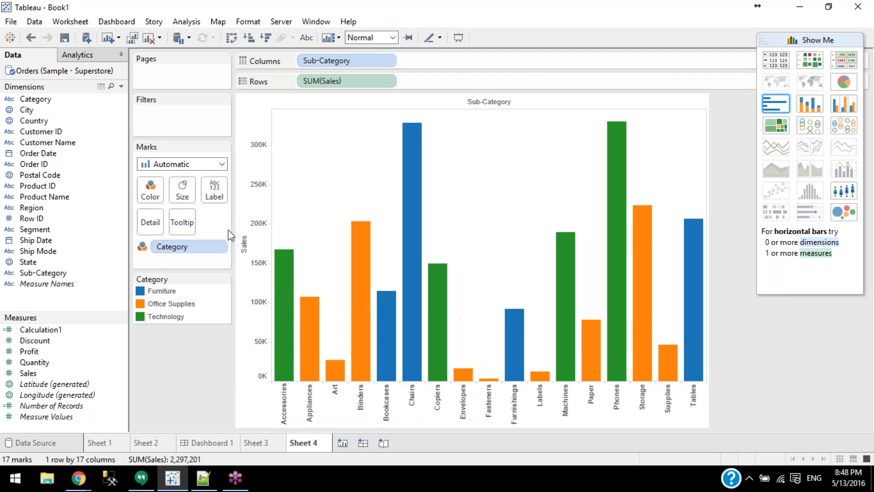
pyautogui.moveTo(168, 251); pyautogui.dragTo(314, 60)
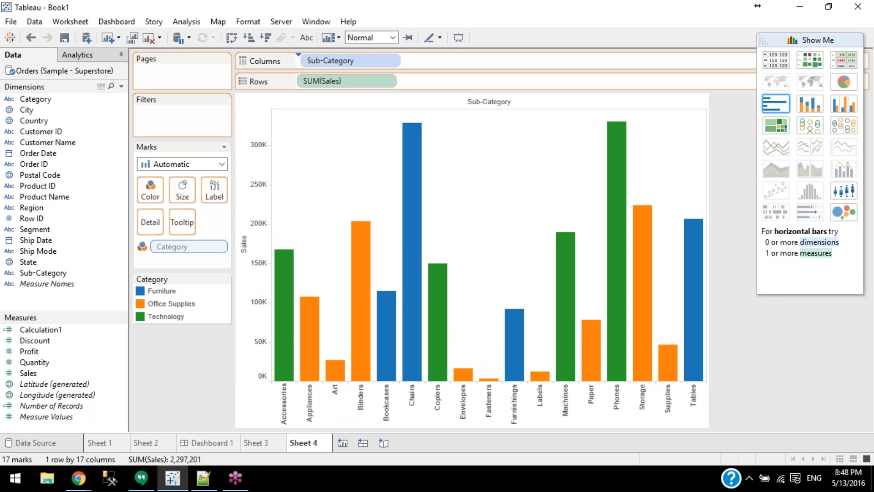
pyautogui.click(790, 40)
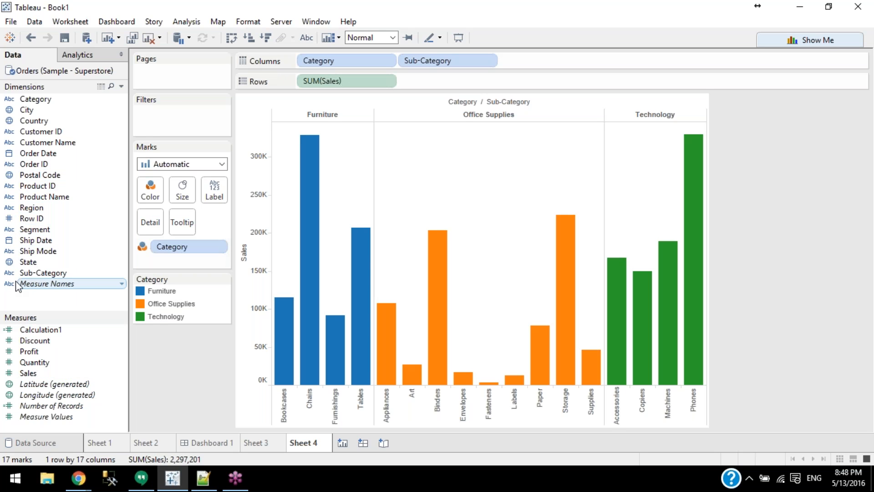
# Filter the bar chart by year of Order Date, keeping only 2011
pyautogui.moveTo(40, 153); pyautogui.dragTo(208, 117)
pyautogui.click(392, 214)
pyautogui.click(472, 387)
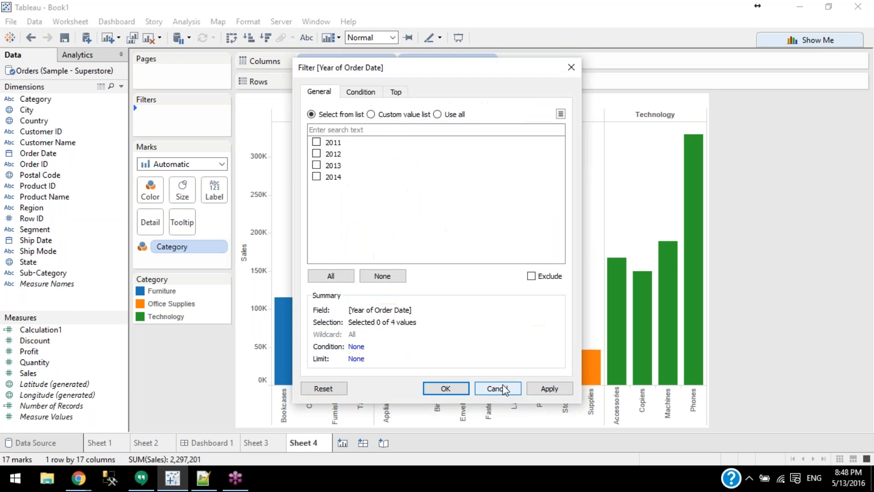
pyautogui.click(324, 145)
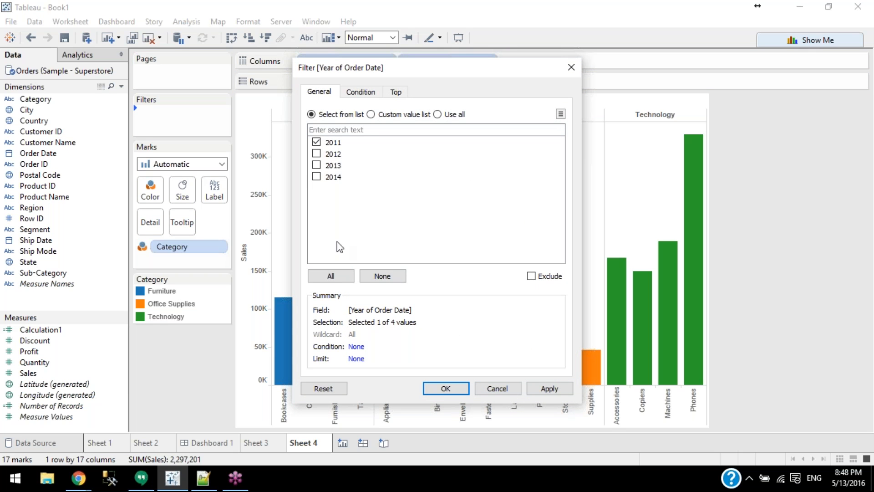
pyautogui.click(445, 388)
# Show the YEAR(Order Date) filter as a single value slider and set it to (All)
pyautogui.click(219, 113)
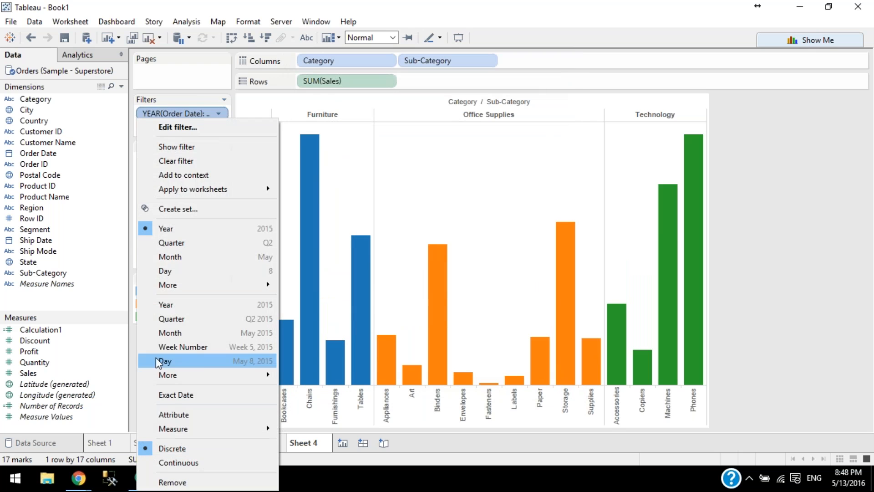
pyautogui.click(217, 146)
pyautogui.click(861, 99)
pyautogui.click(842, 197)
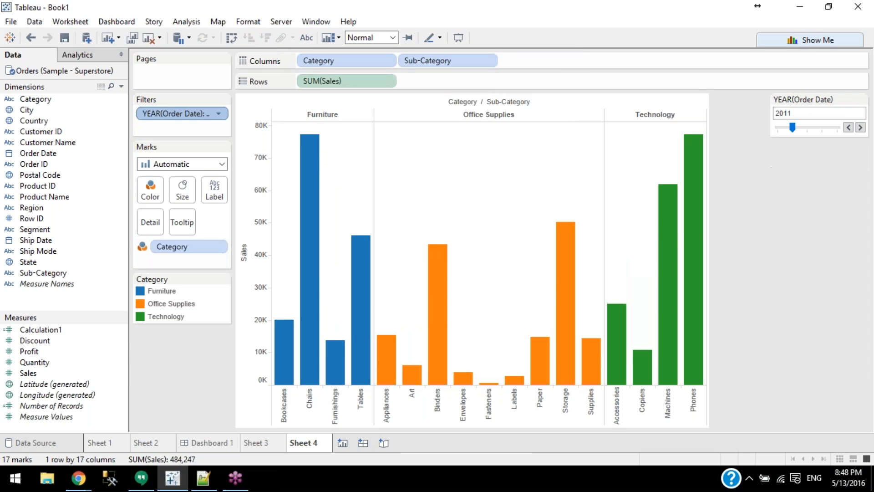
pyautogui.moveTo(792, 128); pyautogui.dragTo(778, 129)
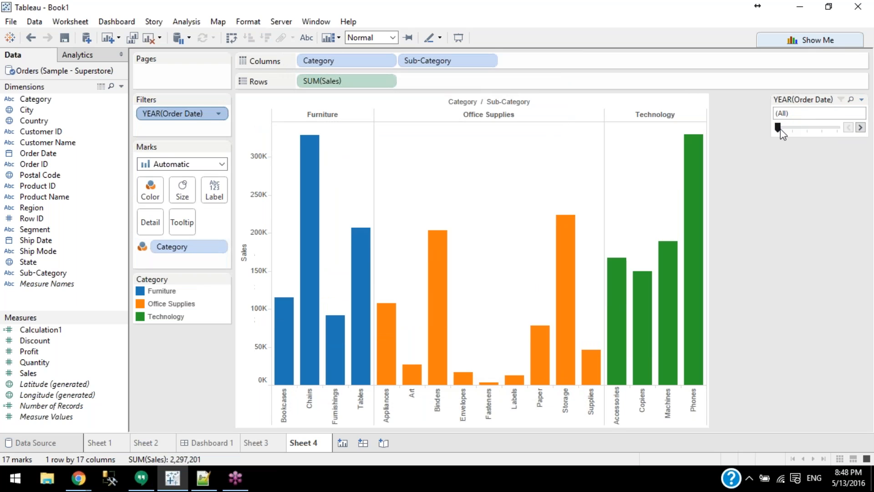
# Step the YEAR(Order Date) slider forward from 2011 to 2014 and back to (All), viewing the bars for each year
pyautogui.click(860, 128)
pyautogui.click(860, 128)
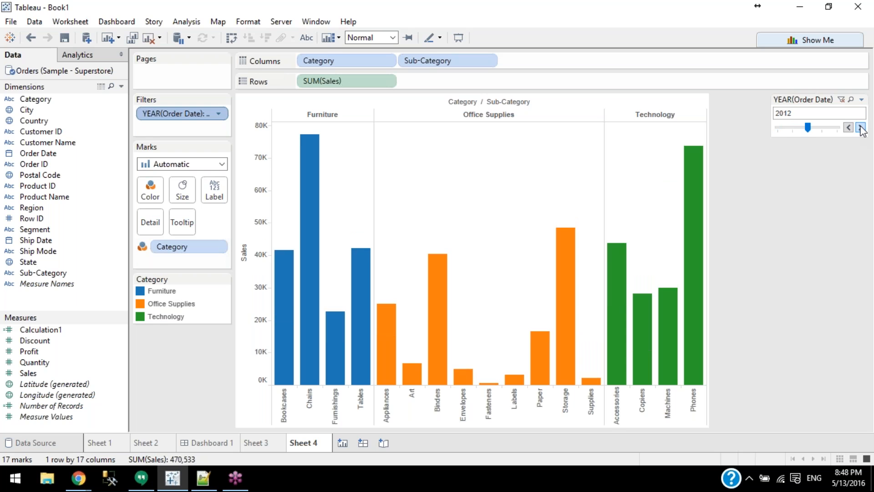
pyautogui.click(860, 128)
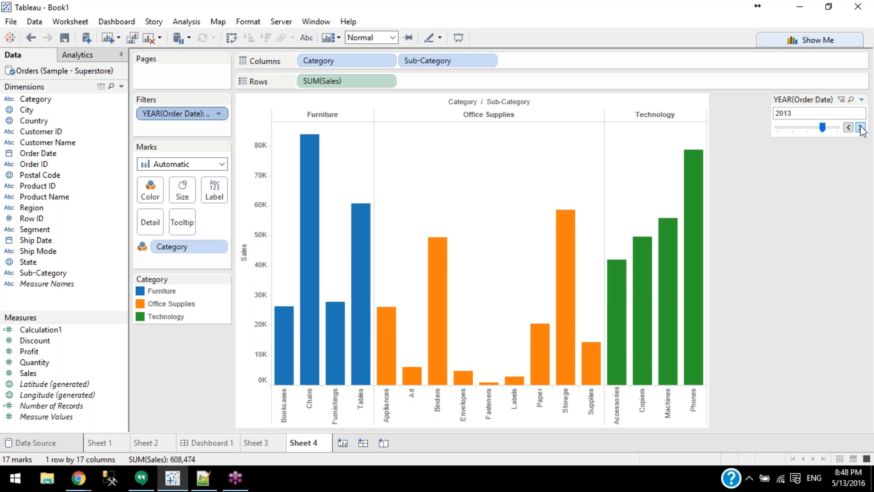
pyautogui.click(860, 128)
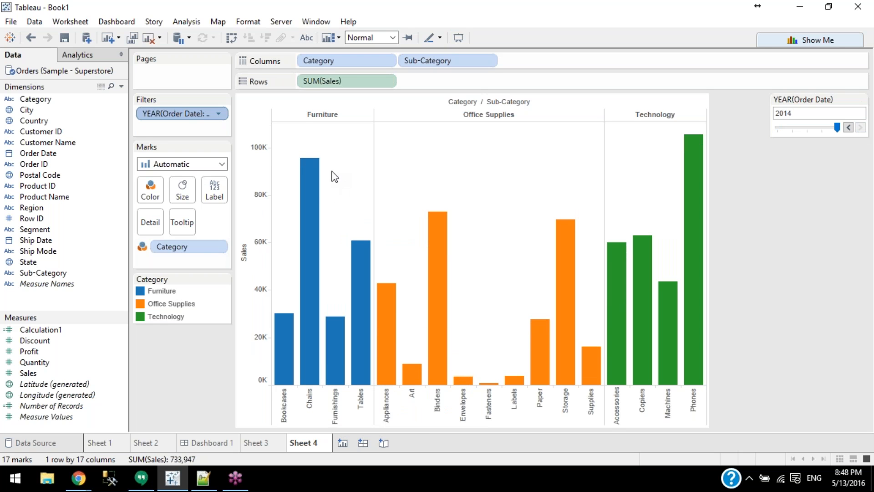
pyautogui.click(850, 128)
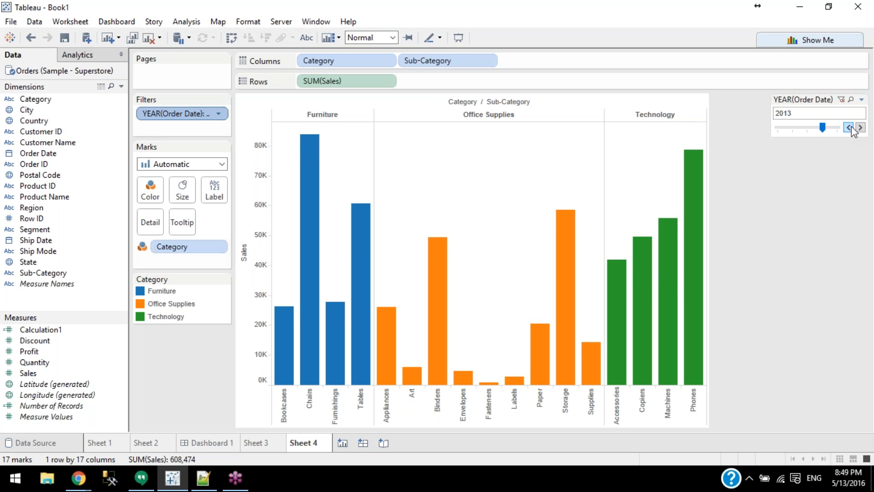
pyautogui.click(849, 127)
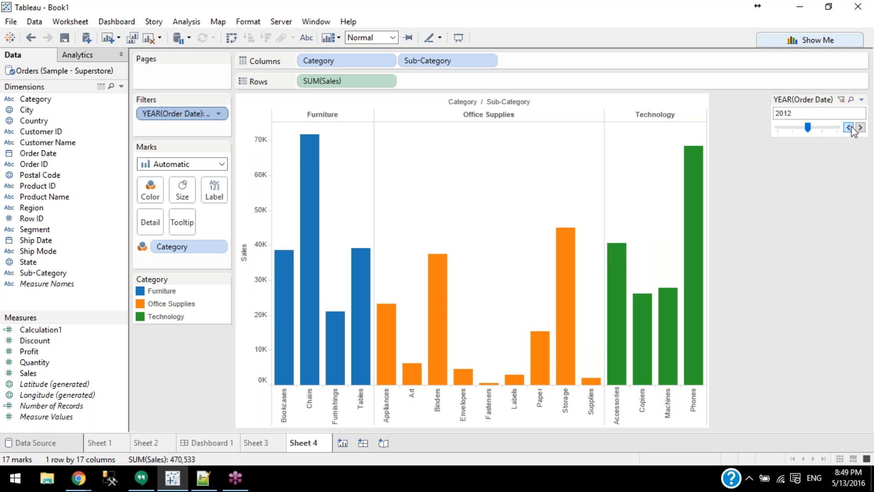
pyautogui.click(849, 127)
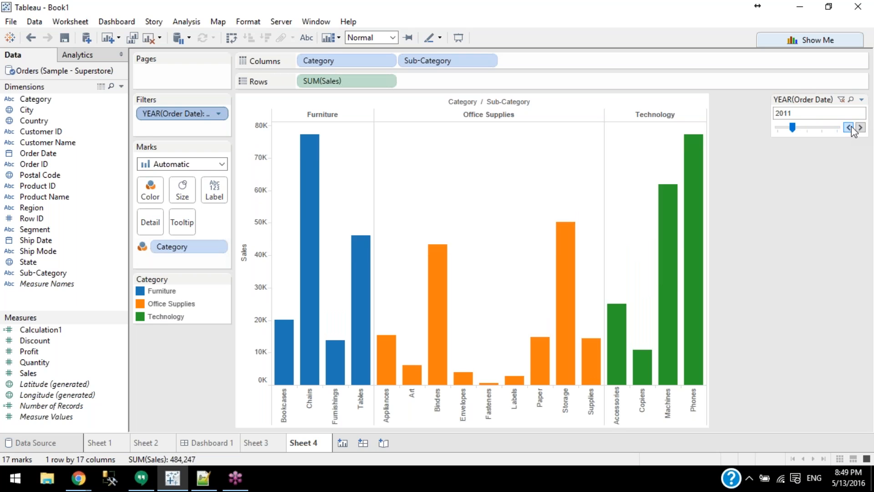
pyautogui.click(850, 128)
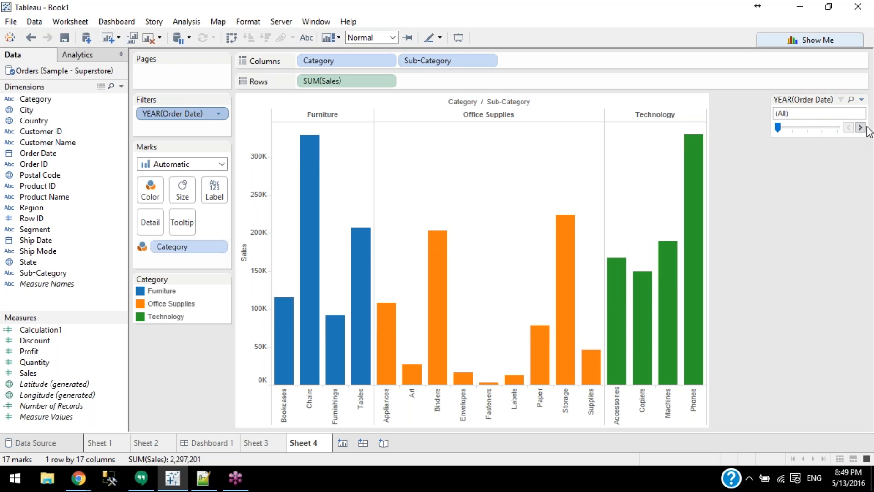
# Run the YEAR(Order Date) slider through the years again up to 2014, and return it to 2012
pyautogui.click(860, 127)
pyautogui.click(860, 128)
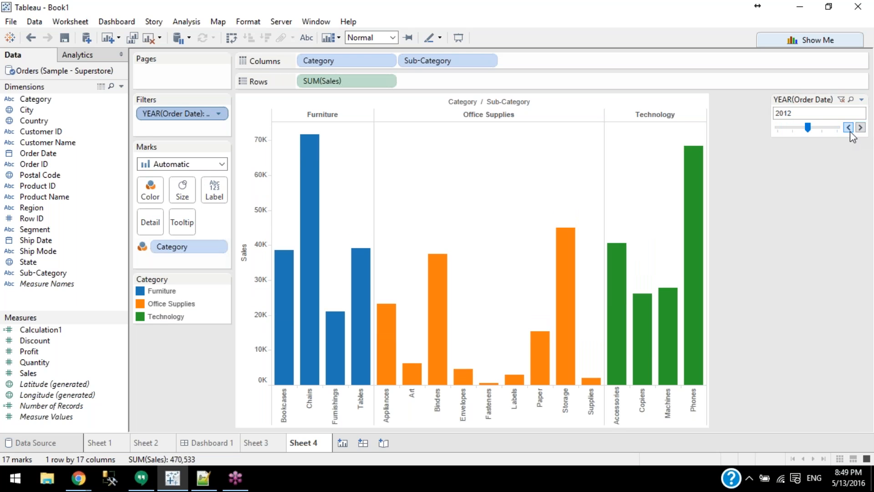
pyautogui.click(860, 128)
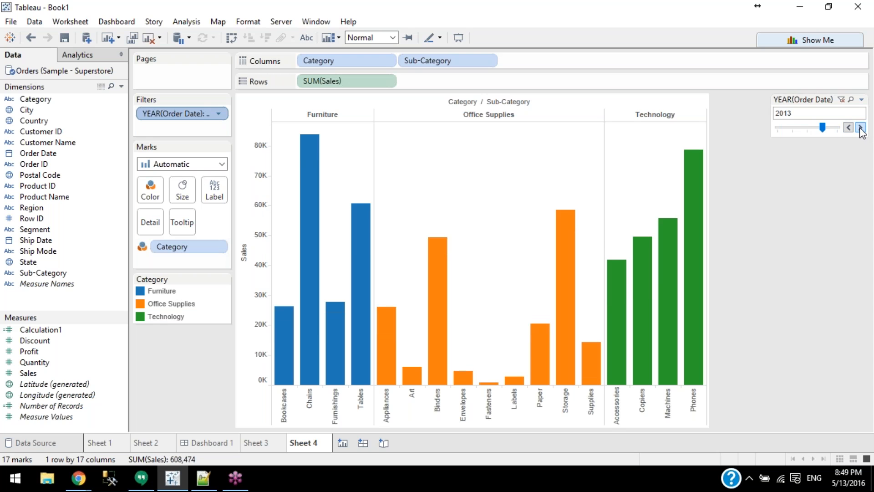
pyautogui.click(860, 128)
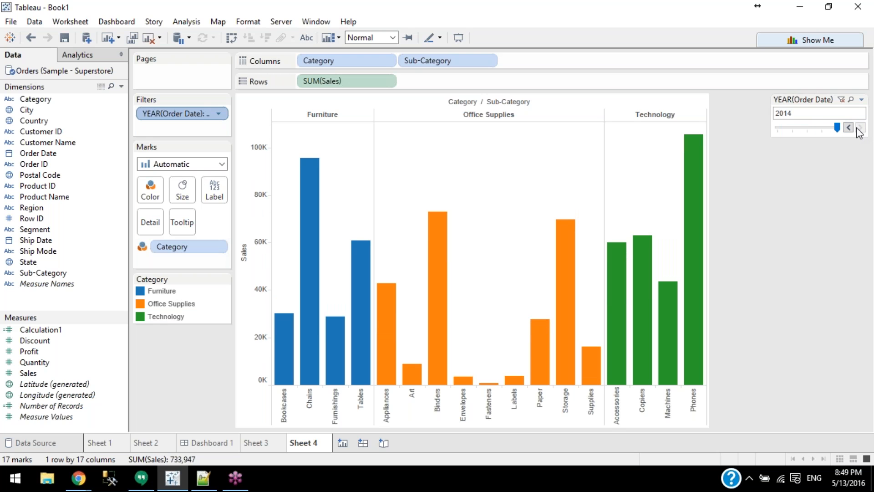
pyautogui.click(849, 128)
pyautogui.click(848, 128)
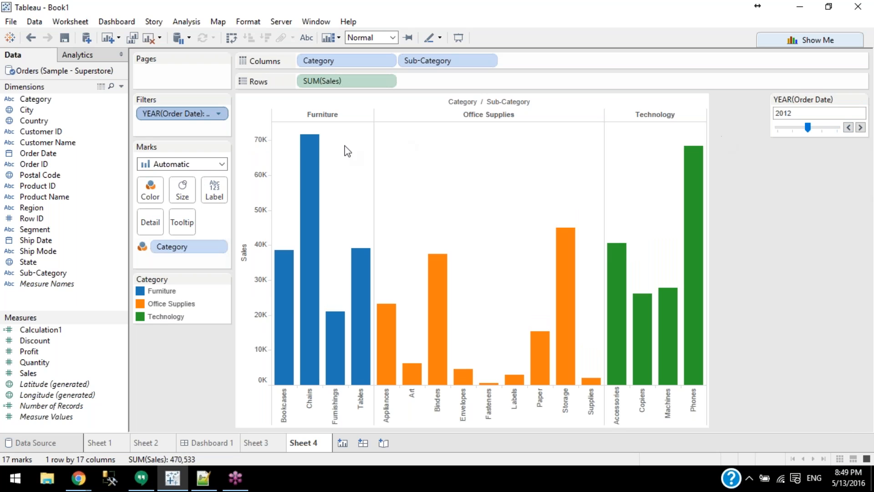
# Compare the Chairs bar across 2012, 2013 and 2014 by stepping the year filter back and forth
pyautogui.moveTo(312, 162)
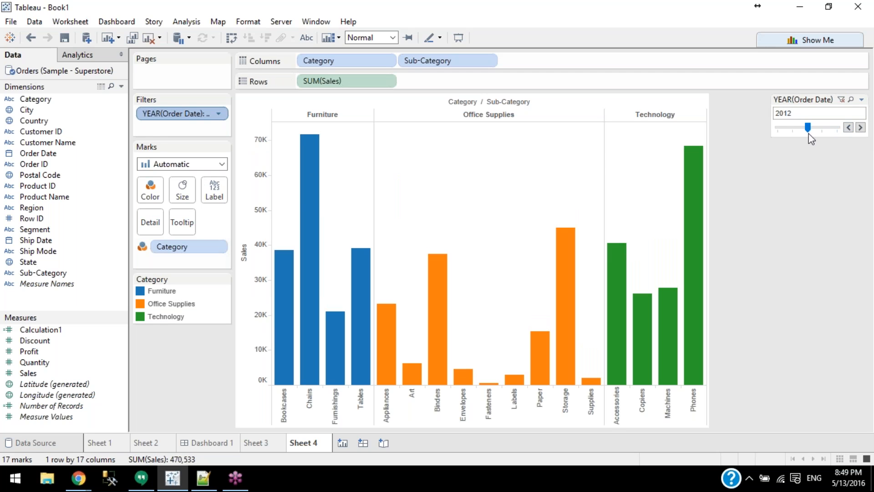
pyautogui.click(860, 128)
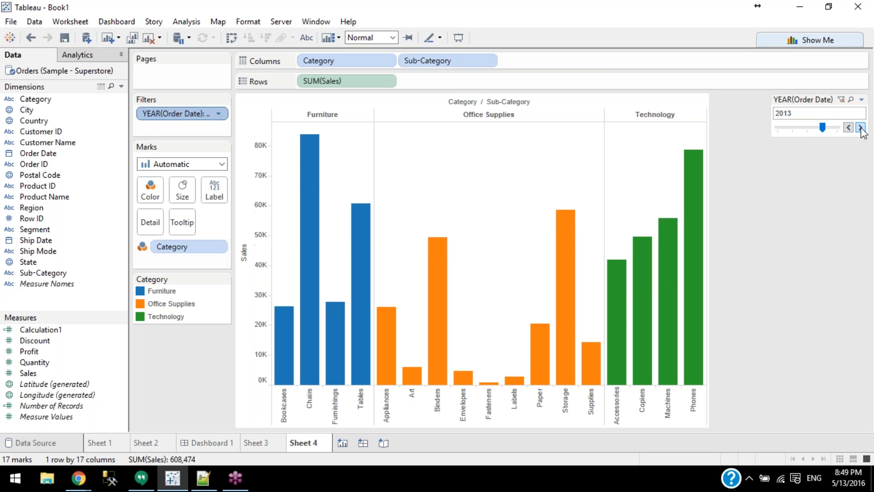
pyautogui.click(860, 128)
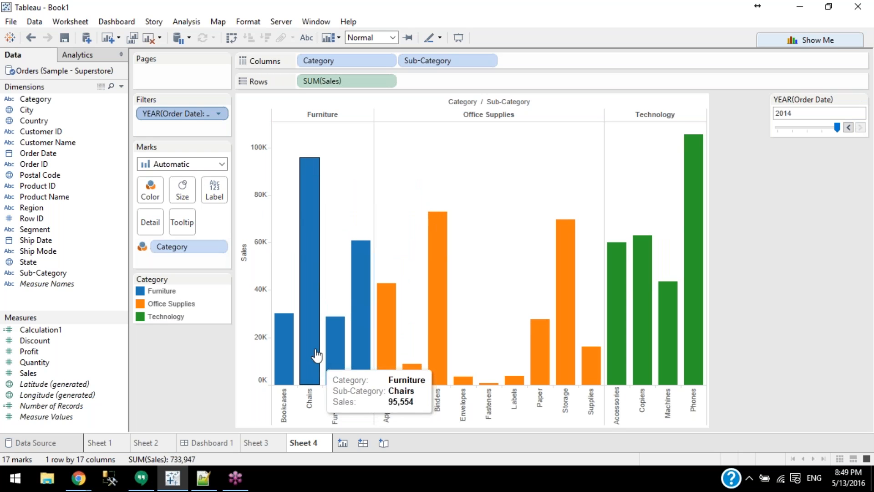
pyautogui.click(849, 127)
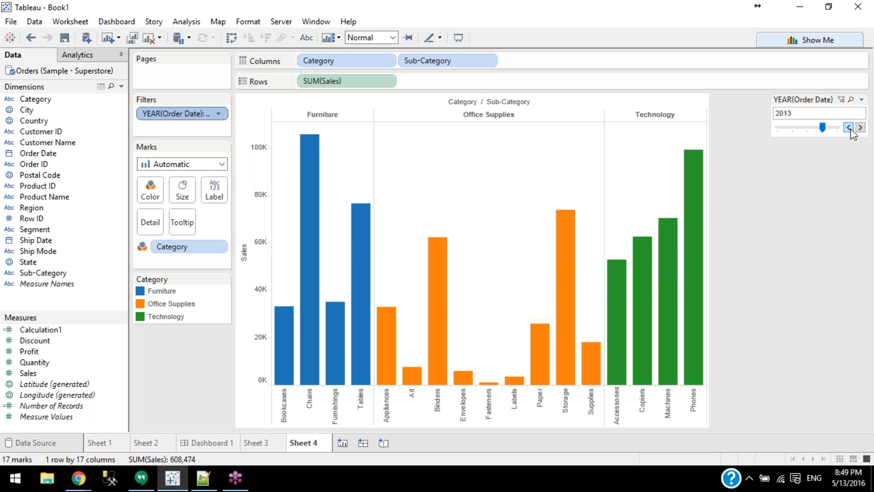
pyautogui.click(849, 128)
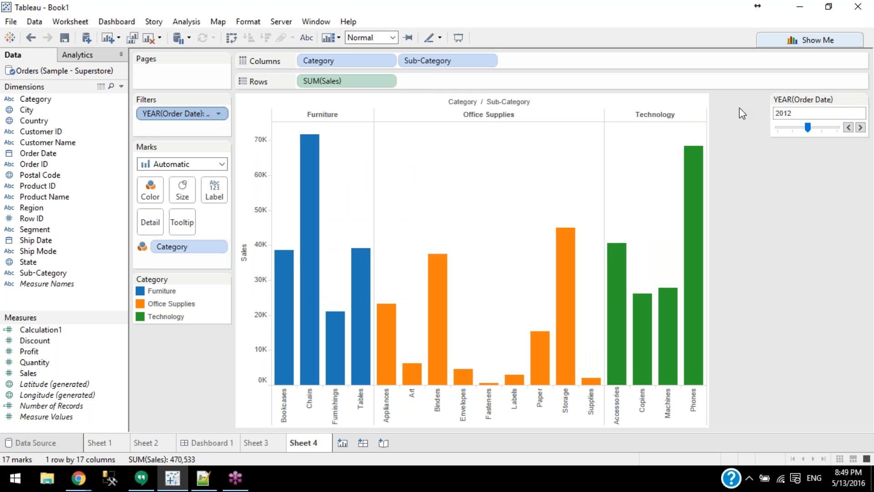
pyautogui.click(860, 127)
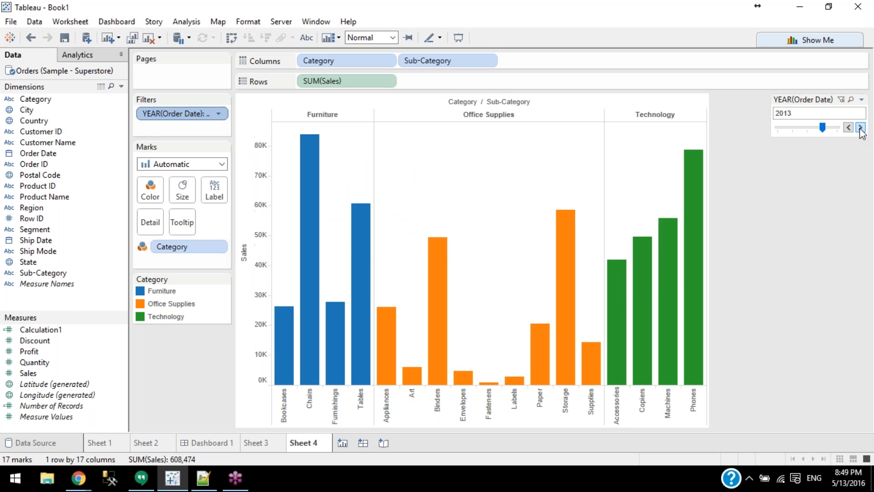
pyautogui.click(860, 128)
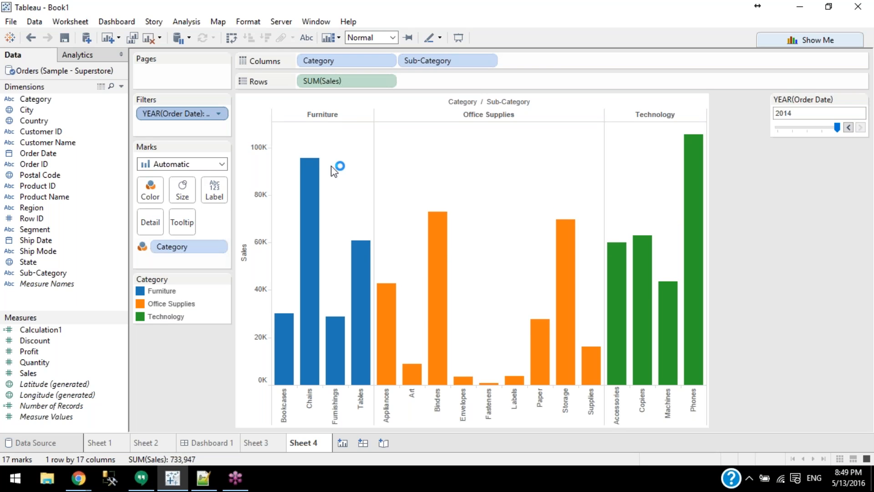
pyautogui.click(849, 128)
# Move YEAR(Order Date) from Filters to Pages and page from 2011 through 2014 and back to 2011
pyautogui.moveTo(182, 114); pyautogui.dragTo(178, 70)
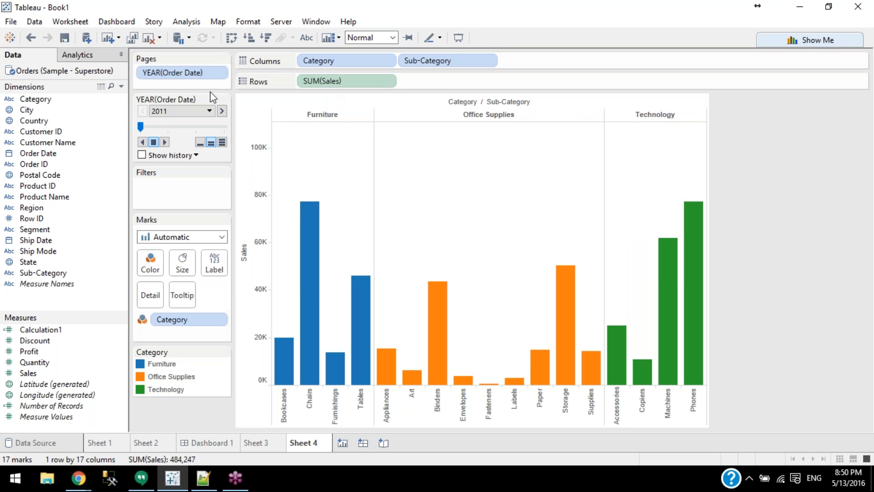
pyautogui.click(222, 111)
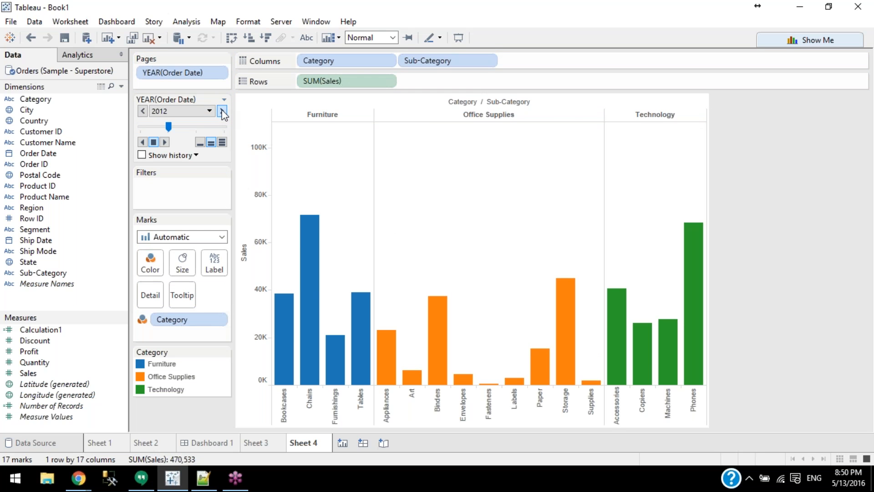
pyautogui.click(222, 111)
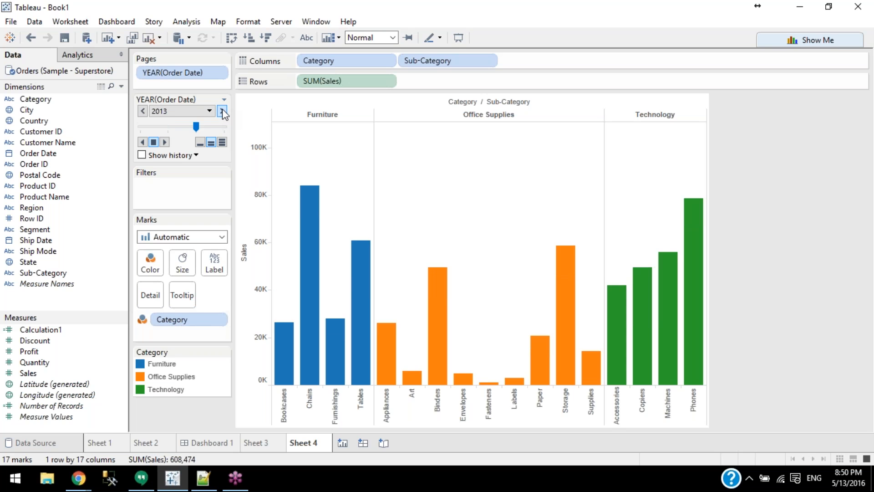
pyautogui.click(222, 111)
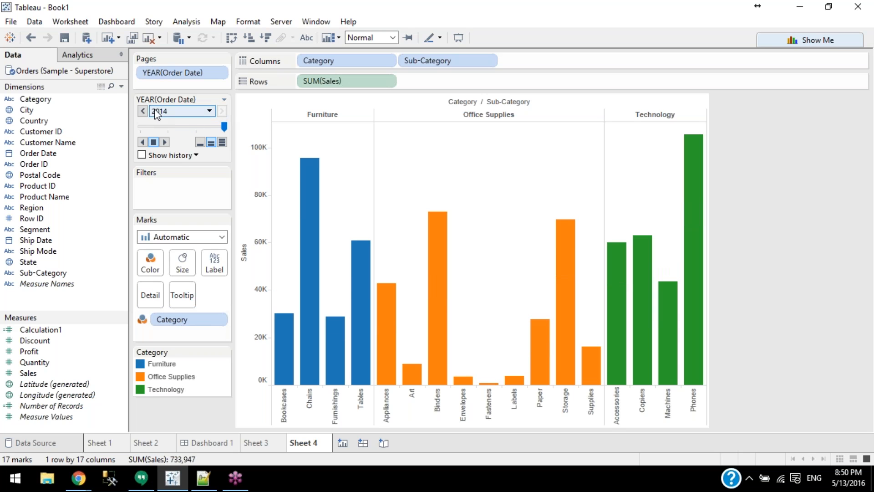
pyautogui.click(143, 111)
pyautogui.click(142, 111)
pyautogui.click(142, 111)
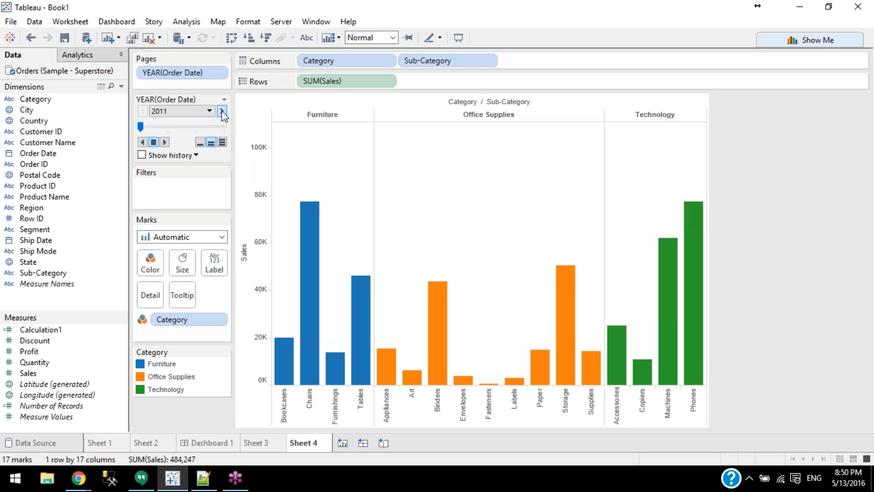
# Undo the paging changes and the move to Pages, returning YEAR(Order Date) to the Filters shelf
pyautogui.moveTo(178, 73)
pyautogui.mouseDown()
pyautogui.moveTo(269, 106)
pyautogui.moveTo(229, 176)
pyautogui.moveTo(200, 178)
pyautogui.moveTo(184, 73)
pyautogui.mouseUp()
pyautogui.click(33, 38)
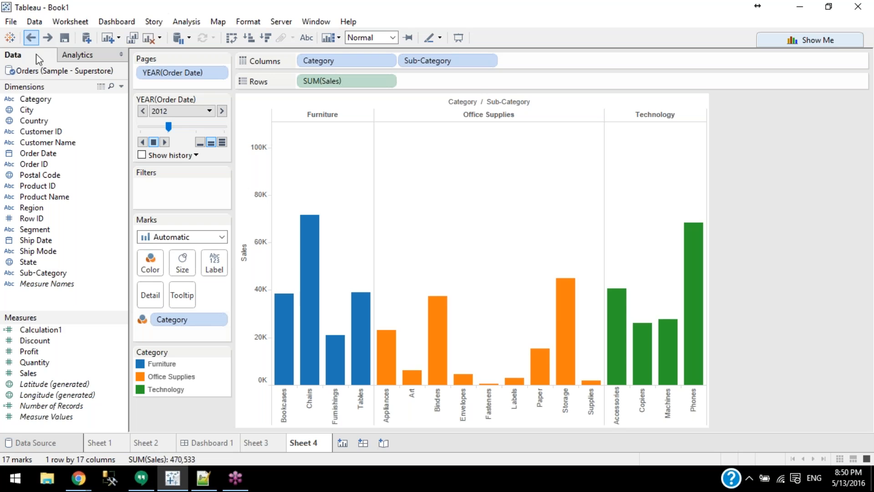
pyautogui.click(35, 38)
pyautogui.click(36, 39)
pyautogui.click(36, 38)
pyautogui.click(36, 39)
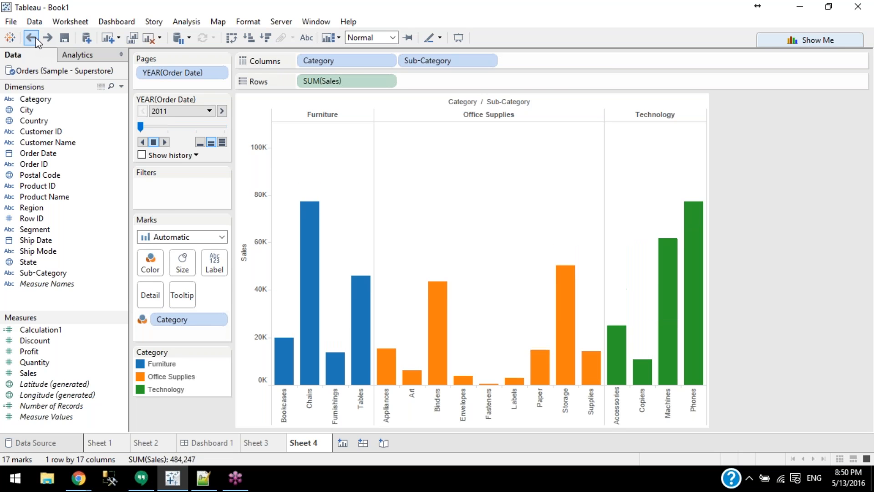
pyautogui.click(36, 39)
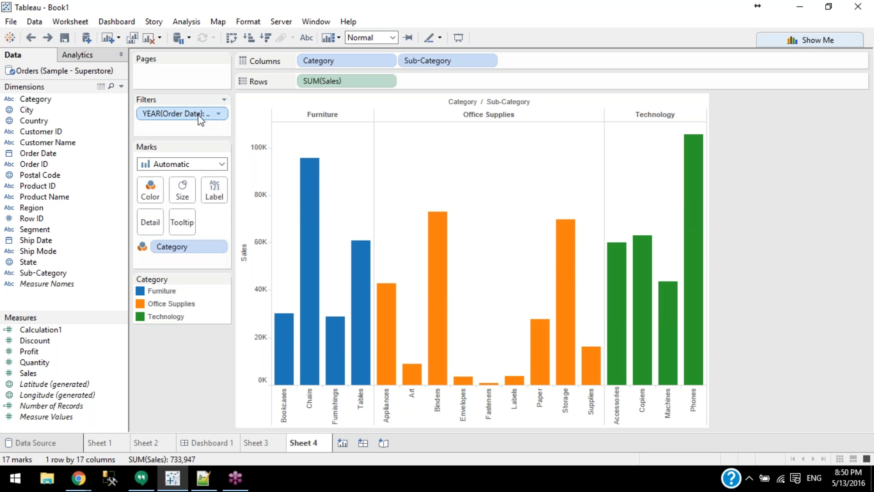
# Show the YEAR(Order Date) filter again as a single value slider
pyautogui.click(217, 115)
pyautogui.click(195, 147)
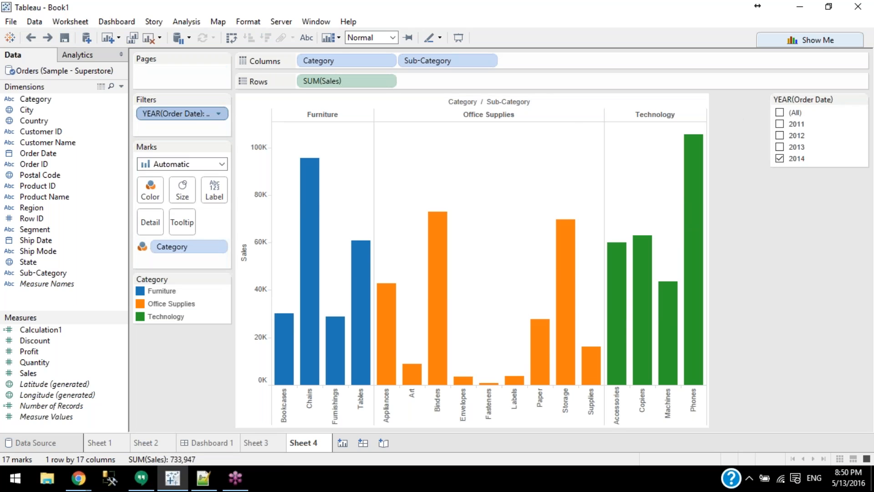
pyautogui.click(862, 99)
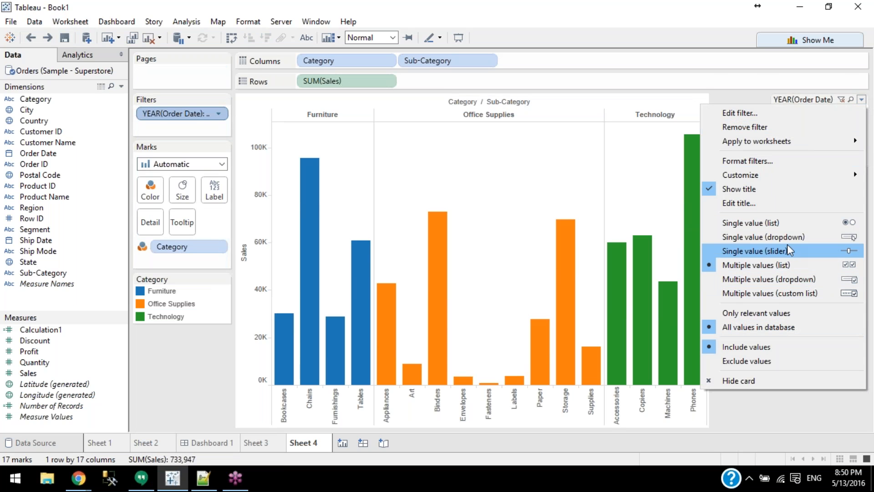
pyautogui.click(801, 251)
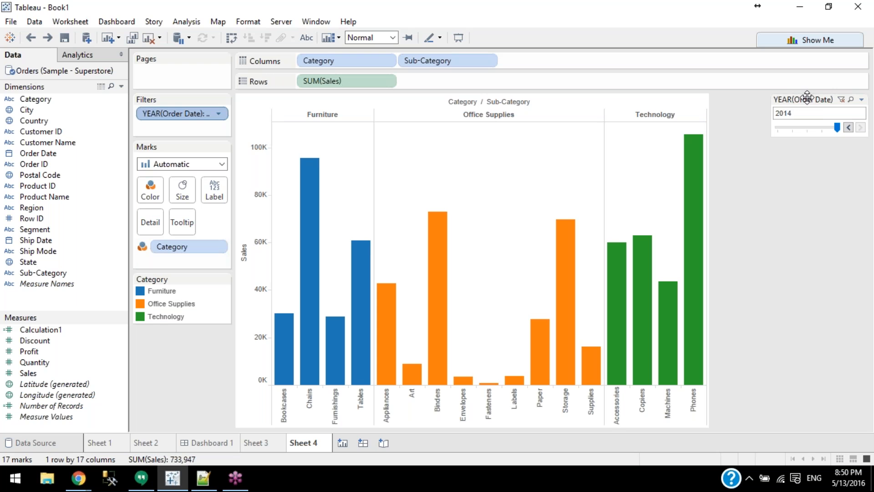
# Move YEAR(Order Date) from Filters to Pages and turn on page history for all marks
pyautogui.moveTo(182, 116); pyautogui.dragTo(173, 72)
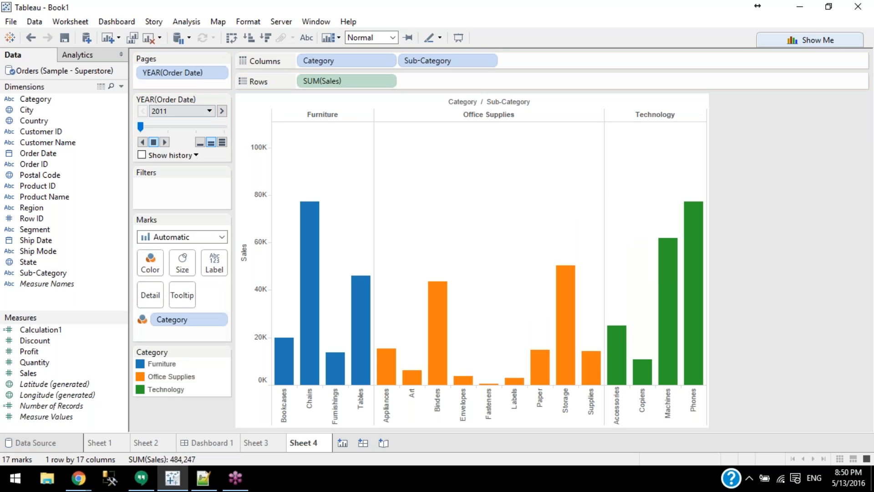
pyautogui.click(142, 155)
pyautogui.click(196, 154)
pyautogui.click(248, 200)
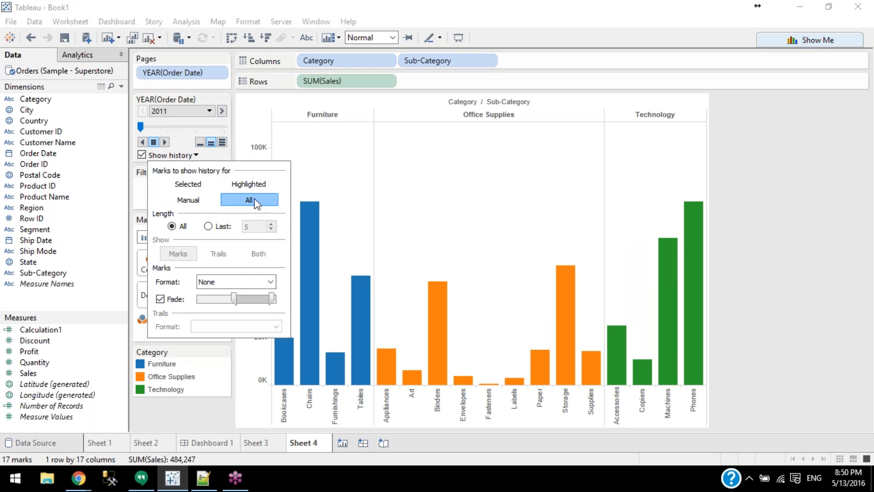
# Advance the pages to 2012 and 2013, inspecting the Chairs and Bookcases bars against their faded history marks
pyautogui.click(222, 112)
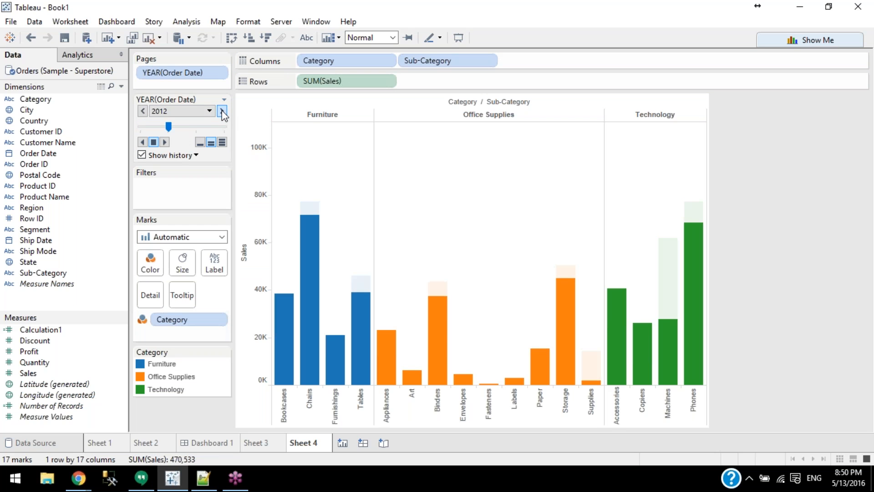
pyautogui.moveTo(303, 217)
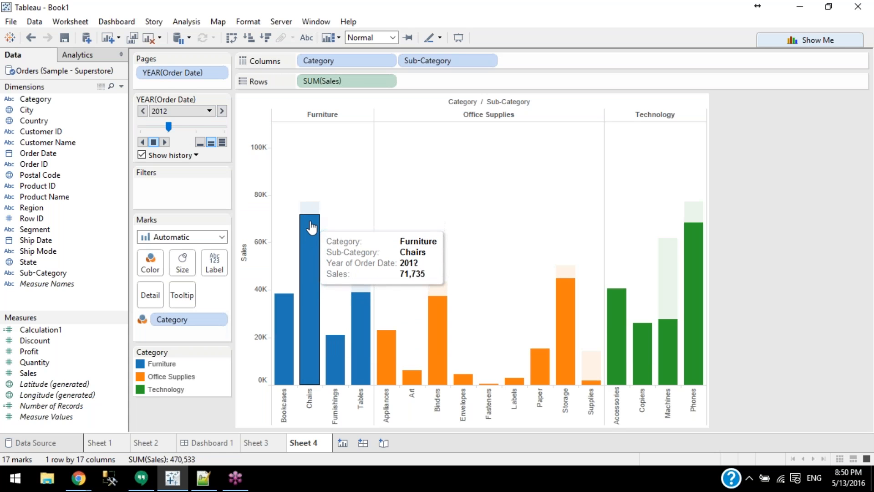
pyautogui.click(222, 112)
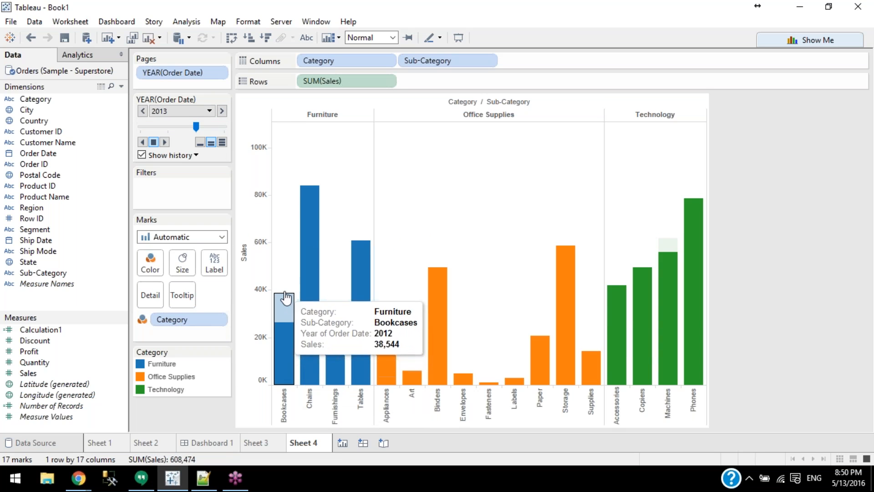
pyautogui.moveTo(291, 331)
pyautogui.moveTo(284, 302)
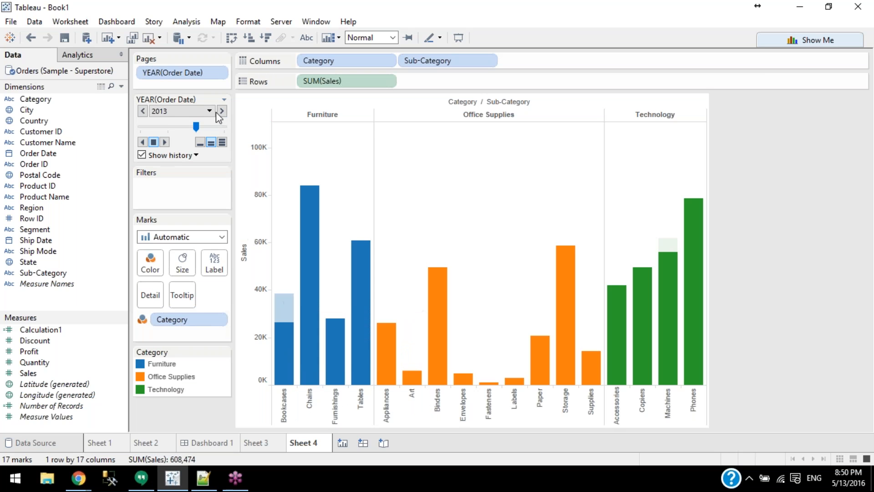
# Use Show Me to convert the paged bar chart into a continuous line chart of Sales by order year, colored by Category
pyautogui.click(774, 41)
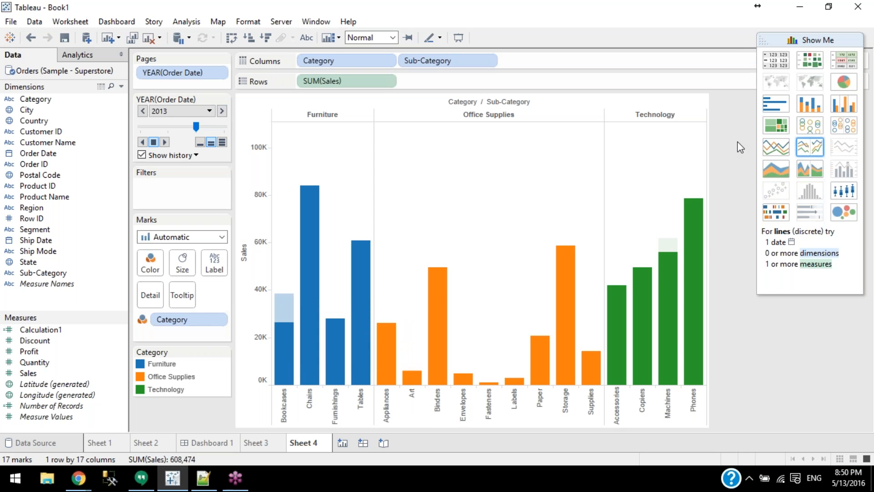
pyautogui.click(783, 157)
pyautogui.moveTo(354, 81); pyautogui.dragTo(184, 350)
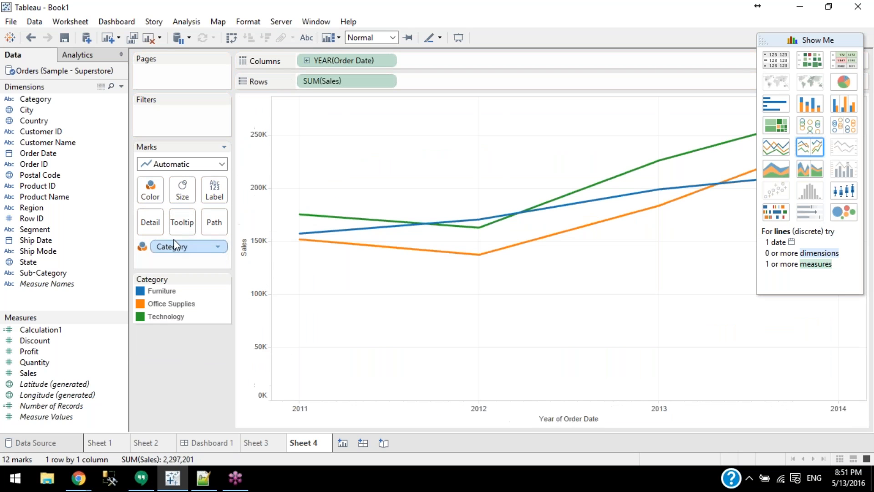
# Reduce the view to horizontal bars of Sales by Category, without the Order Date field or the Category color
pyautogui.moveTo(184, 247); pyautogui.dragTo(178, 330)
pyautogui.click(795, 39)
pyautogui.moveTo(448, 80); pyautogui.dragTo(494, 58)
pyautogui.click(854, 39)
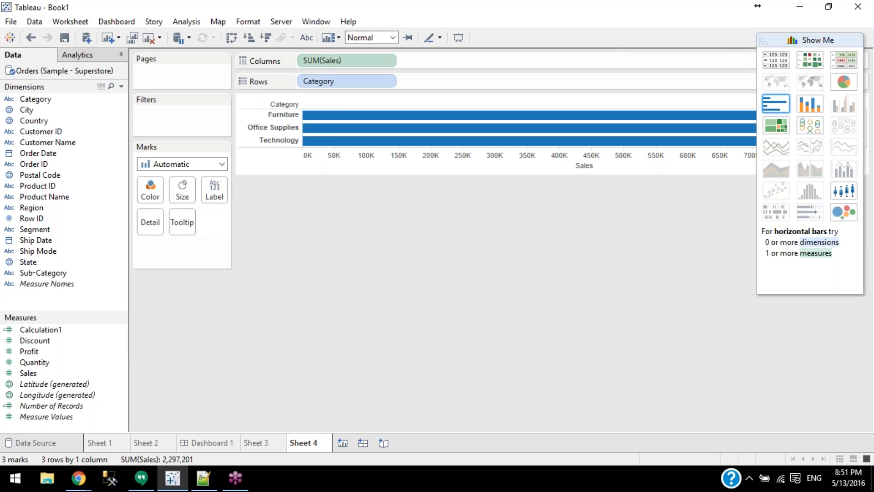
# Set the mark type to Line and swap rows and columns so Category is on Columns and SUM(Sales) on Rows
pyautogui.click(222, 164)
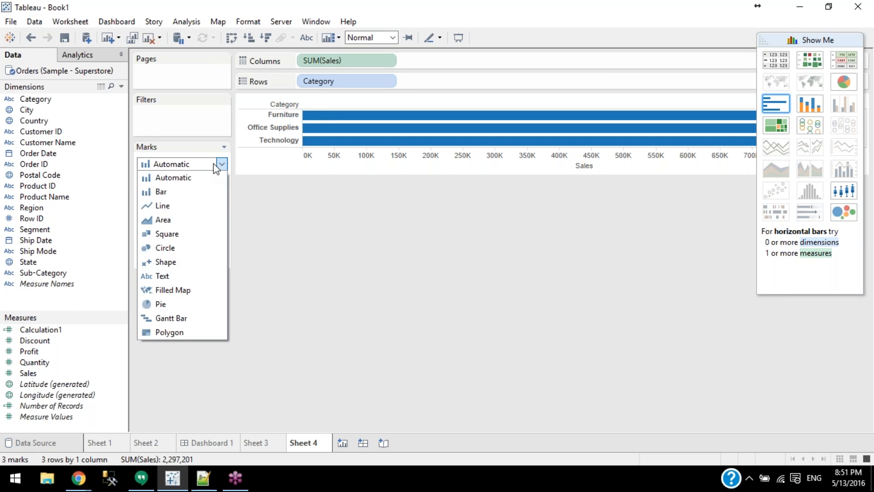
pyautogui.click(177, 207)
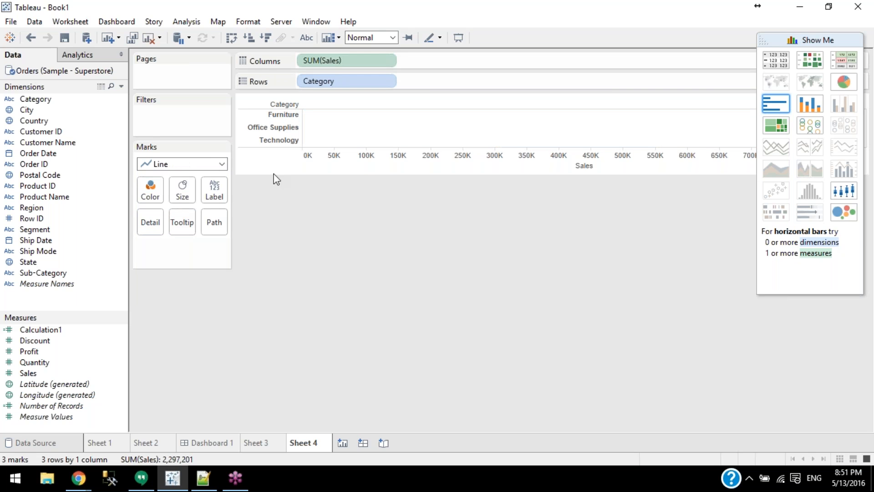
pyautogui.click(798, 39)
pyautogui.click(233, 38)
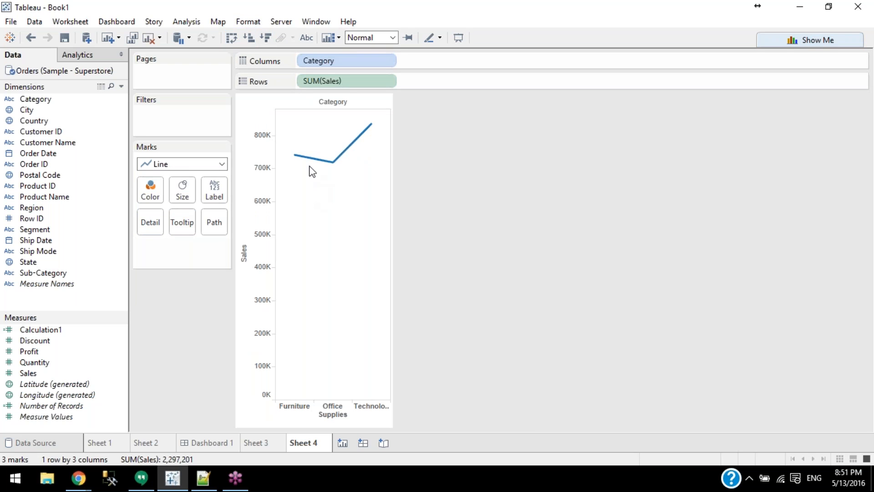
# Add Order Date to Columns by year and move Category to Rows ahead of SUM(Sales)
pyautogui.moveTo(335, 61)
pyautogui.mouseDown()
pyautogui.moveTo(238, 253)
pyautogui.moveTo(285, 116)
pyautogui.moveTo(330, 62)
pyautogui.mouseUp()
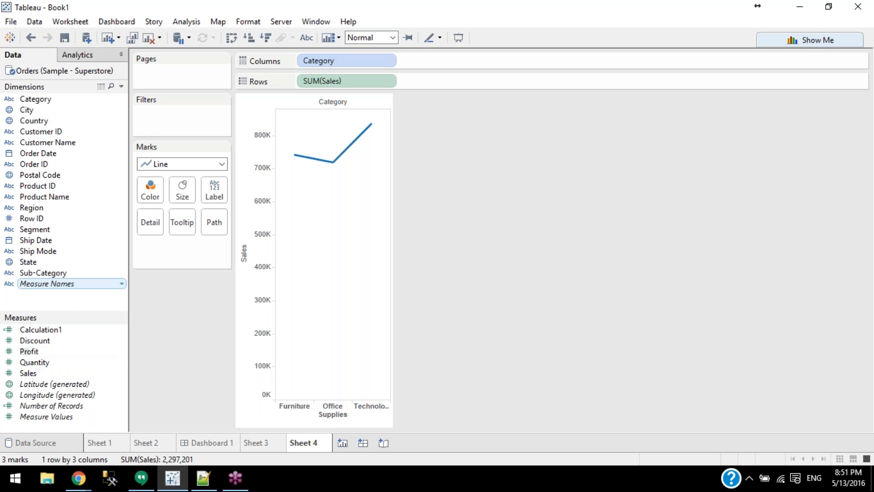
pyautogui.moveTo(38, 153); pyautogui.dragTo(299, 56)
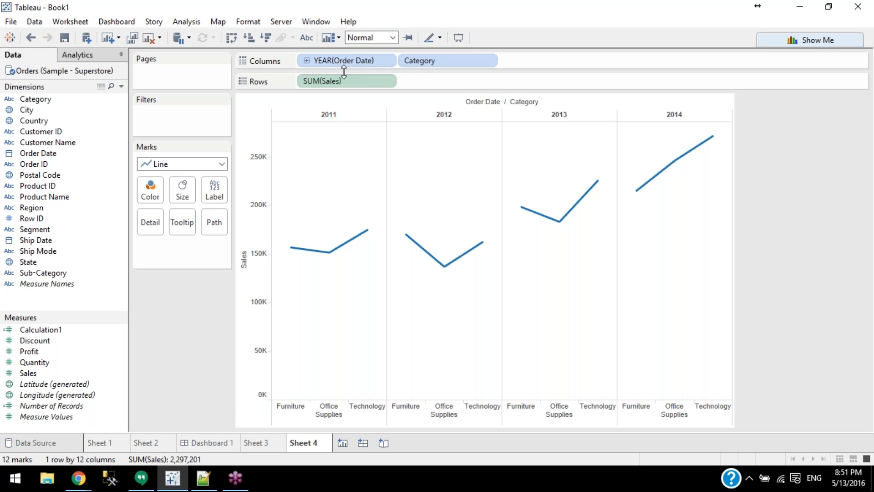
pyautogui.moveTo(415, 61); pyautogui.dragTo(300, 79)
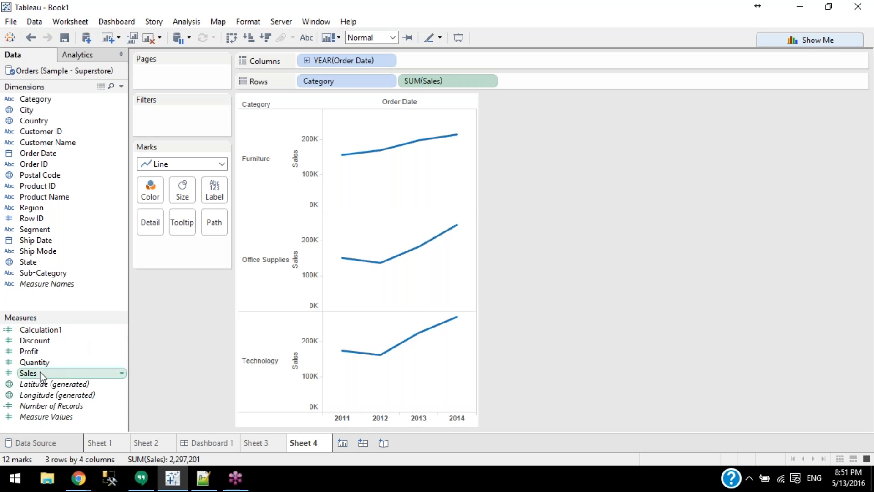
# Filter Order Date by years, keeping only 2011
pyautogui.moveTo(34, 153); pyautogui.dragTo(170, 115)
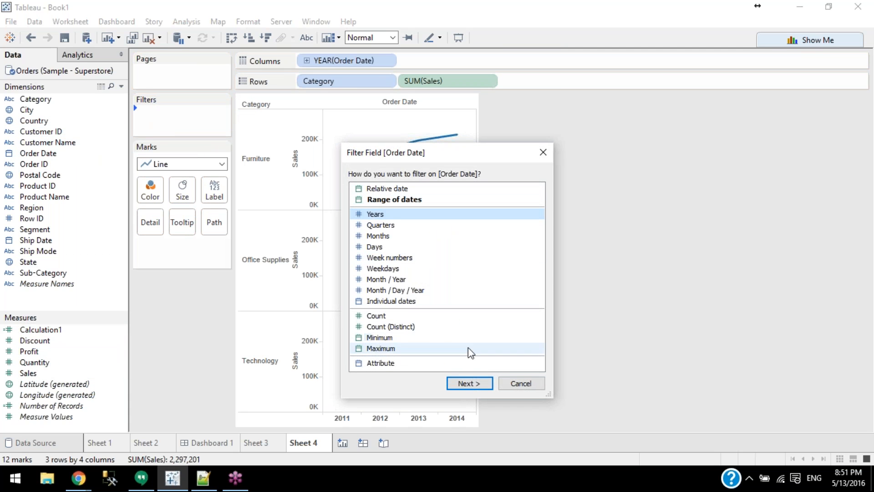
pyautogui.click(468, 383)
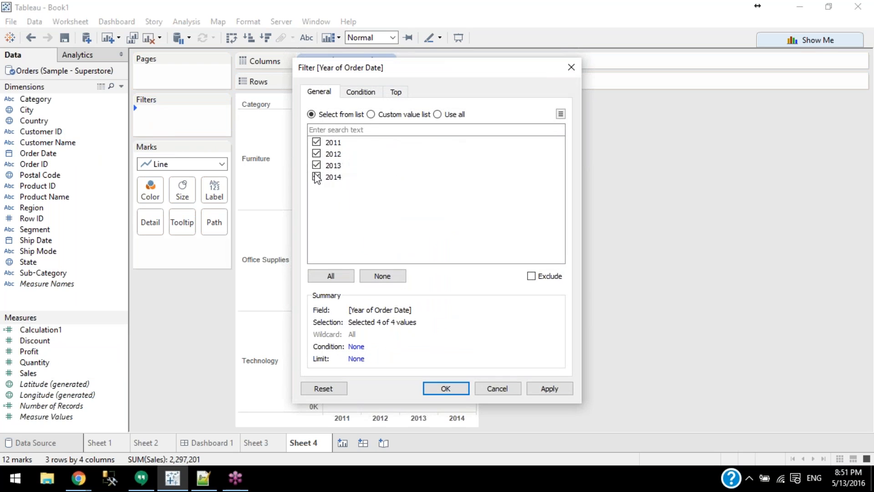
pyautogui.click(316, 153)
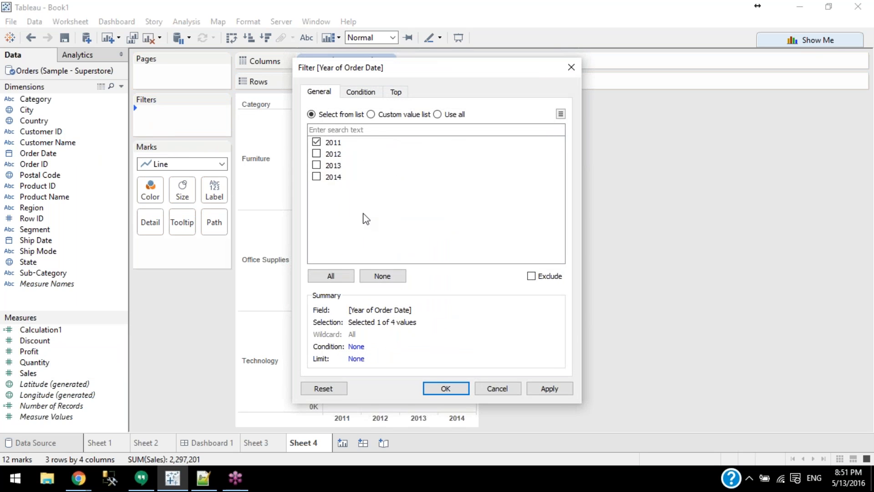
pyautogui.click(438, 388)
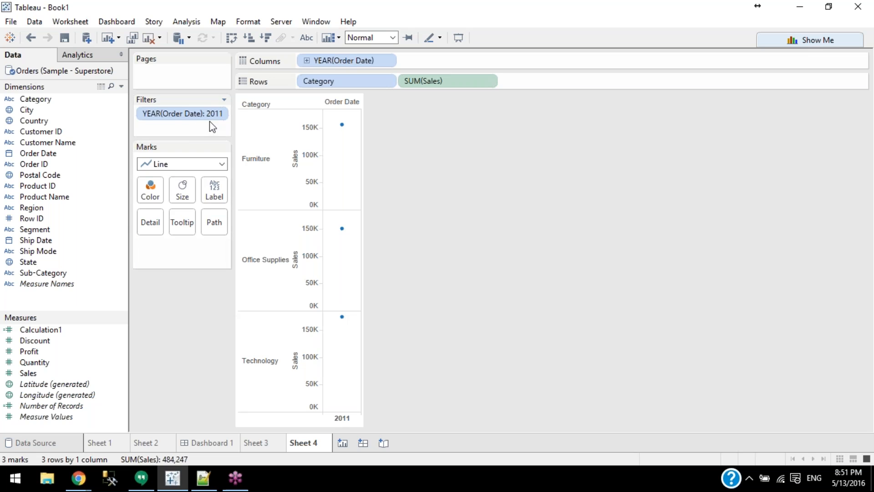
# Show the YEAR(Order Date) filter beside the view as a single value slider
pyautogui.click(219, 113)
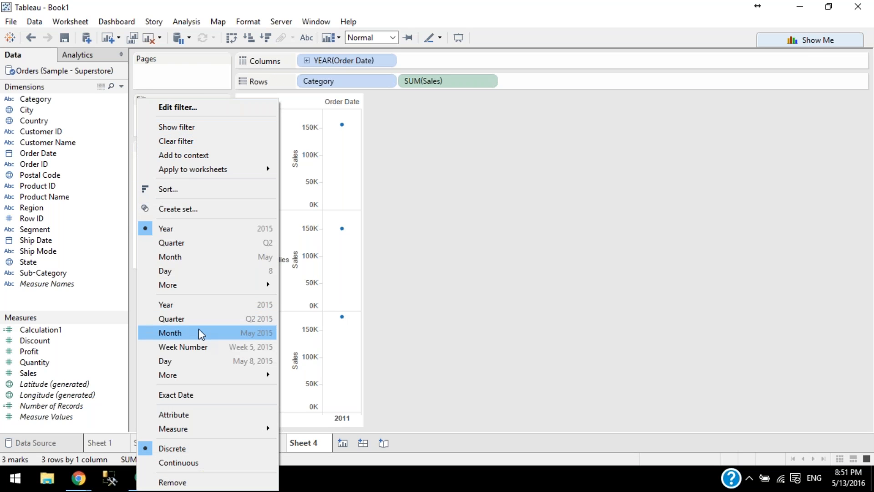
pyautogui.click(212, 128)
pyautogui.click(862, 100)
pyautogui.click(791, 251)
# Advance the YEAR(Order Date) filter slider one year at a time through 2012 and 2013 to 2014
pyautogui.click(860, 127)
pyautogui.click(861, 127)
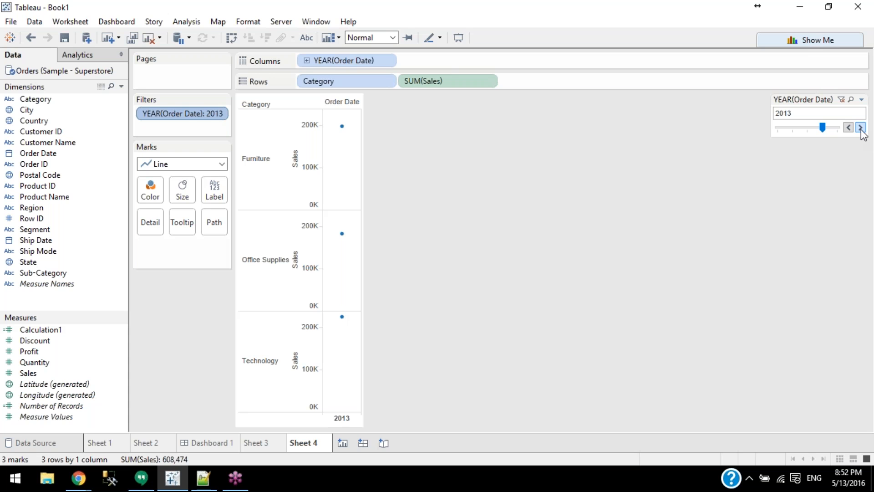
pyautogui.click(860, 128)
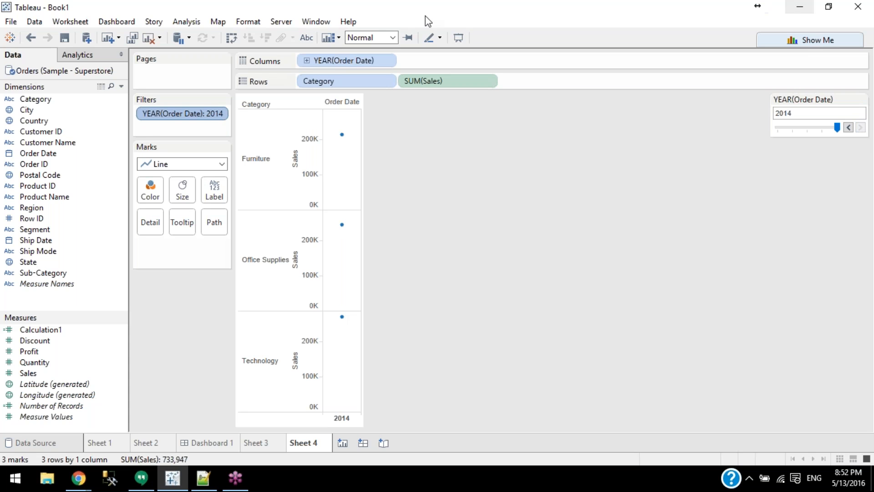
# Move the order-year field from Filters to Pages and turn on show history for all marks
pyautogui.moveTo(194, 116); pyautogui.dragTo(192, 72)
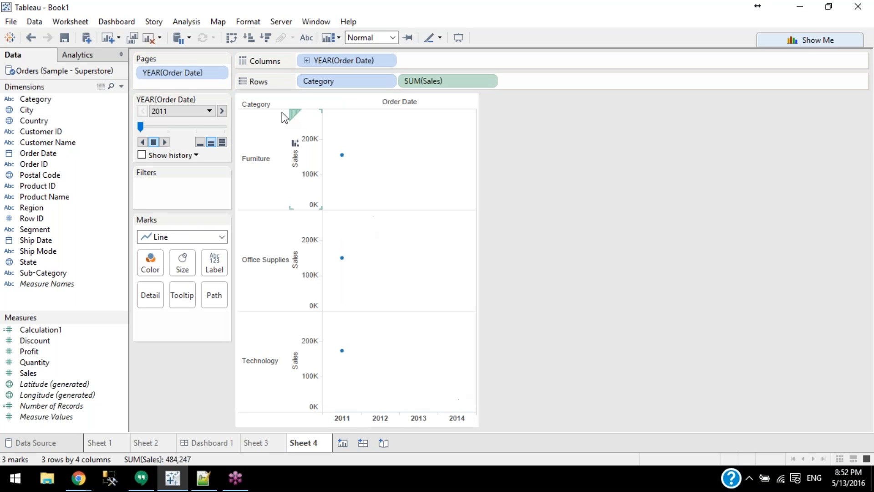
pyautogui.click(177, 156)
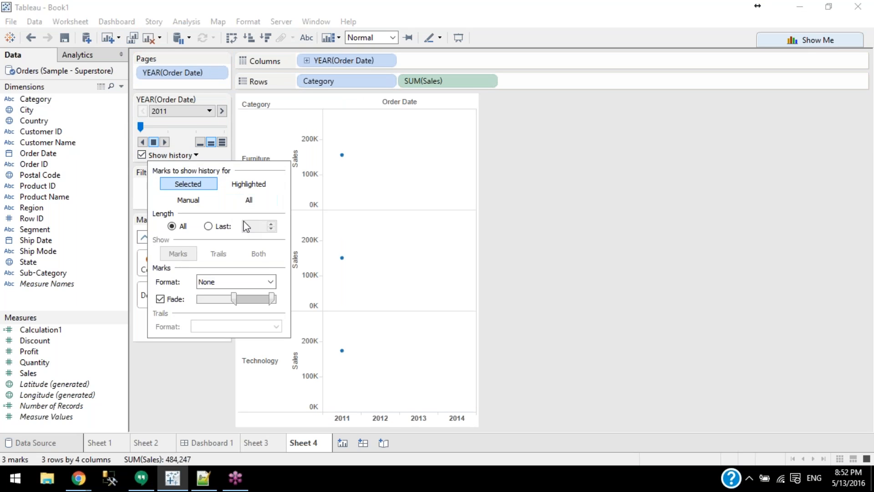
pyautogui.click(248, 199)
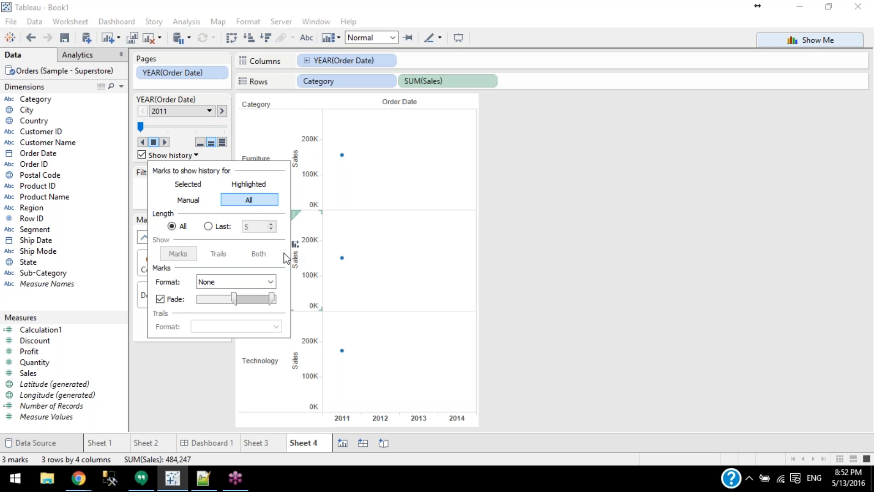
pyautogui.click(628, 196)
# Turn off fading of the history marks and advance the page to 2014
pyautogui.click(222, 111)
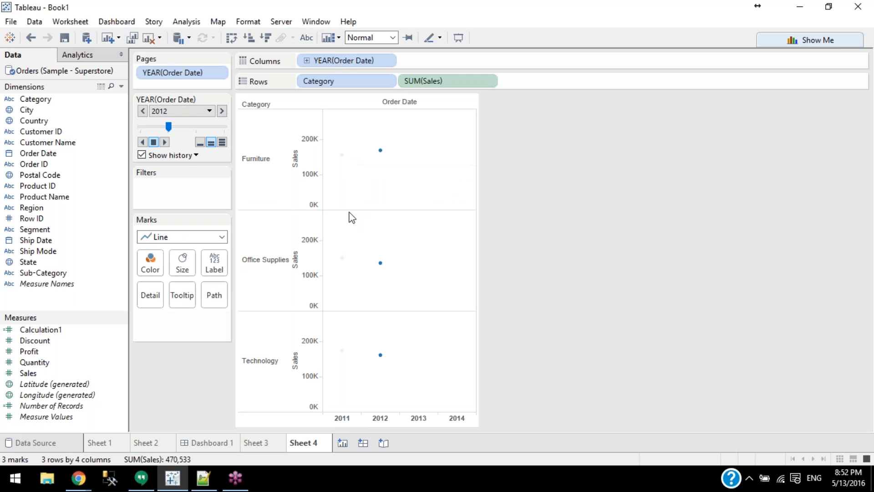
pyautogui.moveTo(340, 263)
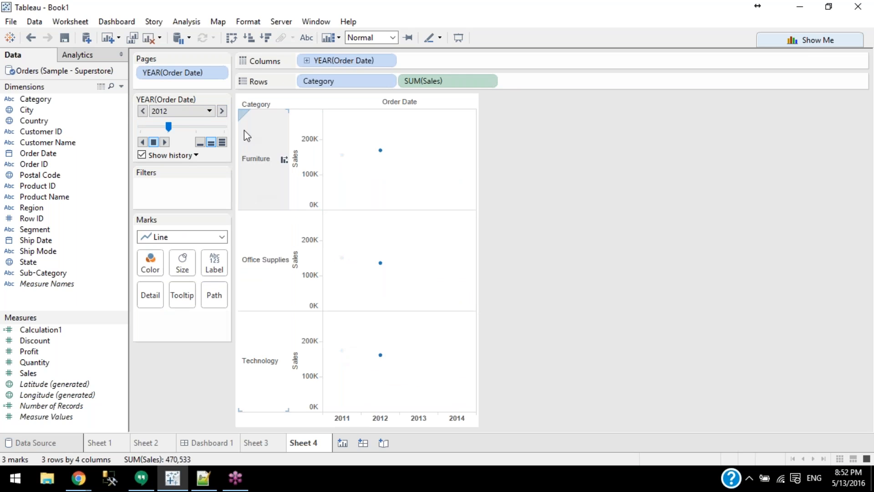
pyautogui.click(224, 100)
pyautogui.click(174, 203)
pyautogui.click(195, 155)
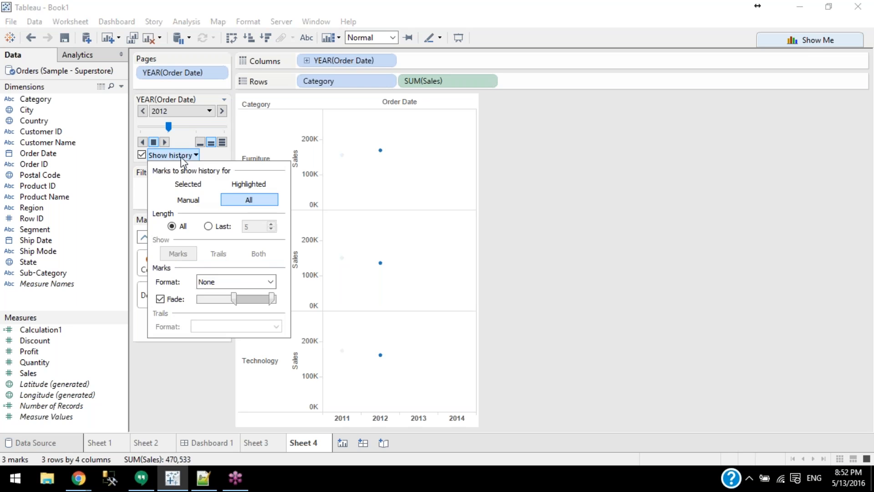
pyautogui.moveTo(235, 298); pyautogui.dragTo(199, 298)
pyautogui.click(175, 302)
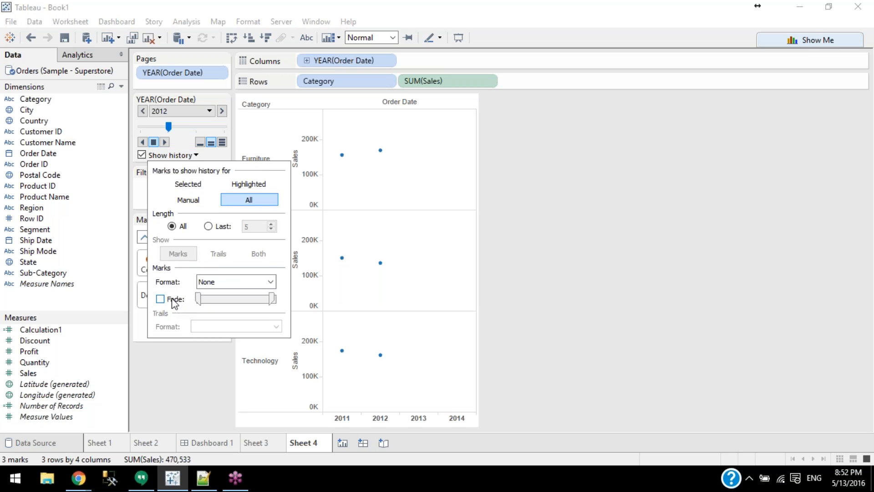
pyautogui.click(190, 385)
pyautogui.click(221, 112)
pyautogui.click(222, 111)
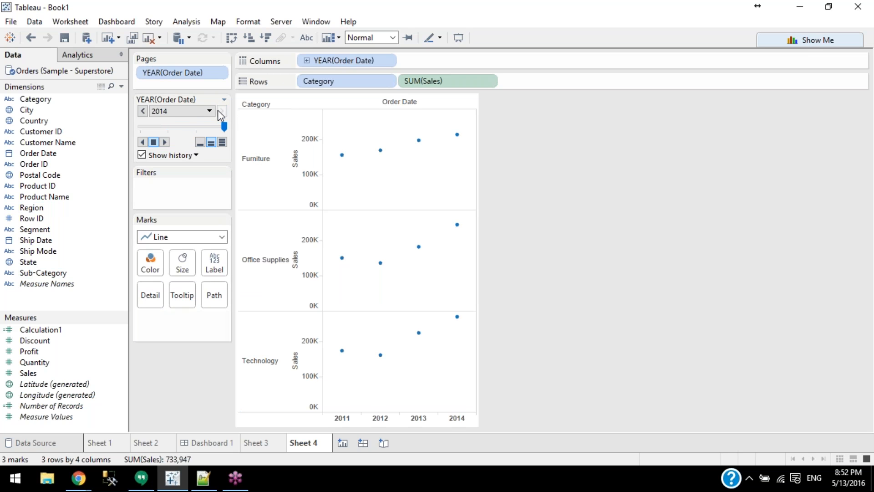
# Page the chart back to 2011 and forward again, and play the page animation forward
pyautogui.click(142, 142)
pyautogui.click(143, 112)
pyautogui.click(143, 112)
pyautogui.click(143, 112)
pyautogui.click(223, 111)
pyautogui.click(223, 110)
pyautogui.click(222, 111)
pyautogui.click(164, 142)
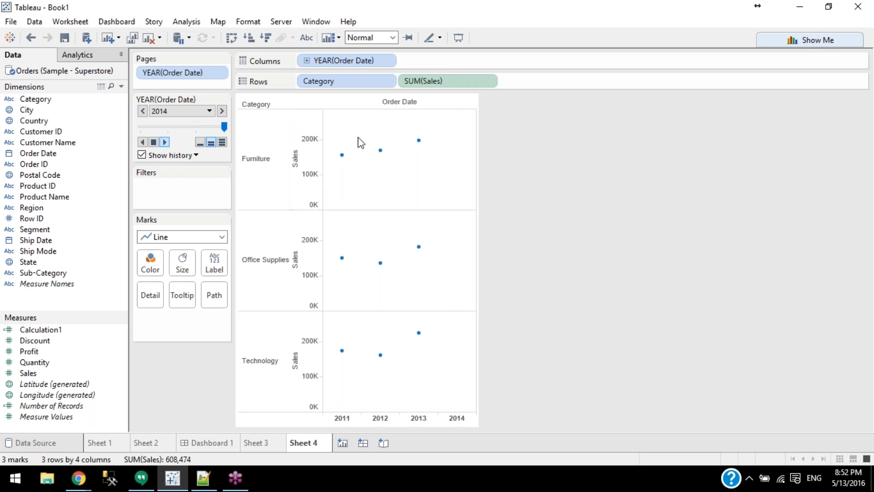
pyautogui.click(177, 155)
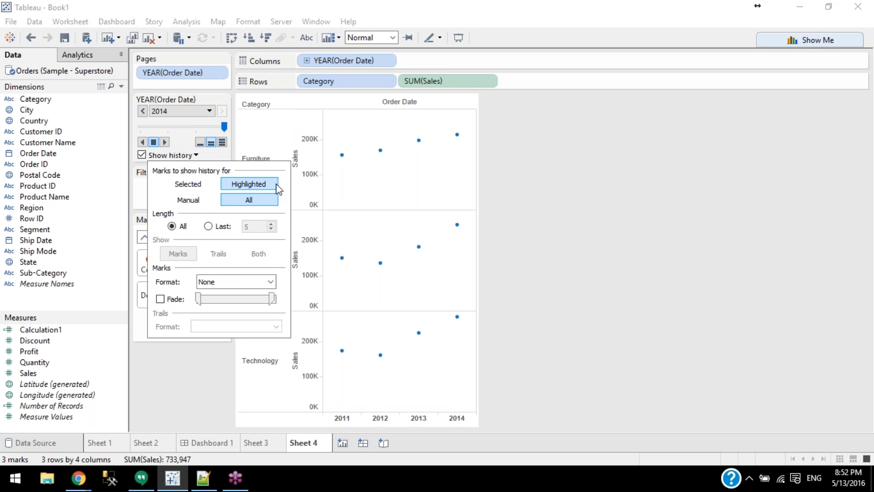
pyautogui.click(511, 163)
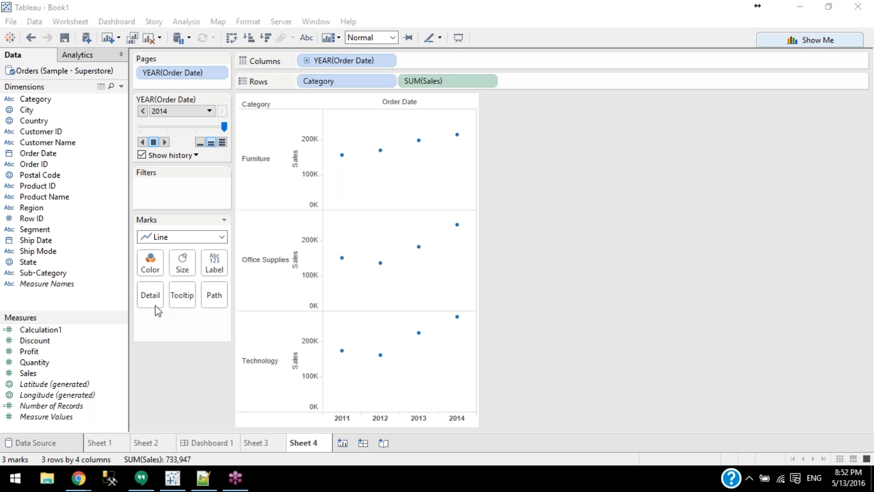
pyautogui.click(55, 362)
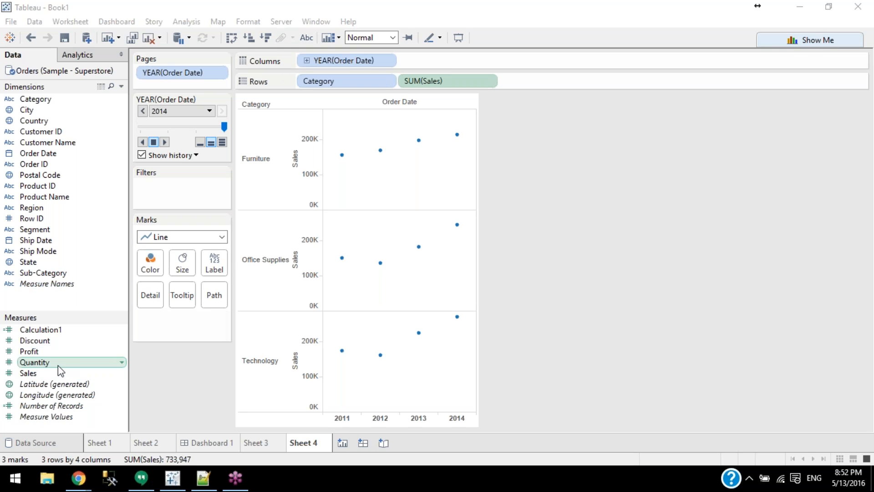
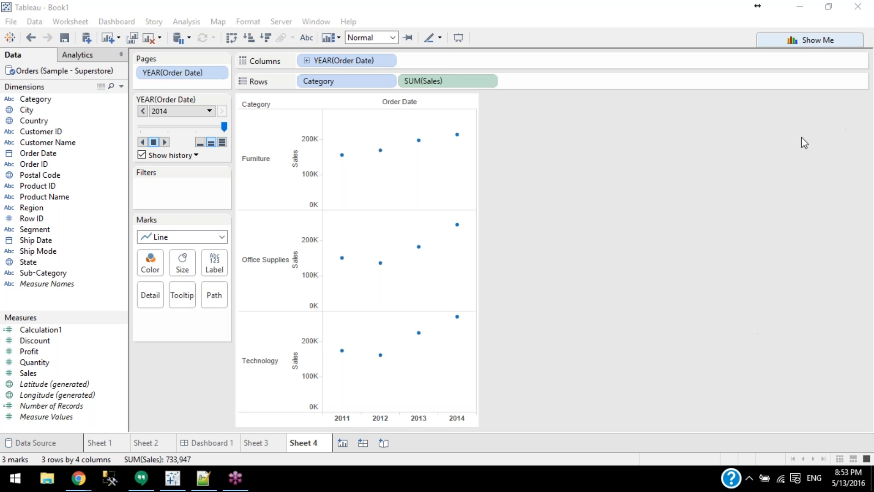
pyautogui.click(508, 161)
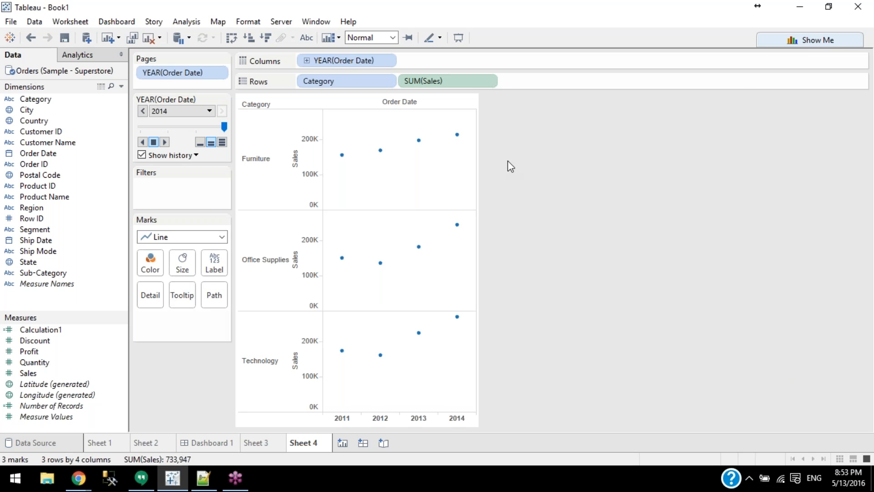
# Switch to Chrome and review the Introduction & Basics topics 1 to 9 in the Tableau training plan PDF
pyautogui.click(78, 478)
pyautogui.click(81, 409)
pyautogui.scroll(10, 387, 213)
pyautogui.scroll(4, 387, 213)
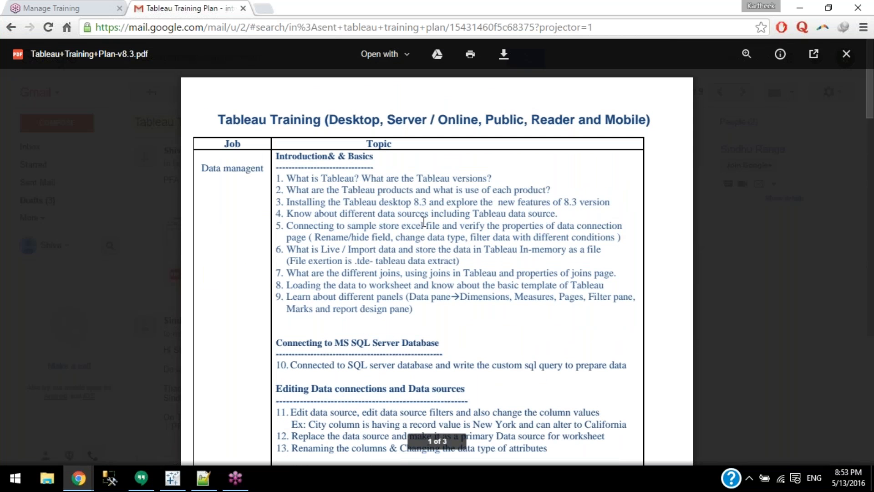
pyautogui.moveTo(415, 310); pyautogui.dragTo(293, 271)
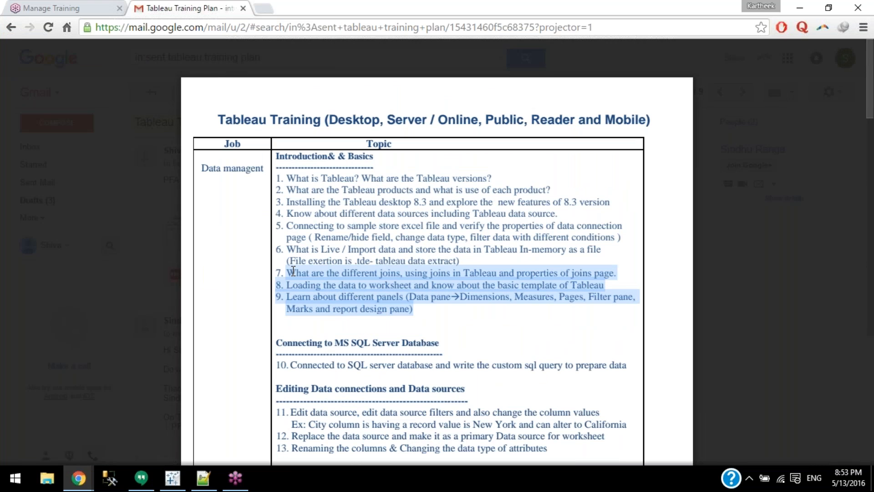
pyautogui.click(422, 310)
pyautogui.moveTo(425, 308); pyautogui.dragTo(363, 279)
pyautogui.moveTo(360, 280); pyautogui.dragTo(304, 274)
pyautogui.moveTo(461, 261); pyautogui.dragTo(368, 179)
pyautogui.click(368, 178)
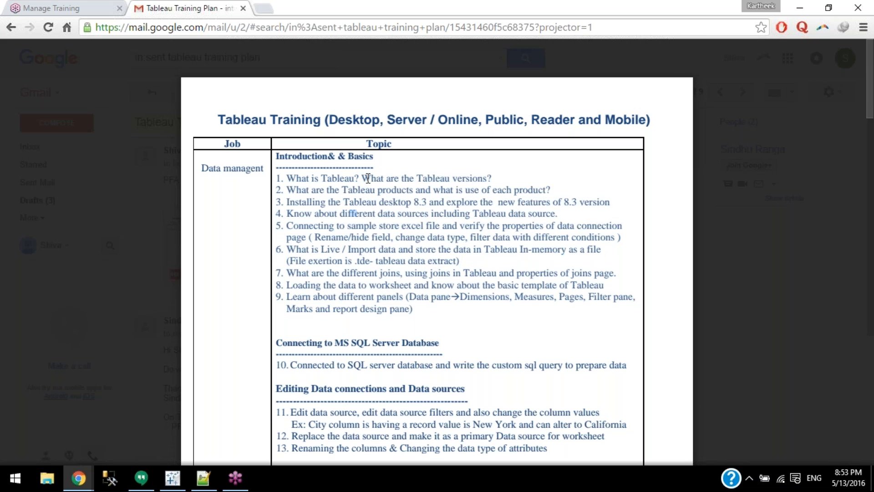
pyautogui.moveTo(374, 168); pyautogui.dragTo(391, 305)
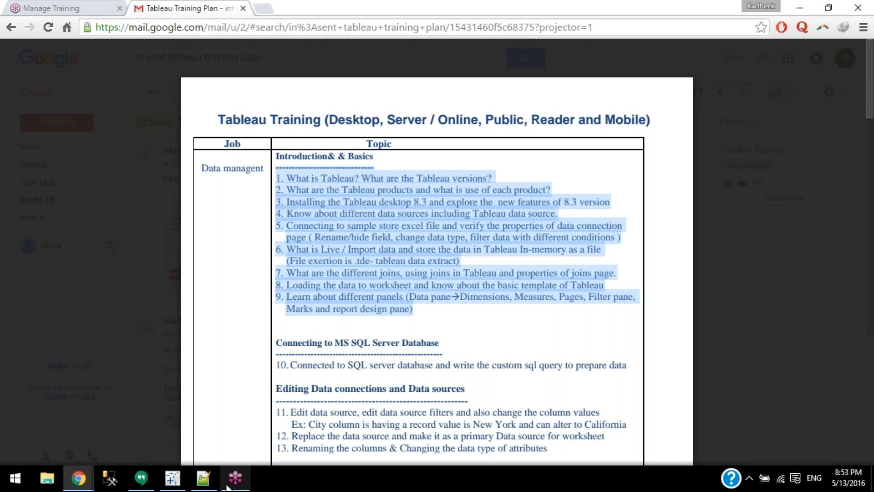
# Switch back to Tableau and check the date in the system calendar
pyautogui.click(172, 479)
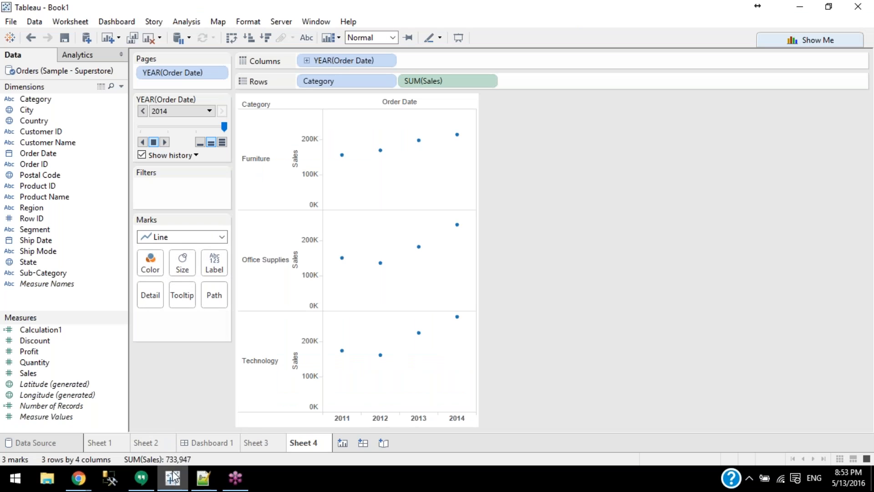
pyautogui.moveTo(174, 477)
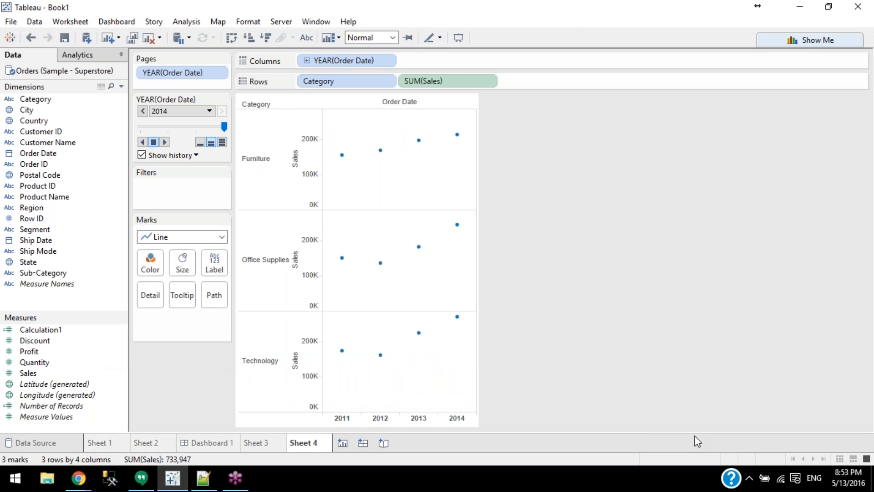
pyautogui.click(846, 486)
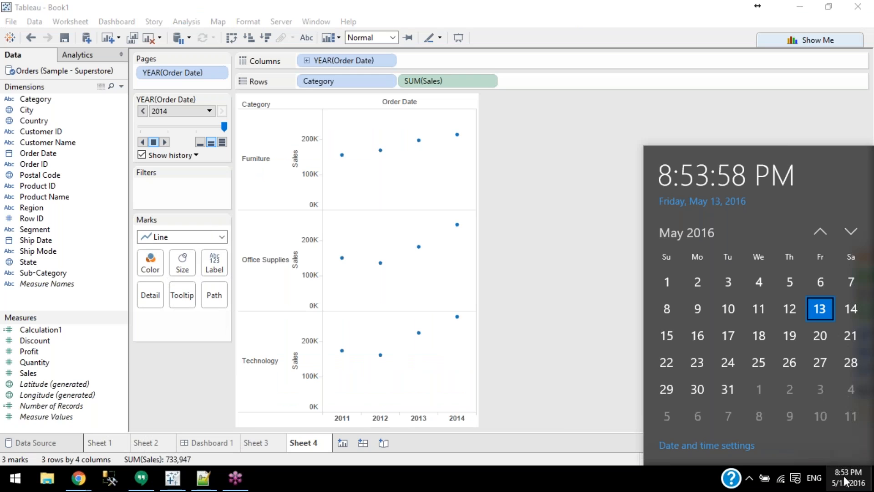
pyautogui.click(575, 316)
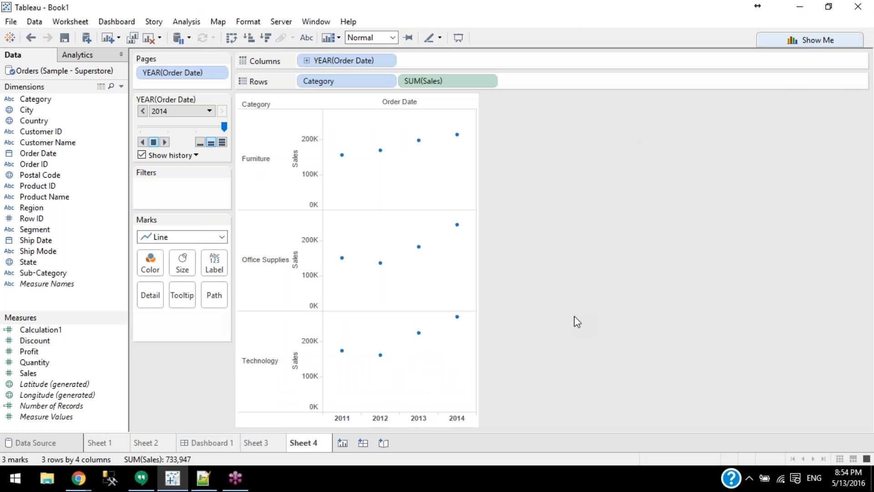
pyautogui.click(860, 411)
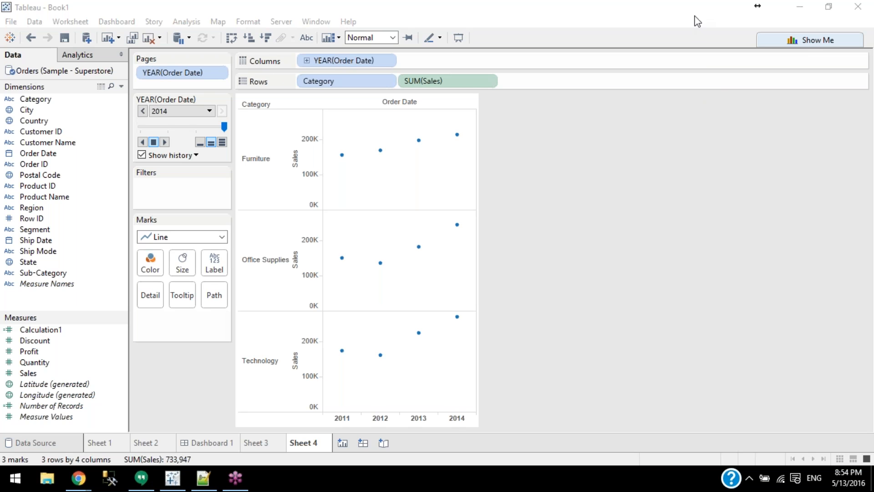
pyautogui.click(571, 250)
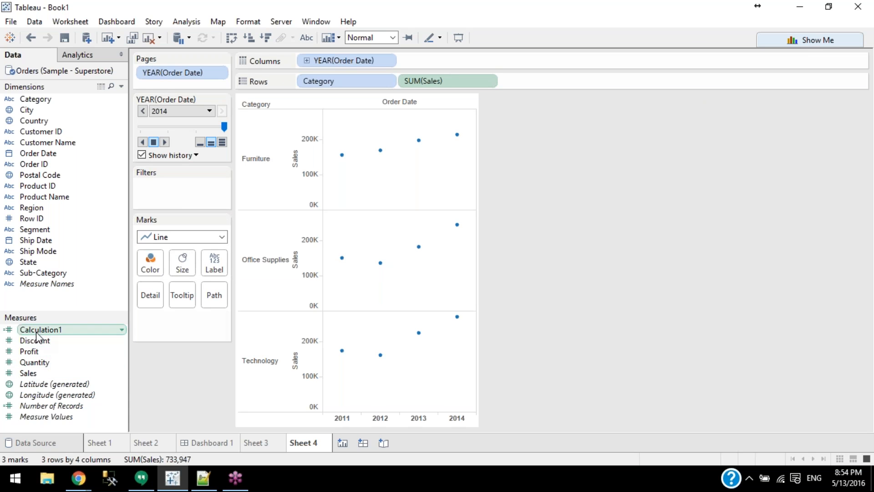
# Add the Discount measure to the marks' tooltip on Sheet 4 and inspect the tooltips of the Office Supplies points
pyautogui.moveTo(37, 341); pyautogui.dragTo(183, 295)
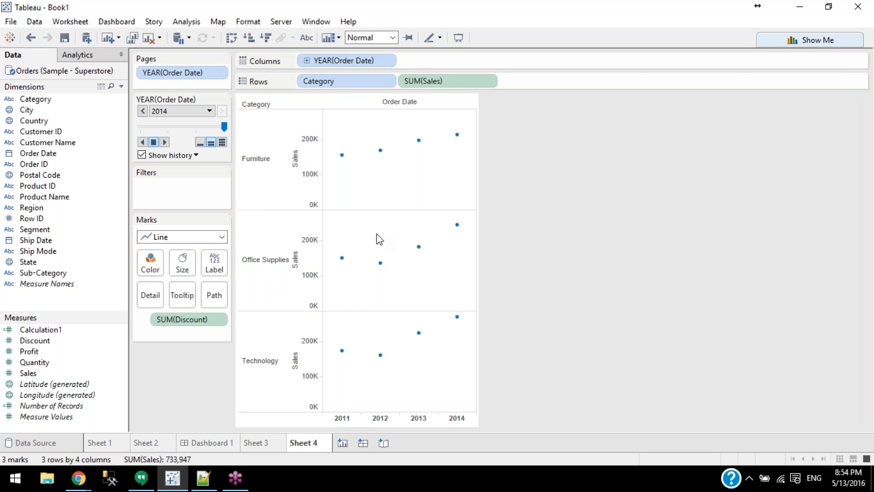
pyautogui.moveTo(342, 258)
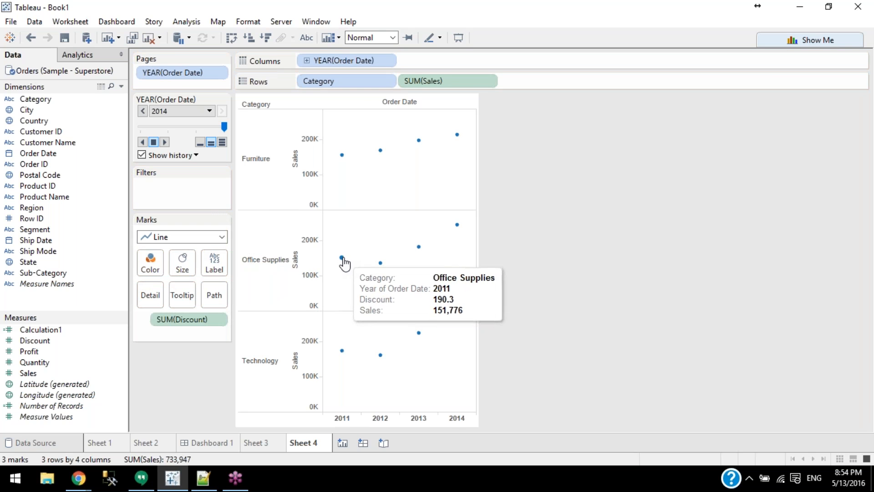
pyautogui.moveTo(379, 268)
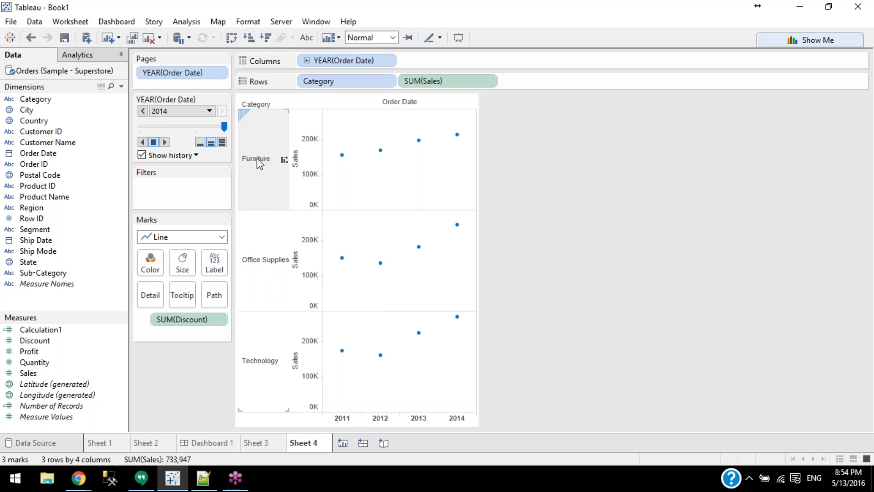
# On Sheet 2, extend the State filter to also include Arizona, Arkansas, California and Colorado
pyautogui.click(263, 449)
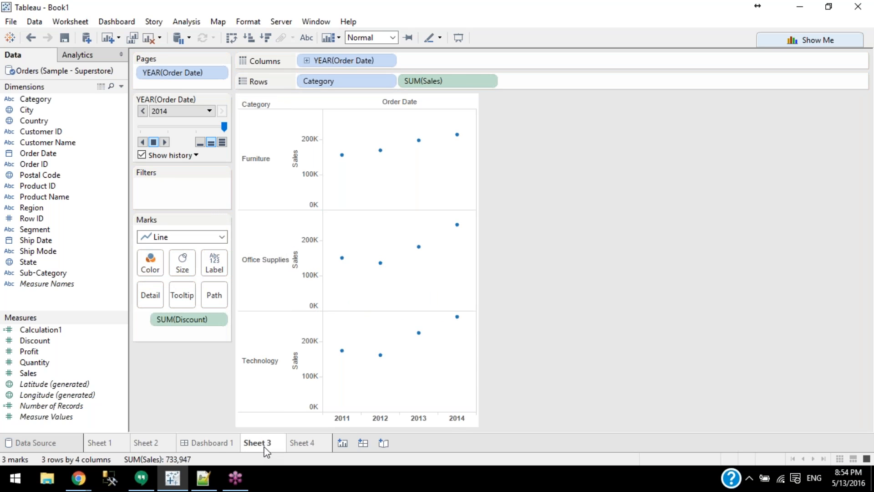
pyautogui.click(160, 444)
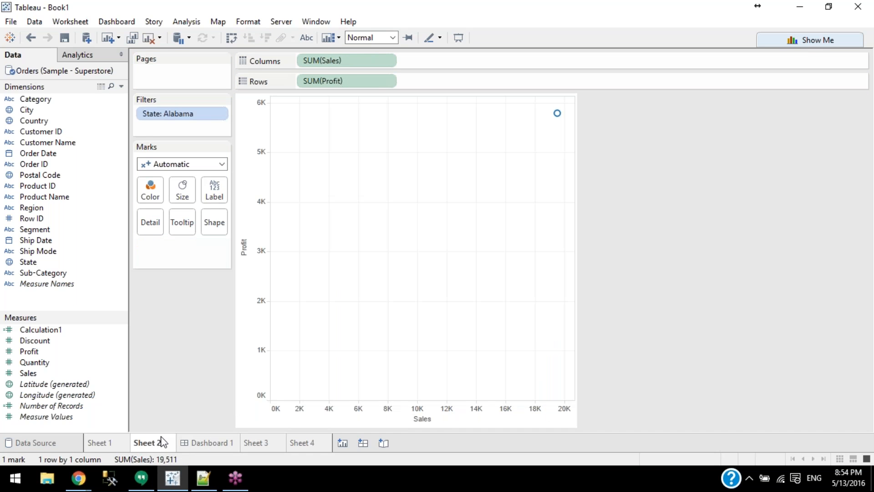
pyautogui.click(256, 444)
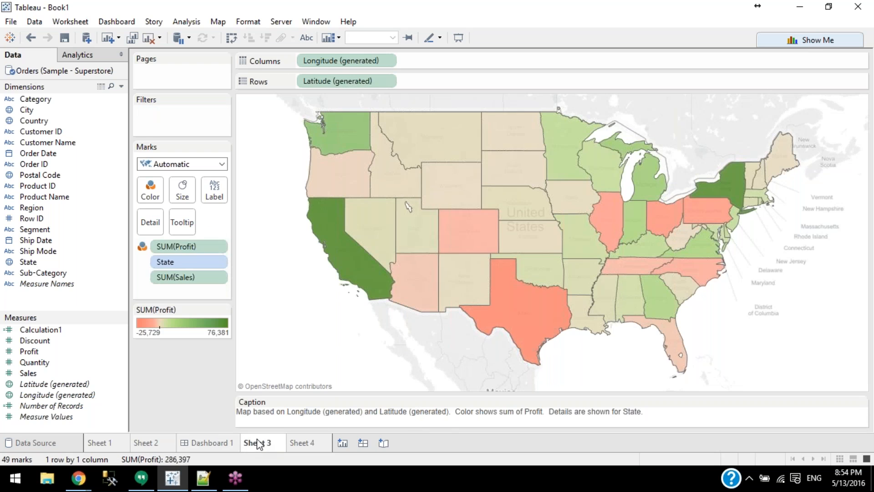
pyautogui.click(148, 443)
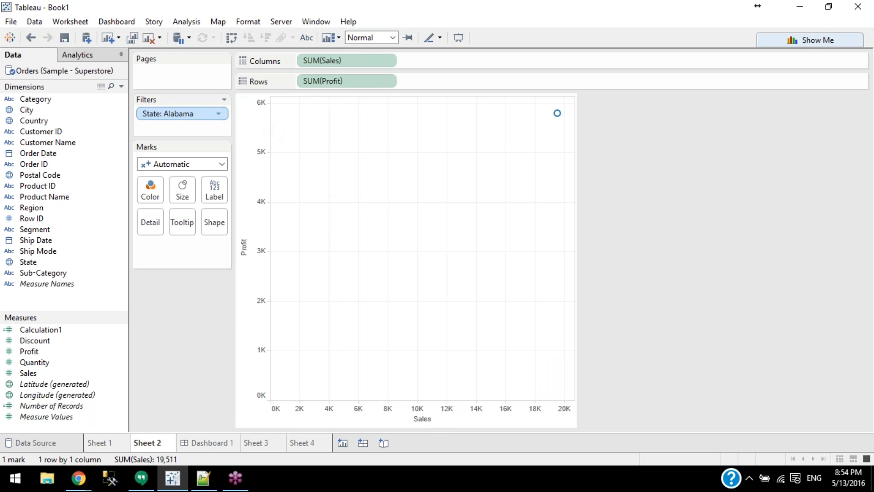
pyautogui.click(219, 115)
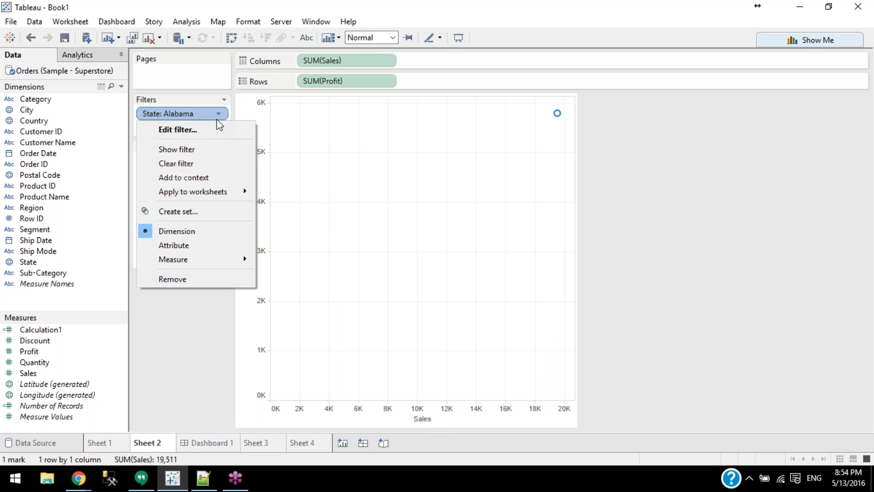
pyautogui.click(182, 132)
pyautogui.click(316, 153)
pyautogui.click(316, 165)
pyautogui.click(316, 177)
pyautogui.click(316, 188)
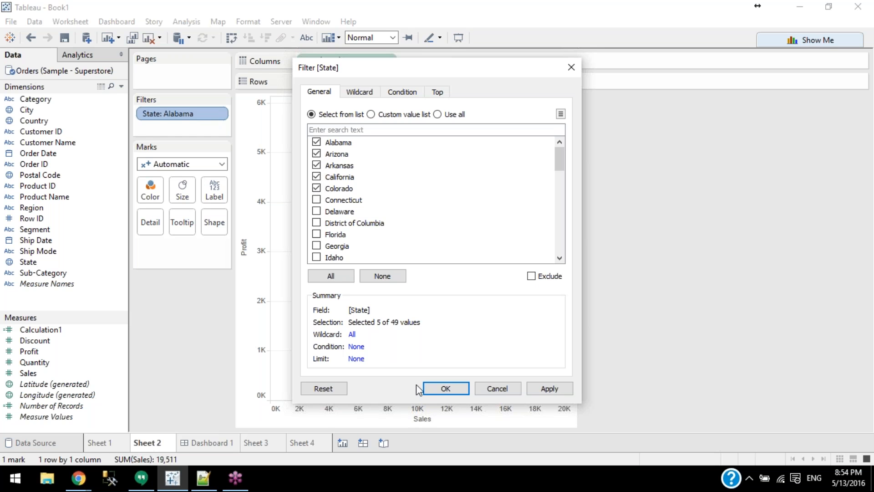
pyautogui.click(446, 388)
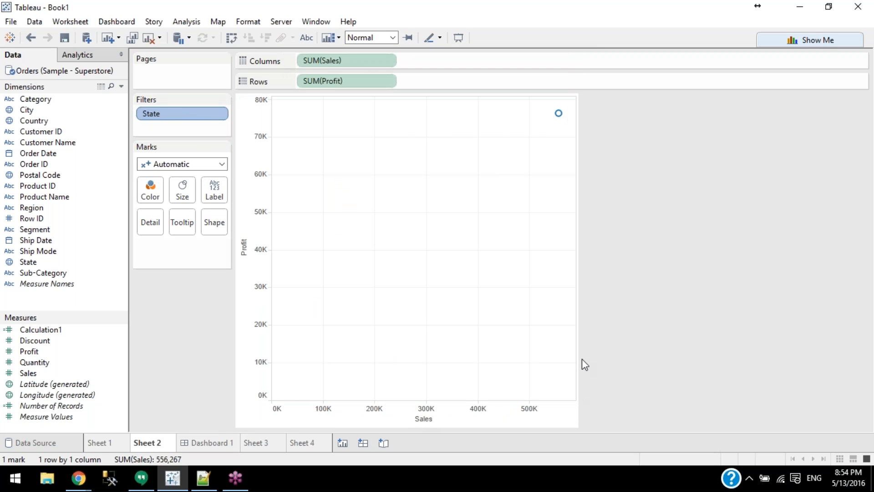
# Add the State field to the scatter plot's tooltip and detail while keeping the State filter
pyautogui.moveTo(169, 116); pyautogui.dragTo(182, 232)
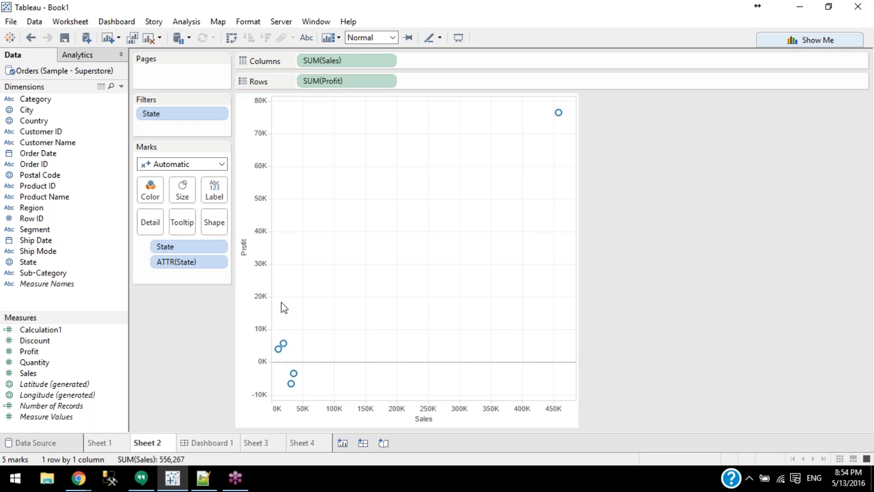
# Move State from the scatter plot's tooltip to the marks' label and inspect the labelled points
pyautogui.moveTo(177, 261); pyautogui.dragTo(223, 187)
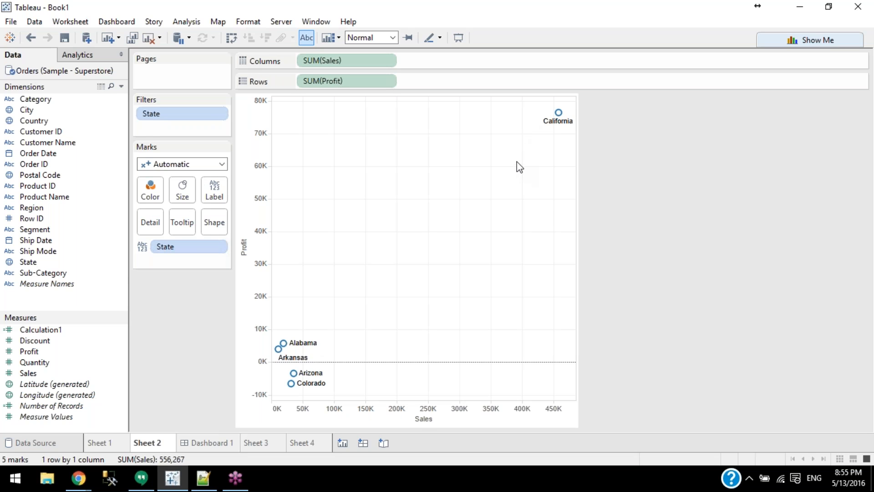
pyautogui.moveTo(563, 113)
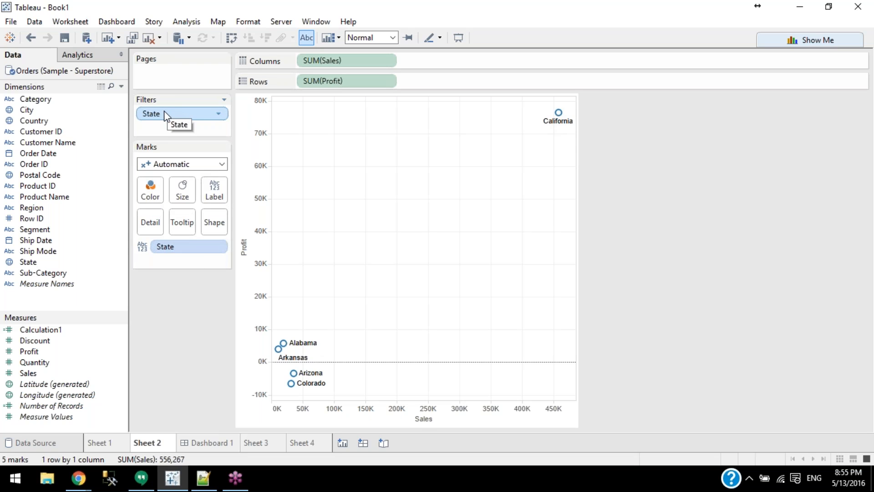
pyautogui.click(178, 247)
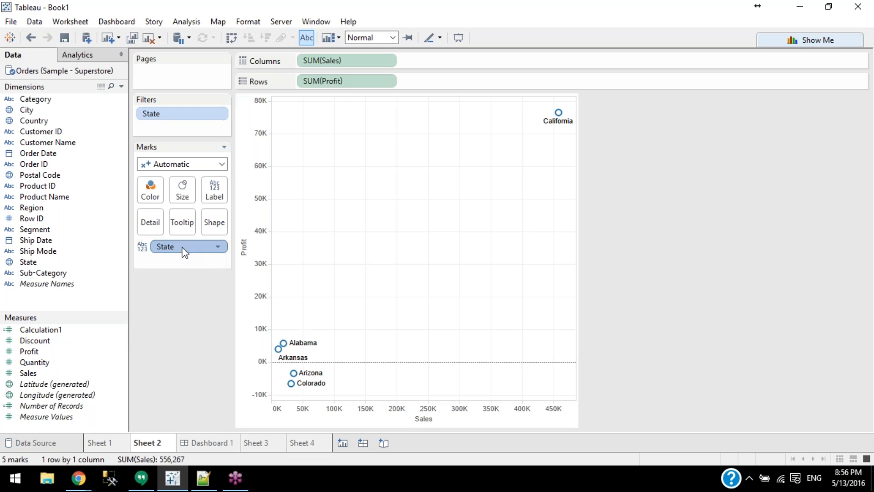
pyautogui.moveTo(292, 398)
# Try encoding State by mark size instead of label, and undo the change
pyautogui.moveTo(181, 249); pyautogui.dragTo(182, 196)
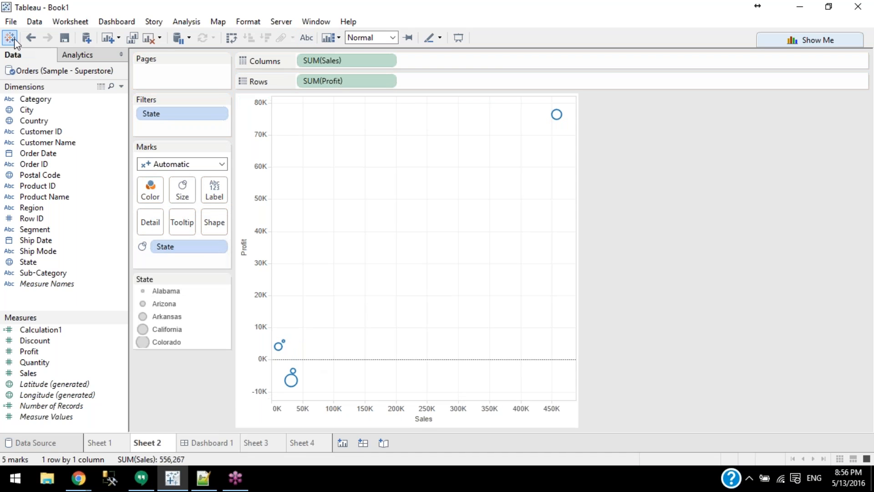
pyautogui.click(30, 37)
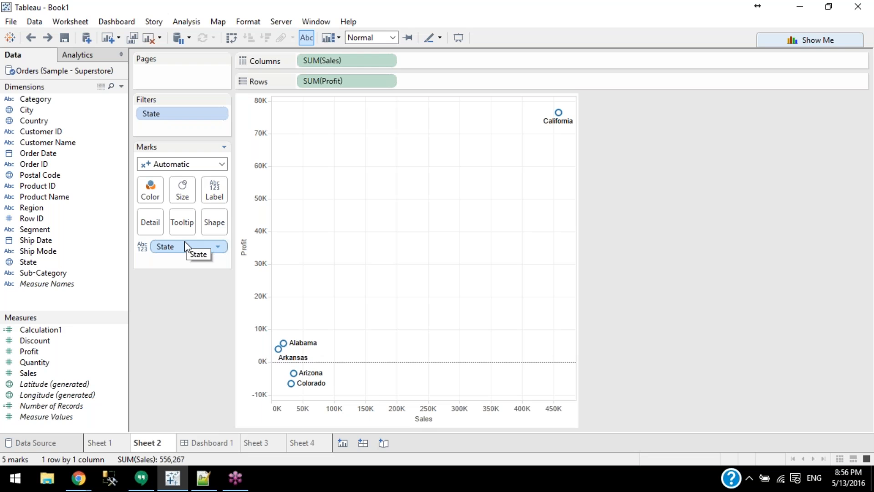
pyautogui.moveTo(183, 249); pyautogui.dragTo(146, 251)
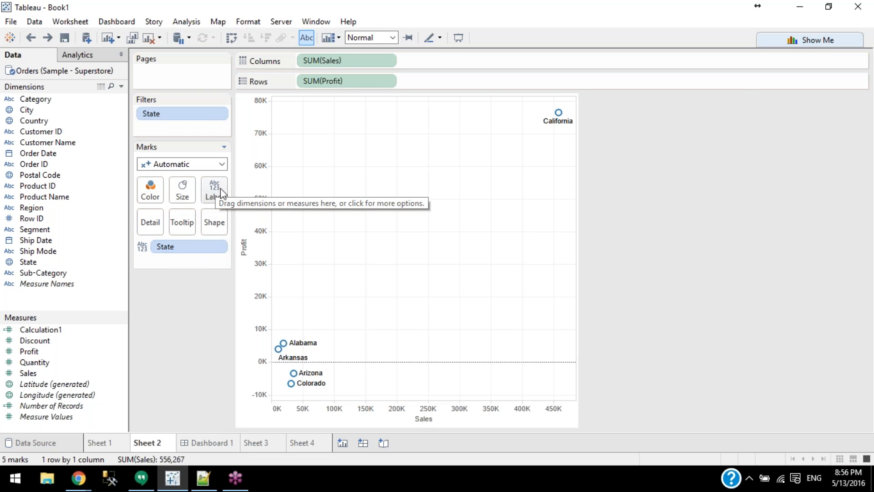
# Move State to the marks' color, trying it on size before and alongside color and removing it from size
pyautogui.moveTo(180, 246); pyautogui.dragTo(183, 187)
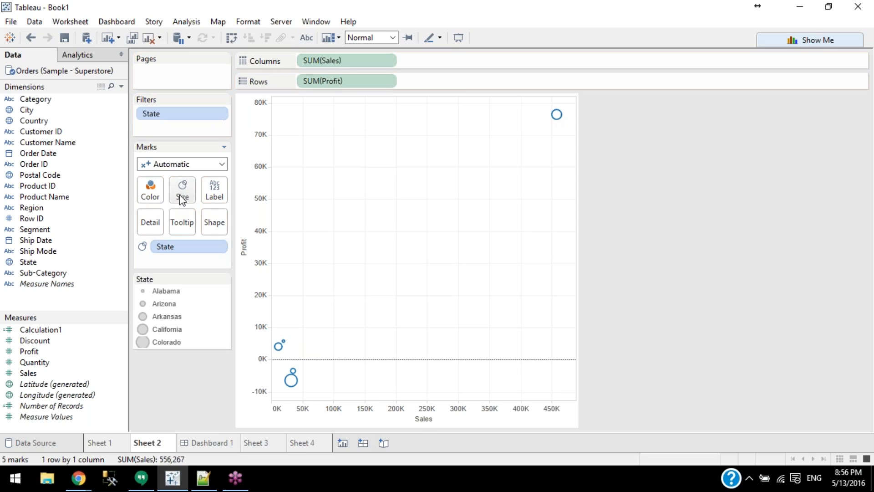
pyautogui.moveTo(181, 246); pyautogui.dragTo(149, 193)
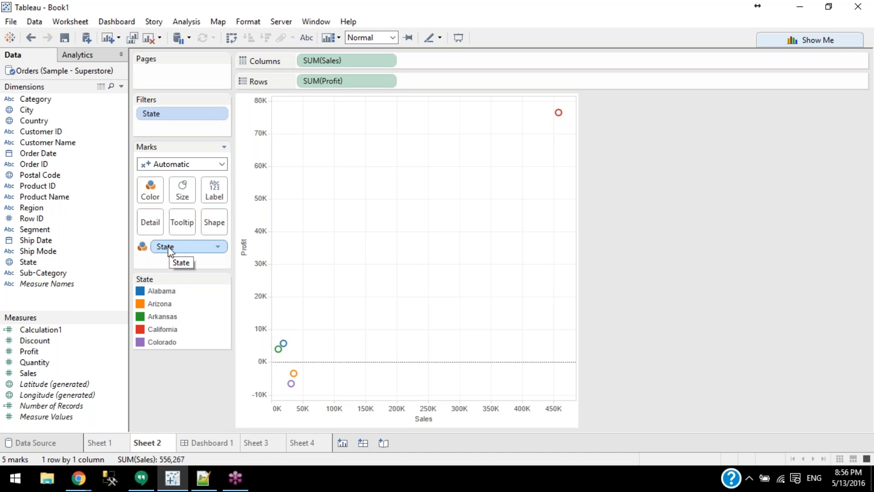
pyautogui.moveTo(168, 248); pyautogui.dragTo(182, 193)
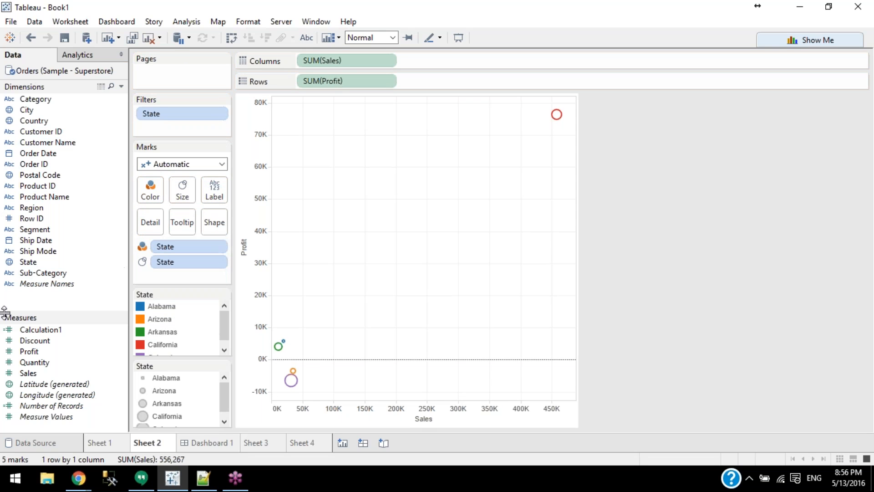
pyautogui.moveTo(171, 266); pyautogui.dragTo(643, 227)
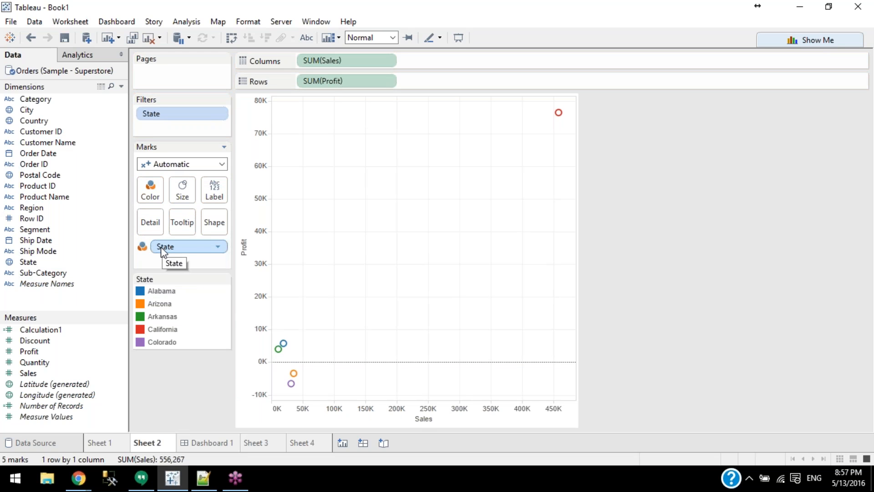
# Switch State between the marks' size and shape, and leave it on shape
pyautogui.moveTo(161, 247); pyautogui.dragTo(182, 188)
pyautogui.moveTo(184, 246); pyautogui.dragTo(213, 223)
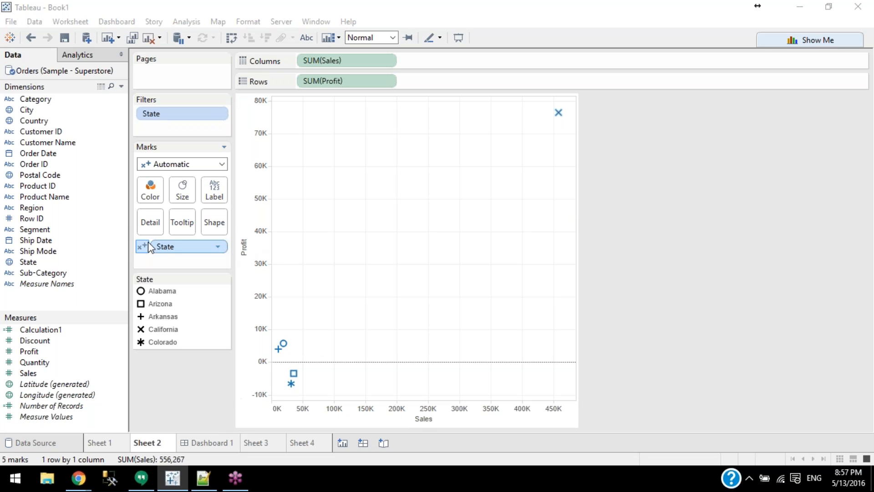
pyautogui.moveTo(162, 249); pyautogui.dragTo(179, 189)
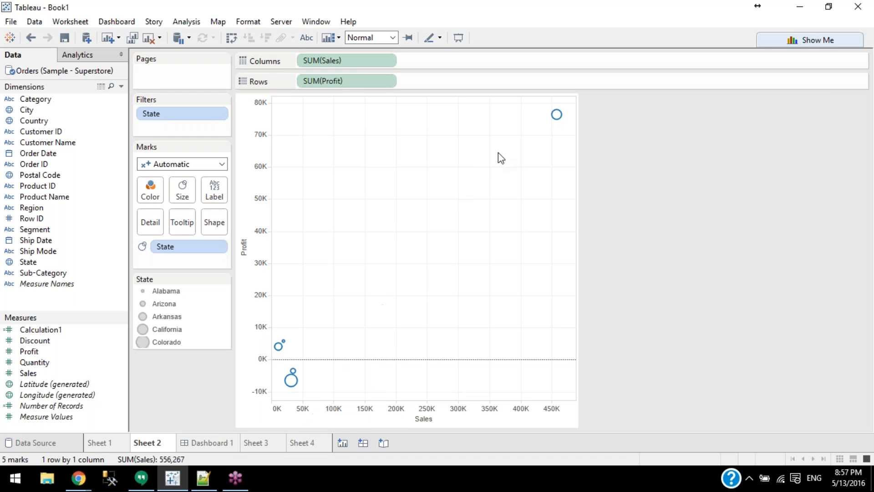
pyautogui.moveTo(566, 114)
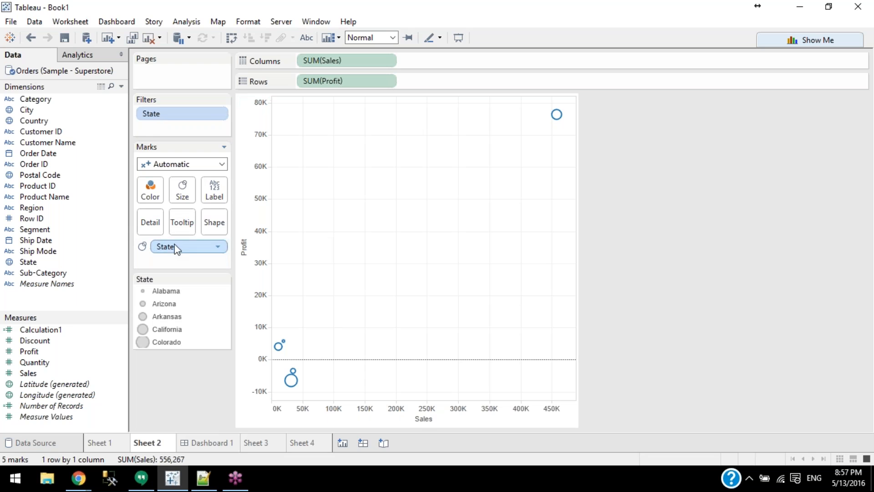
pyautogui.moveTo(205, 246); pyautogui.dragTo(211, 224)
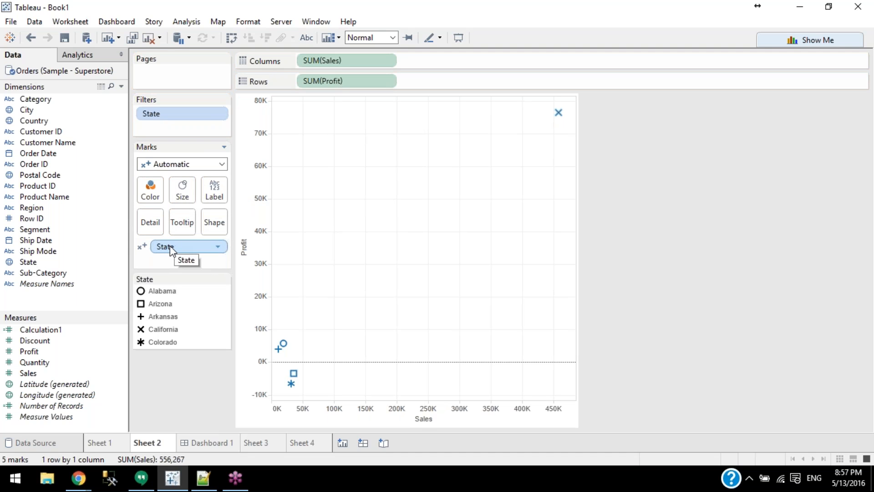
# Try adding State to the marks' size alongside shape, and remove it from size again
pyautogui.moveTo(170, 245); pyautogui.dragTo(186, 186)
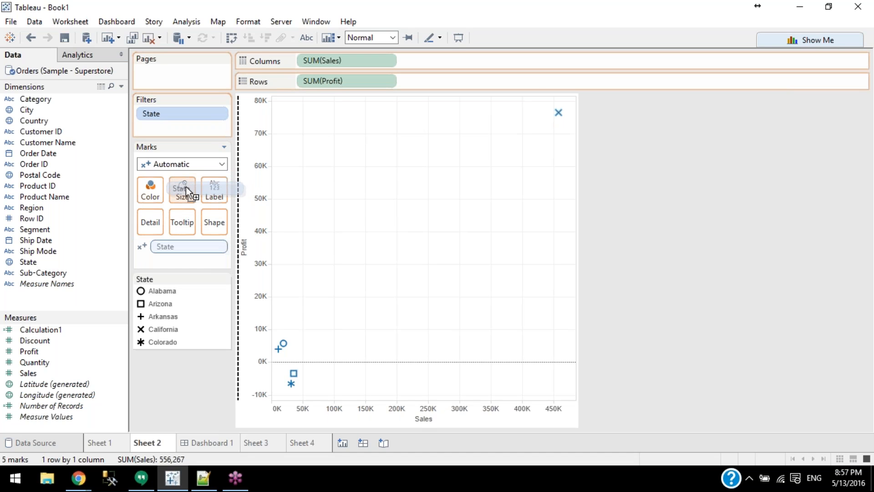
pyautogui.moveTo(185, 186); pyautogui.dragTo(186, 187)
pyautogui.moveTo(166, 260); pyautogui.dragTo(548, 255)
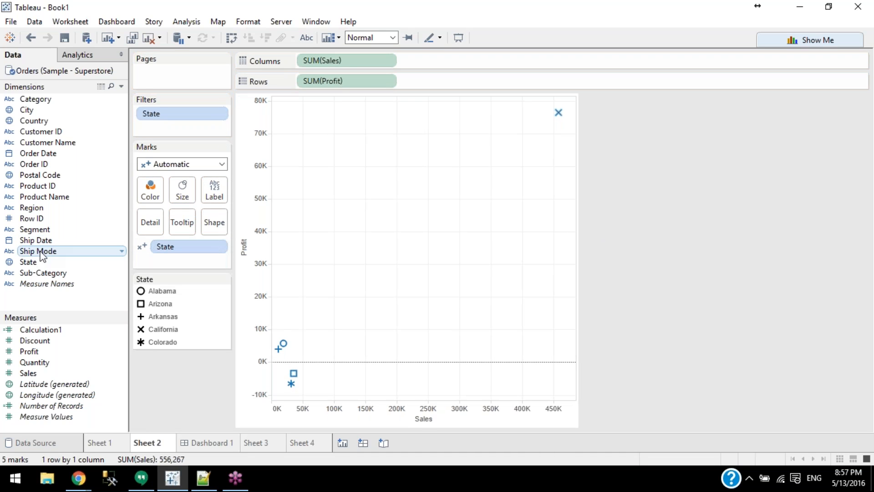
pyautogui.moveTo(30, 266)
pyautogui.mouseDown()
pyautogui.moveTo(15, 304)
pyautogui.moveTo(45, 238)
pyautogui.moveTo(43, 266)
pyautogui.mouseUp()
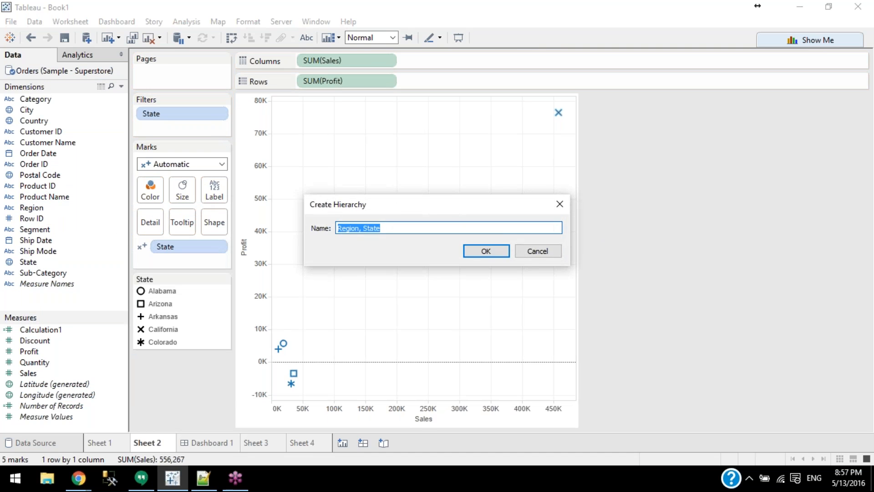
pyautogui.click(535, 251)
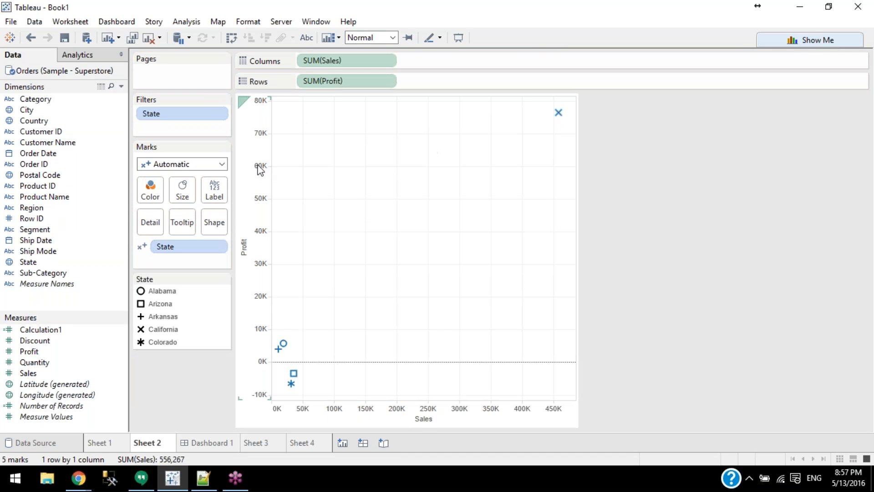
pyautogui.moveTo(29, 266); pyautogui.dragTo(184, 190)
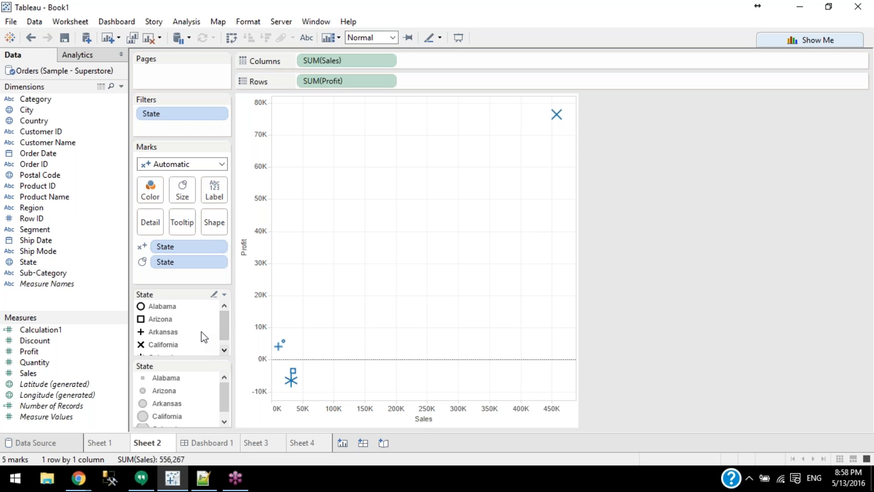
pyautogui.moveTo(178, 264); pyautogui.dragTo(275, 210)
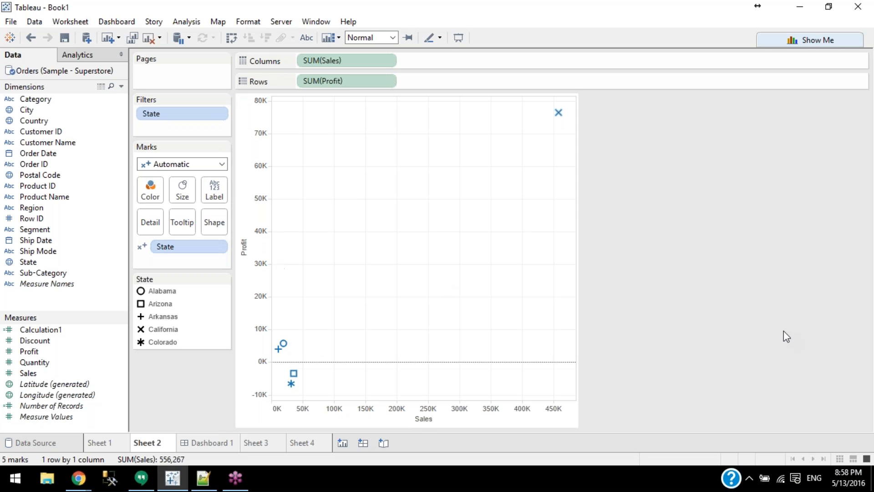
# Move State from shape to color, and replace it with the Category field on color
pyautogui.click(785, 316)
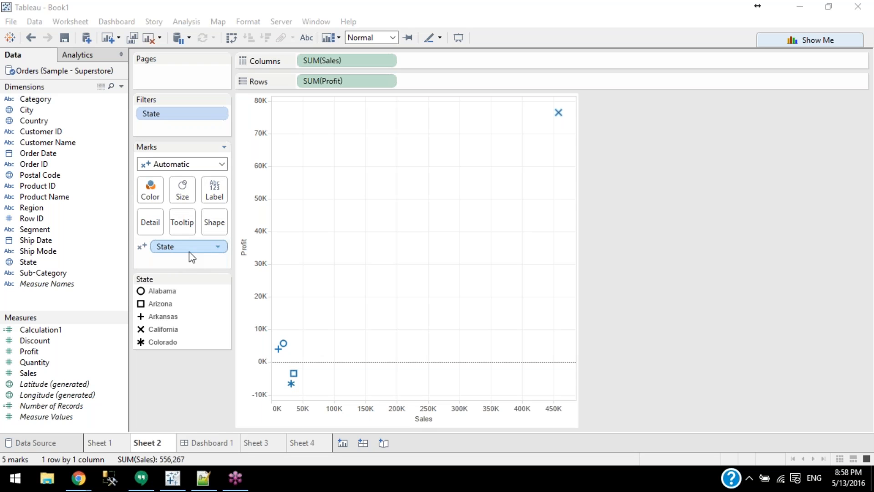
pyautogui.moveTo(190, 246); pyautogui.dragTo(146, 193)
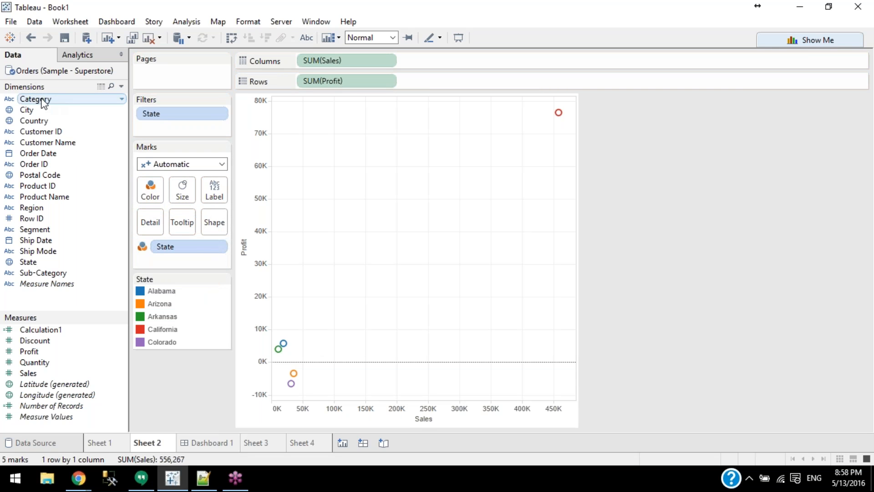
pyautogui.moveTo(45, 99); pyautogui.dragTo(150, 183)
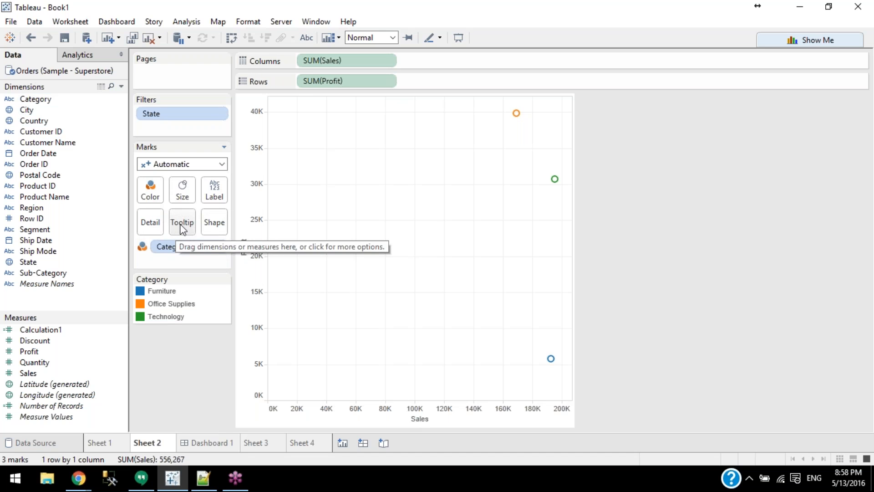
# Try the marks' color transparency at 33% and return it to 100%
pyautogui.click(149, 197)
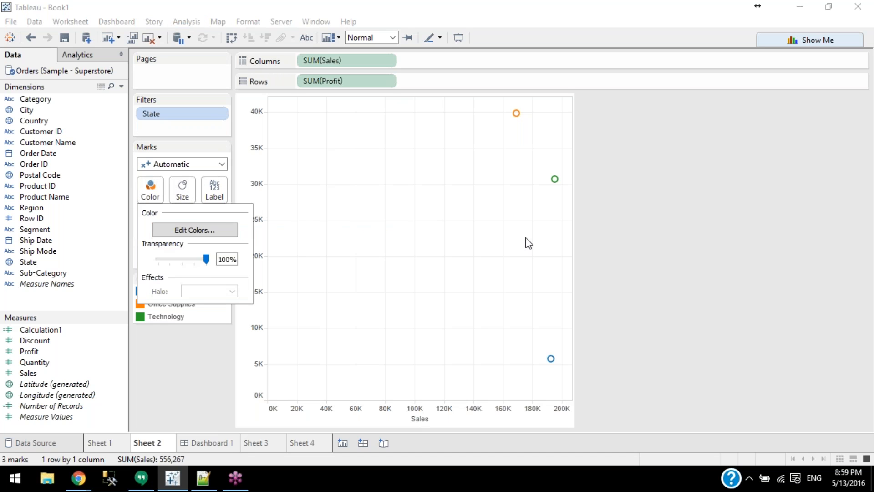
pyautogui.moveTo(173, 259); pyautogui.dragTo(158, 261)
pyautogui.click(178, 260)
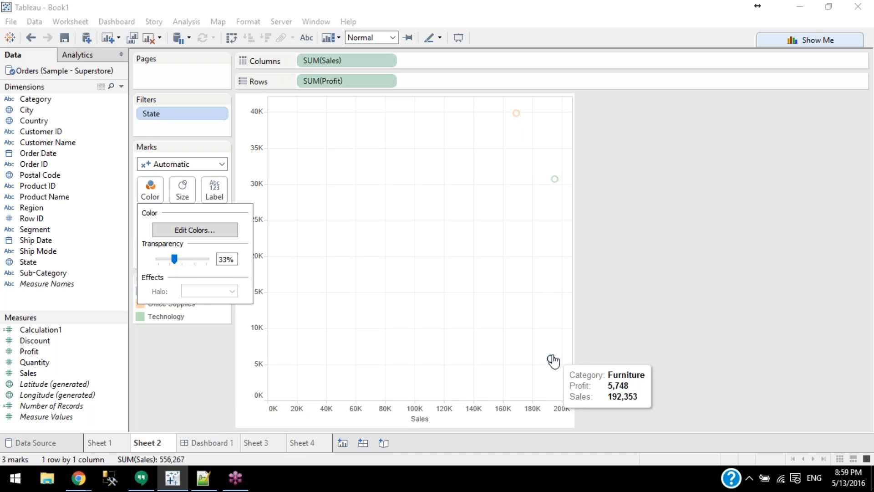
pyautogui.moveTo(174, 259); pyautogui.dragTo(256, 264)
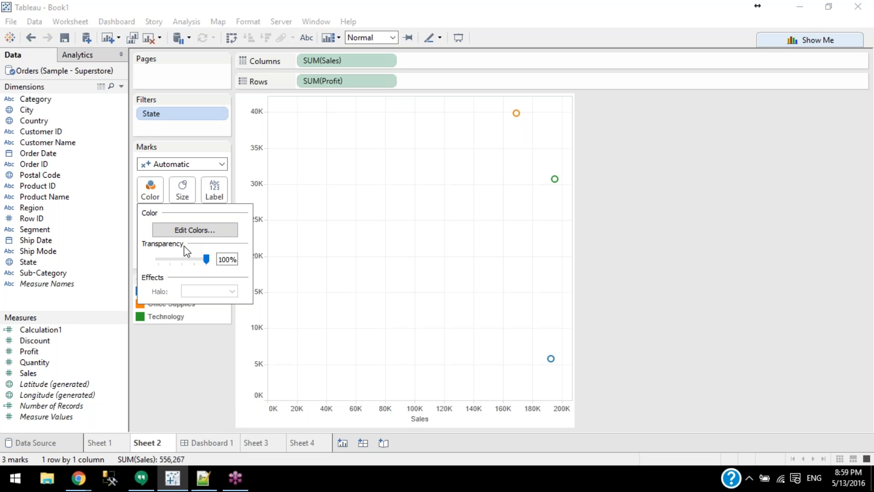
pyautogui.moveTo(170, 258); pyautogui.dragTo(254, 254)
pyautogui.click(191, 346)
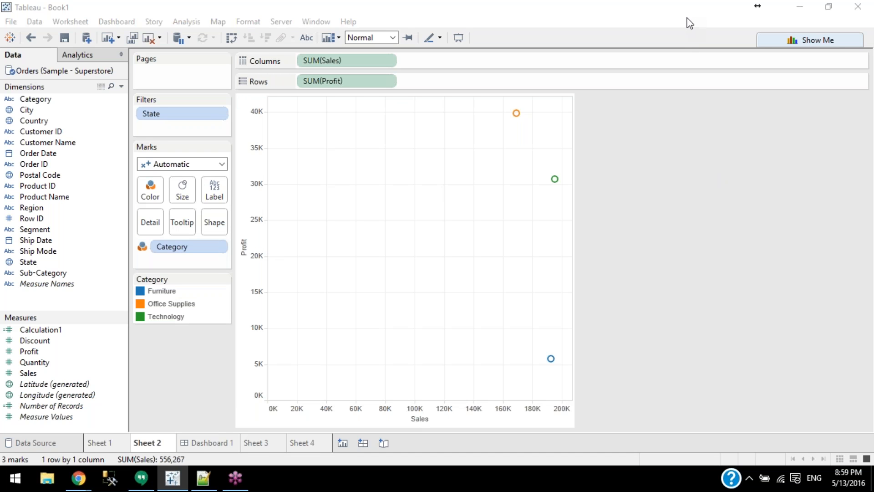
pyautogui.click(647, 7)
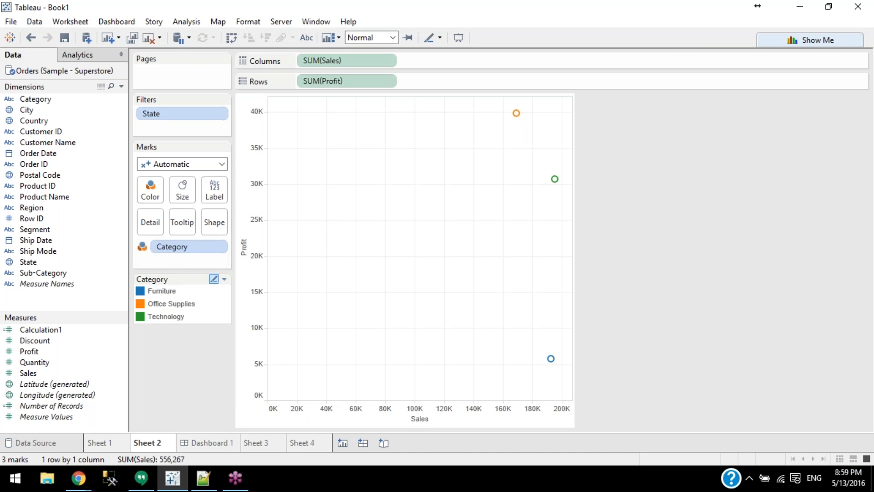
# Edit the Category colors, applying the light blue of the Tableau 10 palette to Furniture
pyautogui.click(152, 198)
pyautogui.moveTo(205, 260); pyautogui.dragTo(170, 235)
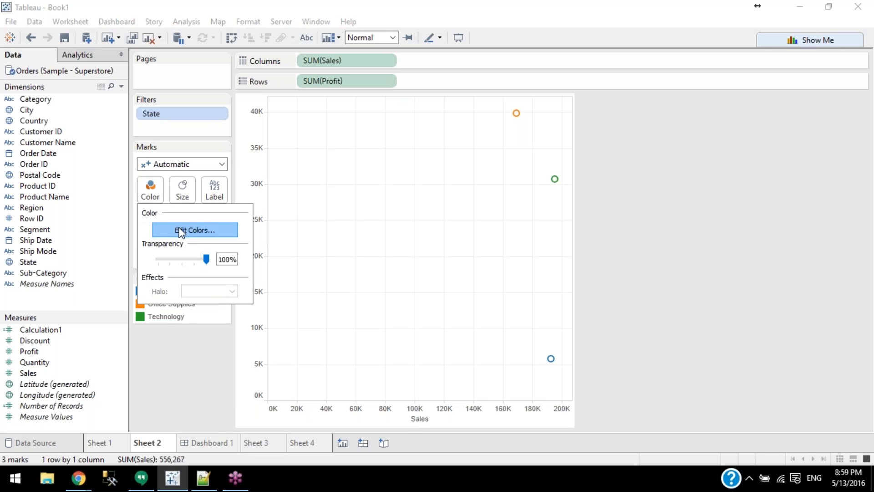
pyautogui.click(180, 233)
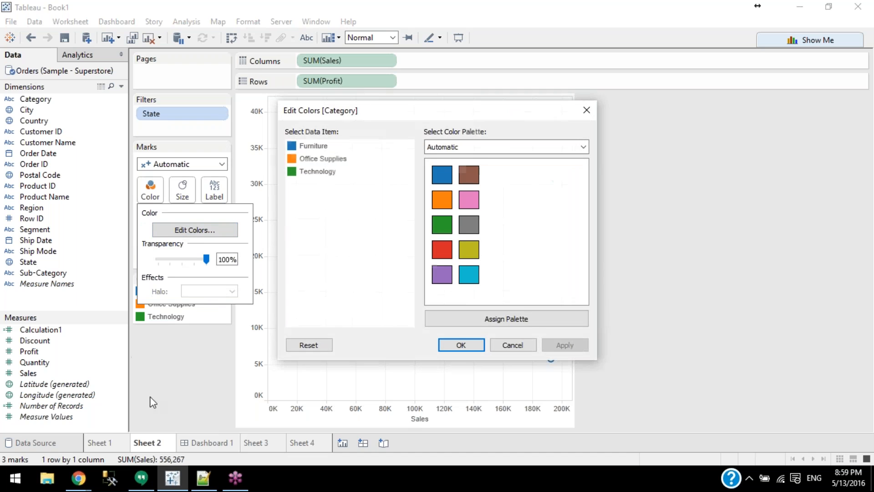
pyautogui.click(309, 145)
pyautogui.click(469, 274)
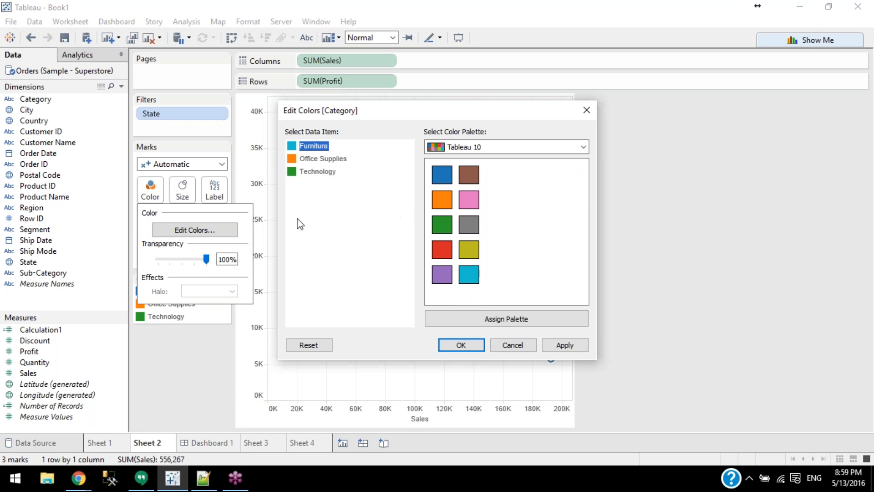
pyautogui.moveTo(355, 110); pyautogui.dragTo(197, 90)
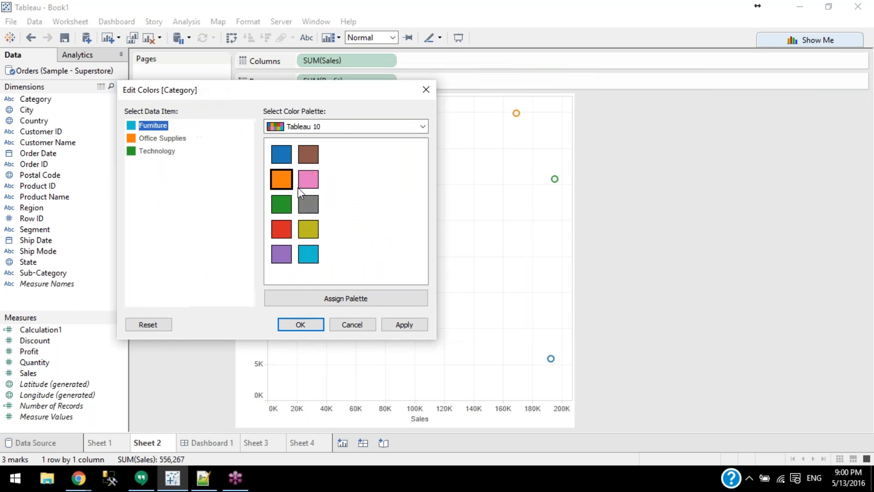
pyautogui.click(405, 326)
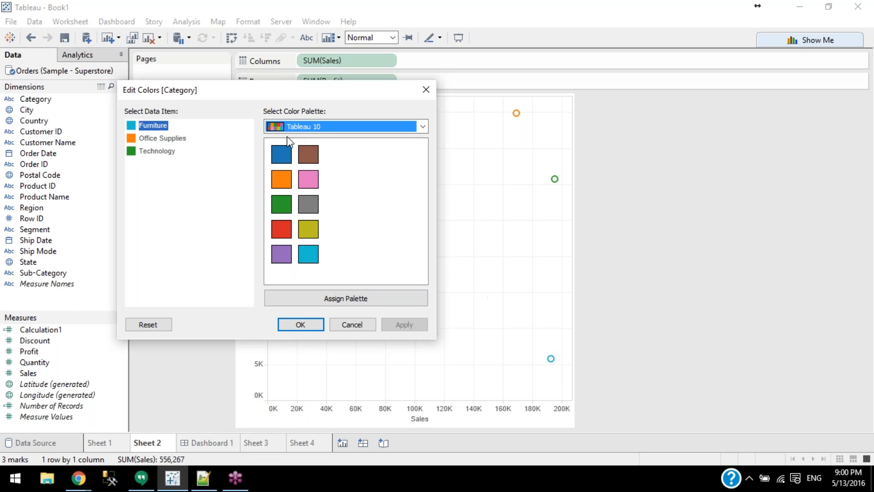
pyautogui.click(423, 90)
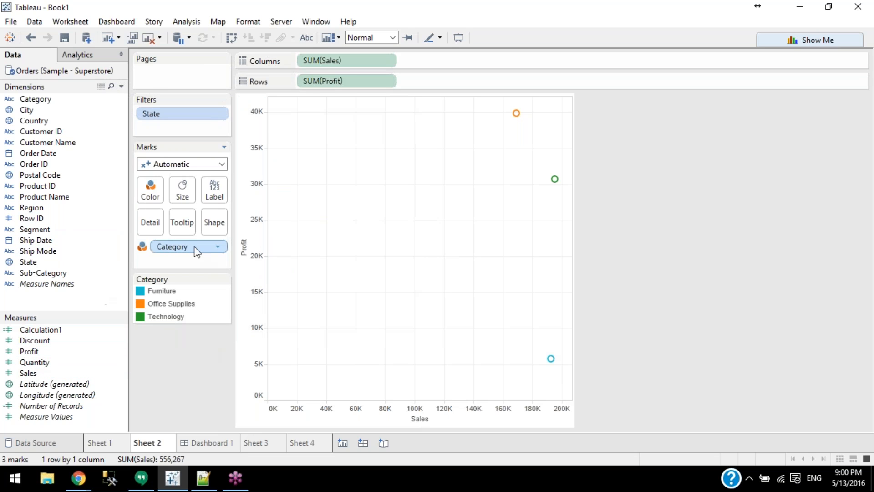
# Move State from the filters to the marks' color, replacing Category
pyautogui.moveTo(175, 113); pyautogui.dragTo(150, 188)
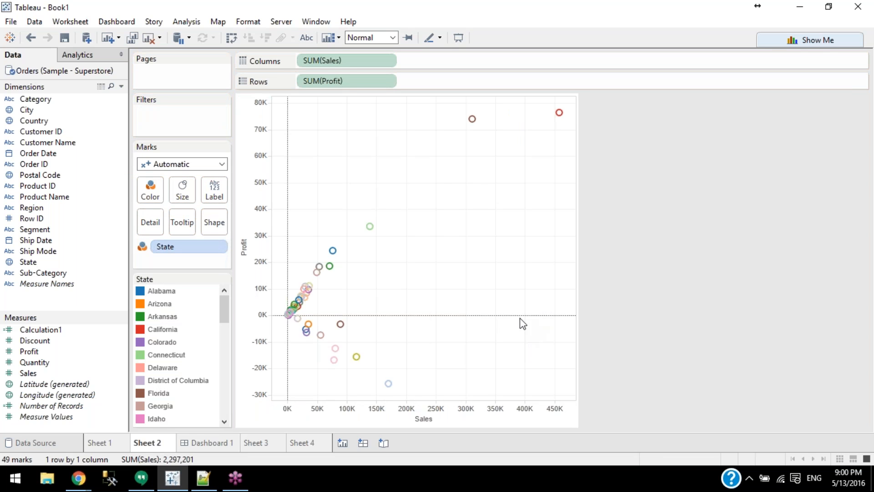
# Change California's mark color to the light purple of the Tableau 20 palette
pyautogui.click(152, 193)
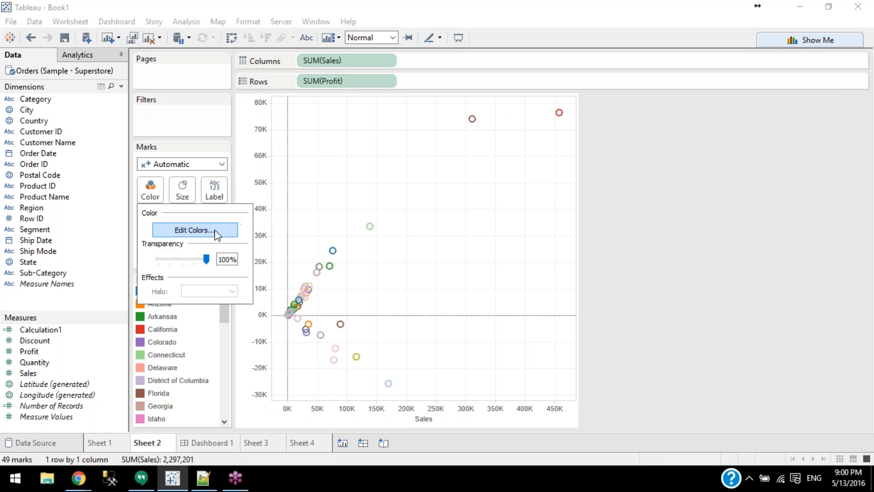
pyautogui.click(186, 230)
pyautogui.click(314, 184)
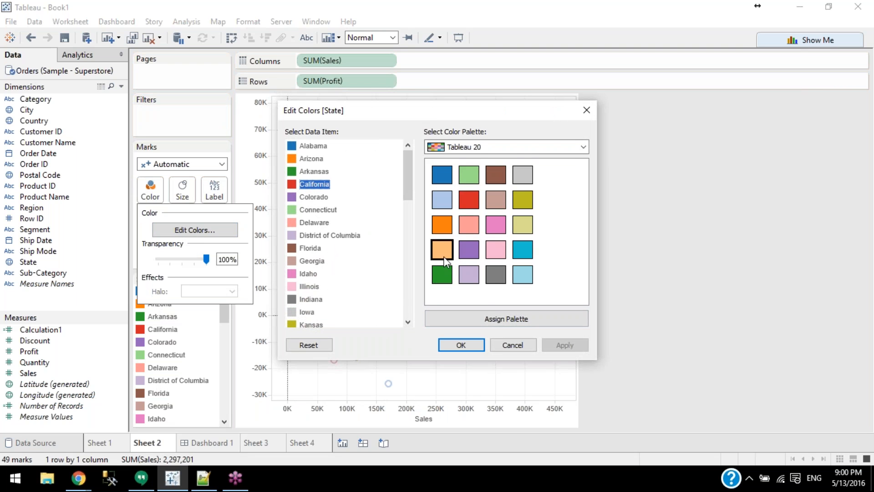
pyautogui.click(469, 280)
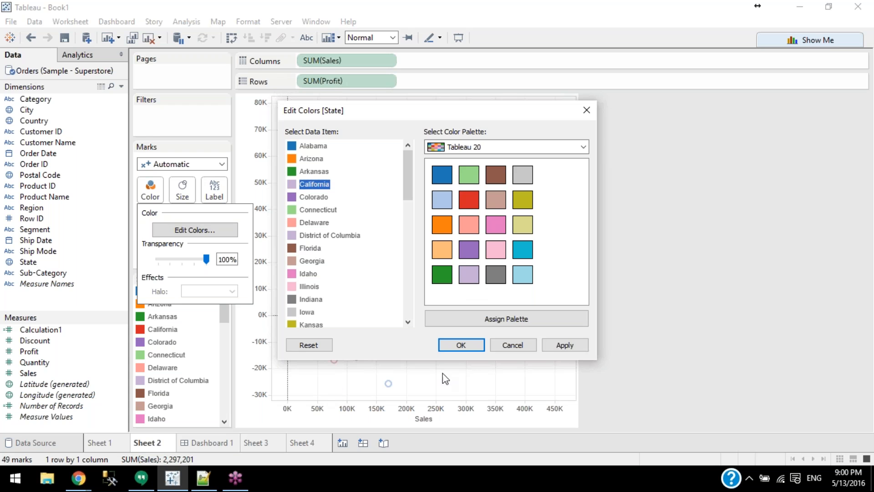
pyautogui.click(566, 345)
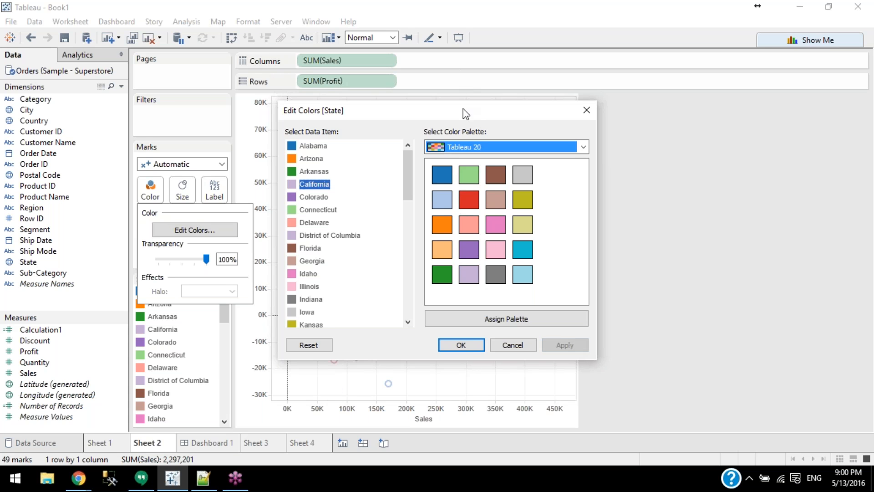
pyautogui.moveTo(463, 113); pyautogui.dragTo(317, 111)
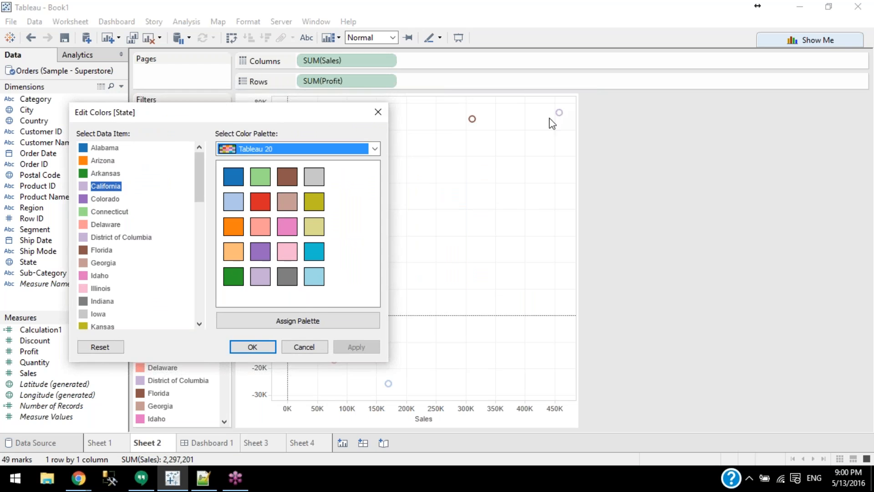
pyautogui.click(252, 347)
pyautogui.moveTo(560, 113)
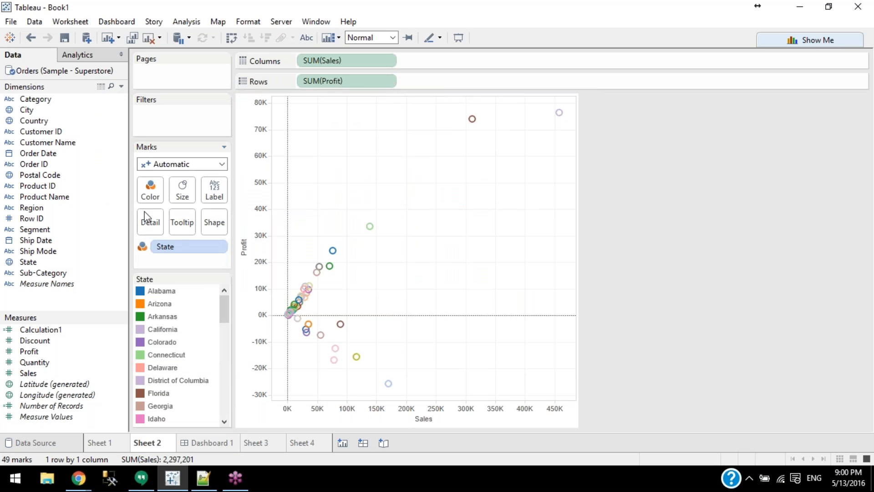
# Recolor California with the bright cyan of the Tableau 20 palette
pyautogui.click(150, 190)
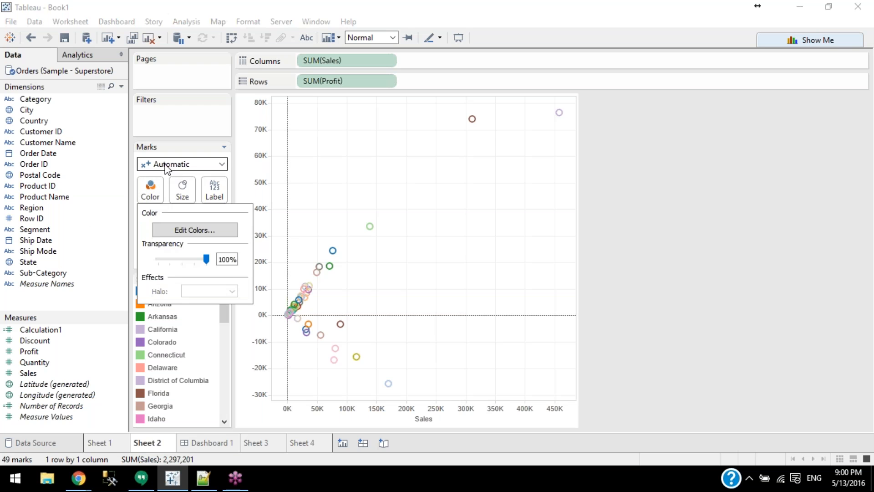
pyautogui.click(171, 231)
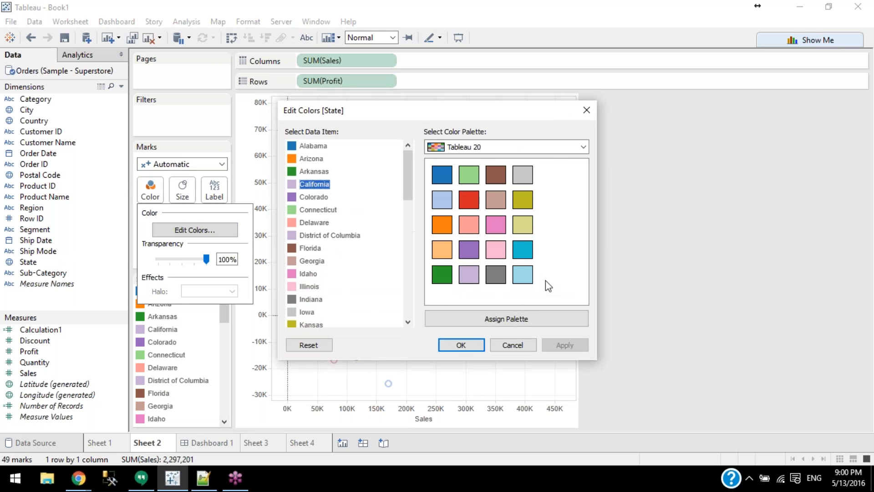
pyautogui.click(523, 250)
pyautogui.moveTo(479, 120); pyautogui.dragTo(243, 82)
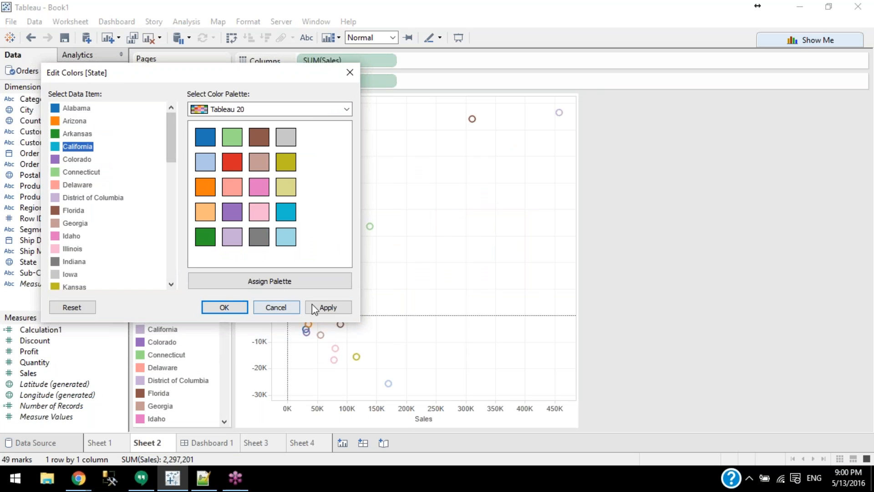
pyautogui.click(324, 304)
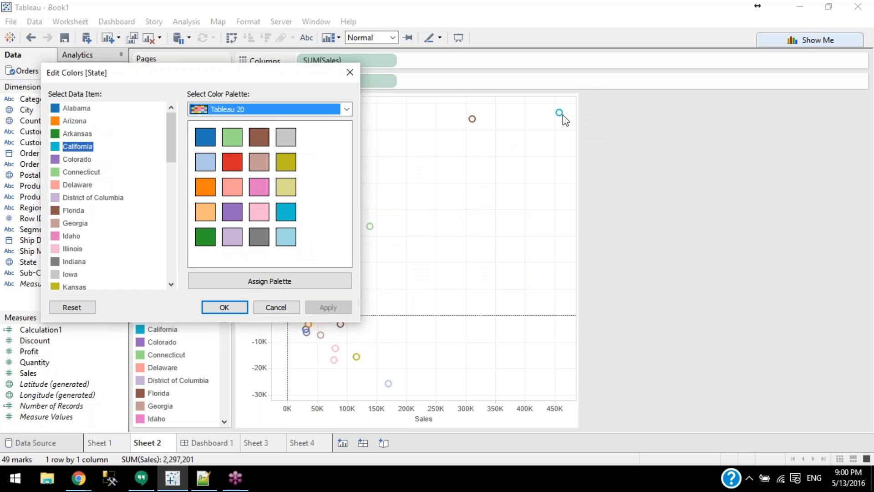
pyautogui.click(224, 307)
pyautogui.moveTo(565, 117)
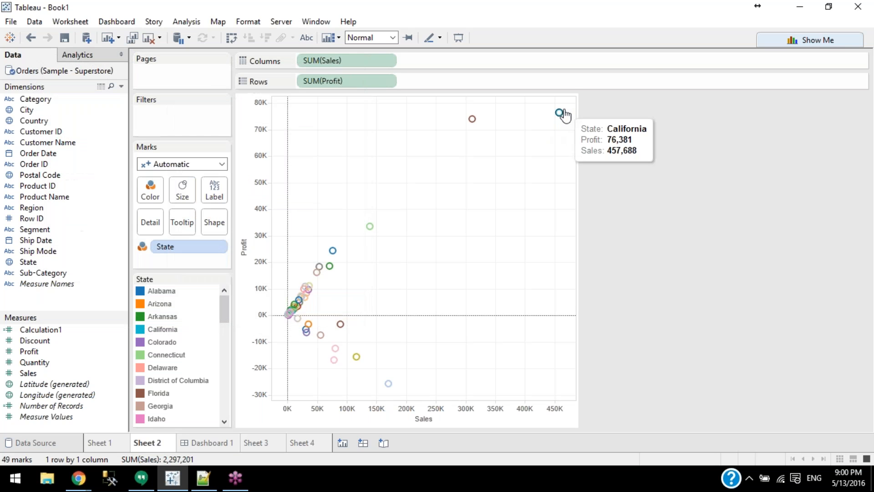
# Open the State color editor and preview the Blue and Red palettes
pyautogui.click(150, 189)
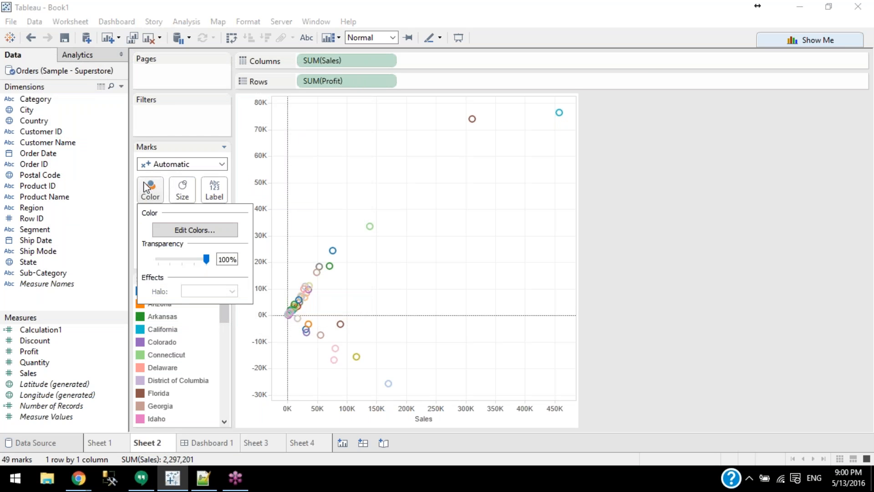
pyautogui.click(167, 229)
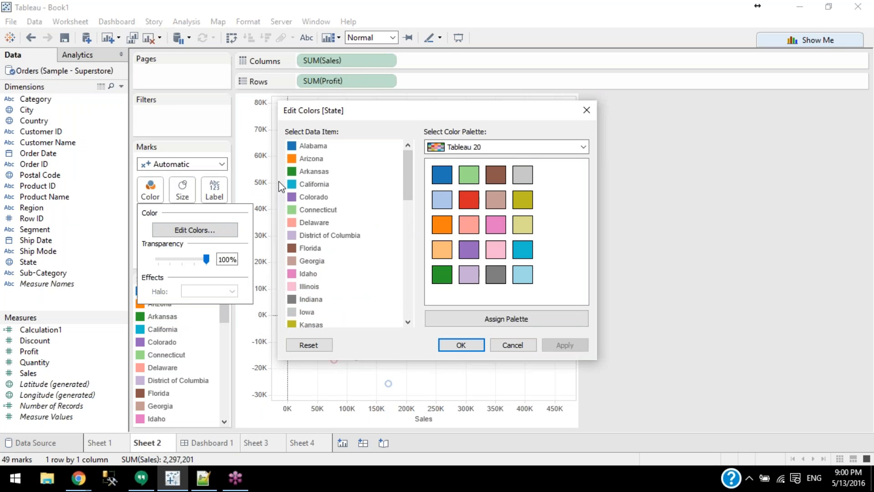
pyautogui.moveTo(407, 181); pyautogui.dragTo(406, 220)
pyautogui.click(461, 144)
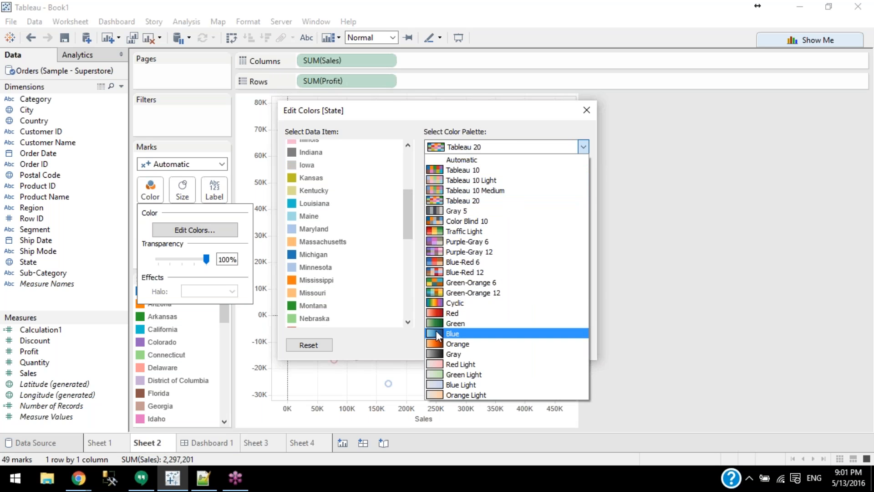
pyautogui.click(438, 333)
pyautogui.click(458, 147)
pyautogui.click(456, 148)
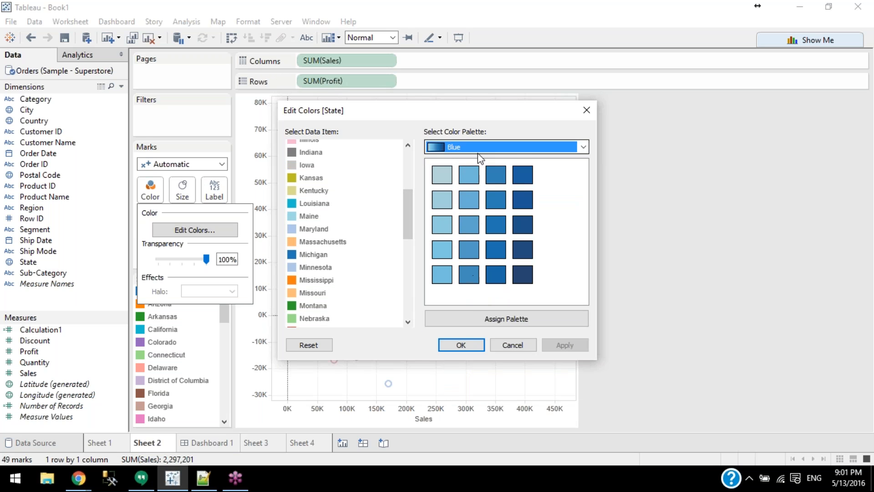
pyautogui.click(481, 147)
pyautogui.click(469, 312)
# Assign the Green palette to all states and apply it to the scatter plot
pyautogui.click(474, 146)
pyautogui.click(472, 324)
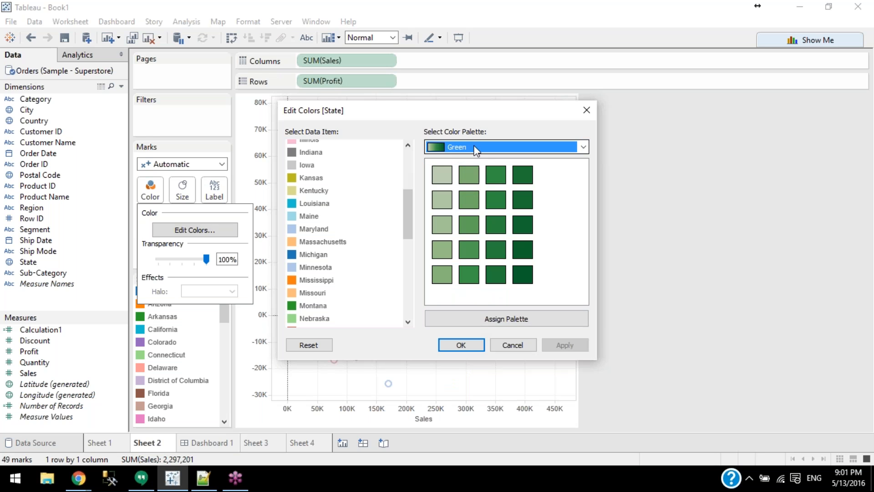
pyautogui.moveTo(408, 201); pyautogui.dragTo(406, 149)
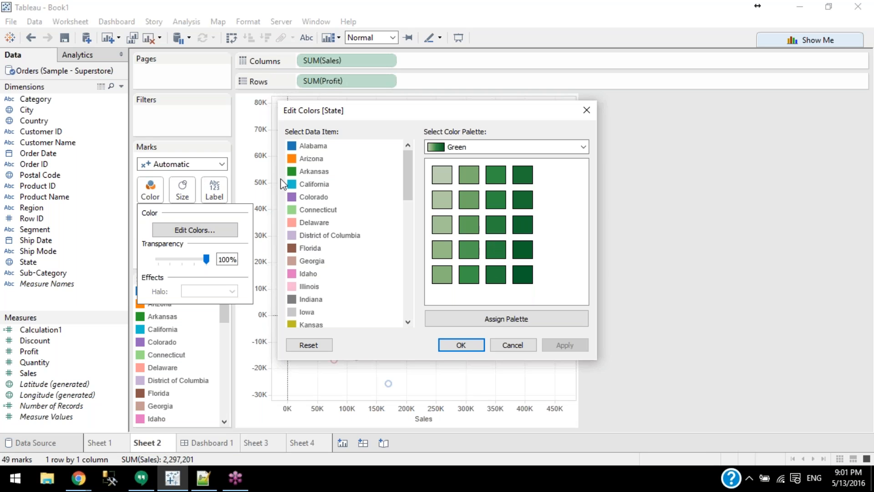
pyautogui.click(497, 319)
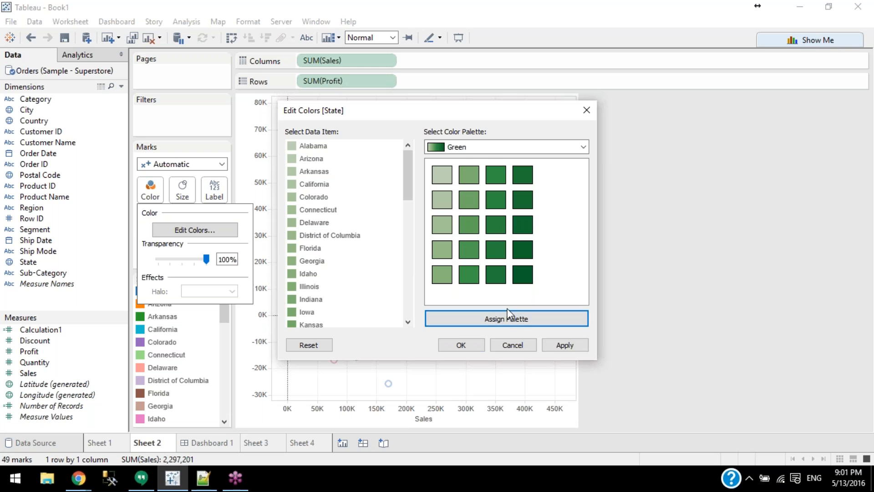
pyautogui.click(565, 345)
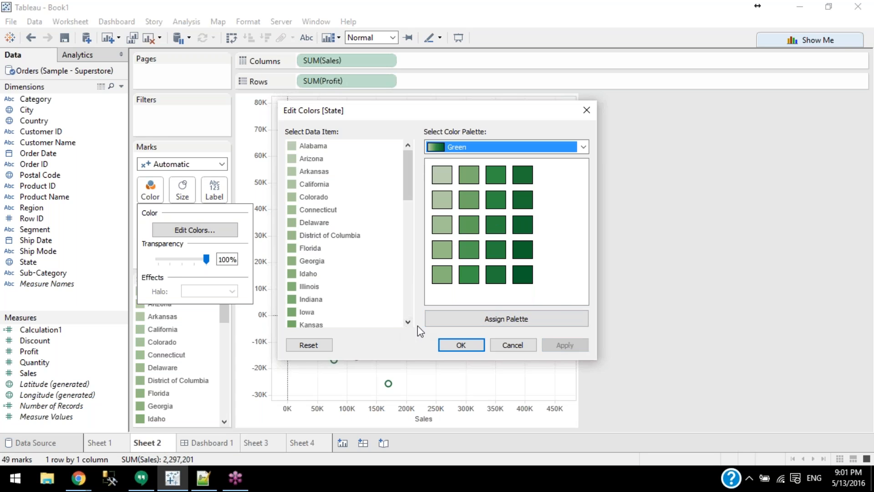
pyautogui.click(445, 345)
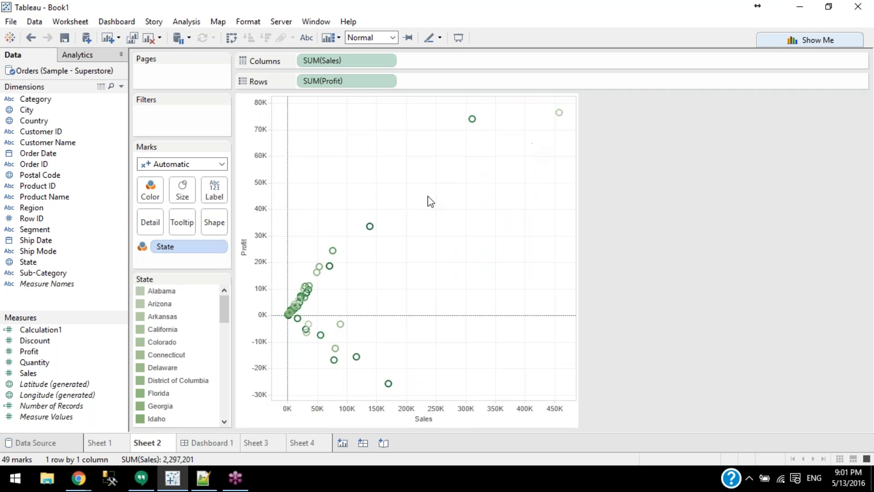
pyautogui.moveTo(228, 312)
pyautogui.mouseDown()
pyautogui.moveTo(225, 415)
pyautogui.moveTo(226, 307)
pyautogui.mouseUp()
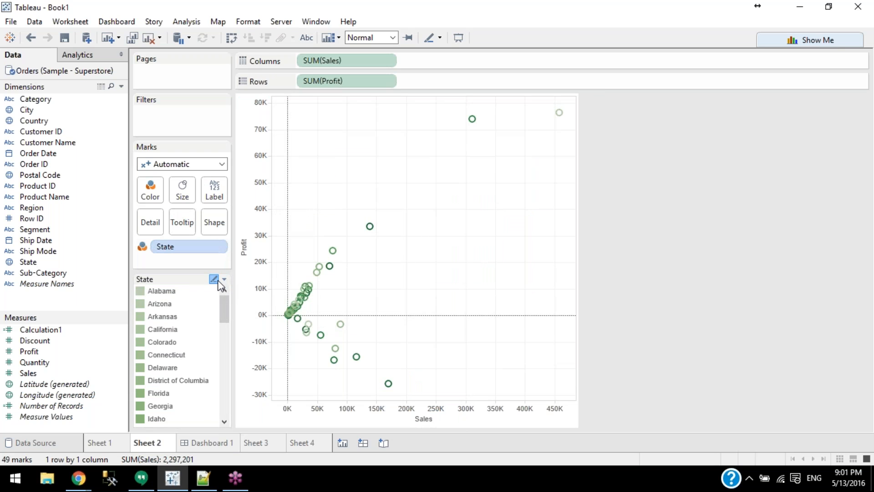
pyautogui.click(154, 192)
pyautogui.click(153, 192)
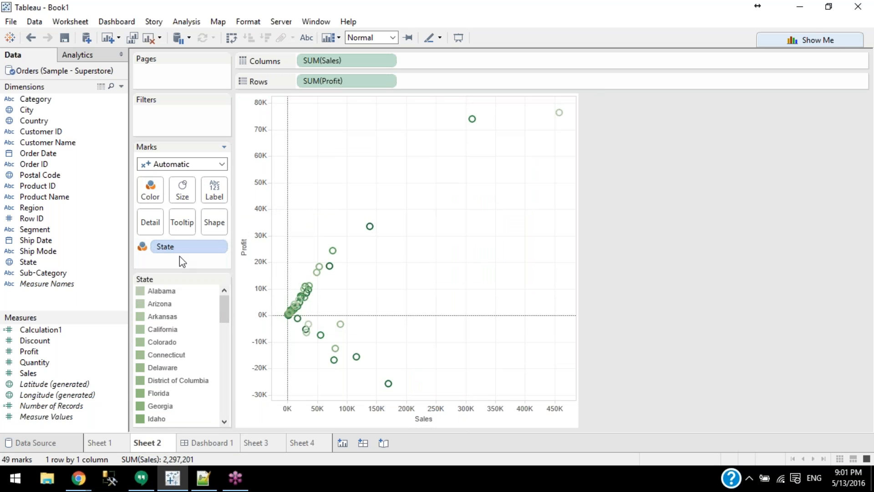
pyautogui.click(213, 283)
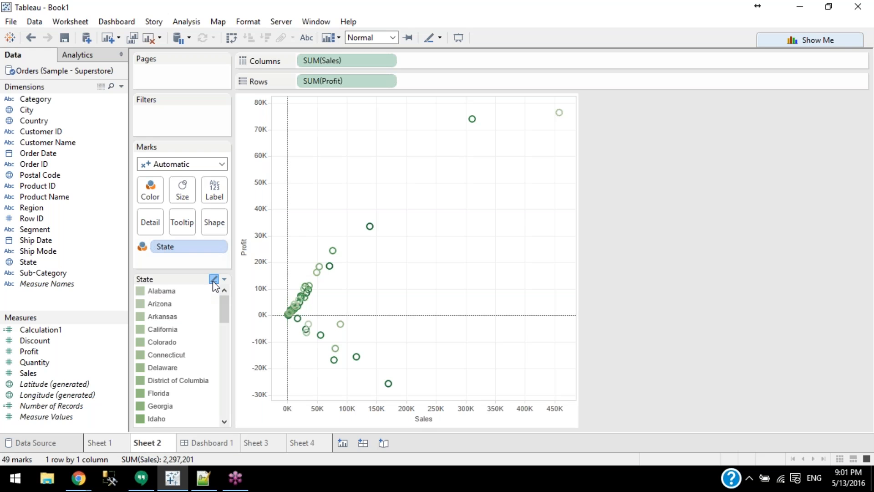
# Edit the State colors from the legend, giving Vermont the darkest red of the Red palette
pyautogui.click(224, 280)
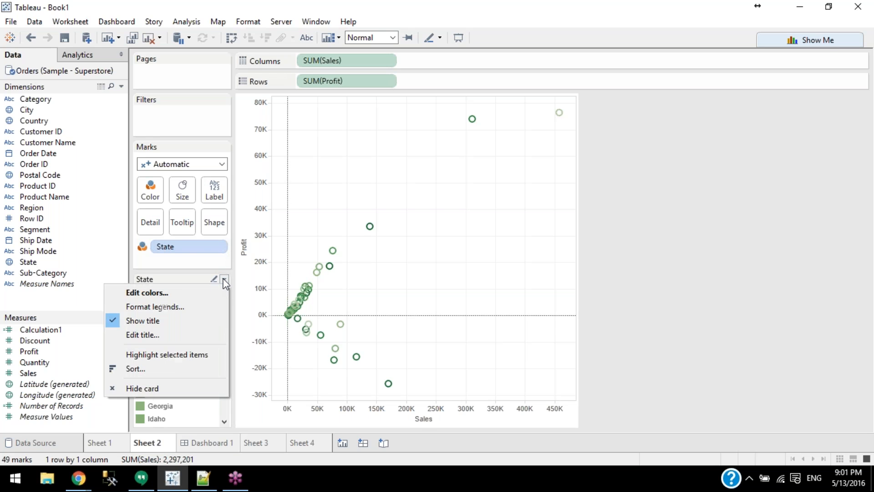
pyautogui.click(165, 287)
pyautogui.scroll(-11, 407, 177)
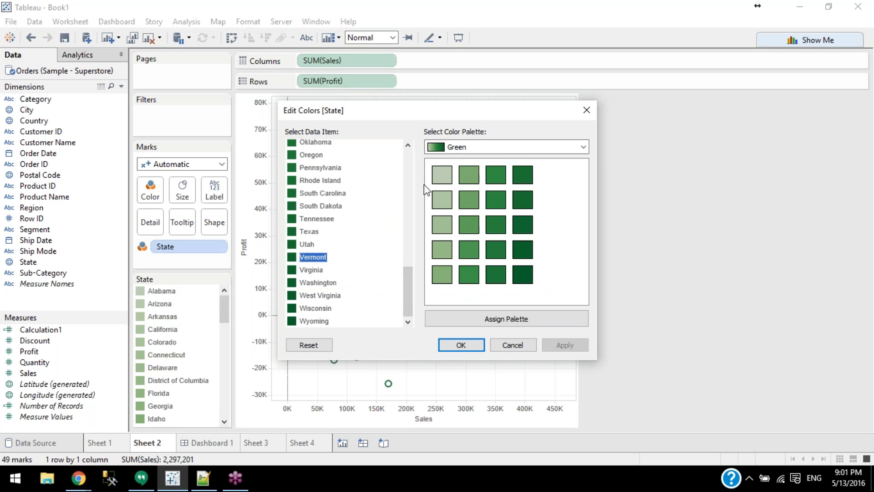
pyautogui.click(460, 147)
pyautogui.click(457, 312)
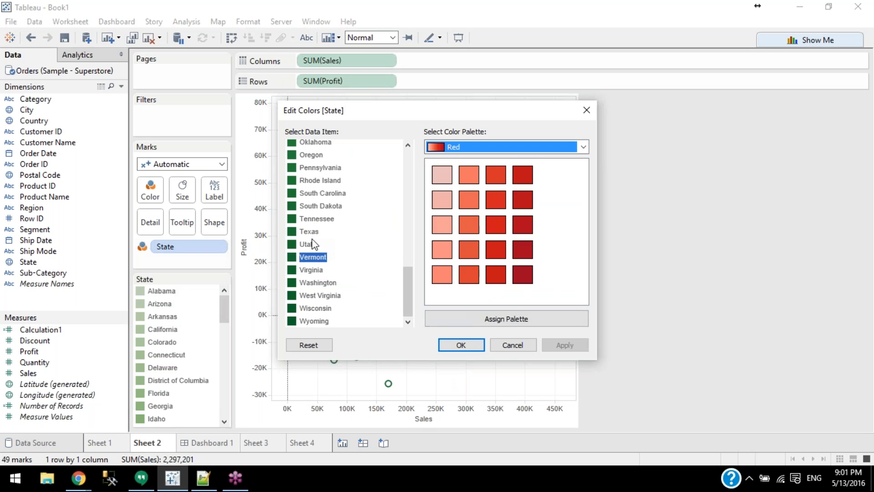
pyautogui.click(522, 274)
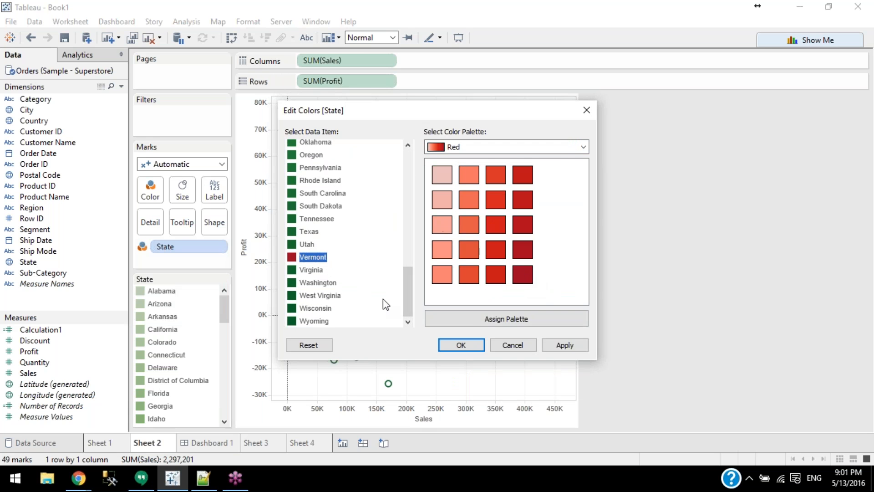
pyautogui.click(458, 344)
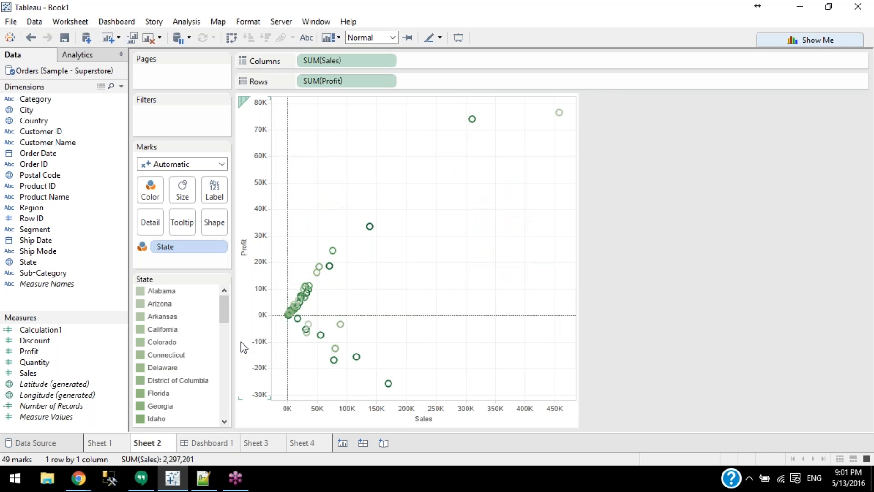
# Give Florida, Georgia, Idaho, Illinois, Indiana and Iowa one shared orange-red color from the Red palette
pyautogui.click(224, 279)
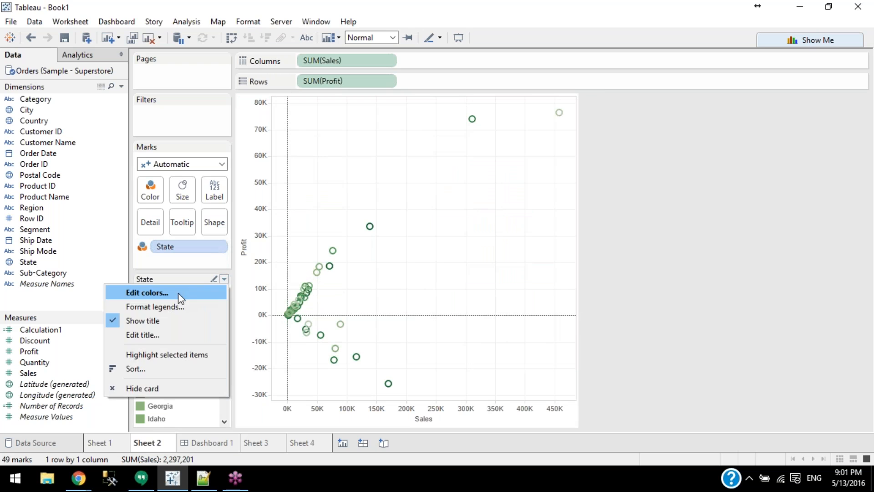
pyautogui.click(179, 294)
pyautogui.moveTo(294, 246); pyautogui.dragTo(314, 312)
pyautogui.click(498, 147)
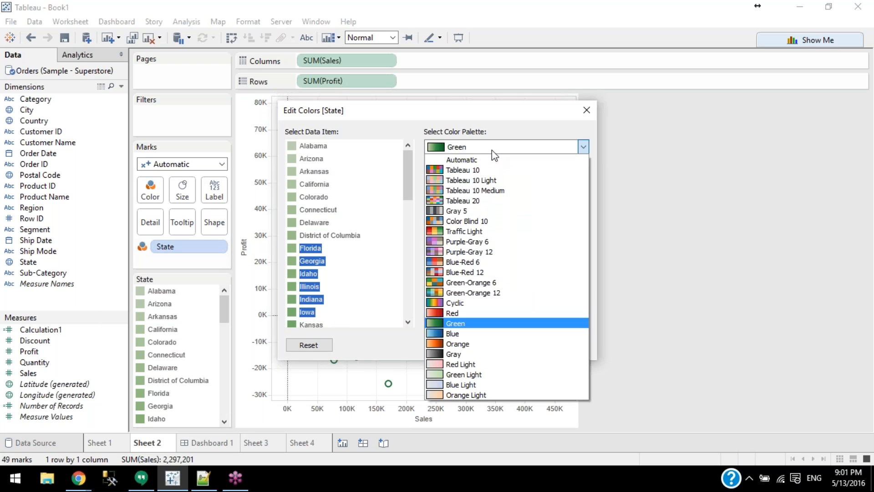
pyautogui.click(455, 312)
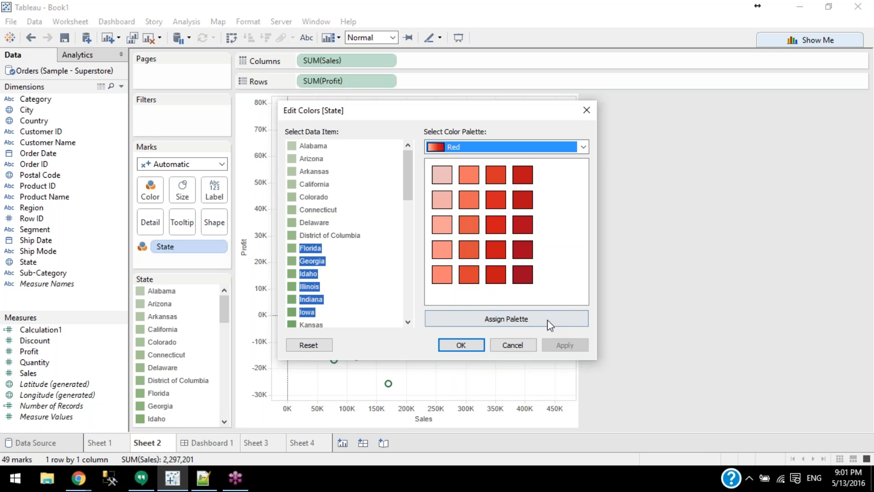
pyautogui.click(477, 221)
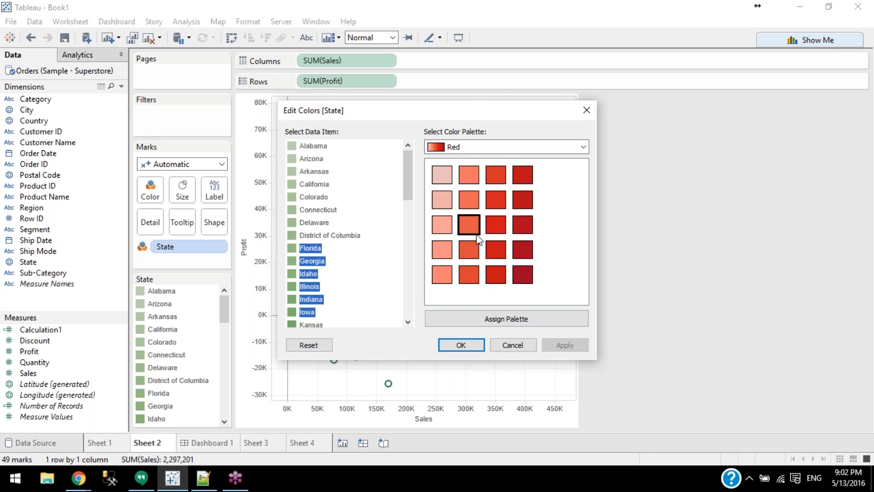
pyautogui.click(553, 347)
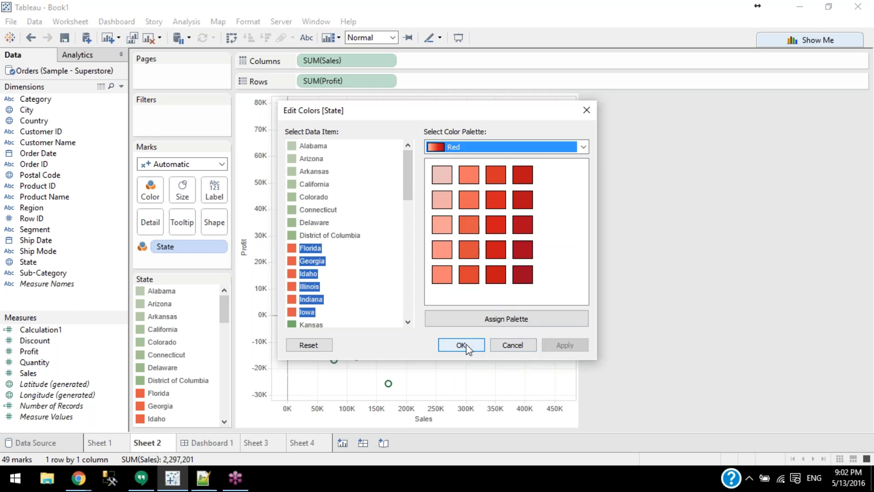
pyautogui.click(465, 346)
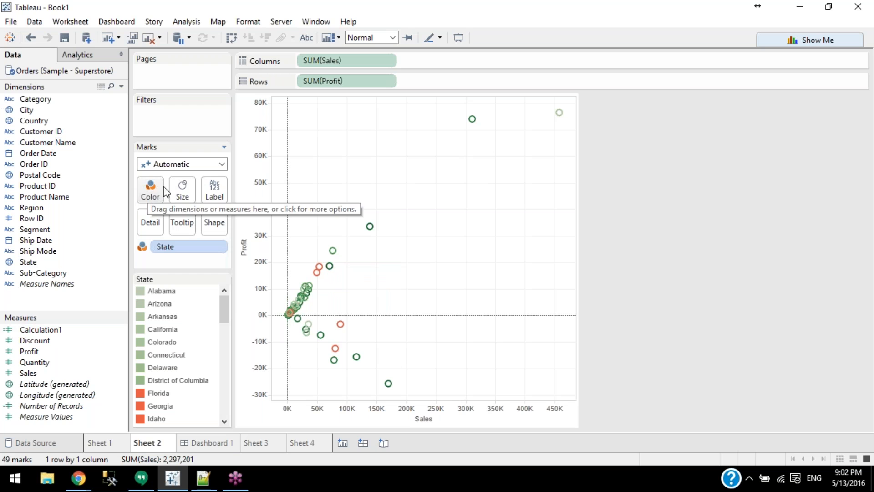
# Enlarge the scatter plot marks slightly and return them to their original size
pyautogui.click(184, 191)
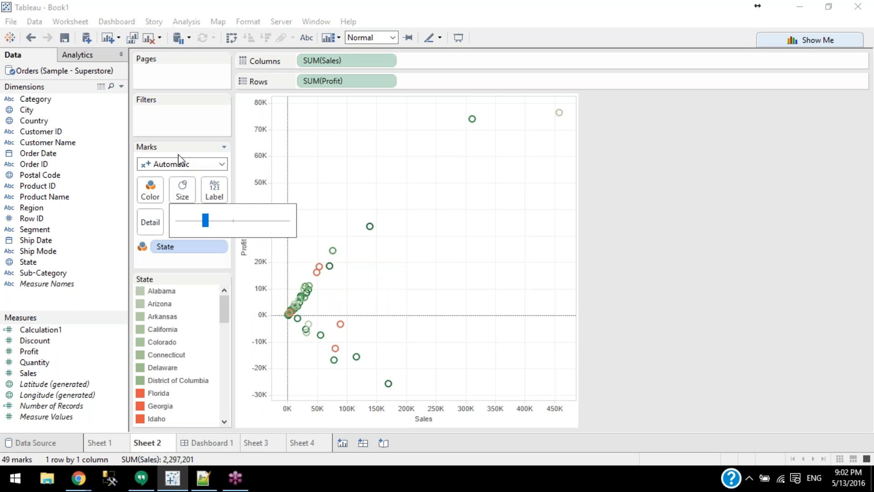
pyautogui.moveTo(204, 219)
pyautogui.mouseDown()
pyautogui.moveTo(250, 222)
pyautogui.moveTo(210, 223)
pyautogui.mouseUp()
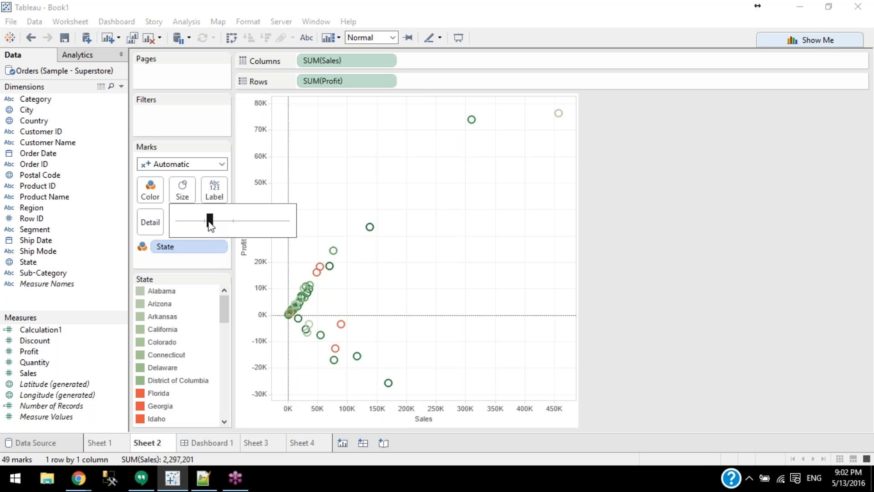
pyautogui.click(182, 192)
pyautogui.moveTo(208, 220)
pyautogui.mouseDown()
pyautogui.moveTo(185, 222)
pyautogui.moveTo(257, 223)
pyautogui.moveTo(207, 221)
pyautogui.mouseUp()
pyautogui.click(627, 216)
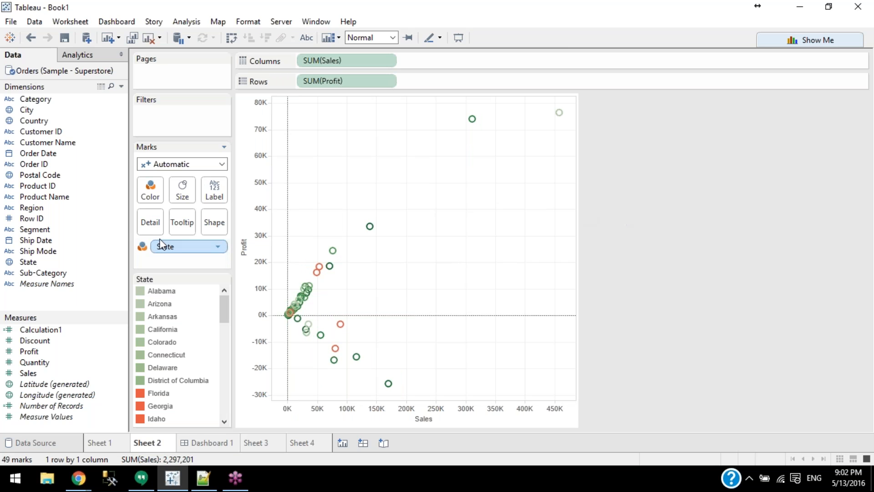
# Encode Region by mark size on the scatter plot, keeping State on color
pyautogui.moveTo(164, 249)
pyautogui.mouseDown()
pyautogui.moveTo(519, 218)
pyautogui.moveTo(168, 246)
pyautogui.mouseUp()
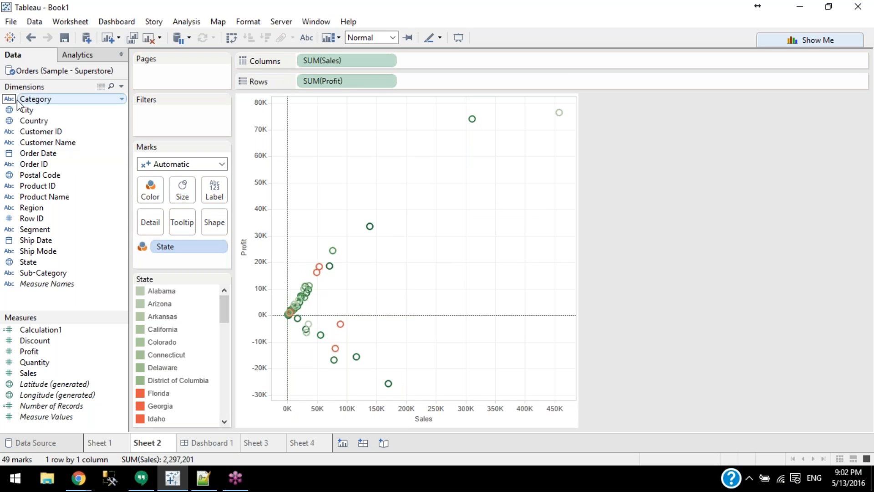
pyautogui.moveTo(29, 98); pyautogui.dragTo(55, 98)
pyautogui.moveTo(32, 209); pyautogui.dragTo(183, 191)
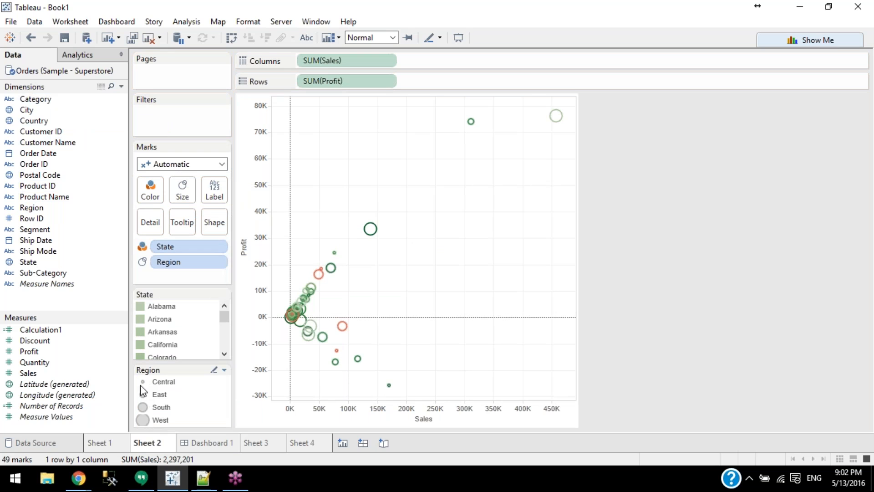
pyautogui.click(182, 186)
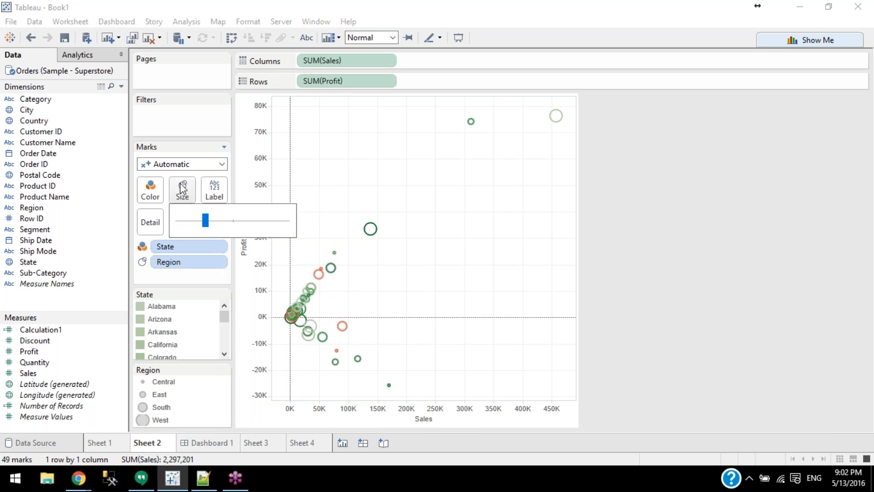
pyautogui.moveTo(205, 221)
pyautogui.mouseDown()
pyautogui.moveTo(248, 220)
pyautogui.moveTo(193, 227)
pyautogui.moveTo(206, 228)
pyautogui.mouseUp()
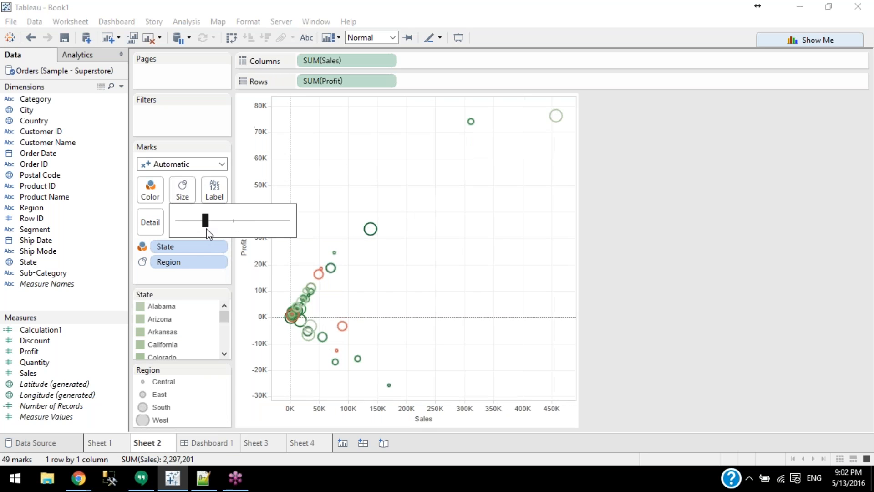
# Edit the Region sizes, widening the mark size range to about a third of the scale and reversing the order, and apply it
pyautogui.click(224, 371)
pyautogui.click(195, 381)
pyautogui.click(282, 242)
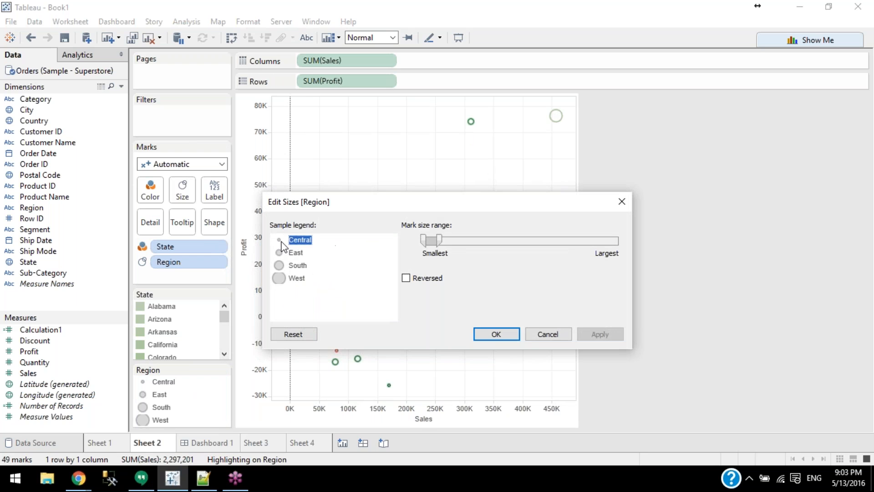
pyautogui.moveTo(433, 240); pyautogui.dragTo(494, 236)
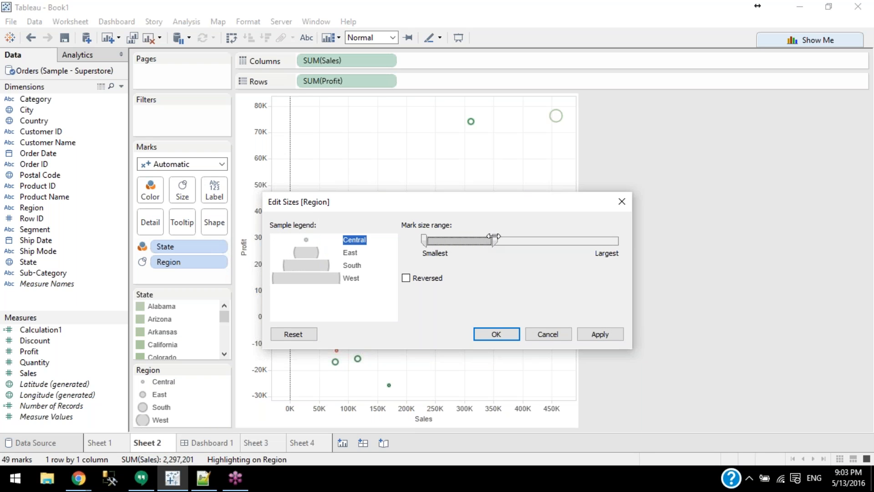
pyautogui.click(411, 276)
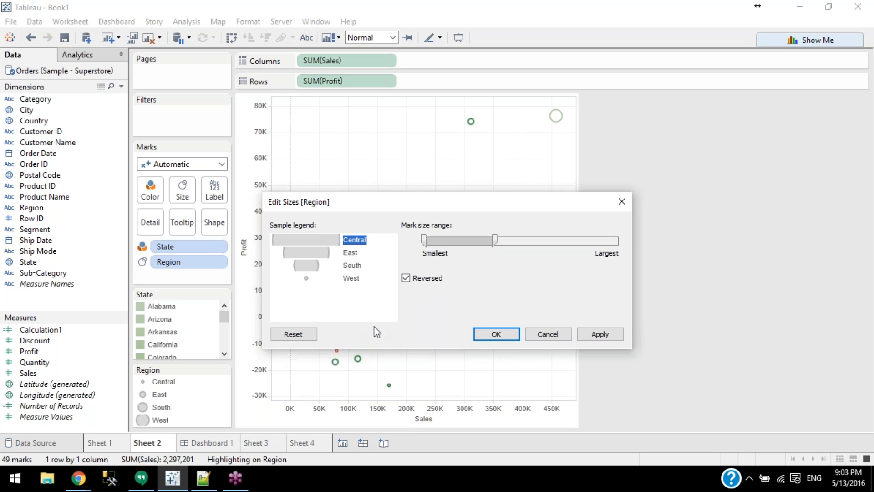
pyautogui.click(608, 332)
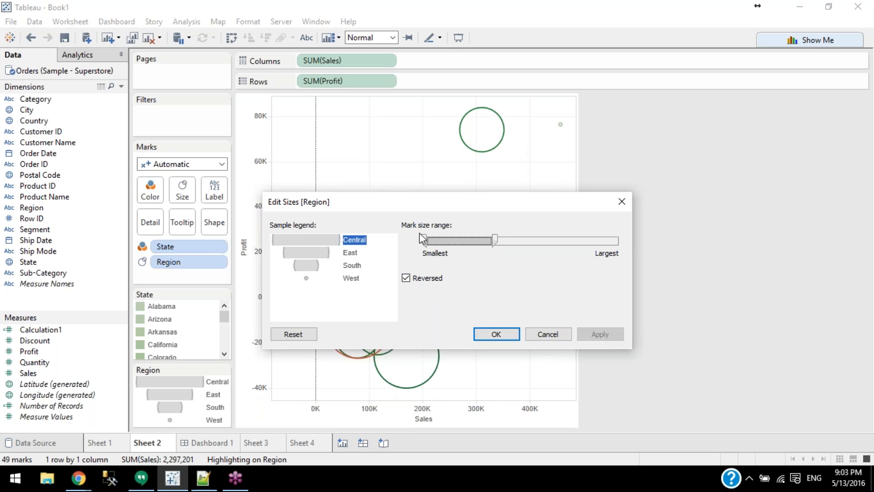
# Narrow the Region mark size range to the smallest end of the scale, keeping the order reversed, and apply it
pyautogui.moveTo(494, 239); pyautogui.dragTo(436, 239)
pyautogui.click(601, 335)
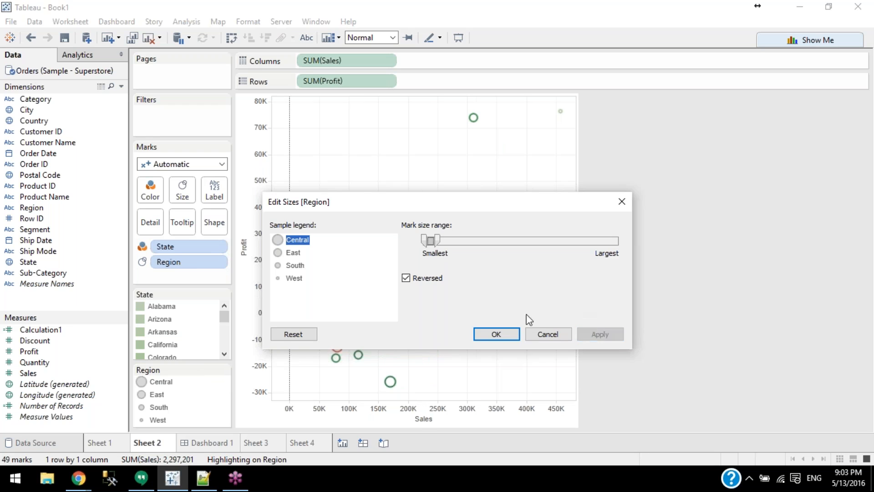
pyautogui.click(496, 335)
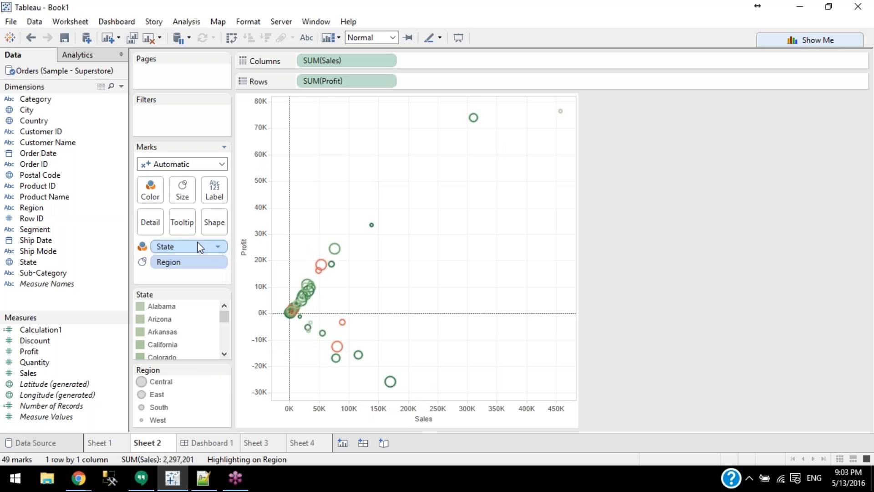
# Remove State from the marks and encode Region by shape instead of size
pyautogui.moveTo(166, 246); pyautogui.dragTo(629, 149)
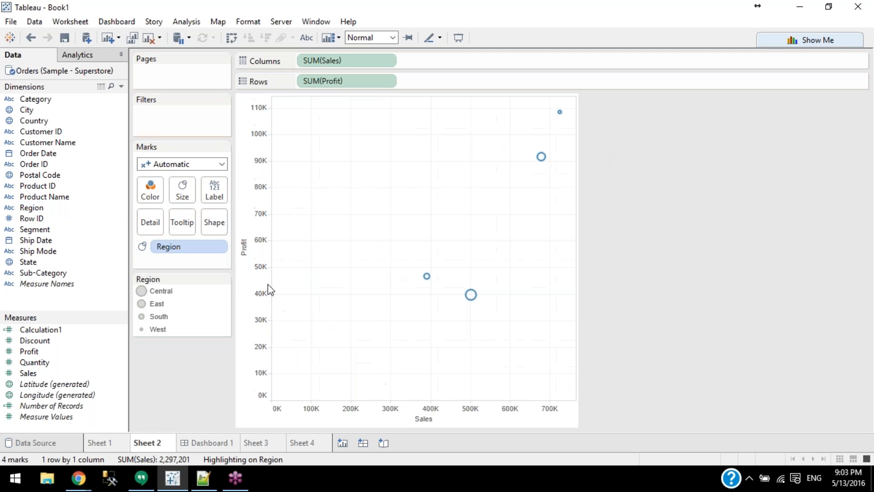
pyautogui.moveTo(178, 250); pyautogui.dragTo(214, 217)
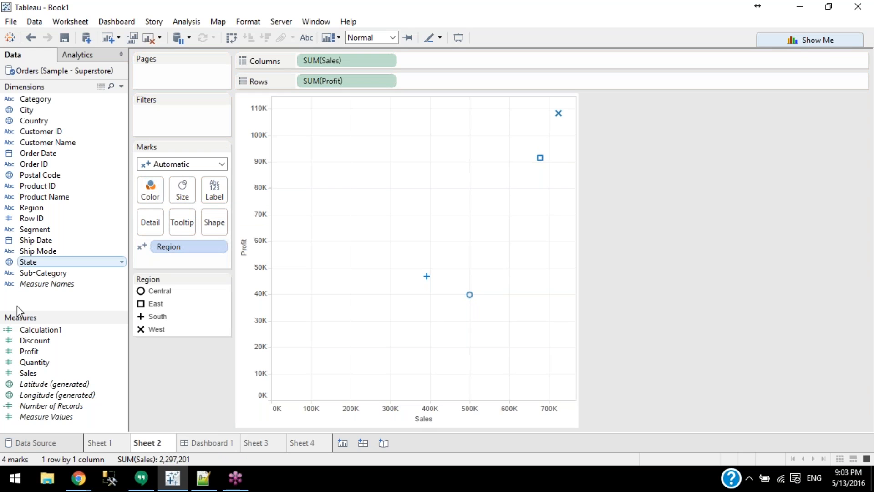
# Give the Central region the upward triangle from the Default shape palette and check its mark on the plot
pyautogui.click(211, 217)
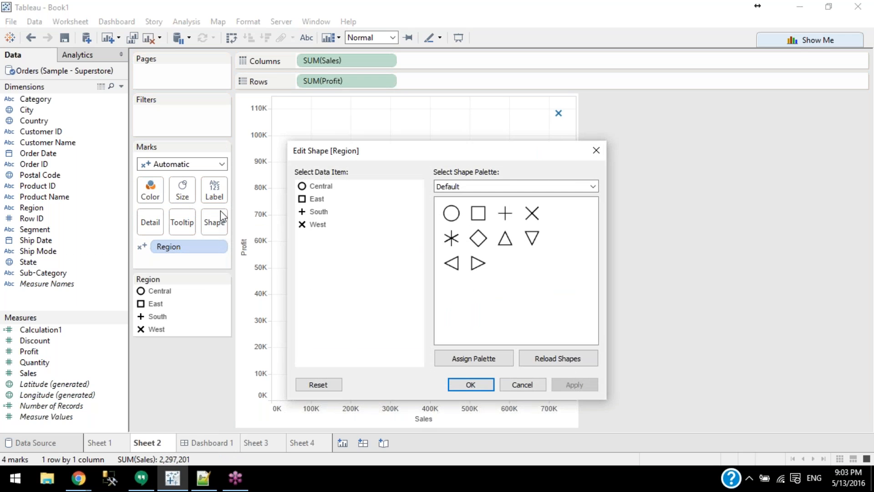
pyautogui.click(333, 187)
pyautogui.click(504, 241)
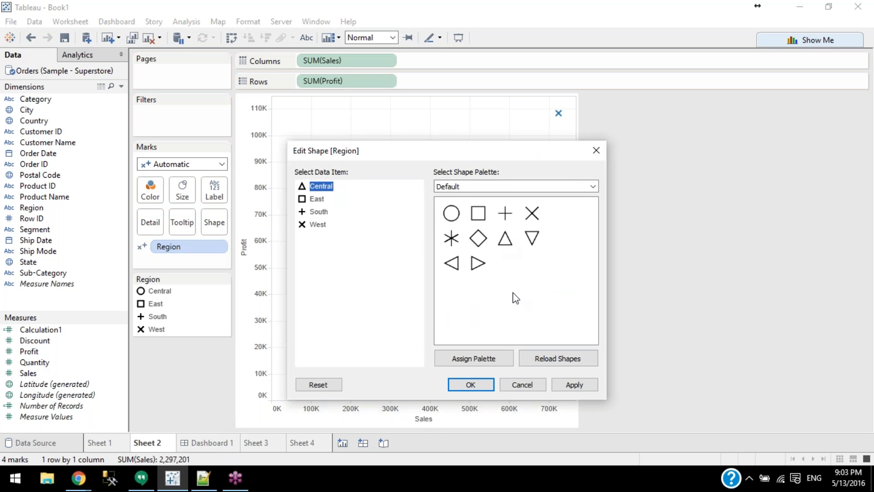
pyautogui.click(581, 386)
pyautogui.click(522, 385)
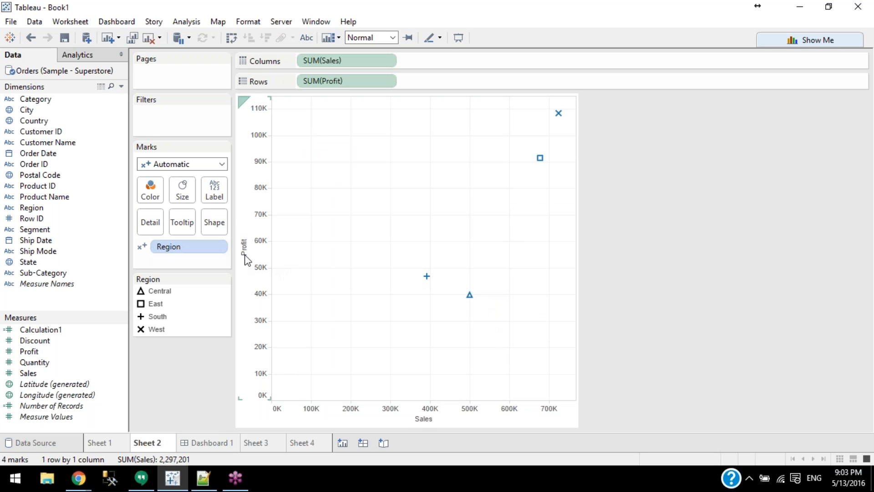
pyautogui.moveTo(470, 303)
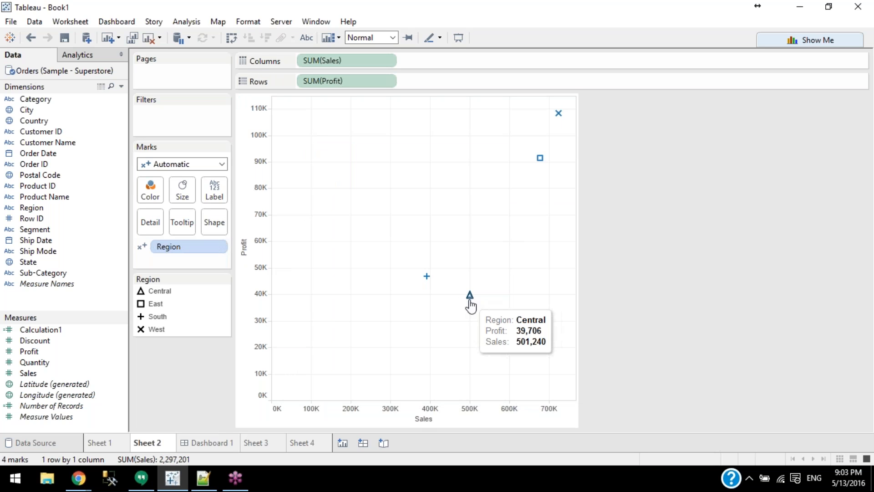
# Change the Central region's shape back to the circle of the Default palette
pyautogui.click(212, 224)
pyautogui.click(319, 187)
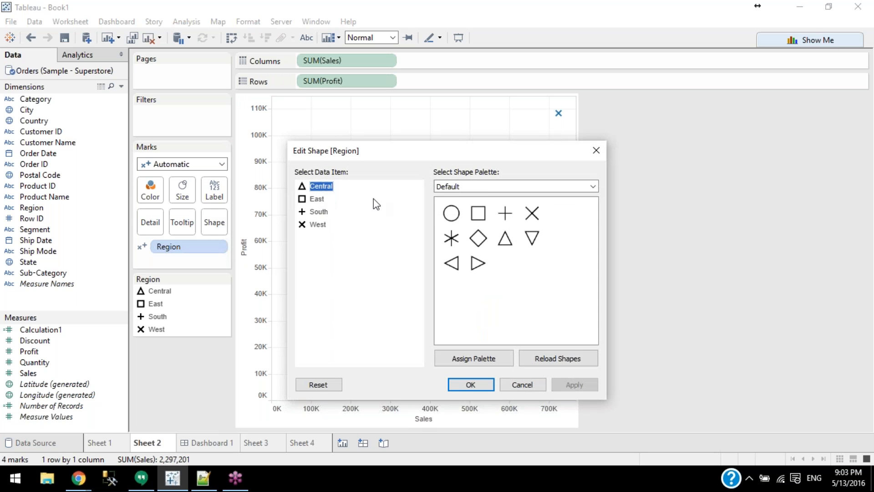
pyautogui.click(450, 220)
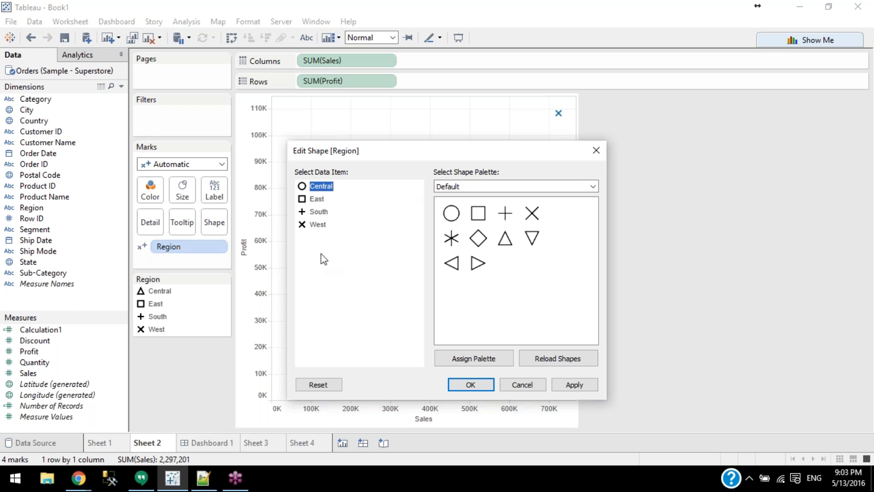
pyautogui.click(573, 386)
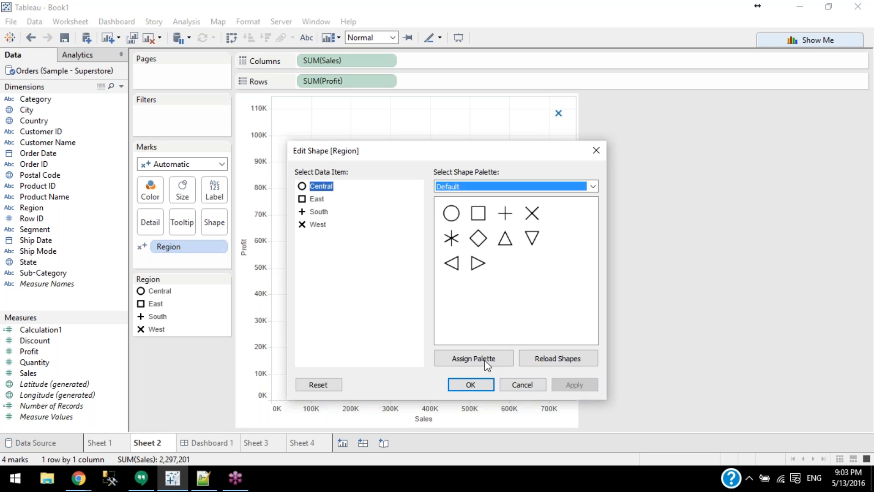
pyautogui.click(469, 384)
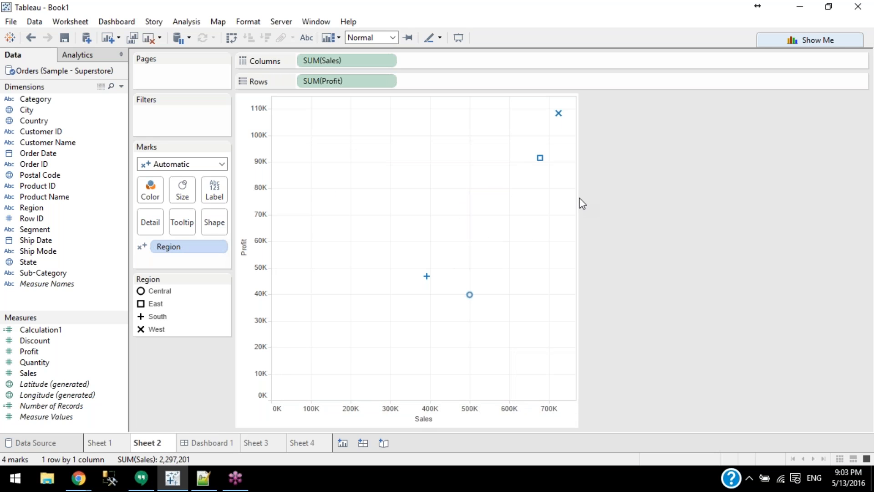
# Preview the Filled and Arrows shape palettes in the Region shape editor
pyautogui.click(215, 221)
pyautogui.click(503, 186)
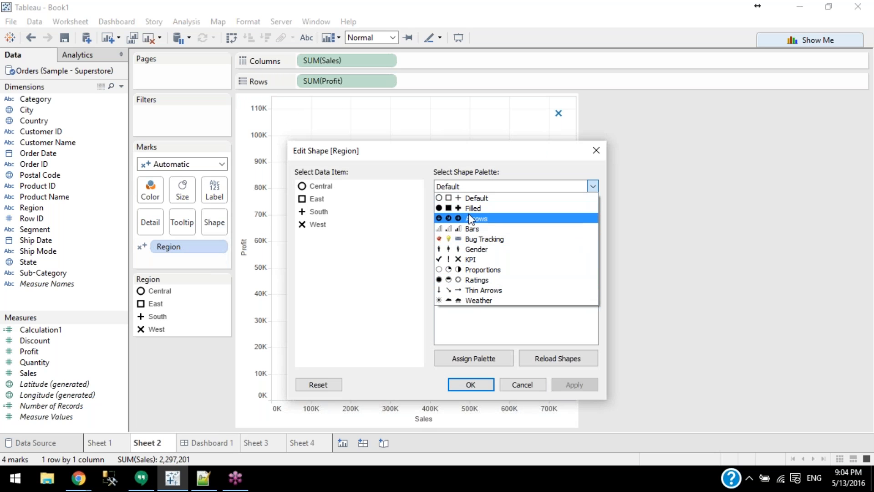
pyautogui.click(471, 206)
pyautogui.click(476, 187)
pyautogui.click(476, 219)
# Switch the Region shape editor to the Gender palette and reload the shapes
pyautogui.click(476, 186)
pyautogui.click(476, 249)
pyautogui.click(462, 214)
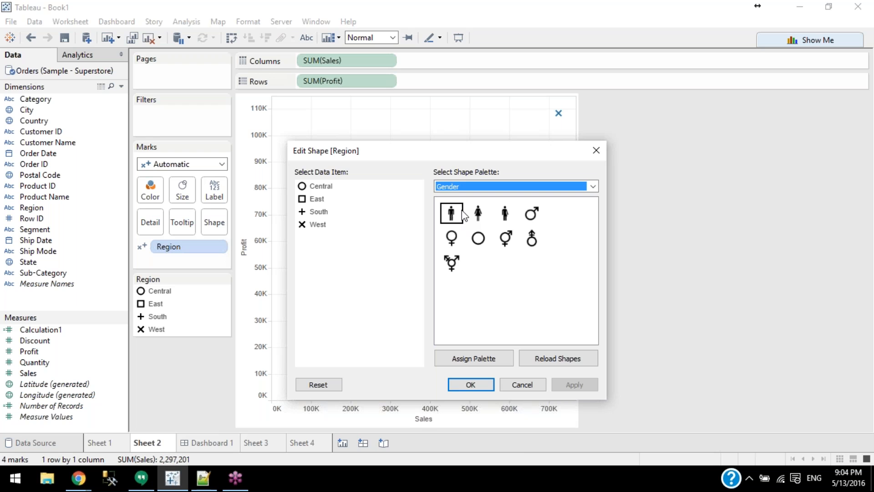
pyautogui.click(561, 359)
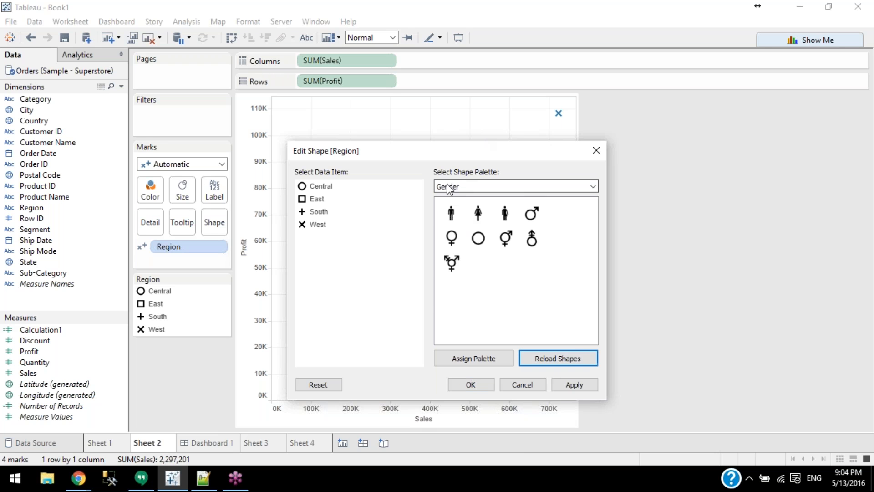
pyautogui.click(458, 187)
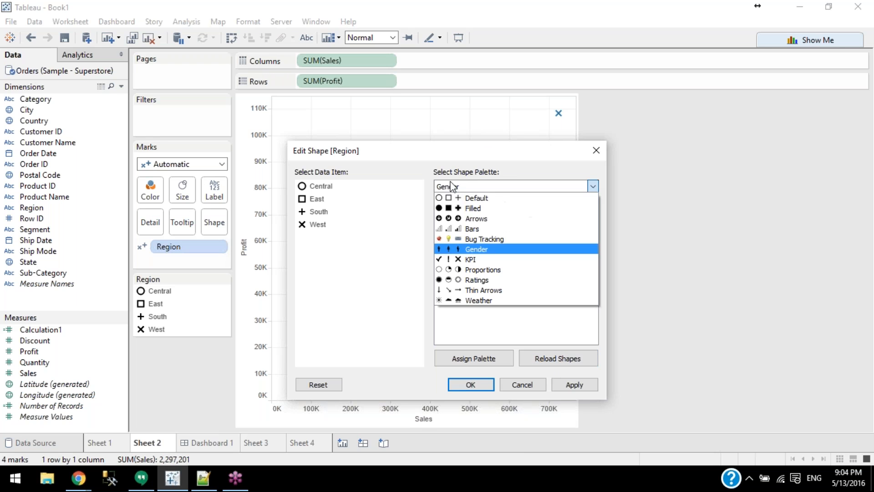
pyautogui.click(480, 318)
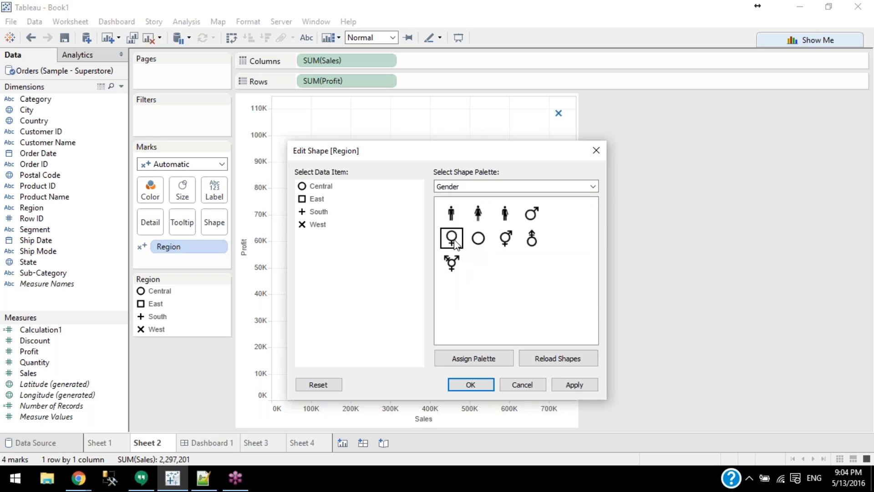
pyautogui.click(545, 351)
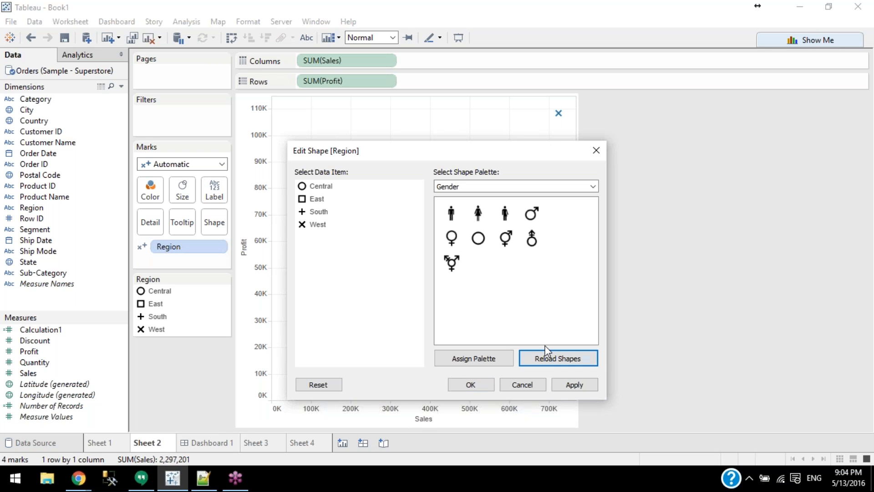
# Assign the last symbol of the Gender palette to the Central region, apply it and check its mark on the plot
pyautogui.click(322, 185)
pyautogui.click(453, 264)
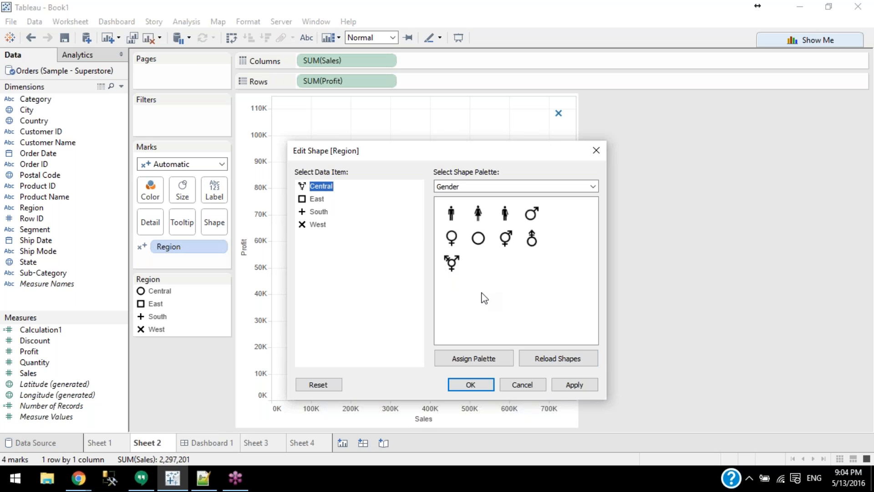
pyautogui.click(574, 382)
pyautogui.click(471, 384)
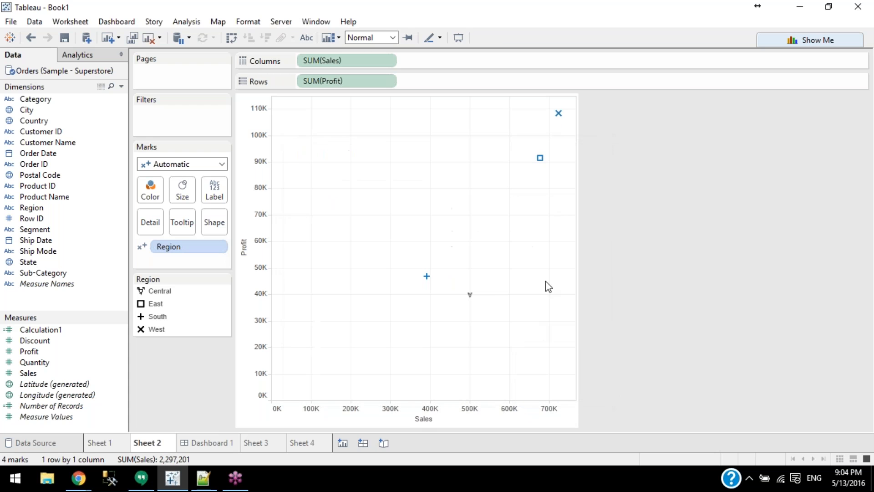
pyautogui.click(470, 295)
pyautogui.click(342, 310)
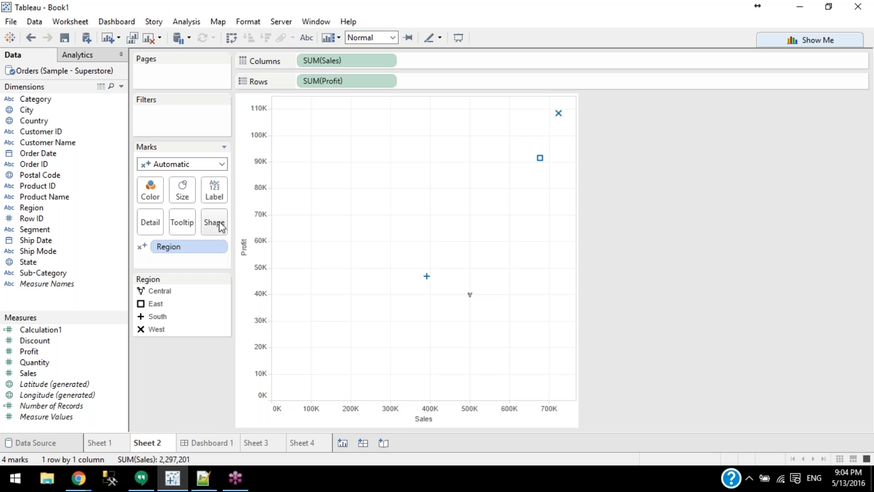
# Enlarge all marks to about the middle of the size range and select the Central mark
pyautogui.click(184, 190)
pyautogui.moveTo(206, 221); pyautogui.dragTo(236, 222)
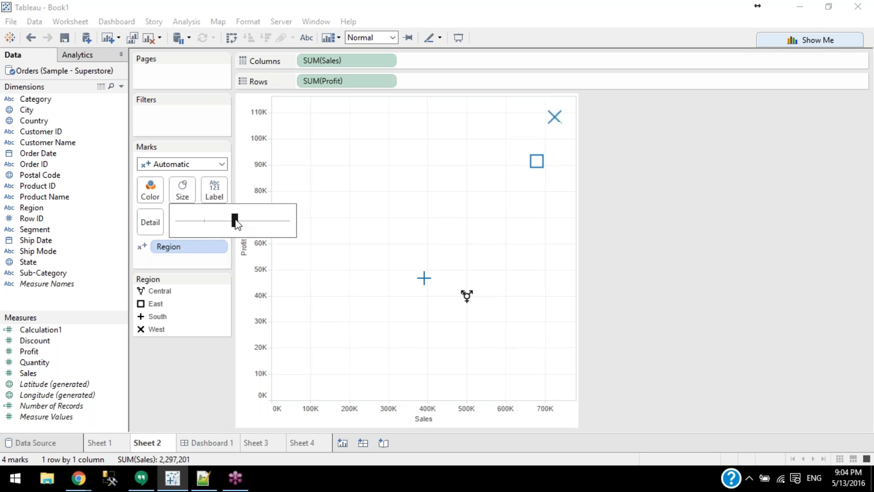
pyautogui.click(517, 288)
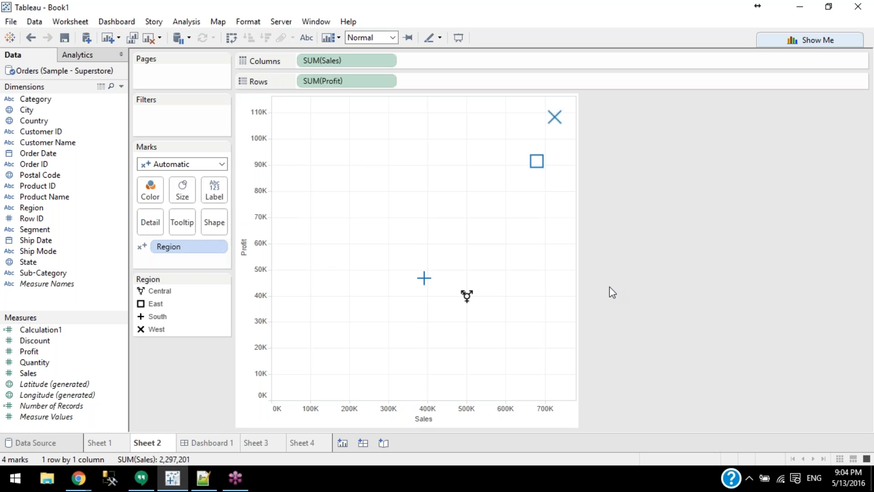
pyautogui.click(466, 295)
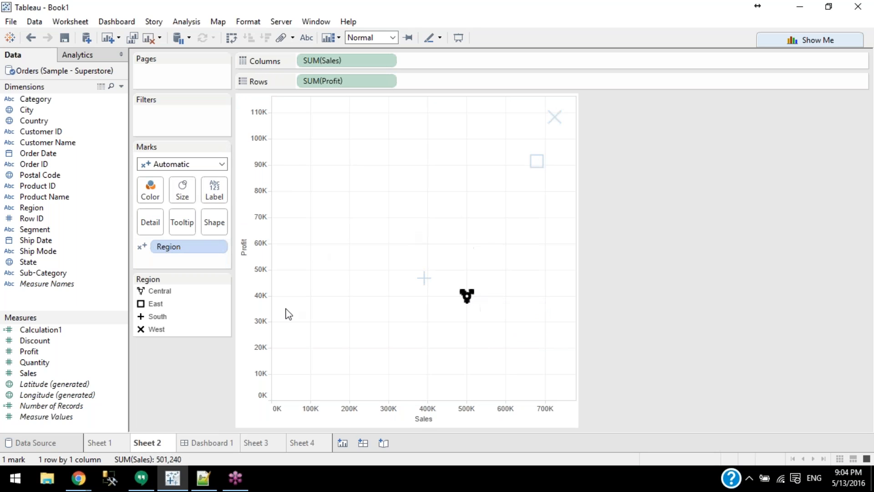
# Deselect the Central mark and look at the label options for the plot's marks
pyautogui.click(182, 371)
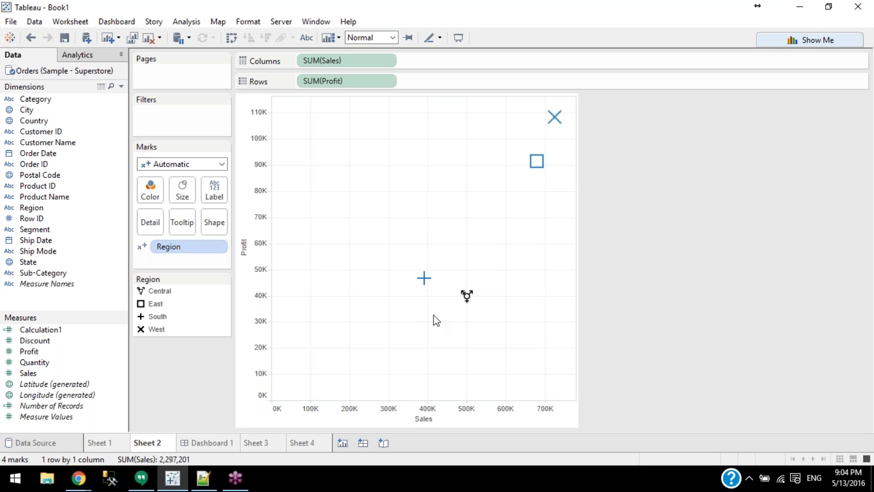
pyautogui.rightClick(465, 296)
pyautogui.click(368, 301)
pyautogui.click(209, 200)
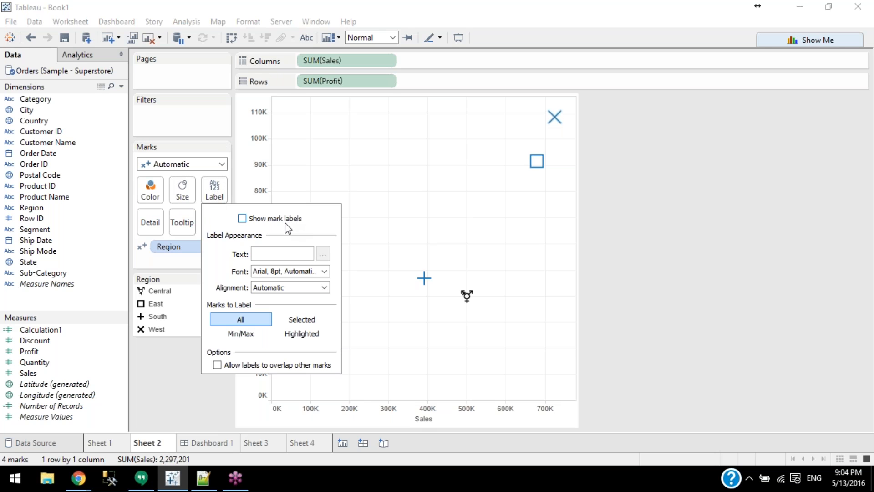
pyautogui.click(453, 318)
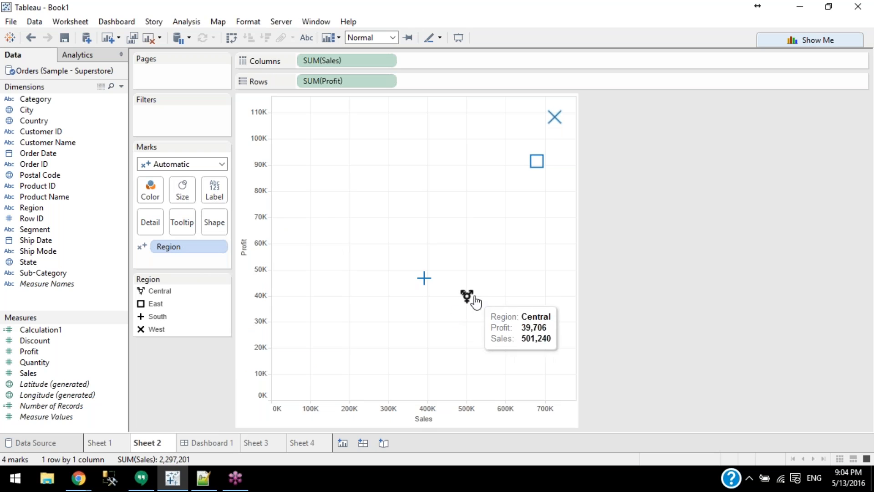
# Turn on mark labels and label the marks with Region, keeping Region on Shape as well
pyautogui.click(213, 194)
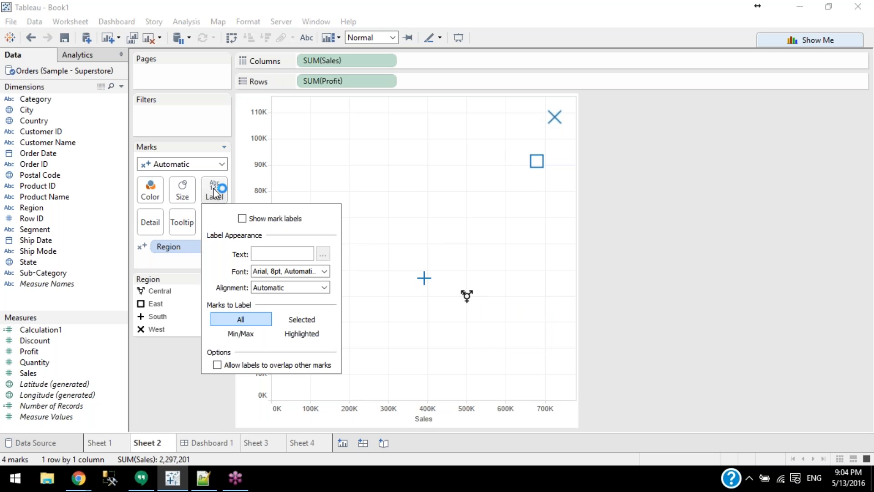
pyautogui.click(242, 219)
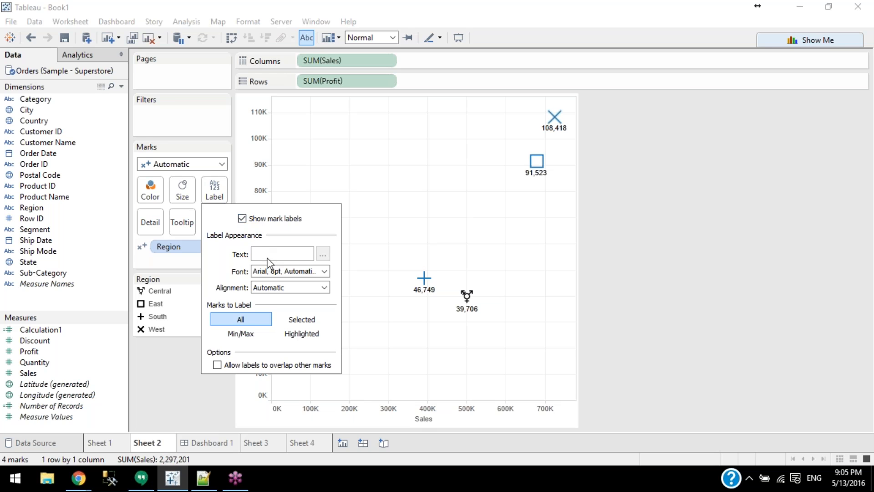
pyautogui.click(260, 221)
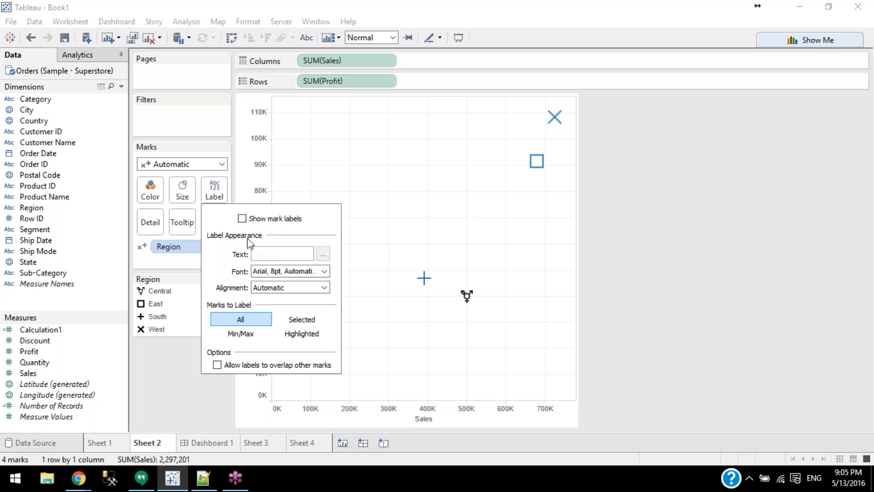
pyautogui.click(242, 220)
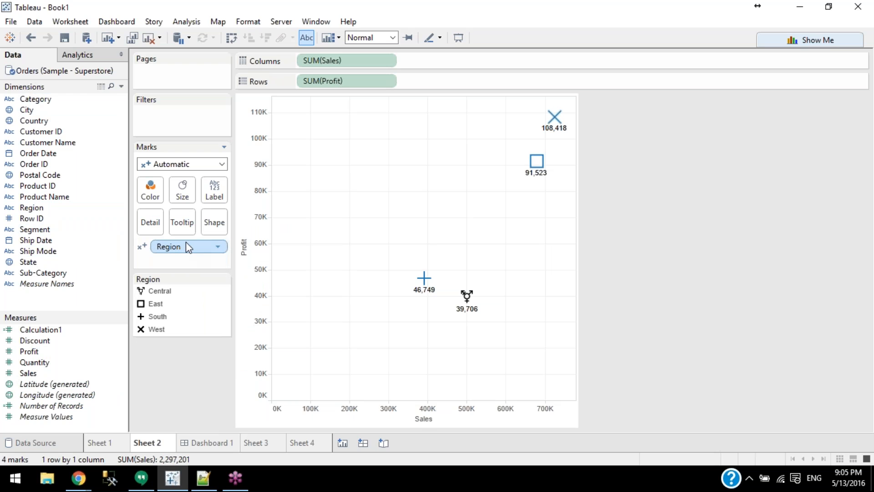
pyautogui.click(168, 249)
pyautogui.moveTo(169, 252); pyautogui.dragTo(210, 192)
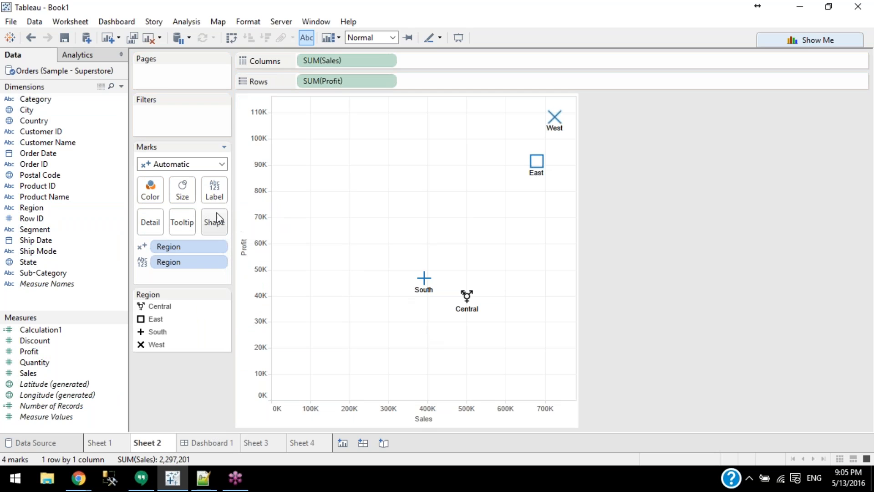
# Look at the <Region> label text in the label editor and close it without changes
pyautogui.click(212, 191)
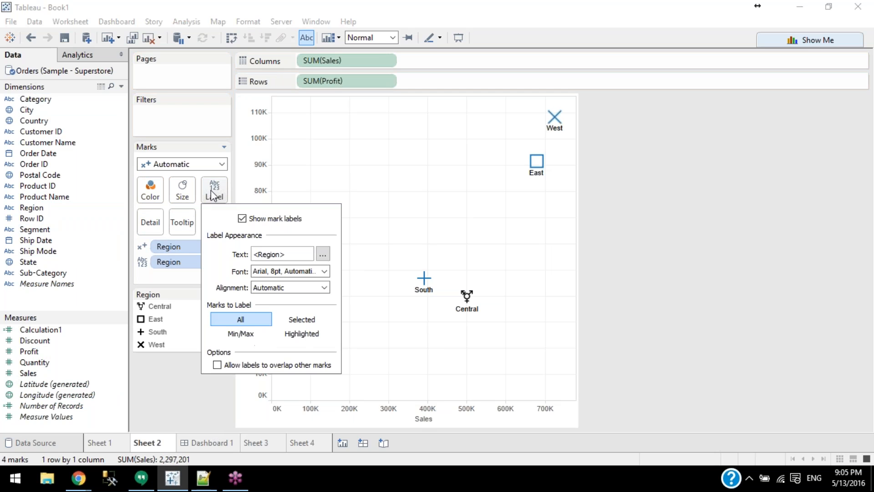
pyautogui.click(323, 254)
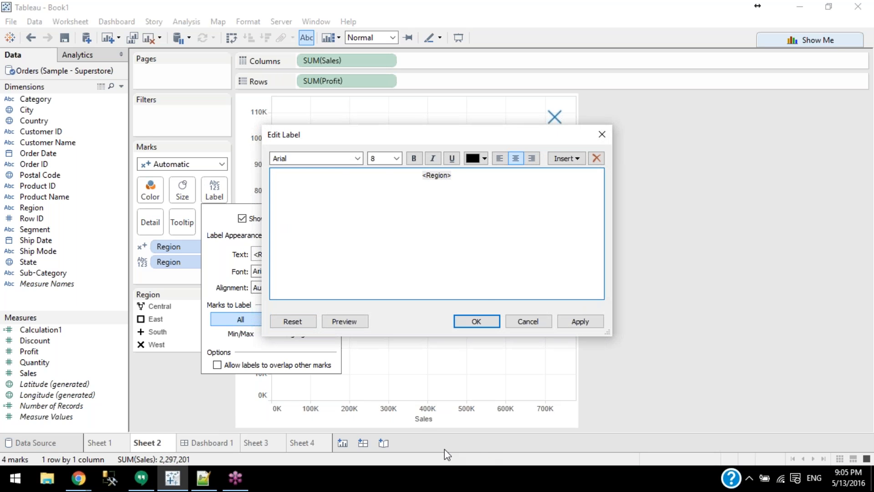
pyautogui.click(603, 132)
pyautogui.click(412, 203)
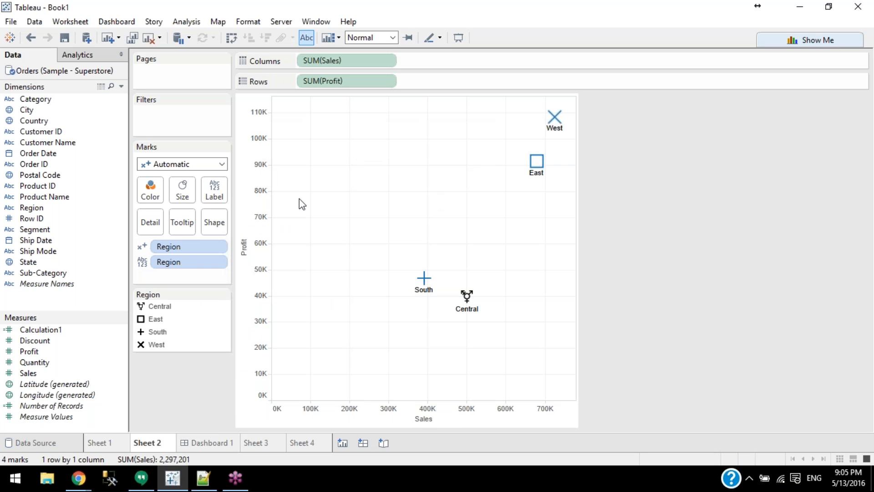
pyautogui.click(210, 191)
pyautogui.click(462, 268)
# Try to set the mark labels' font size to 15
pyautogui.click(219, 195)
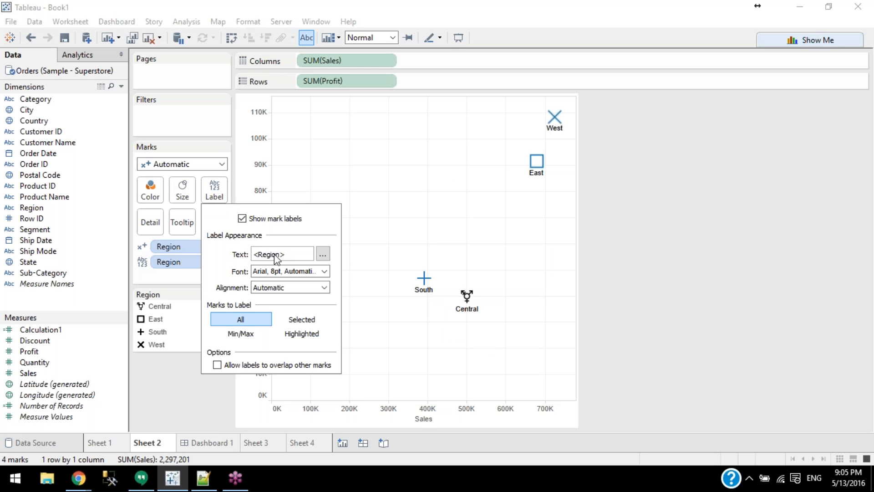
pyautogui.click(275, 272)
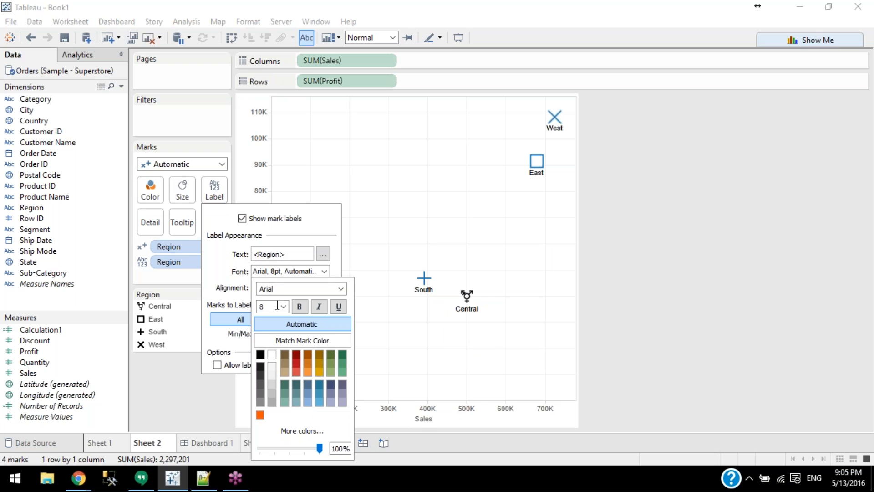
pyautogui.doubleClick(277, 307)
pyautogui.write('15')
pyautogui.click(293, 450)
pyautogui.click(461, 345)
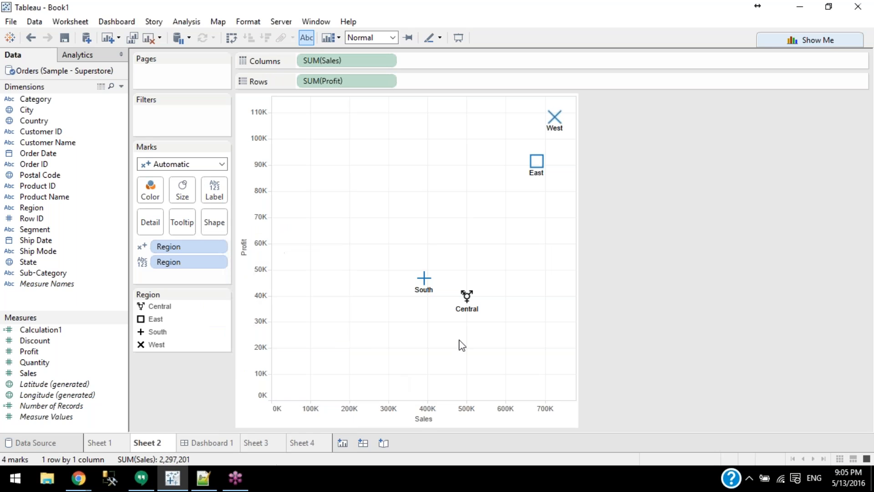
# Try left horizontal label alignment with middle and top vertical alignment, and restore both alignments to Automatic
pyautogui.click(214, 191)
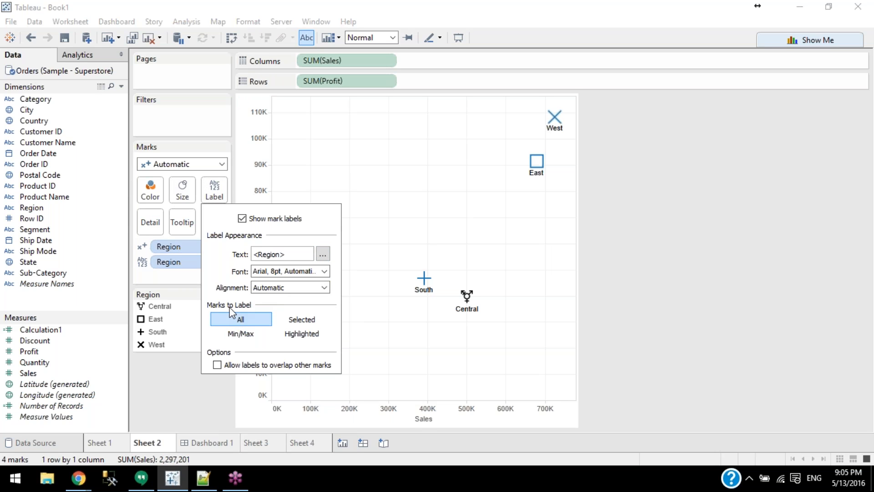
pyautogui.click(270, 289)
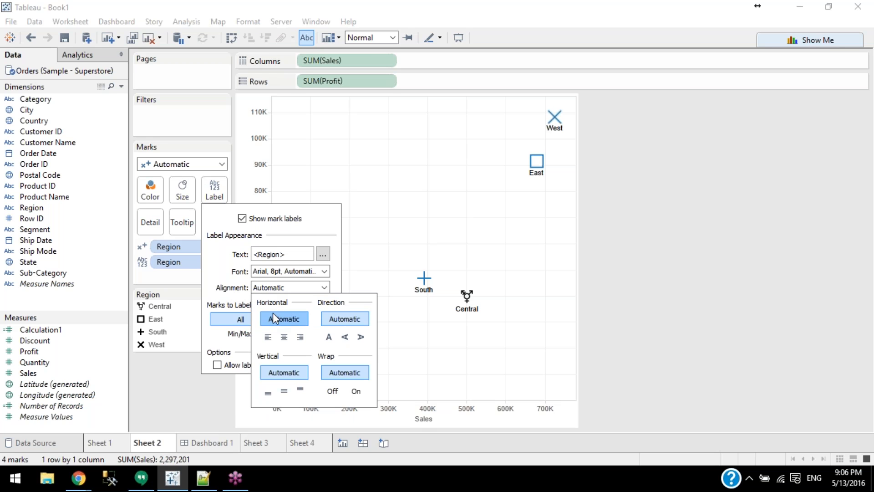
pyautogui.click(268, 337)
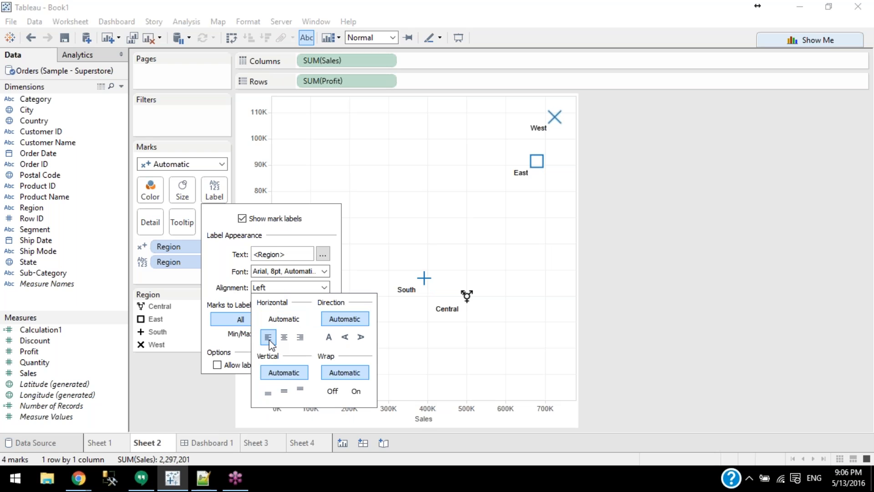
pyautogui.click(285, 391)
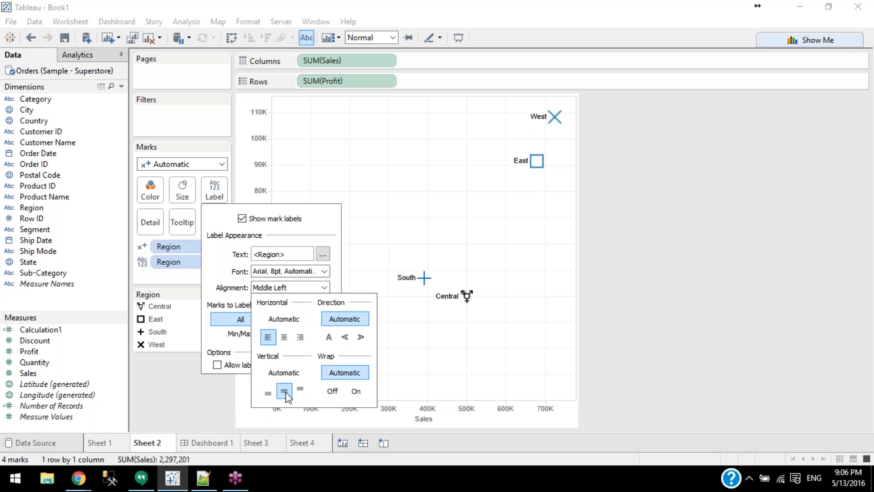
pyautogui.click(300, 389)
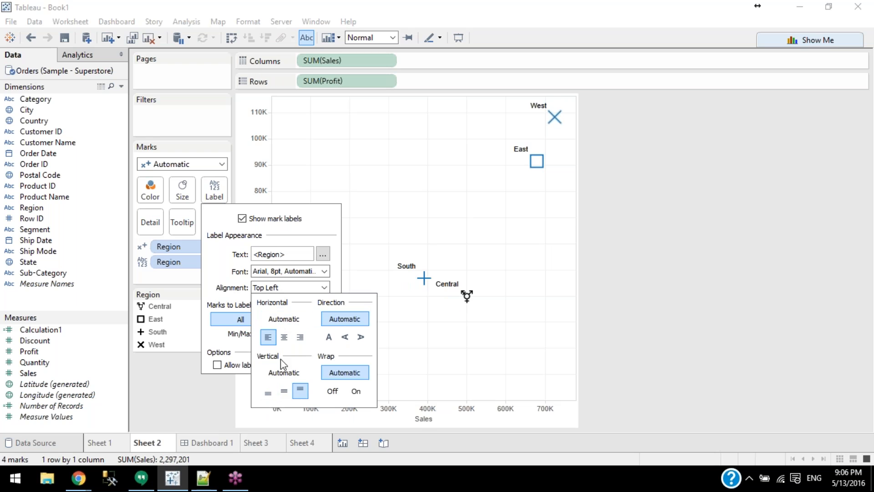
pyautogui.click(282, 372)
pyautogui.click(285, 321)
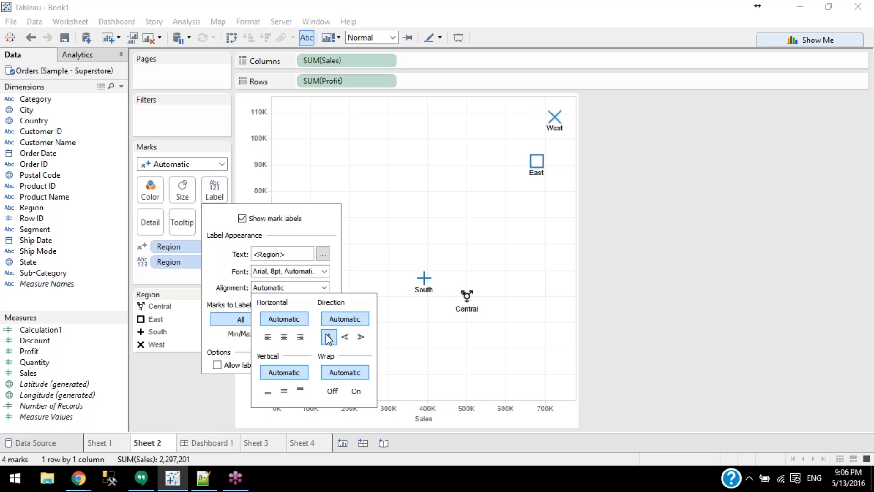
# Preview the rotated label directions and set the label direction to upright, unrotated text
pyautogui.click(328, 337)
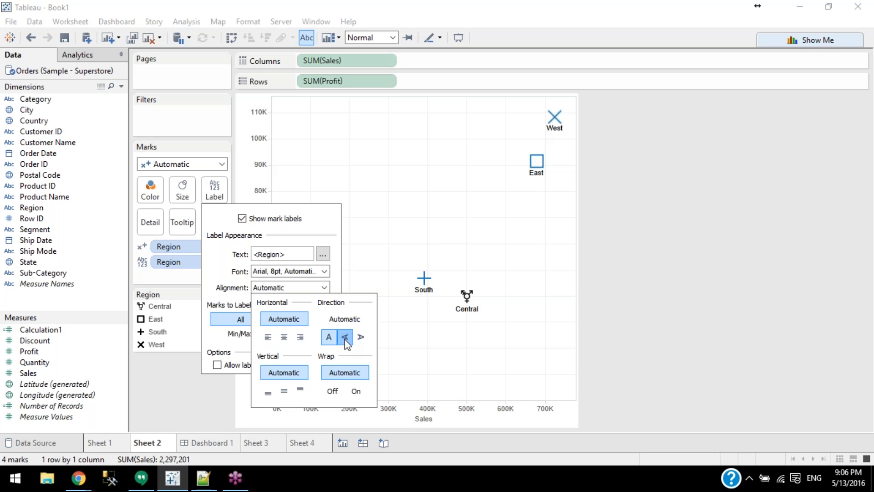
pyautogui.click(345, 337)
pyautogui.click(362, 337)
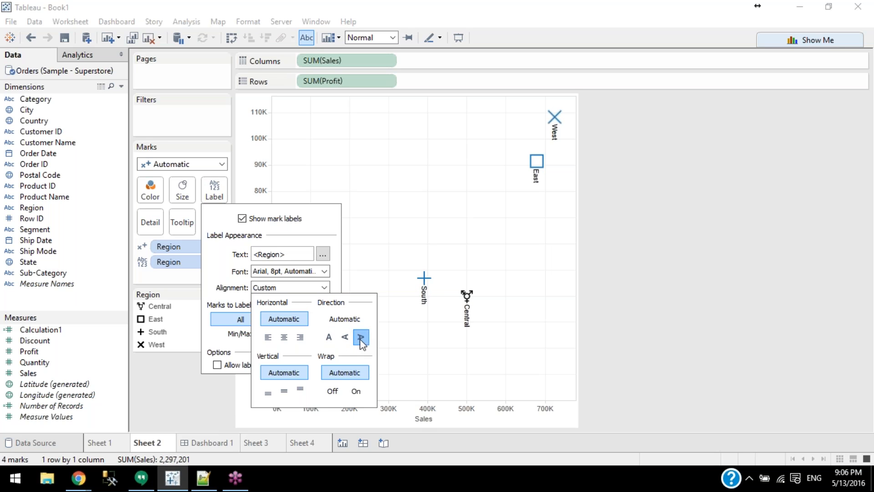
pyautogui.click(335, 340)
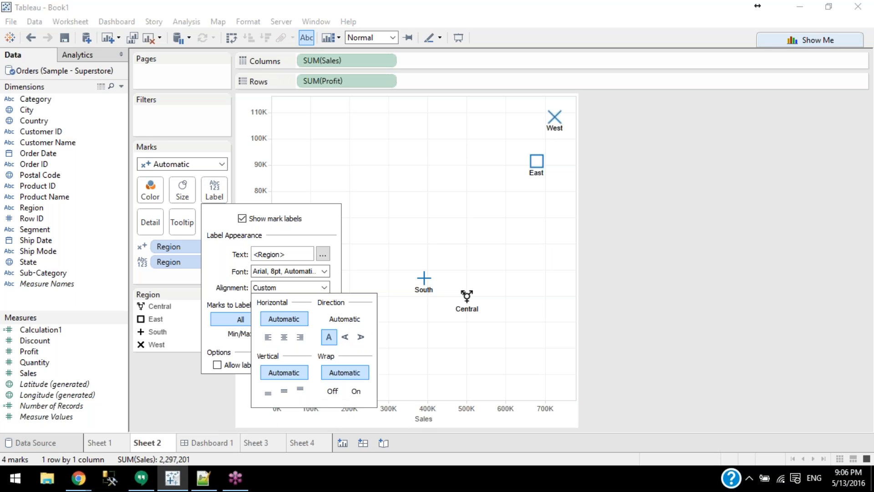
# Try label wrapping off and on, restore it to Automatic and close the label options
pyautogui.click(332, 392)
pyautogui.click(356, 391)
pyautogui.click(345, 372)
pyautogui.click(640, 252)
# Limit the labels to selected marks and test it by selecting the East and Central marks
pyautogui.click(214, 191)
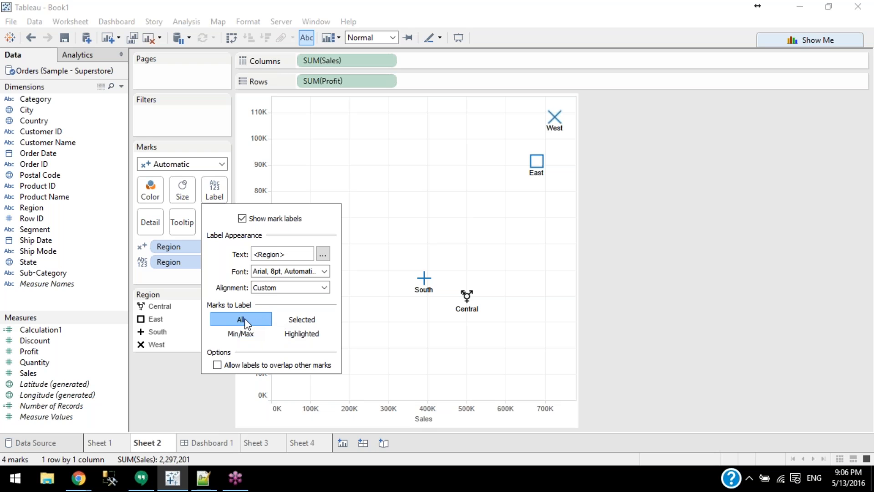
pyautogui.click(302, 321)
pyautogui.click(454, 337)
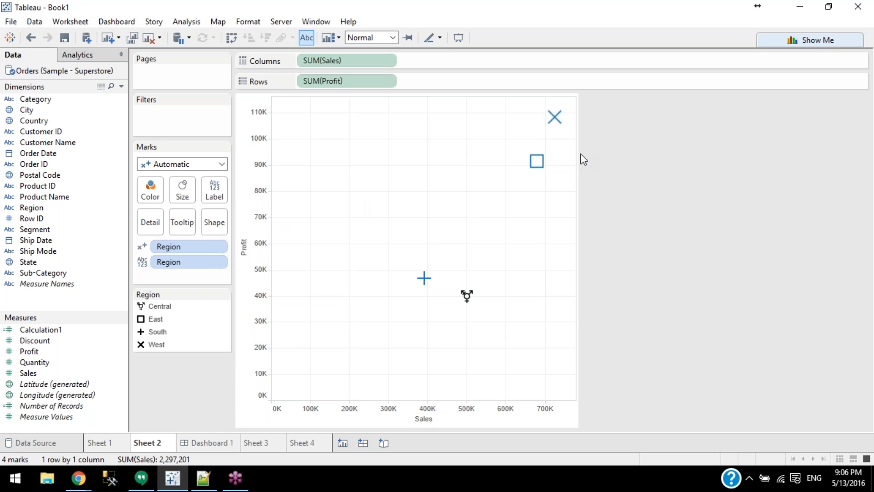
pyautogui.click(537, 161)
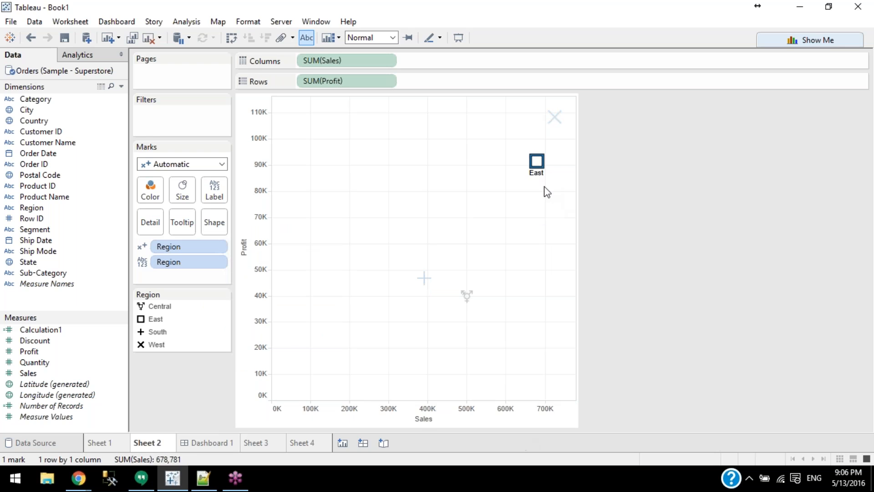
pyautogui.click(467, 296)
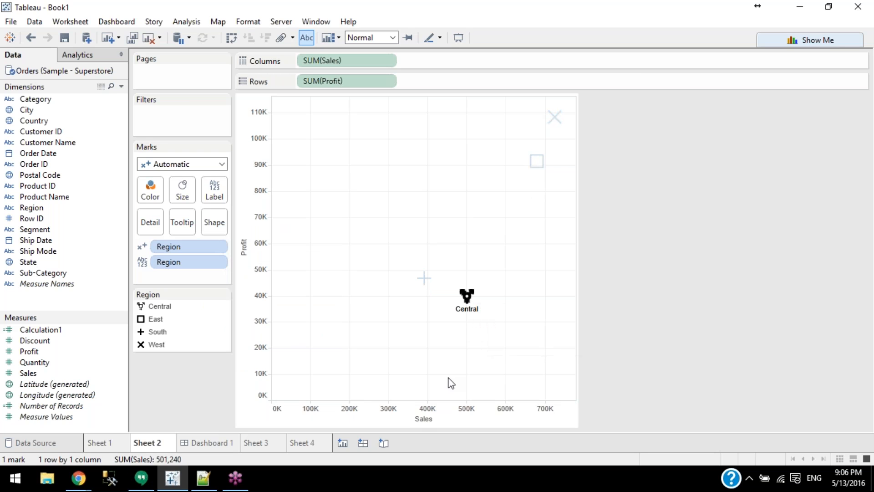
pyautogui.click(432, 367)
# Limit the labels to the Min/Max marks and check the plot
pyautogui.click(214, 194)
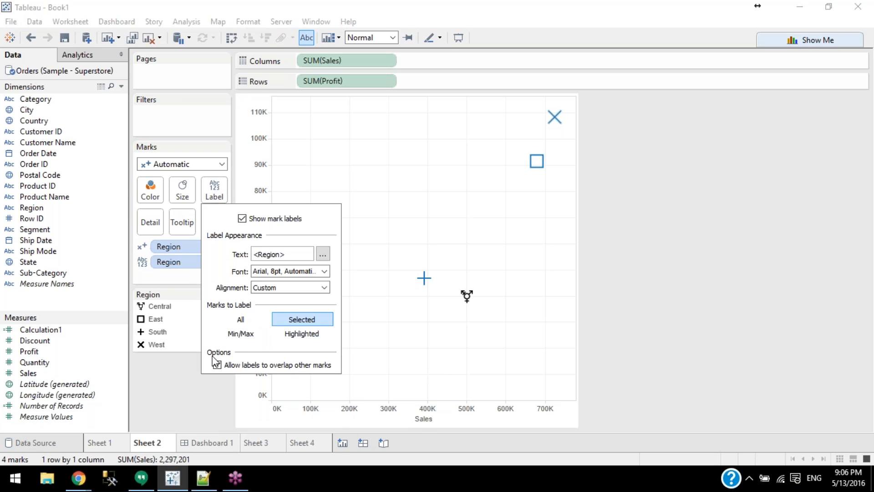
pyautogui.click(241, 335)
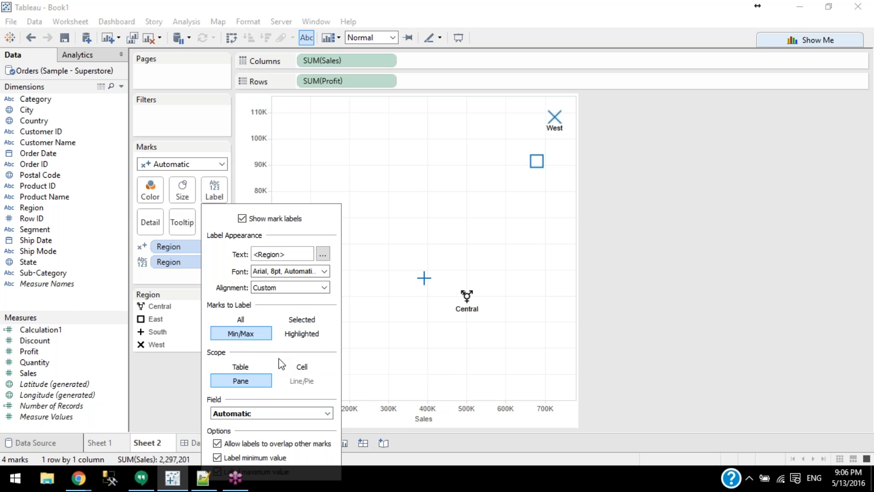
pyautogui.click(419, 327)
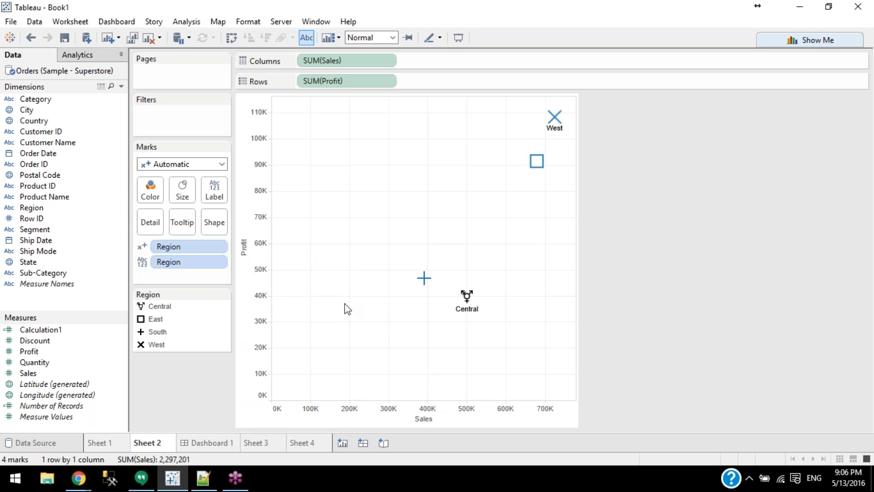
# Limit the labels to highlighted marks and test it by selecting Central, and South and Central together
pyautogui.click(208, 201)
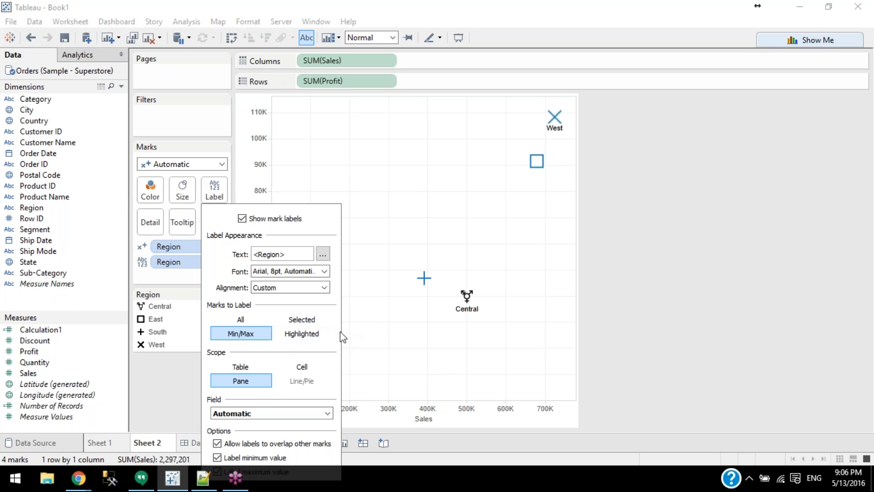
pyautogui.click(302, 333)
pyautogui.click(497, 326)
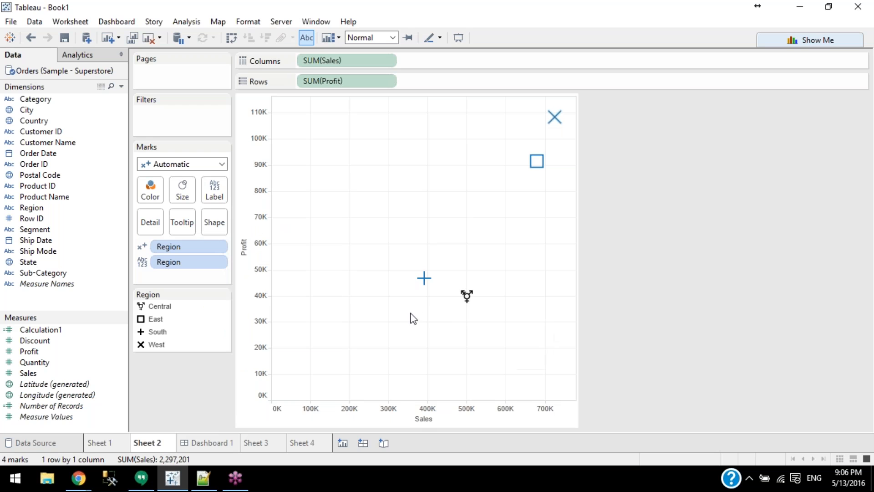
pyautogui.moveTo(472, 308)
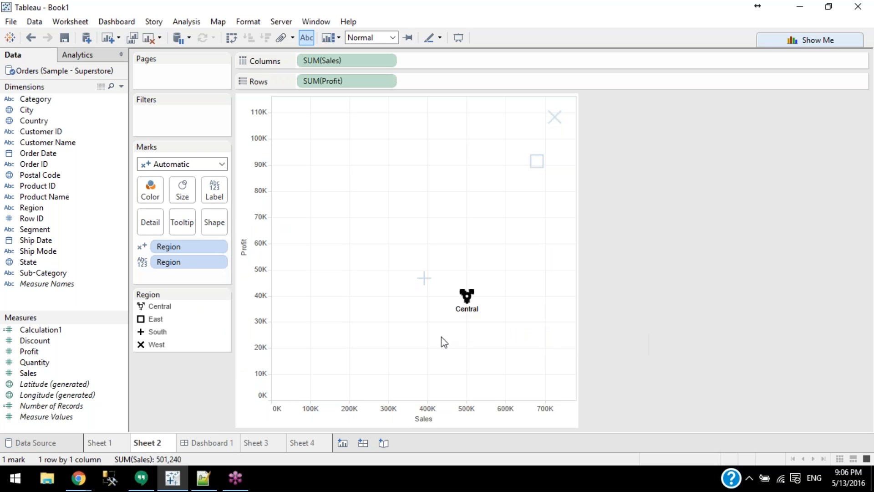
pyautogui.click(466, 322)
pyautogui.moveTo(384, 257); pyautogui.dragTo(511, 332)
pyautogui.click(486, 336)
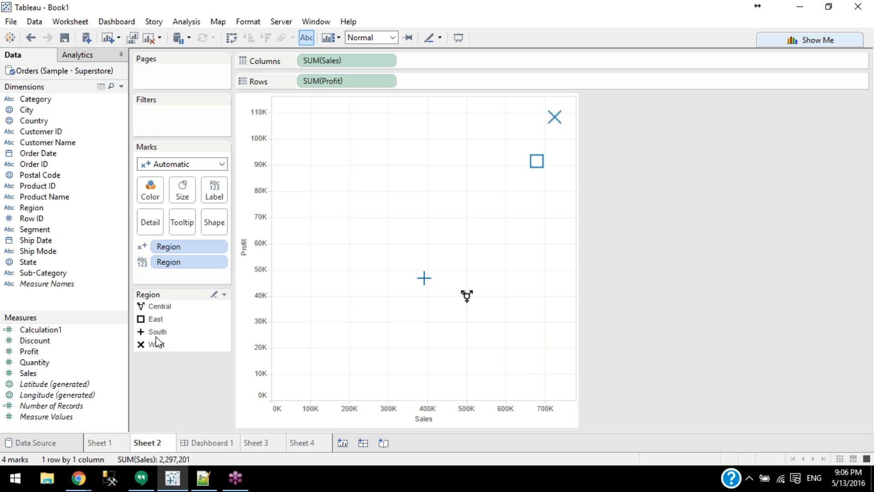
# Review the label options for the region marks and close them
pyautogui.click(213, 190)
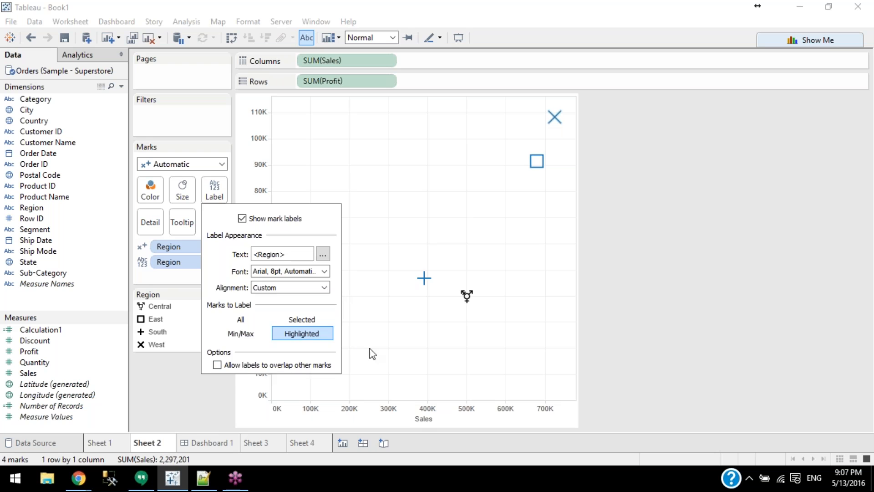
pyautogui.click(365, 348)
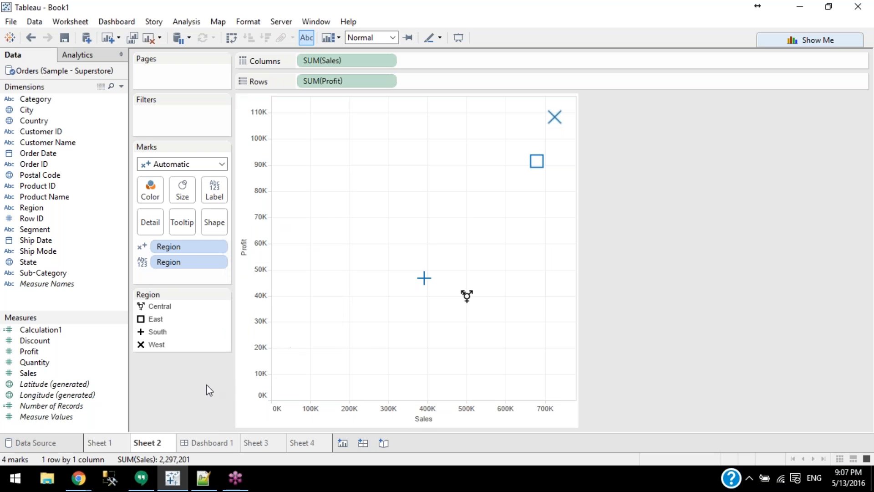
# Clear the worksheet and build a map by State, with Sales on Color and State on Label
pyautogui.click(149, 39)
pyautogui.click(29, 262)
pyautogui.doubleClick(28, 262)
pyautogui.moveTo(28, 373); pyautogui.dragTo(151, 189)
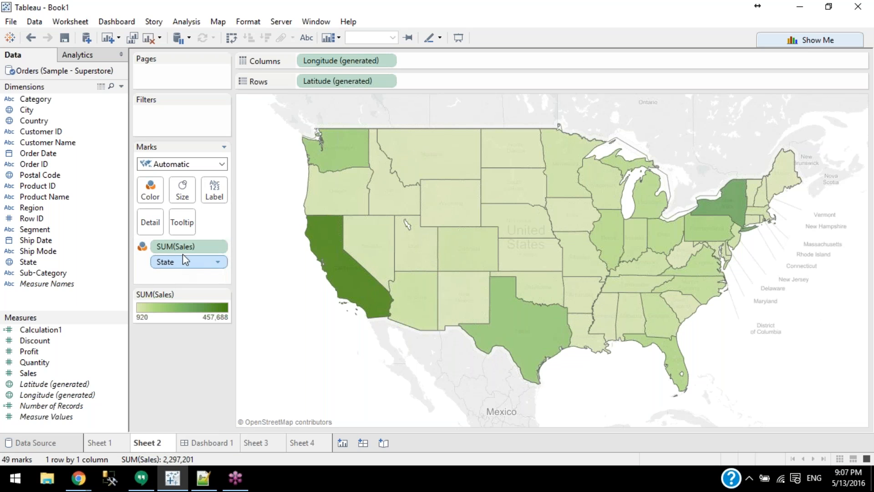
pyautogui.moveTo(183, 265); pyautogui.dragTo(213, 190)
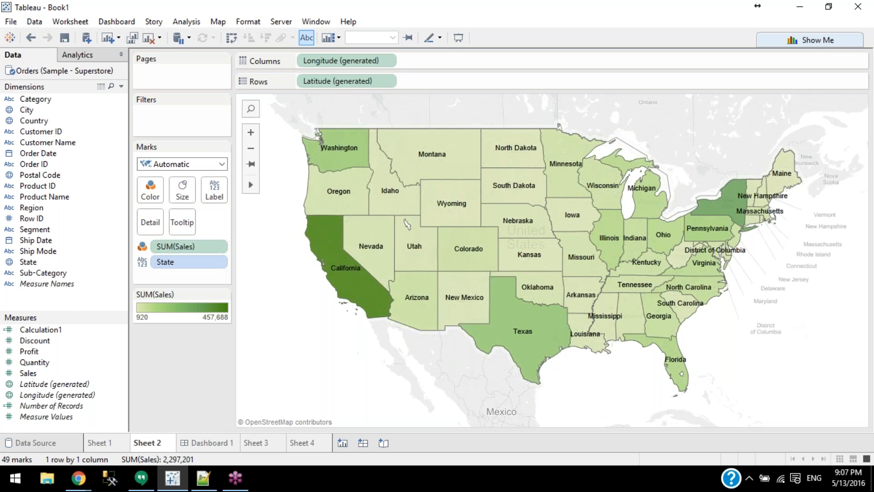
# Try allowing the state labels to overlap other marks, turn the option back off and close the label options
pyautogui.click(210, 199)
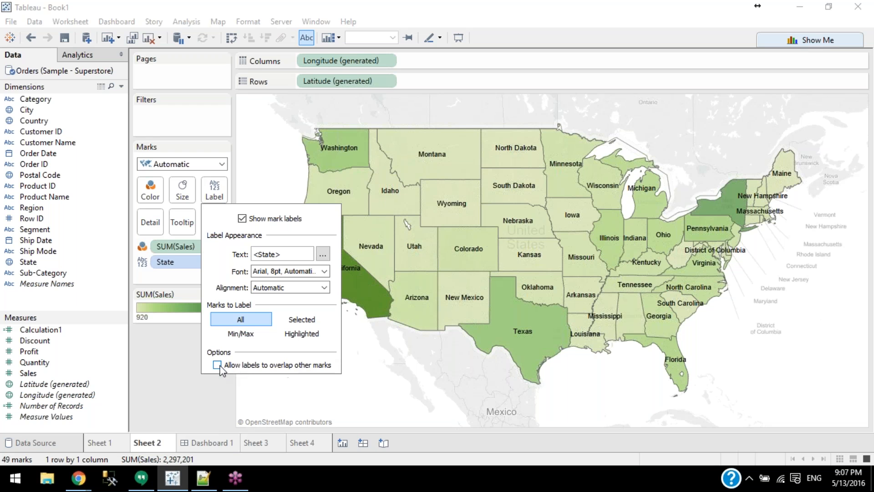
pyautogui.click(217, 365)
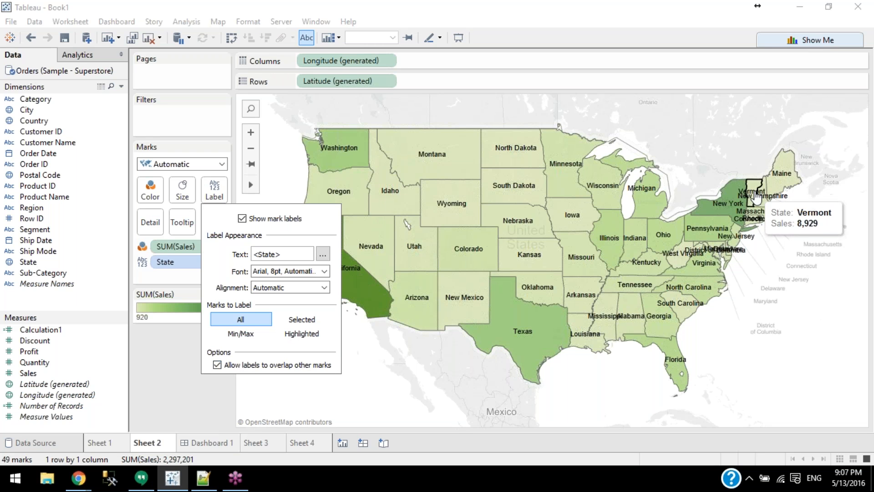
pyautogui.click(239, 365)
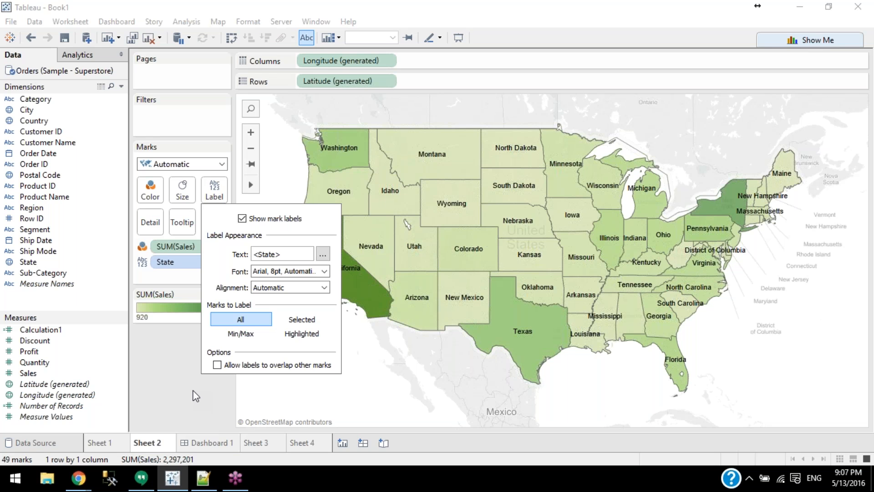
pyautogui.click(191, 386)
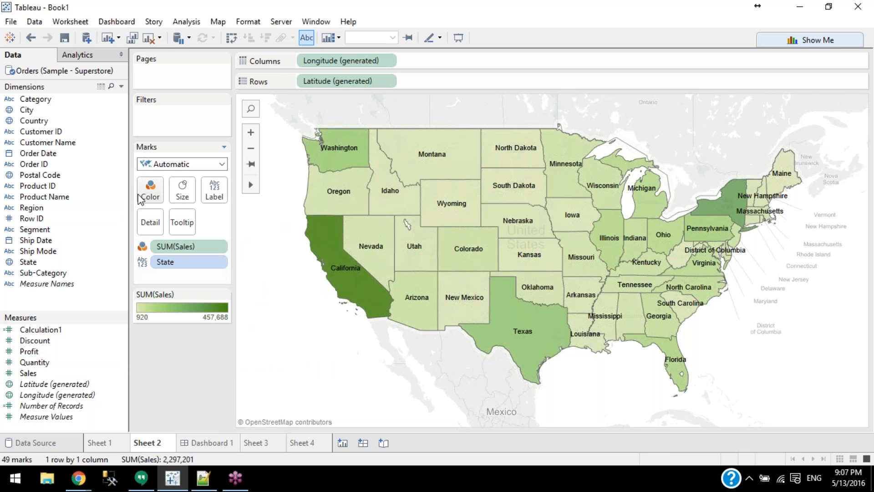
# Try the Red-Green Light Diverging palette for the Sales colors and cancel the edit
pyautogui.click(154, 196)
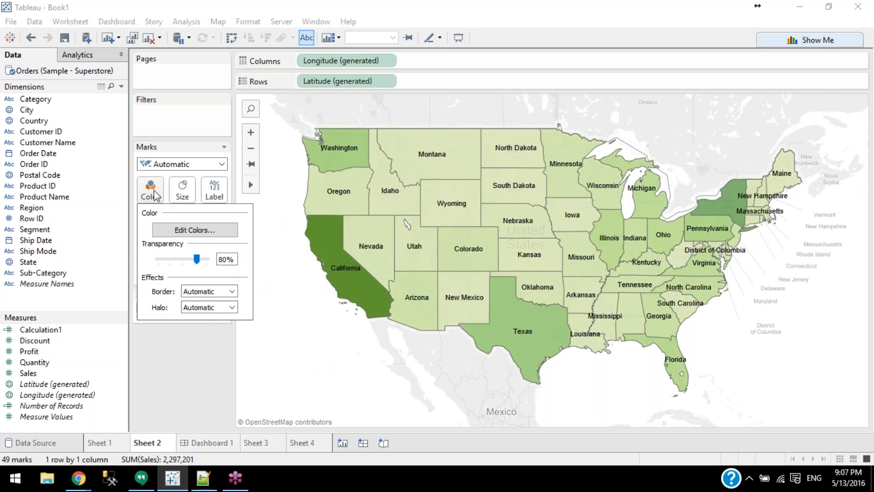
pyautogui.click(180, 230)
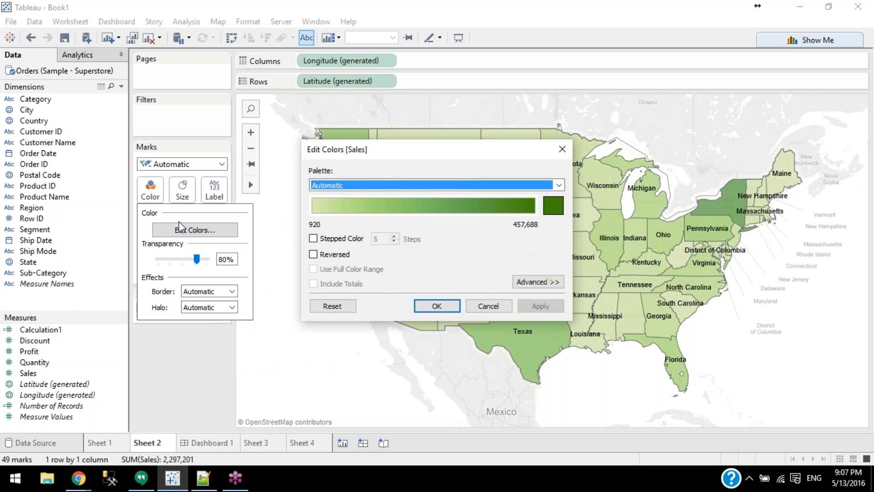
pyautogui.click(513, 185)
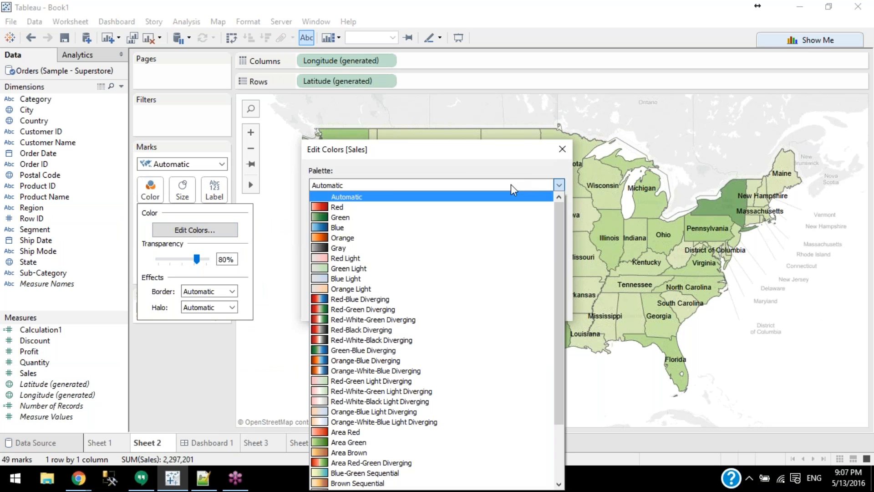
pyautogui.click(383, 382)
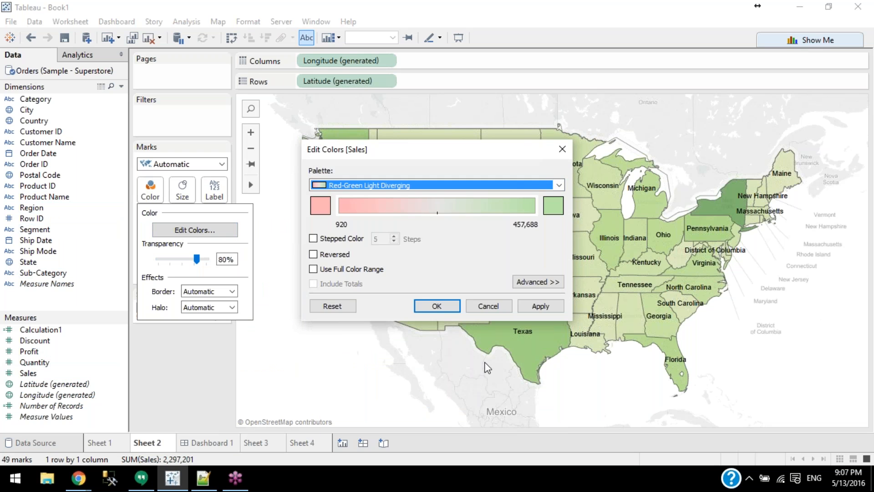
pyautogui.click(486, 306)
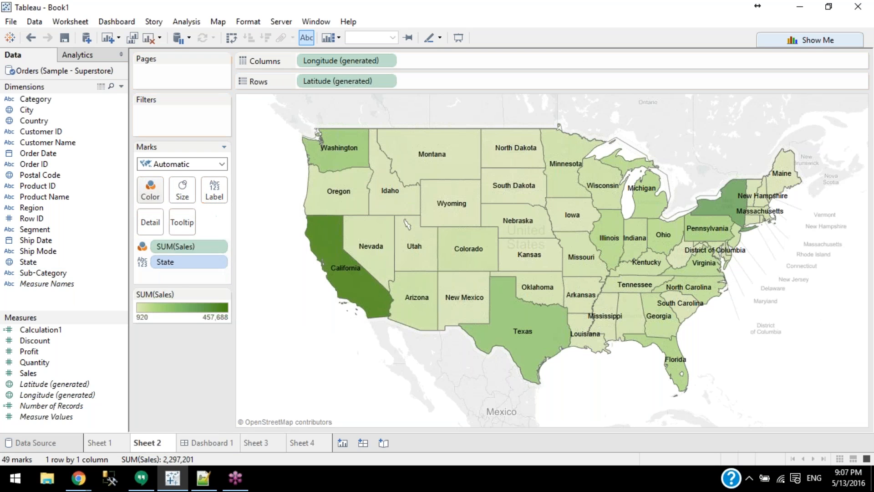
# Show the advanced color settings for Sales and open the color picker for the palette's high-end color
pyautogui.click(151, 190)
pyautogui.click(200, 230)
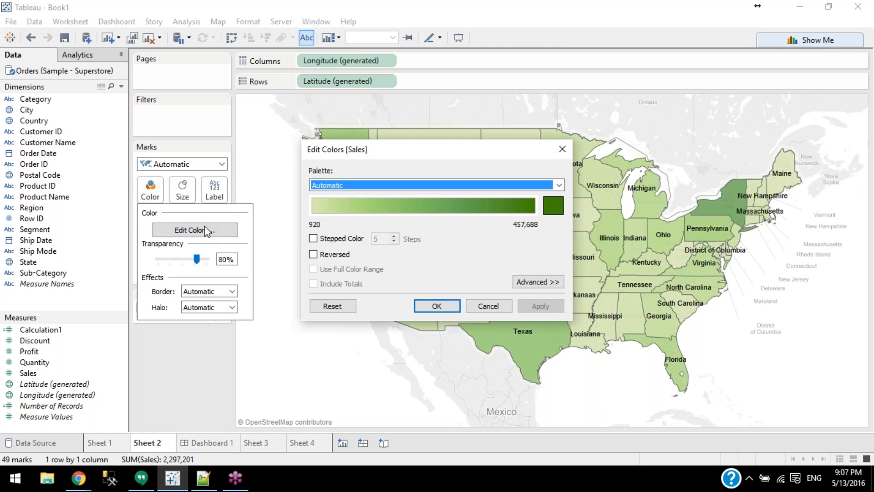
pyautogui.click(541, 282)
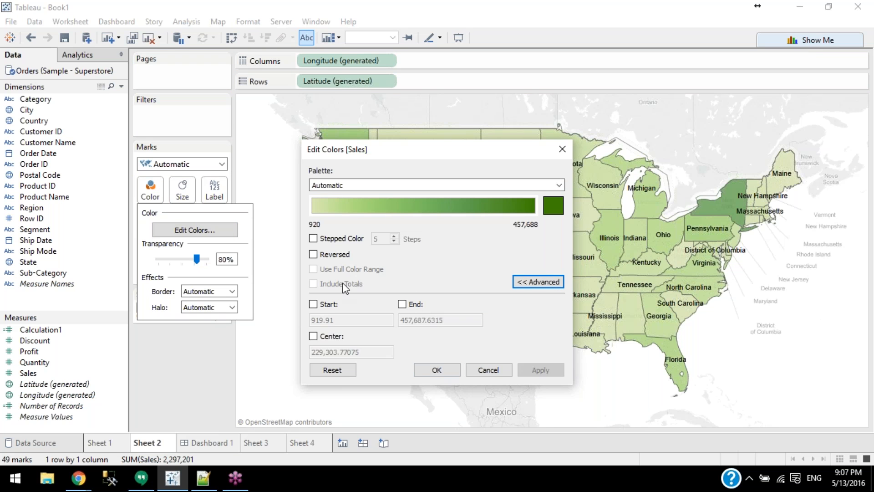
pyautogui.click(553, 205)
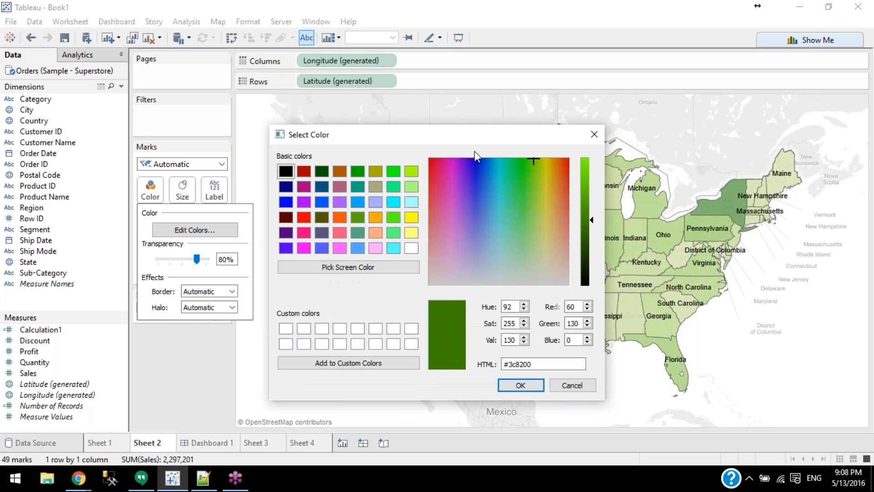
# Try shades from the color spectrum, including #295982 and #6c6382, and highlight the HTML color code
pyautogui.moveTo(523, 172); pyautogui.dragTo(520, 245)
pyautogui.click(488, 199)
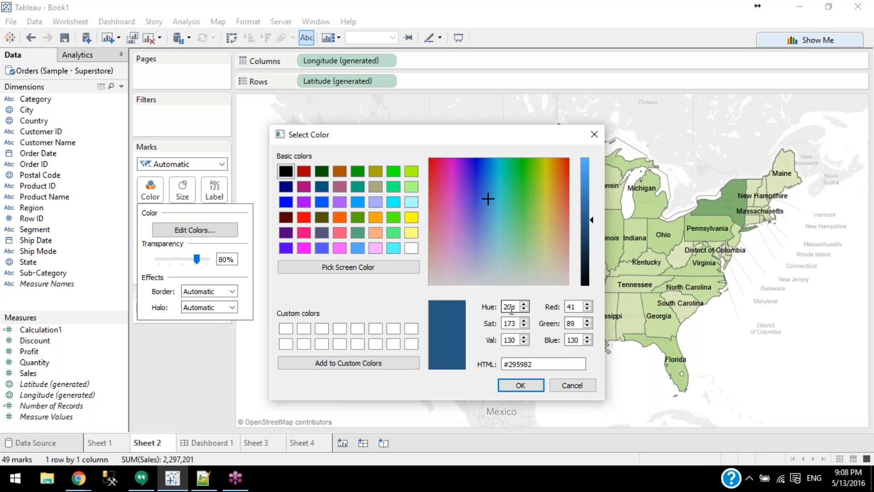
pyautogui.moveTo(543, 364); pyautogui.dragTo(484, 361)
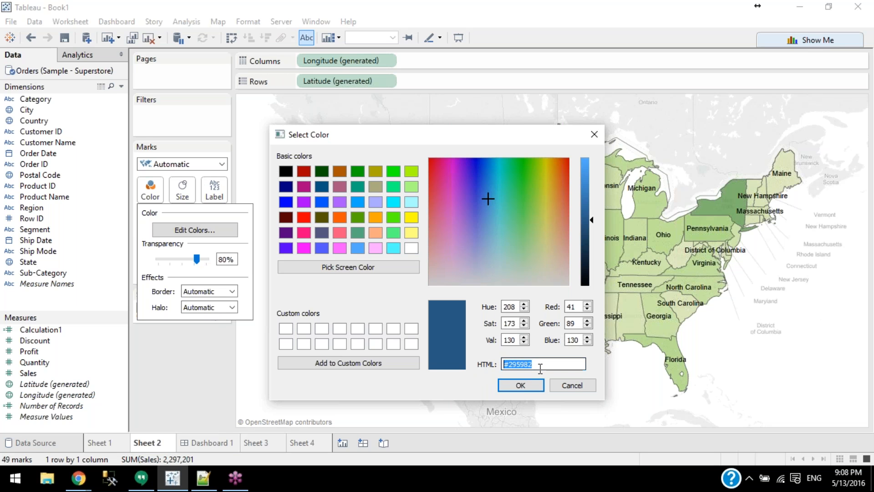
pyautogui.moveTo(472, 211); pyautogui.dragTo(430, 235)
pyautogui.click(469, 255)
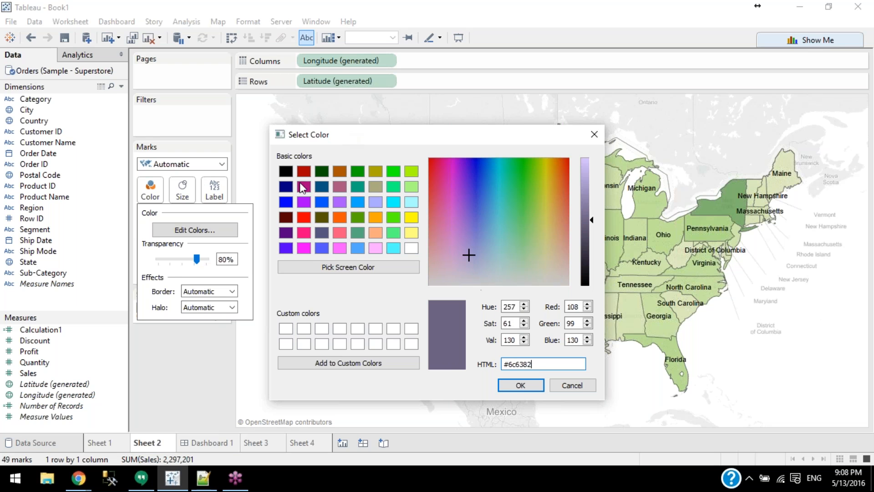
# Try several basic color swatches, mostly greens, including #55aa00, #00ff7f and #55ff7f
pyautogui.click(358, 220)
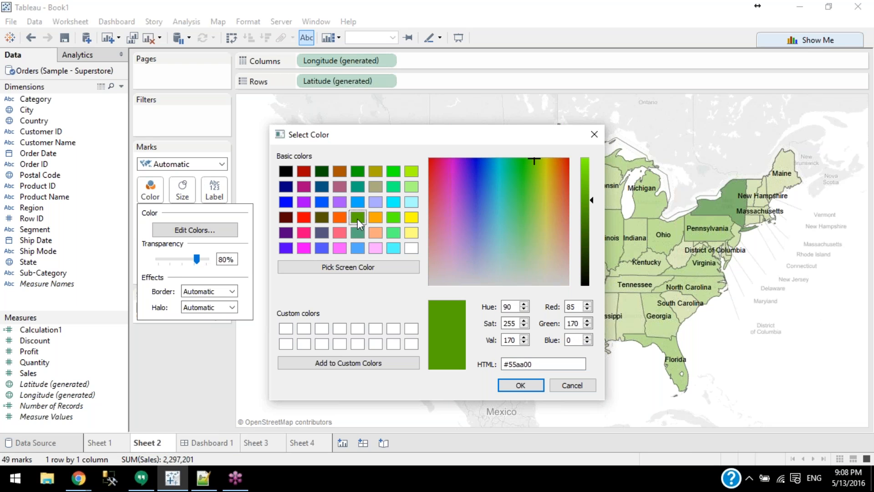
pyautogui.click(358, 172)
pyautogui.click(393, 171)
pyautogui.click(411, 171)
pyautogui.click(412, 187)
pyautogui.click(393, 187)
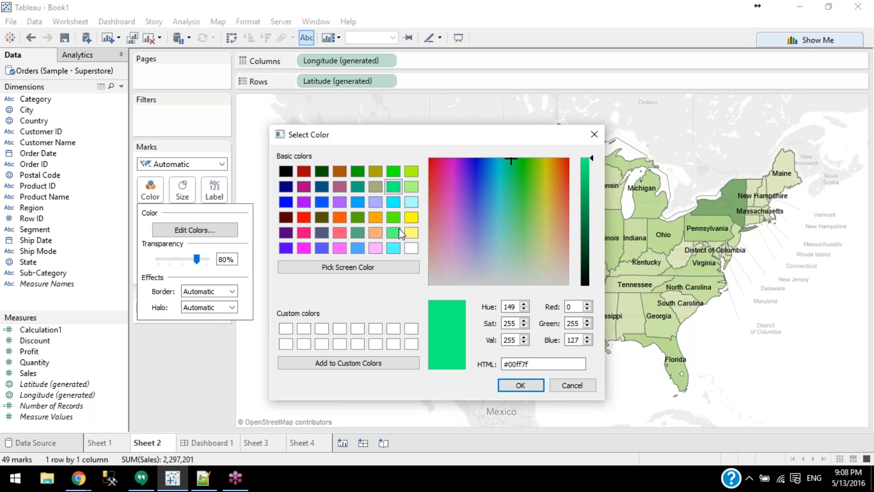
pyautogui.click(393, 219)
pyautogui.click(394, 232)
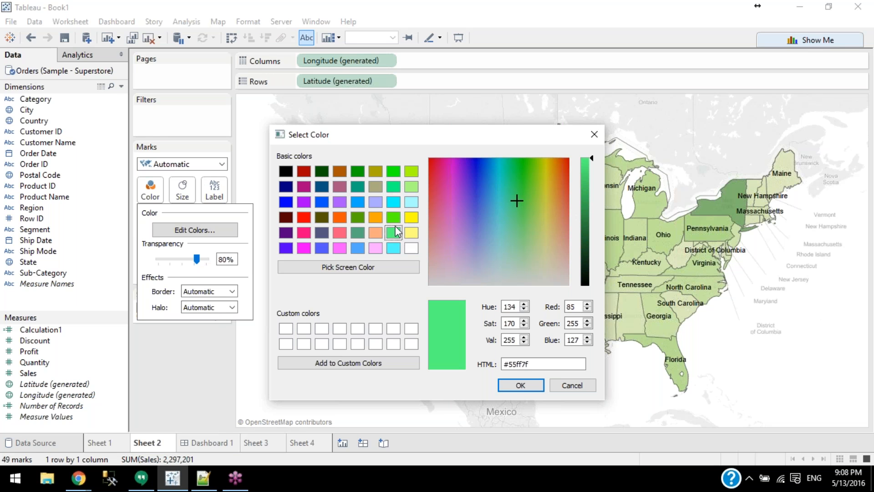
# Try the spectrum colors #106cff and #e1ff1e and point out the HTML, Red and Sat value fields
pyautogui.click(485, 166)
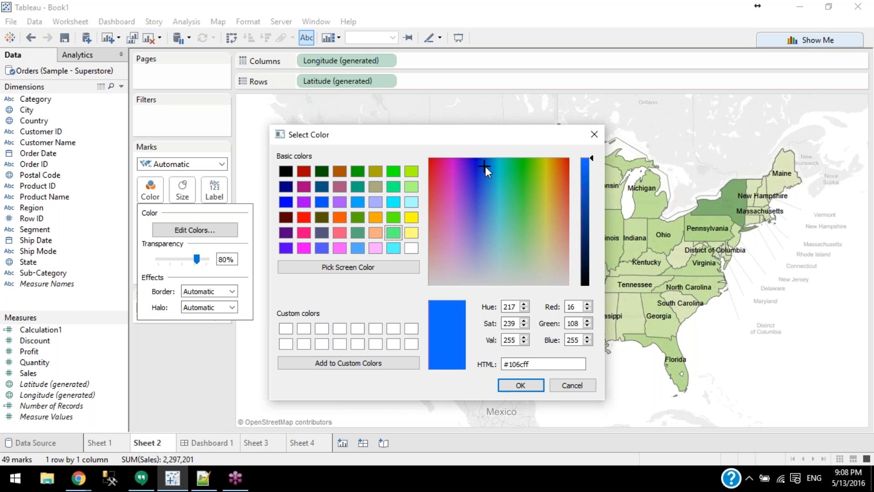
pyautogui.click(542, 173)
pyautogui.moveTo(544, 365); pyautogui.dragTo(488, 368)
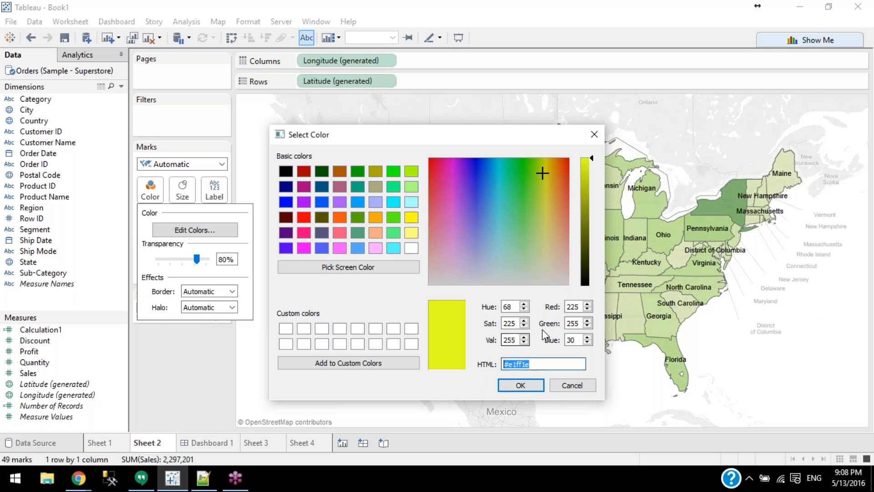
pyautogui.moveTo(581, 307); pyautogui.dragTo(569, 307)
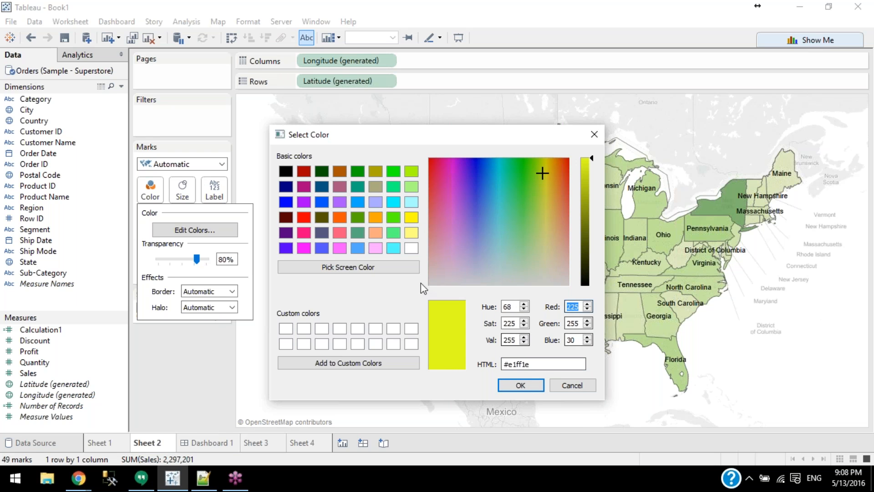
pyautogui.click(509, 323)
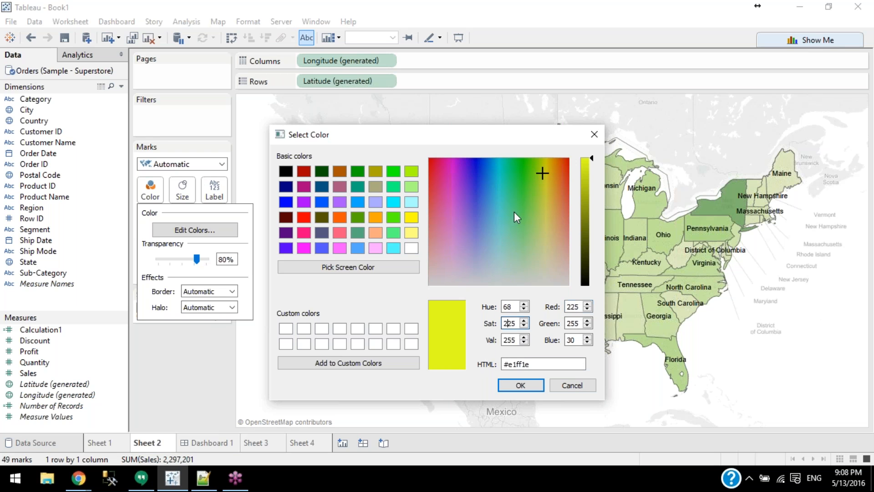
# Save #59ff9e and #62ff0e as custom colors and apply #62ff0e to the Sales map as a Custom Sequential palette
pyautogui.click(512, 203)
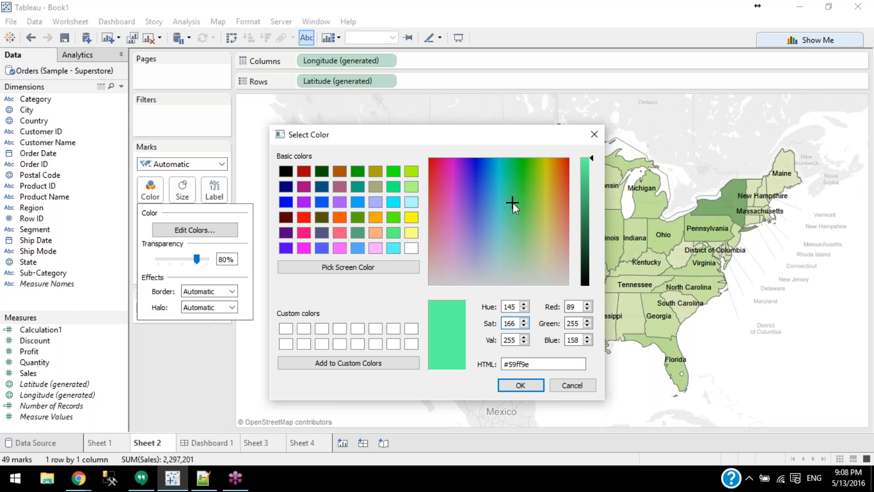
pyautogui.click(339, 364)
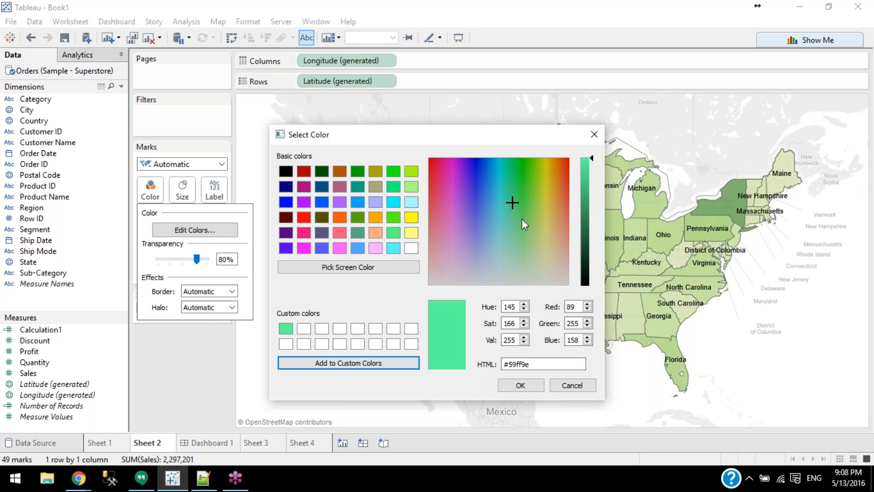
pyautogui.click(530, 165)
pyautogui.click(348, 363)
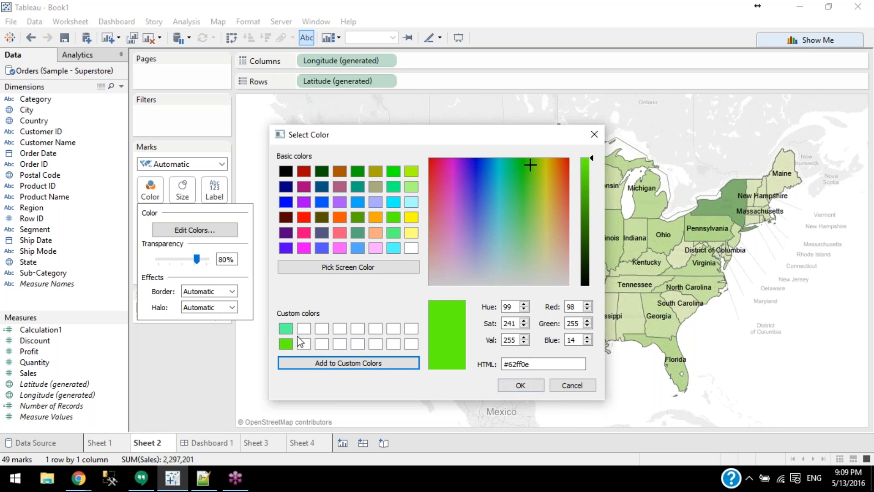
pyautogui.click(520, 384)
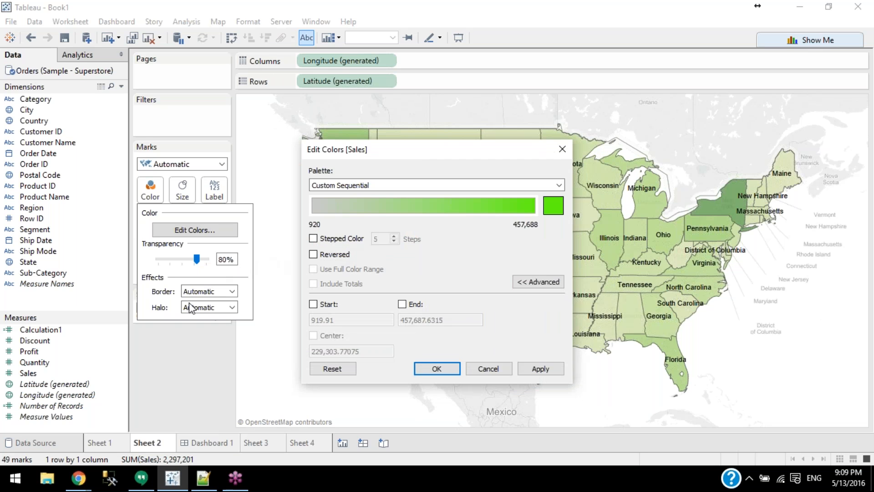
pyautogui.click(436, 368)
# Reopen the Sales color settings to examine the custom palette, and close them without changes
pyautogui.click(151, 189)
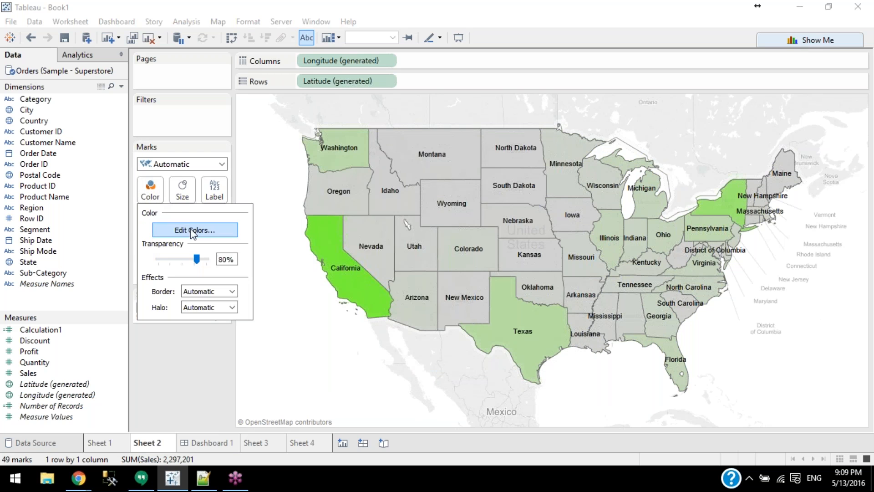
pyautogui.click(184, 228)
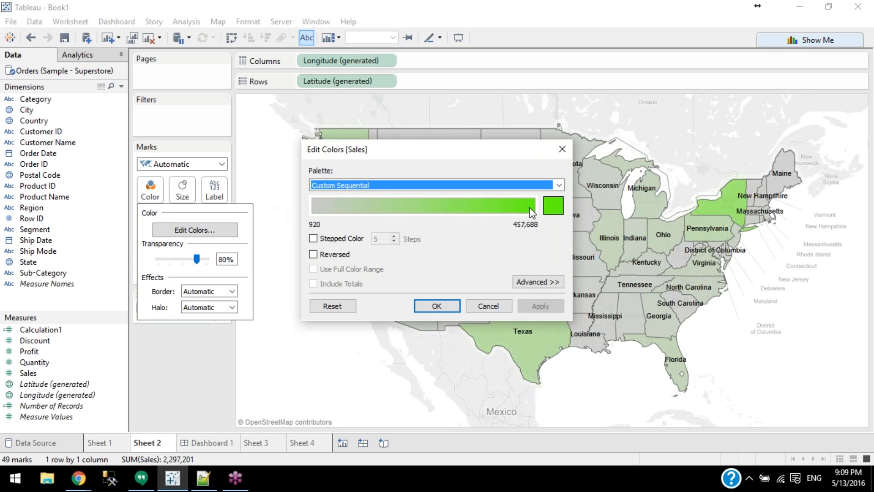
pyautogui.click(485, 311)
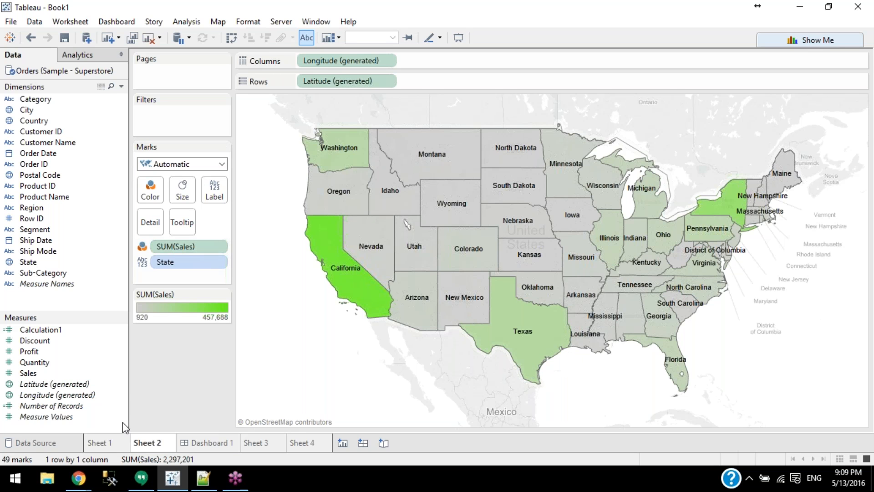
# Switch to Sheet 1 and select the Furniture category in the table
pyautogui.click(101, 443)
pyautogui.click(263, 149)
pyautogui.click(400, 143)
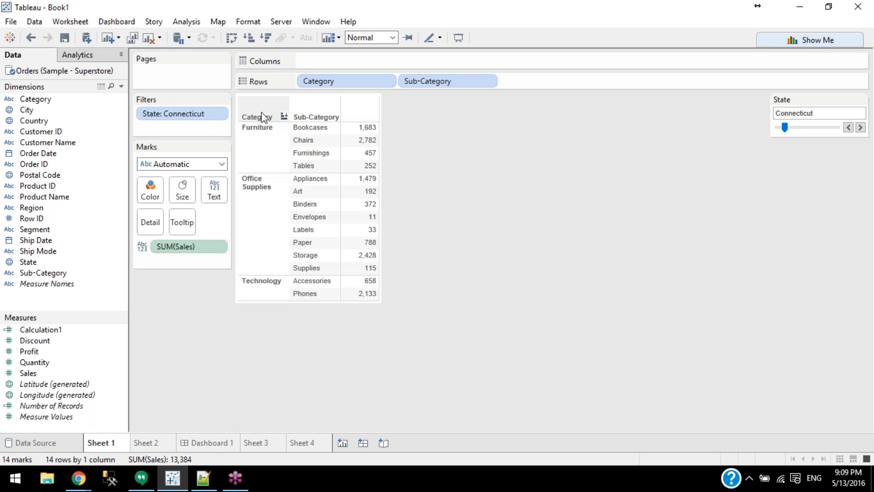
pyautogui.click(250, 153)
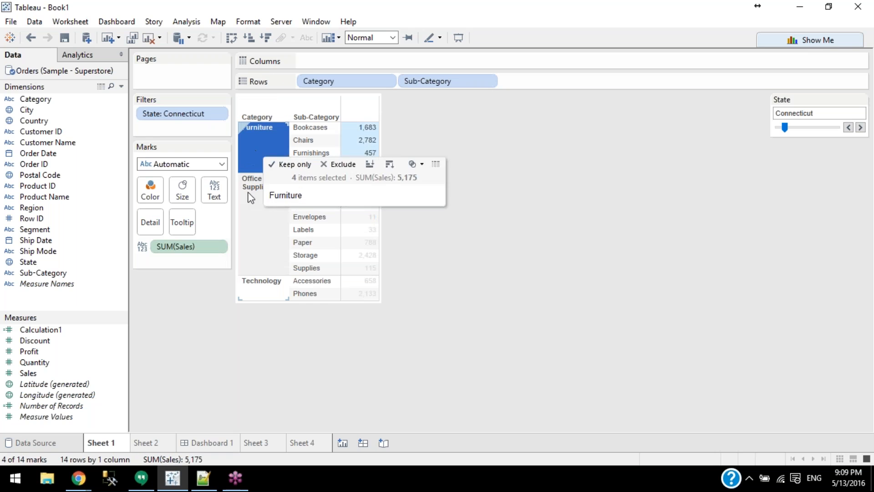
# Highlight the Office Supplies, Technology and Furniture row groups of the table in turn, and clear the selection
pyautogui.click(262, 214)
pyautogui.click(268, 292)
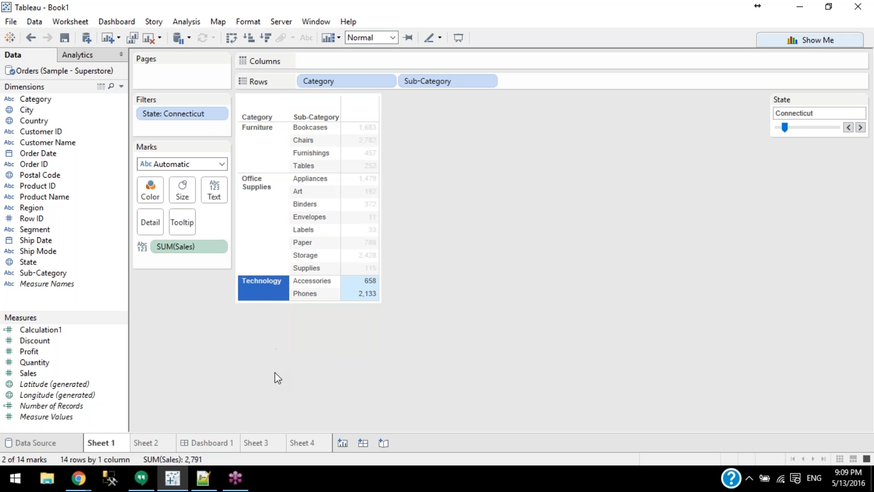
pyautogui.click(267, 339)
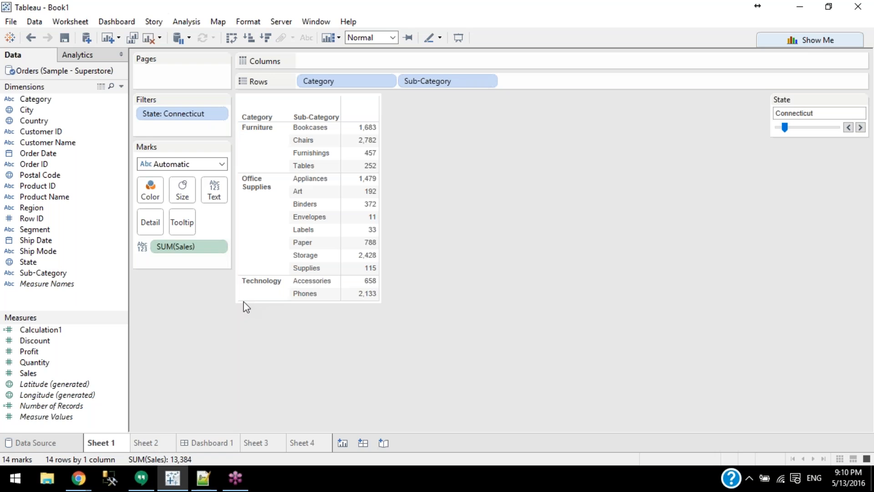
pyautogui.click(253, 136)
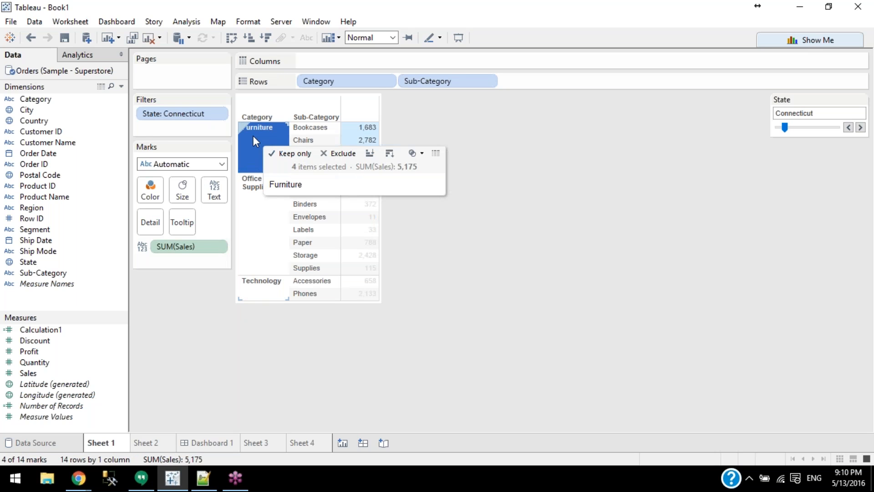
pyautogui.click(254, 135)
pyautogui.click(263, 217)
pyautogui.click(260, 220)
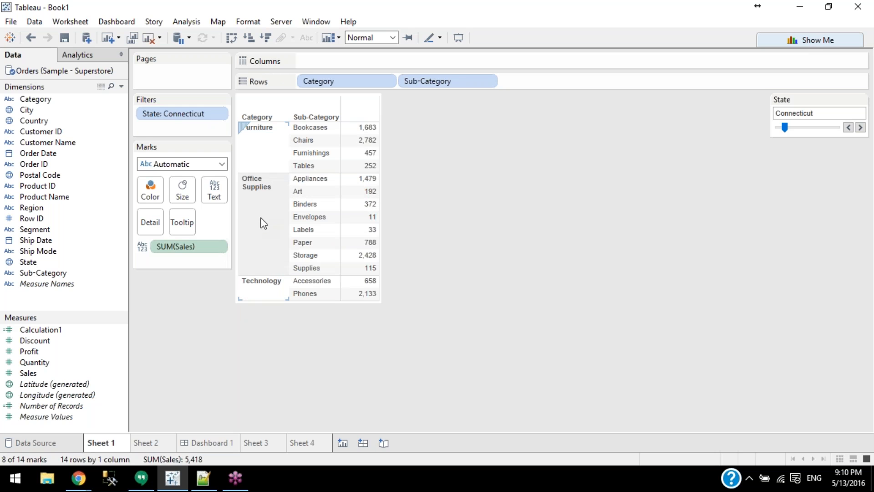
pyautogui.click(250, 285)
pyautogui.click(224, 348)
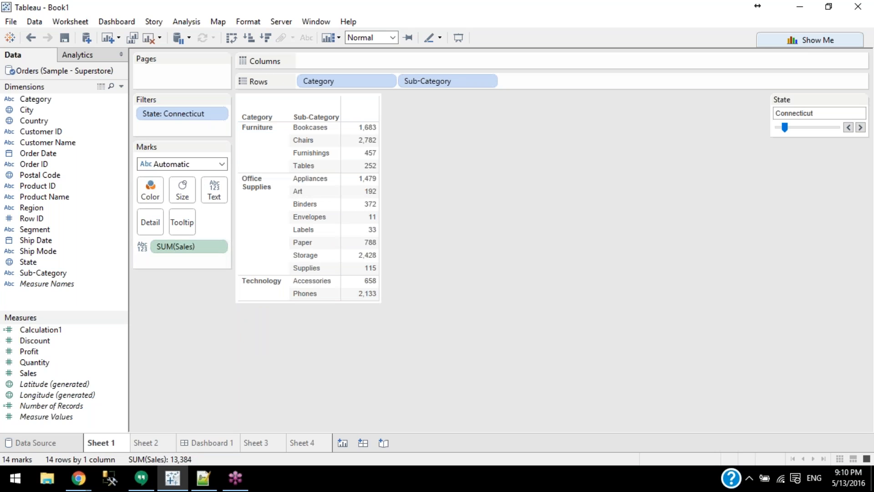
# Try coloring the table values by Category and by Sales, taking each field off Color again
pyautogui.moveTo(35, 102); pyautogui.dragTo(146, 192)
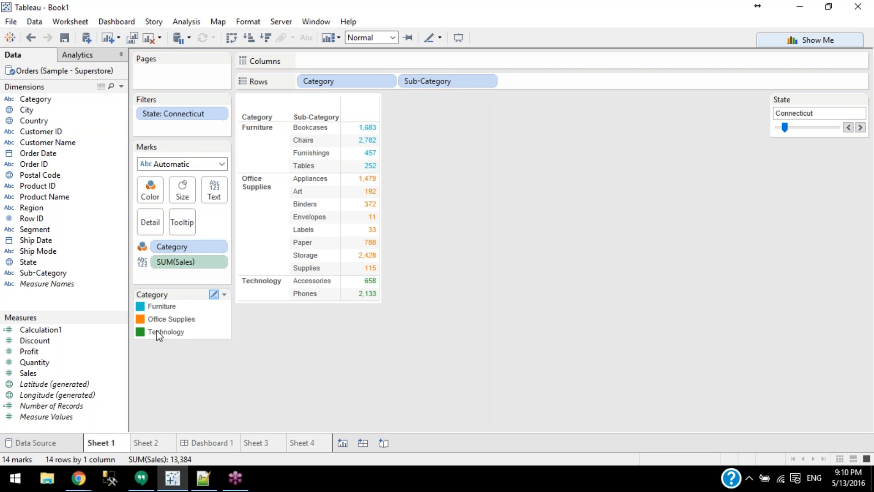
pyautogui.moveTo(175, 246); pyautogui.dragTo(280, 347)
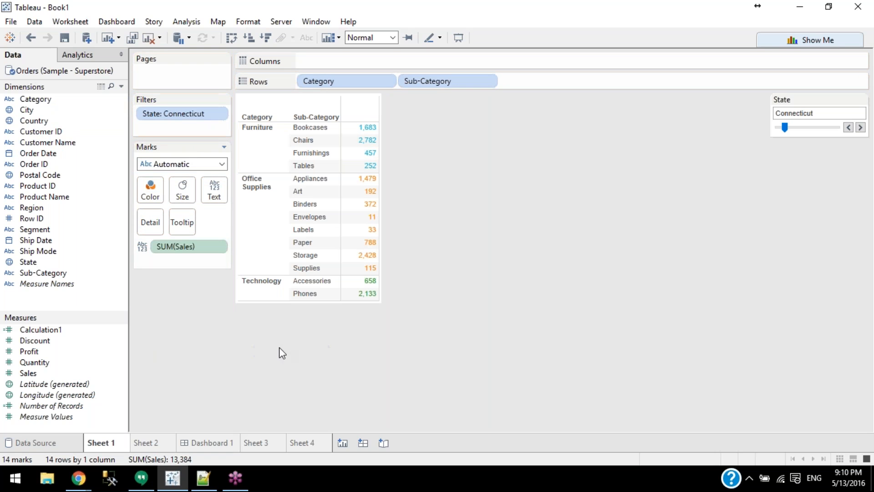
pyautogui.moveTo(29, 373); pyautogui.dragTo(150, 190)
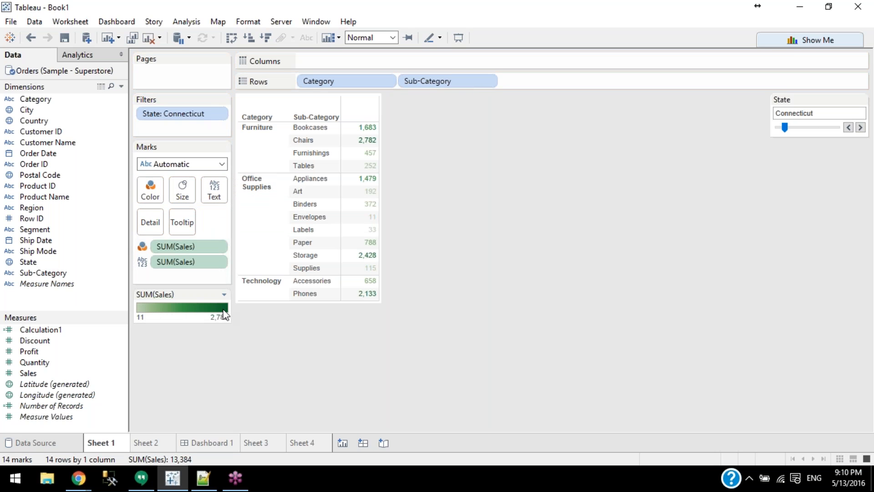
pyautogui.moveTo(179, 246); pyautogui.dragTo(264, 331)
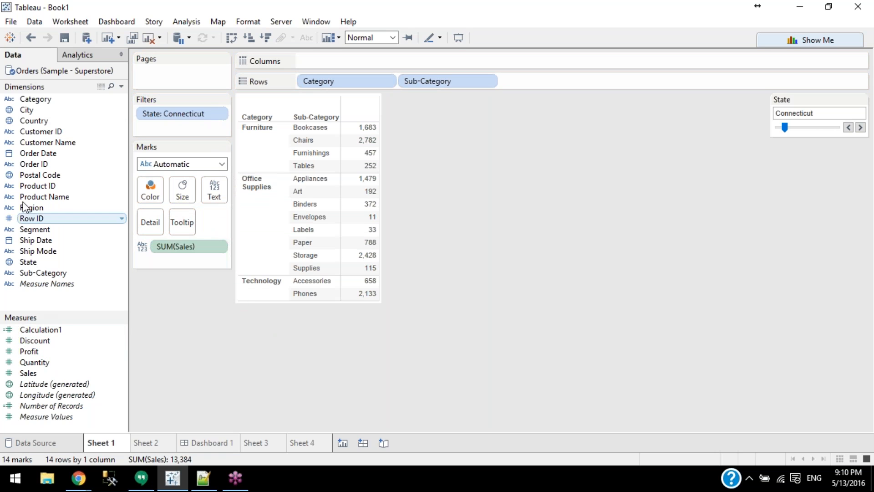
# Color the table values by Category, and examine its color assignment settings without changing them
pyautogui.moveTo(34, 100); pyautogui.dragTo(144, 194)
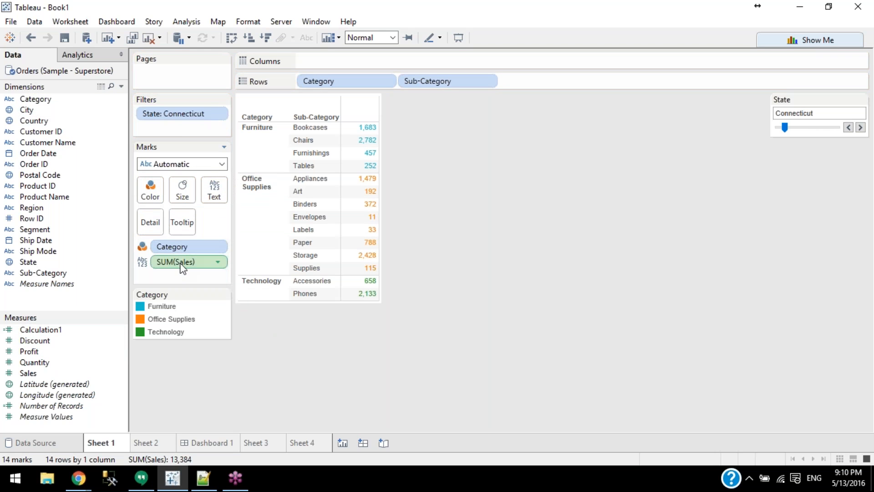
pyautogui.click(151, 191)
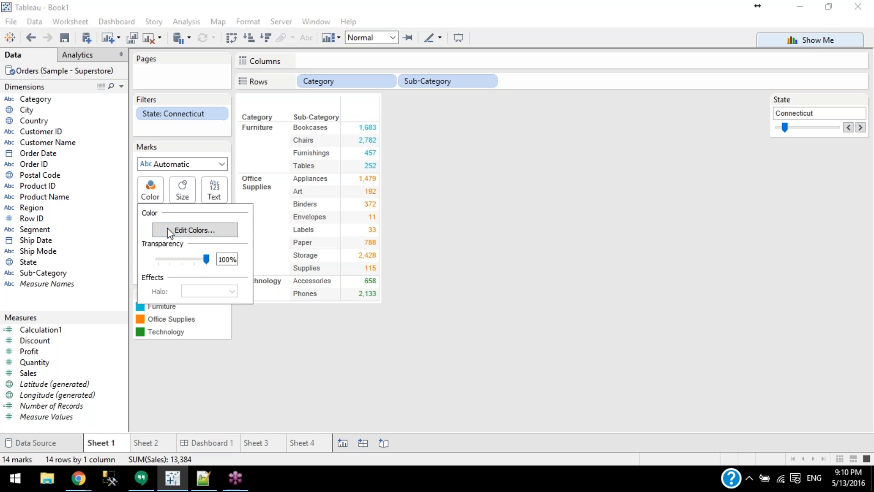
pyautogui.click(184, 229)
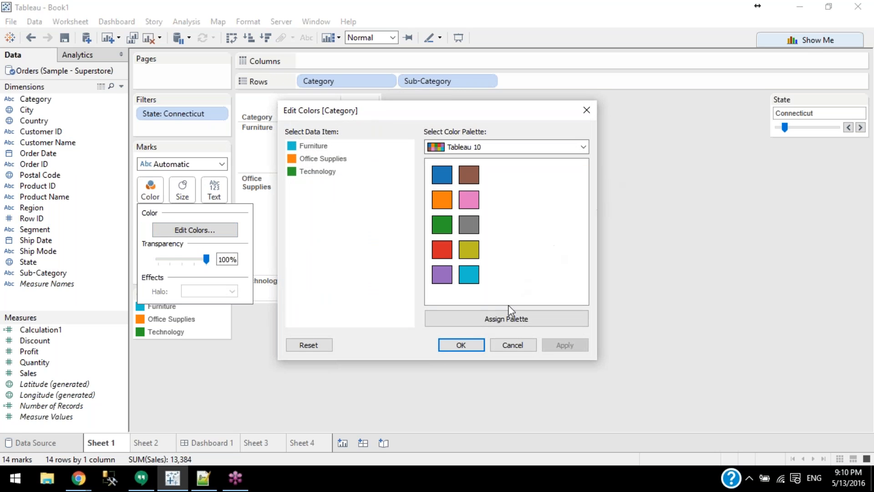
pyautogui.click(511, 338)
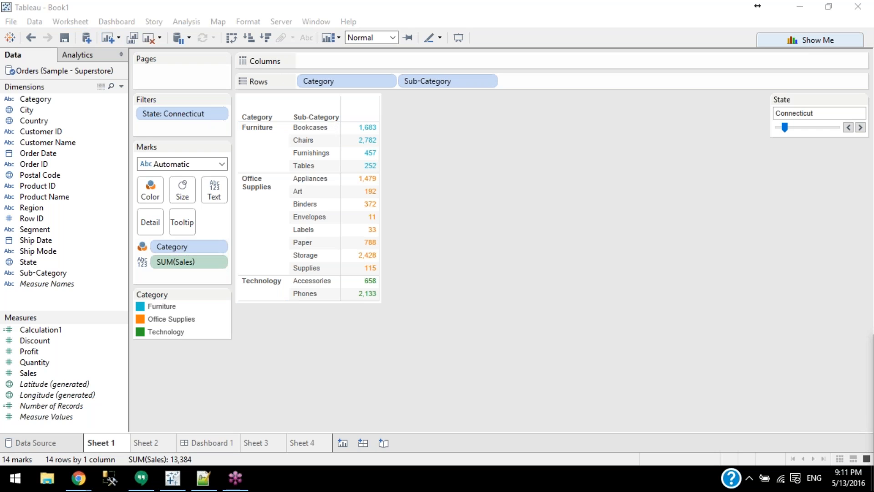
# Switch to File Explorer, open the Shapes folder in Documents > My Tableau Repository, and return to Tableau
pyautogui.click(48, 478)
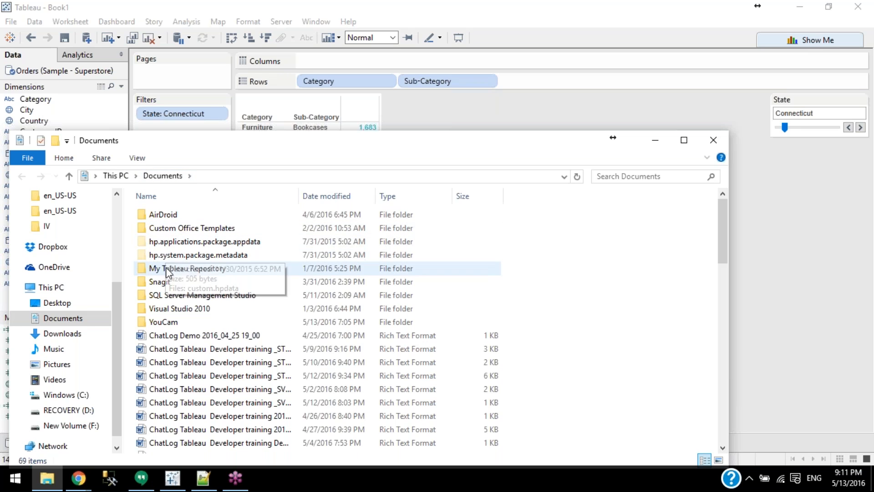
pyautogui.doubleClick(205, 268)
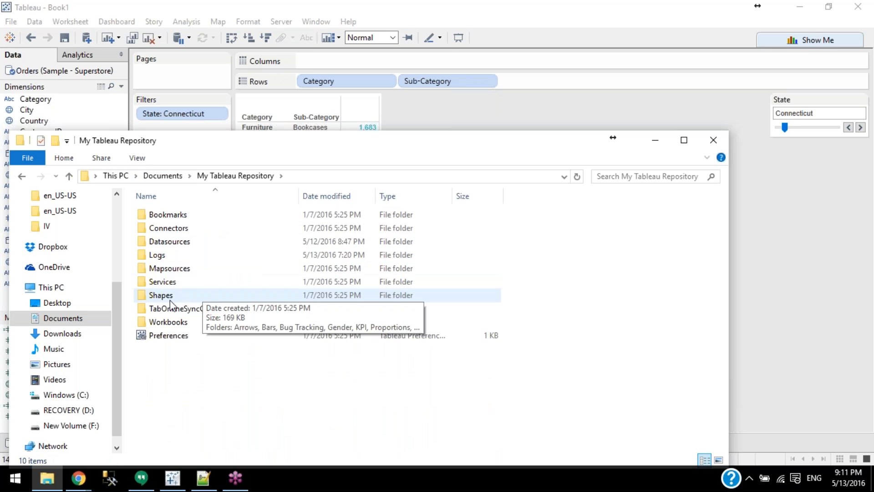
pyautogui.doubleClick(161, 296)
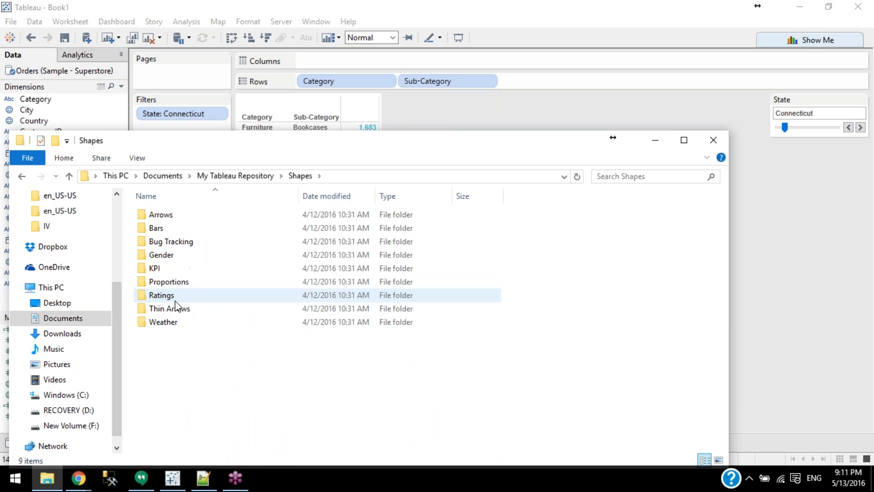
pyautogui.moveTo(387, 151); pyautogui.dragTo(680, 126)
pyautogui.click(203, 223)
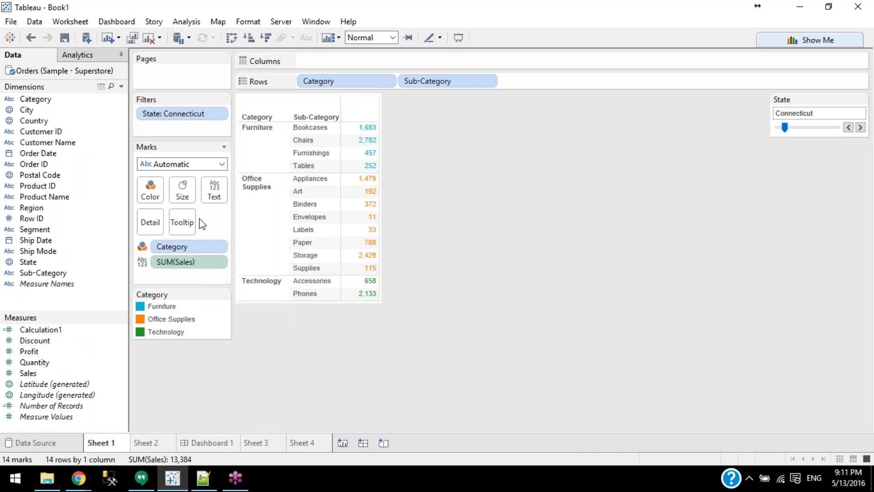
# Switch to Sheet 4 and change its mark type to Shape
pyautogui.click(190, 247)
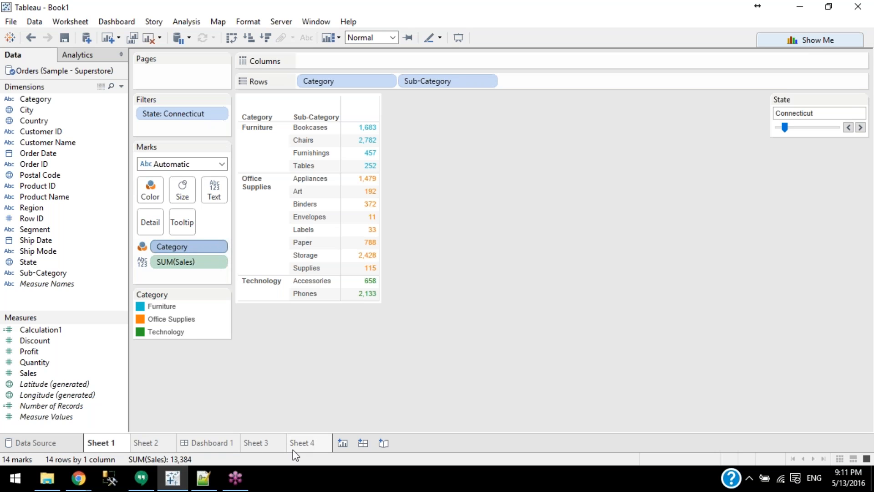
pyautogui.click(254, 442)
pyautogui.click(146, 441)
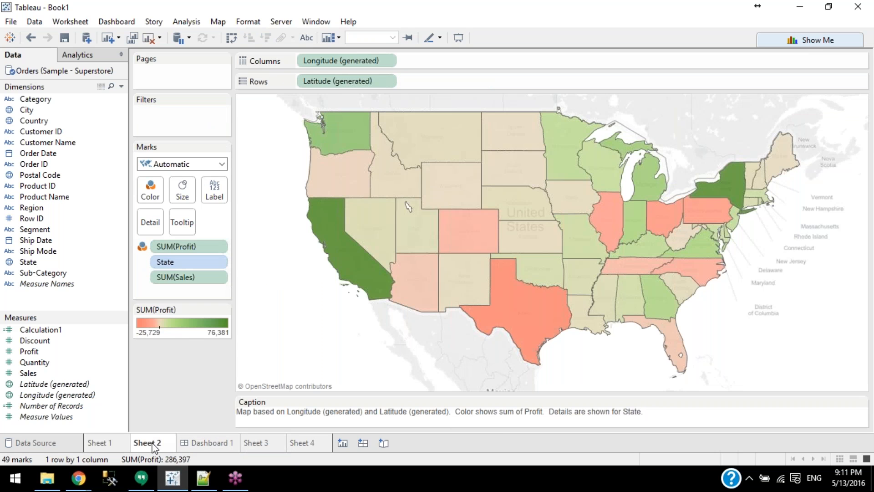
pyautogui.click(305, 442)
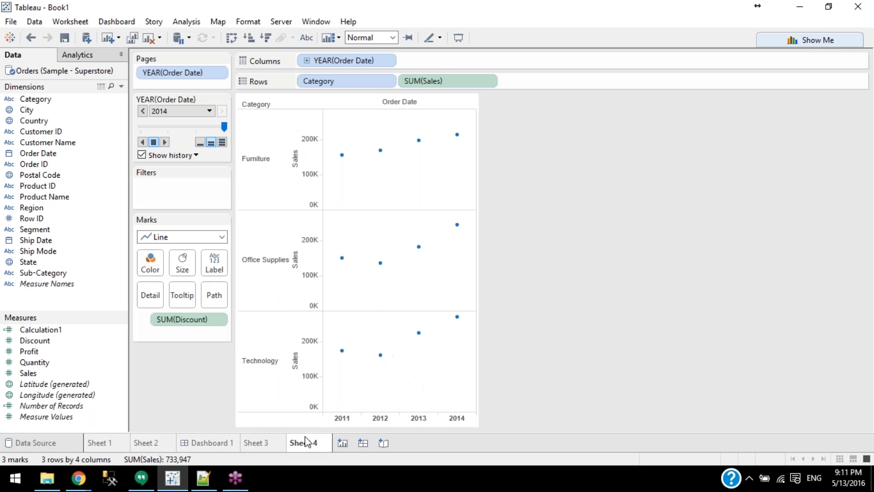
pyautogui.moveTo(186, 319)
pyautogui.mouseDown()
pyautogui.moveTo(182, 266)
pyautogui.moveTo(199, 287)
pyautogui.moveTo(186, 306)
pyautogui.mouseUp()
pyautogui.click(187, 237)
pyautogui.click(547, 272)
pyautogui.click(205, 238)
pyautogui.click(181, 334)
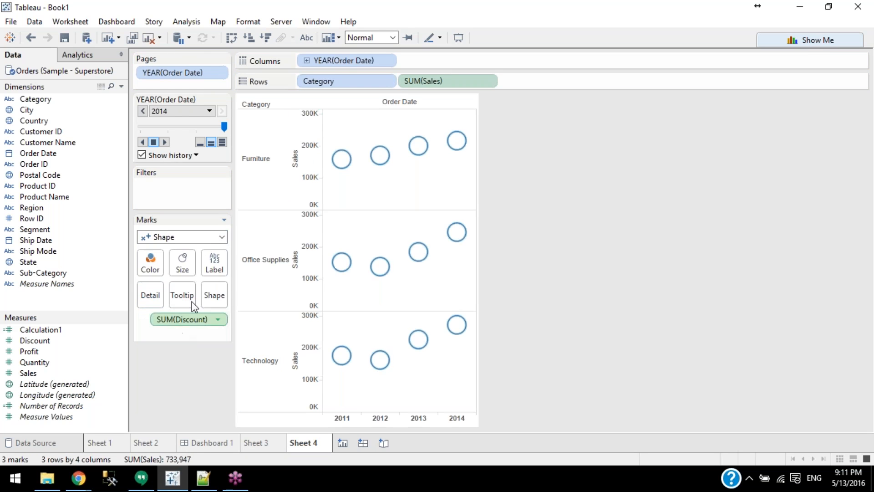
# Remove YEAR(Order Date) from Pages and SUM(Sales) from Rows
pyautogui.moveTo(202, 98); pyautogui.dragTo(488, 123)
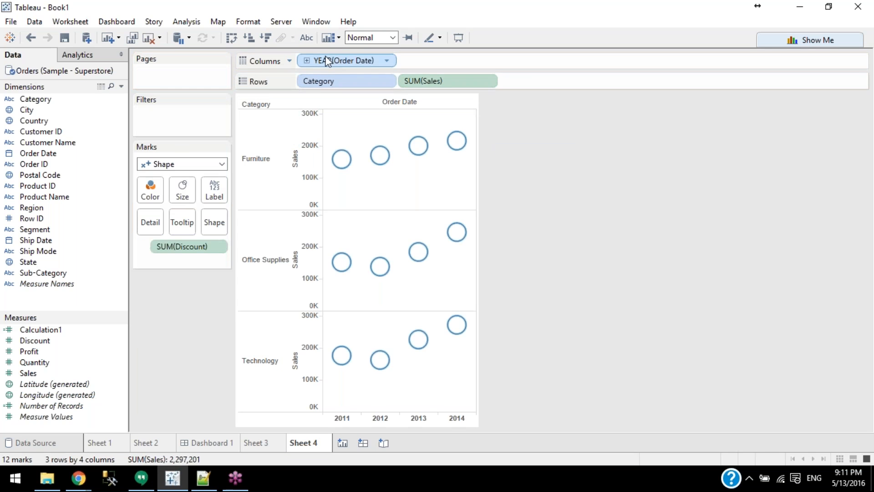
pyautogui.moveTo(438, 83); pyautogui.dragTo(538, 137)
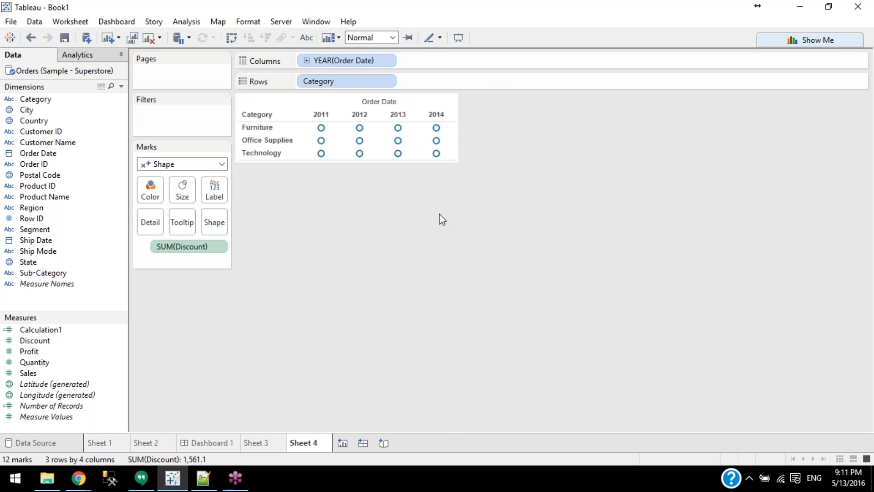
# Encode SUM(Discount) by shape, and open its shape settings to list the available shape palettes
pyautogui.moveTo(191, 253); pyautogui.dragTo(212, 228)
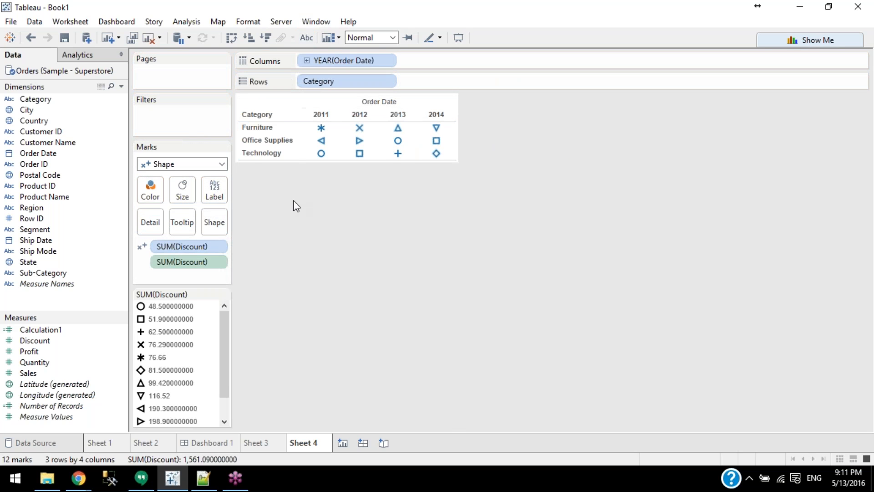
pyautogui.click(214, 224)
pyautogui.click(486, 186)
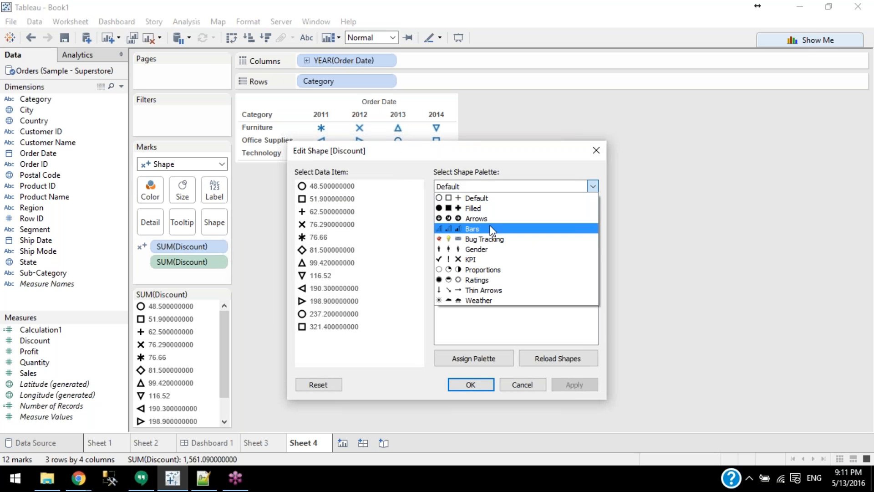
# Switch to File Explorer and examine the images in the Arrows and Thin Arrows shape folders, and minimize the window
pyautogui.click(47, 478)
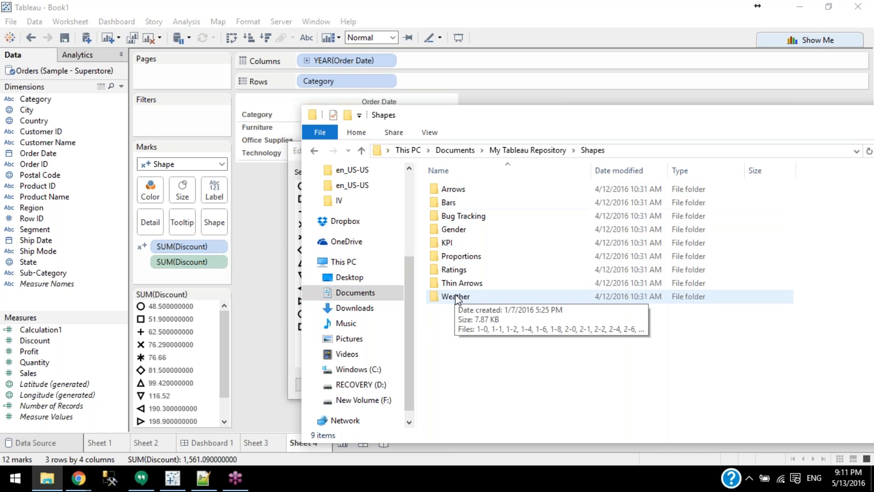
pyautogui.doubleClick(448, 195)
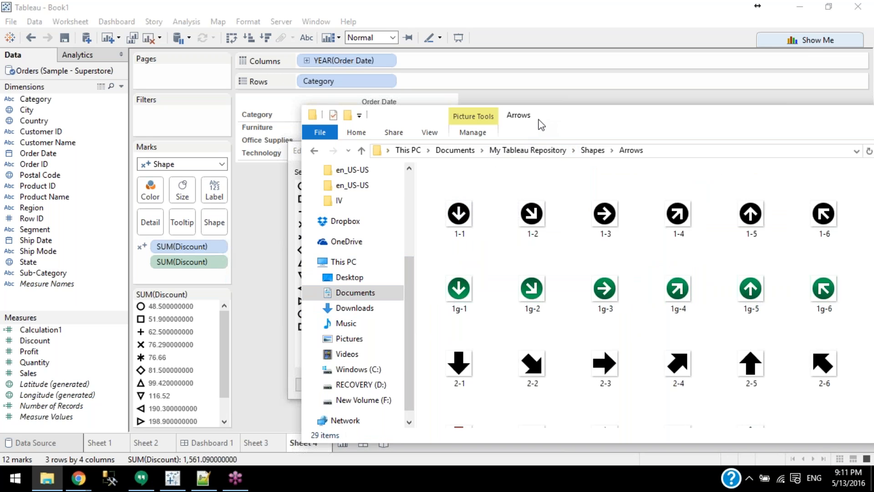
pyautogui.moveTo(541, 124); pyautogui.dragTo(262, 100)
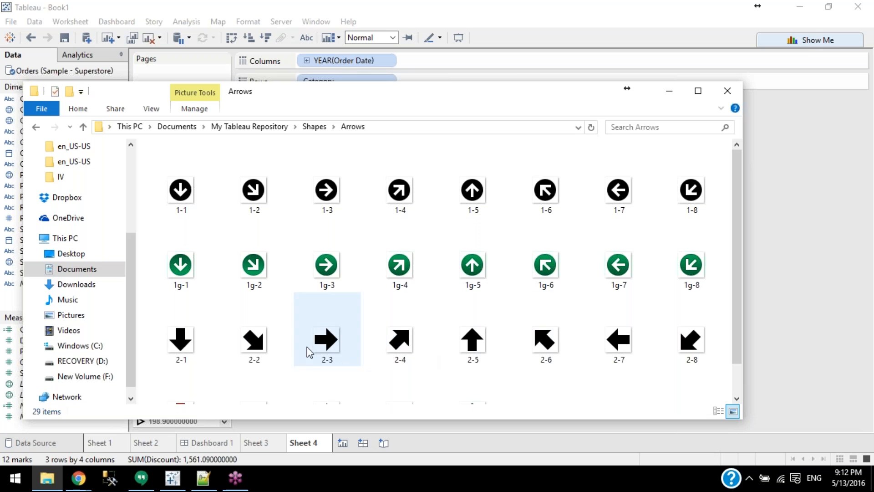
pyautogui.click(314, 126)
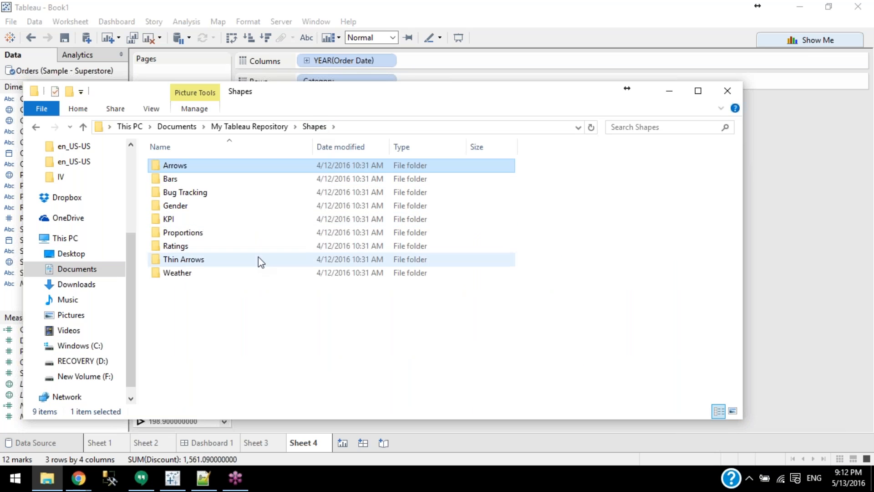
pyautogui.doubleClick(248, 259)
pyautogui.moveTo(541, 94); pyautogui.dragTo(404, 275)
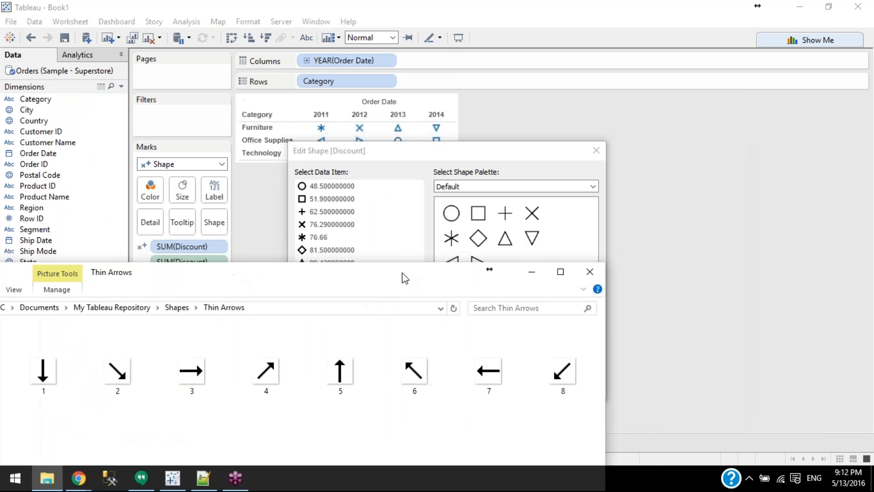
pyautogui.click(531, 272)
# Display the Arrows palette and the Thin Arrows palette in the Discount shape settings
pyautogui.click(505, 187)
pyautogui.click(467, 221)
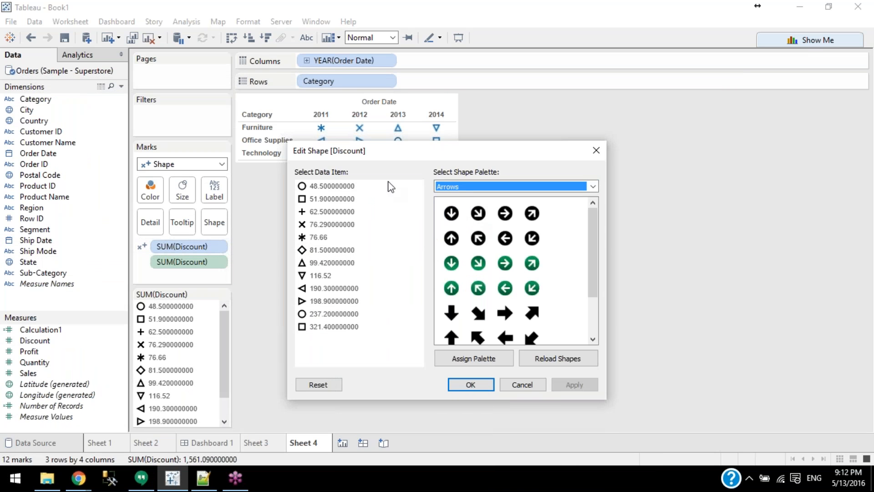
pyautogui.scroll(-3, 536, 325)
pyautogui.scroll(3, 536, 325)
pyautogui.click(483, 184)
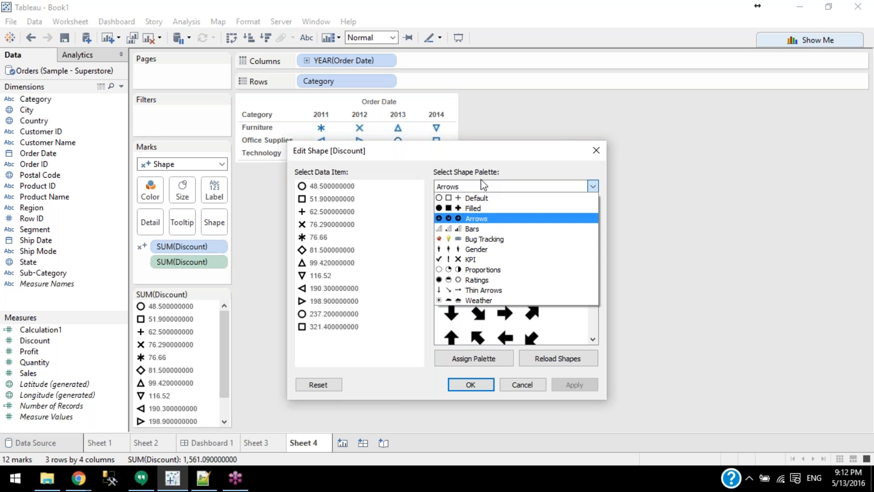
pyautogui.click(483, 290)
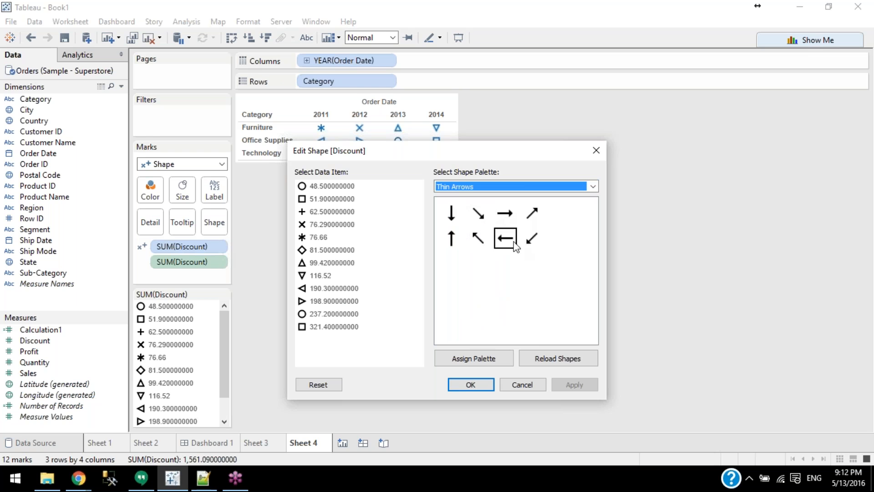
# Switch to File Explorer to compare the Thin Arrows images with the palette, and go back to the Shapes folder
pyautogui.click(46, 478)
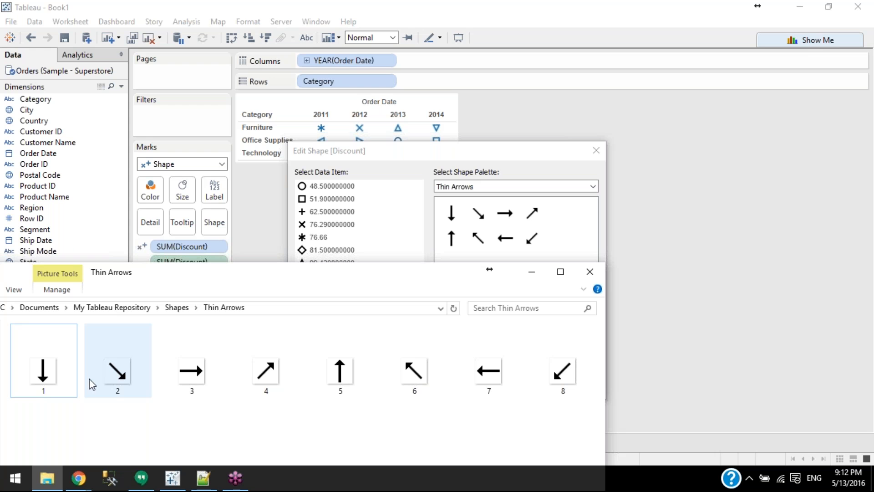
pyautogui.moveTo(303, 280); pyautogui.dragTo(491, 255)
pyautogui.click(366, 287)
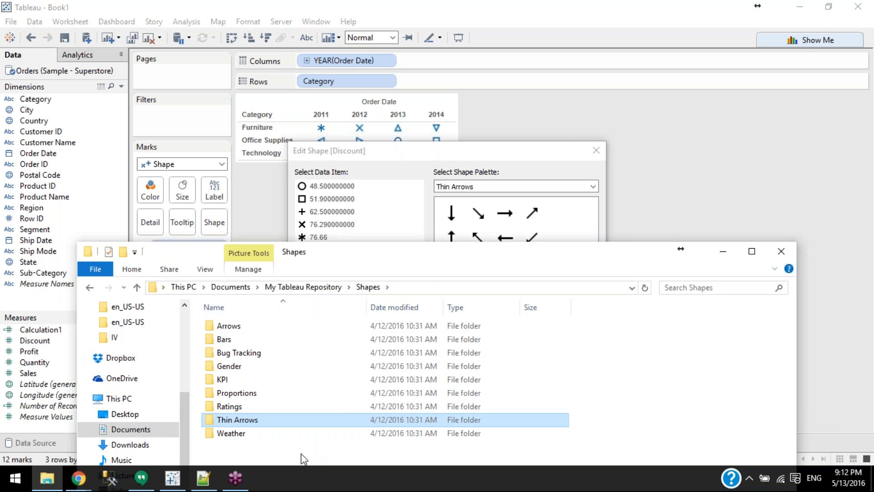
# Pick the Thin Arrows palette again in the Discount shape settings, and open the Thin Arrows folder in File Explorer
pyautogui.click(469, 187)
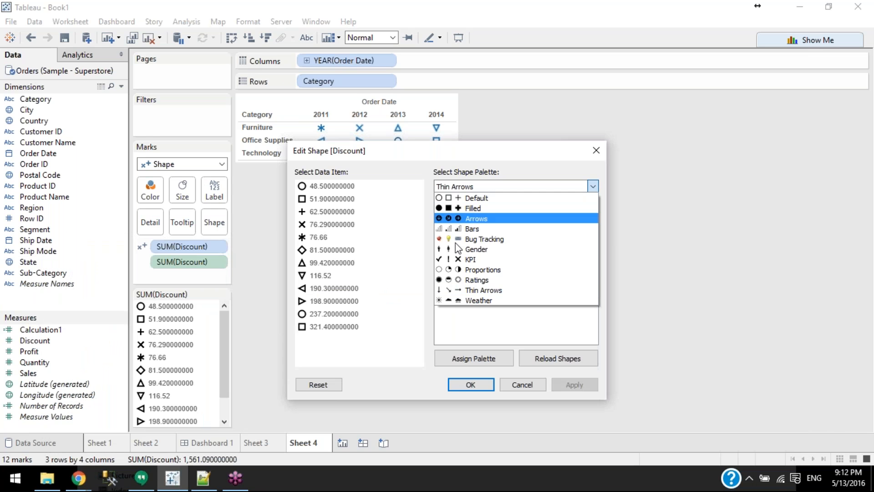
pyautogui.click(478, 289)
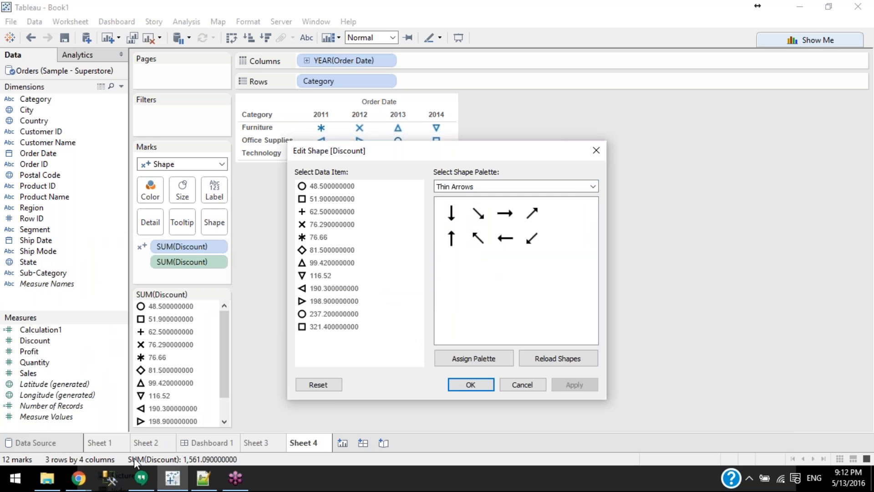
pyautogui.click(48, 482)
pyautogui.moveTo(374, 261); pyautogui.dragTo(374, 107)
pyautogui.doubleClick(258, 268)
# Inspect the file properties of image 1 in the Thin Arrows folder, including its detailed image and name information
pyautogui.click(234, 192)
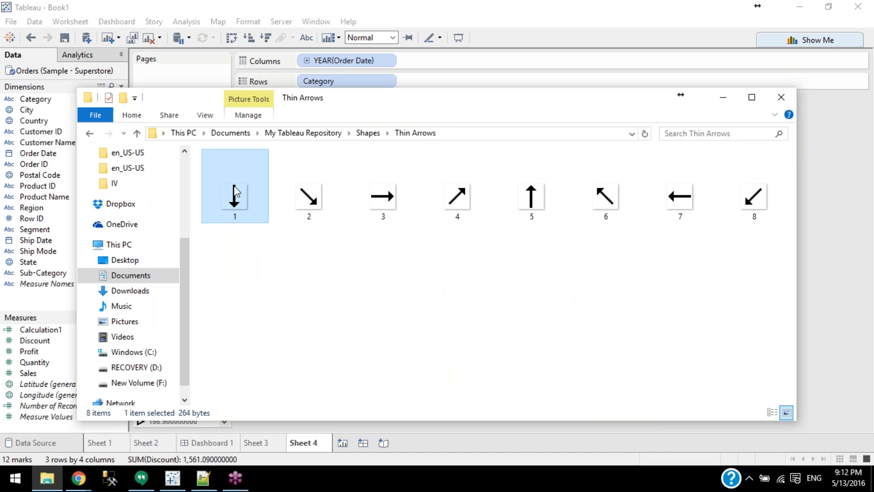
pyautogui.rightClick(235, 191)
pyautogui.click(291, 452)
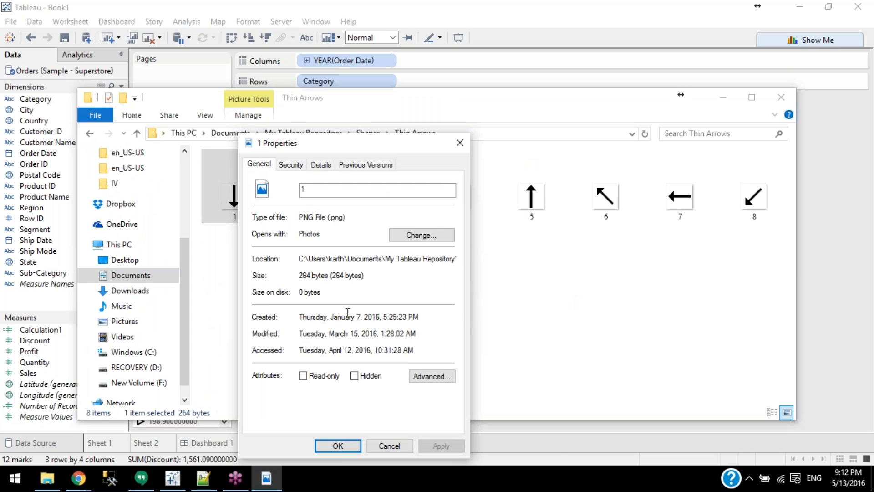
pyautogui.click(321, 165)
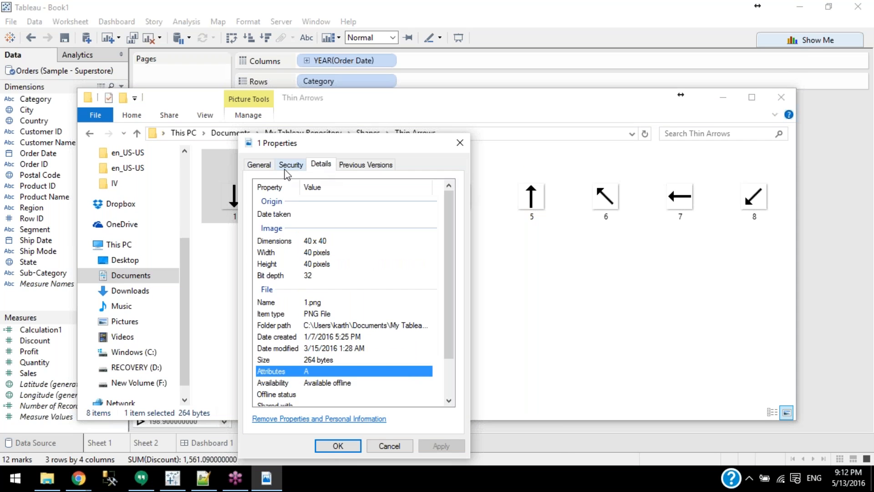
pyautogui.click(321, 302)
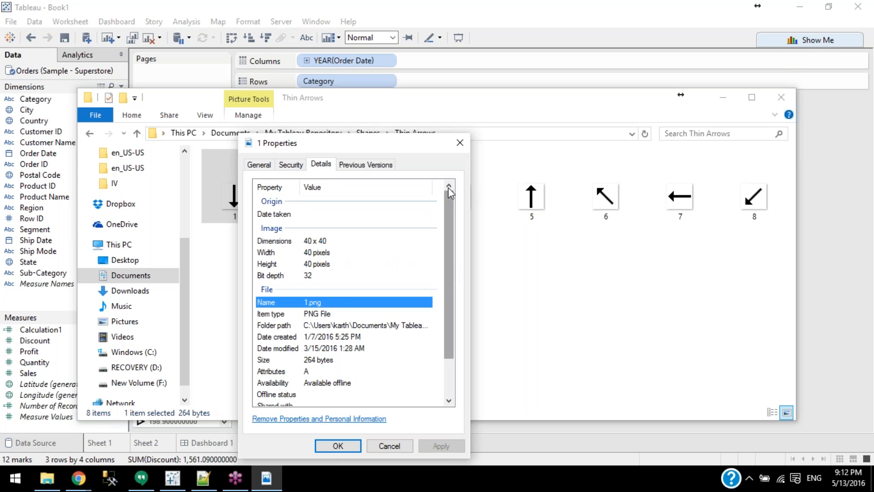
pyautogui.click(460, 142)
# Close the File Explorer window and dismiss the Discount shape settings in Tableau without assigning a palette
pyautogui.click(376, 264)
pyautogui.click(89, 100)
pyautogui.click(88, 101)
pyautogui.doubleClick(89, 96)
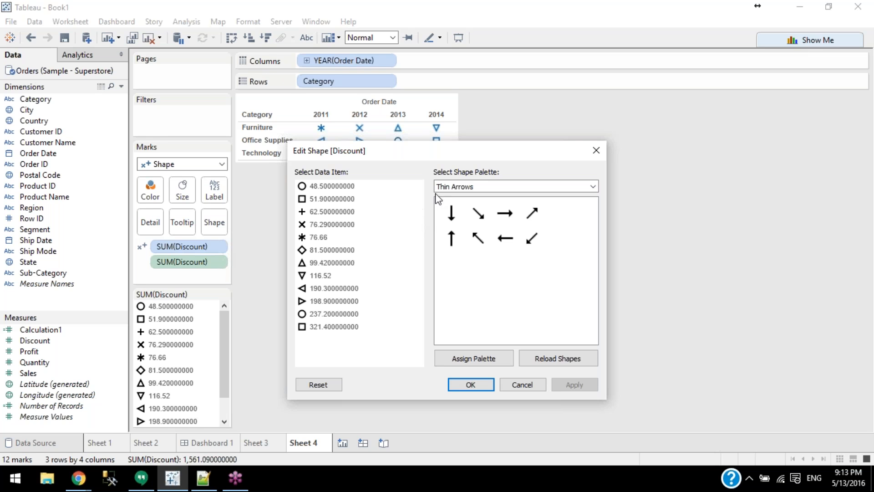
pyautogui.click(596, 151)
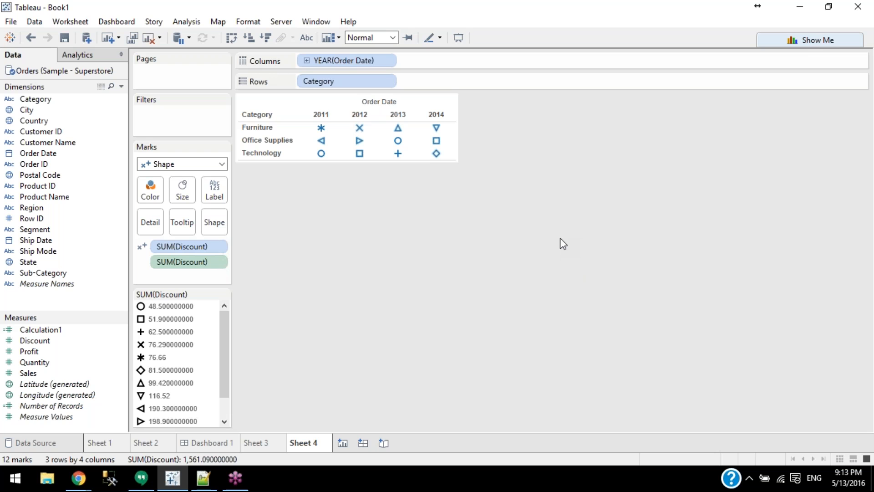
# Switch to Notepad++ and review the two class time blocks, highlighting the session for those who missed the initial class and the normal class
pyautogui.click(203, 478)
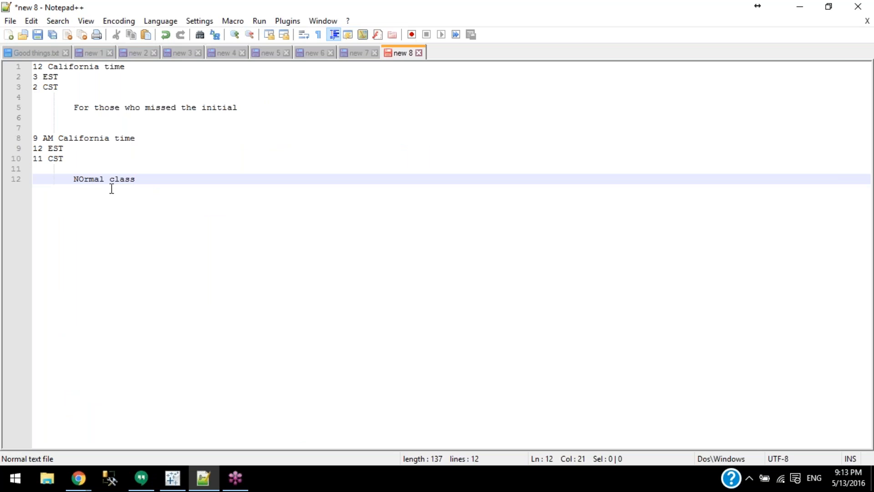
pyautogui.moveTo(182, 189); pyautogui.dragTo(6, 136)
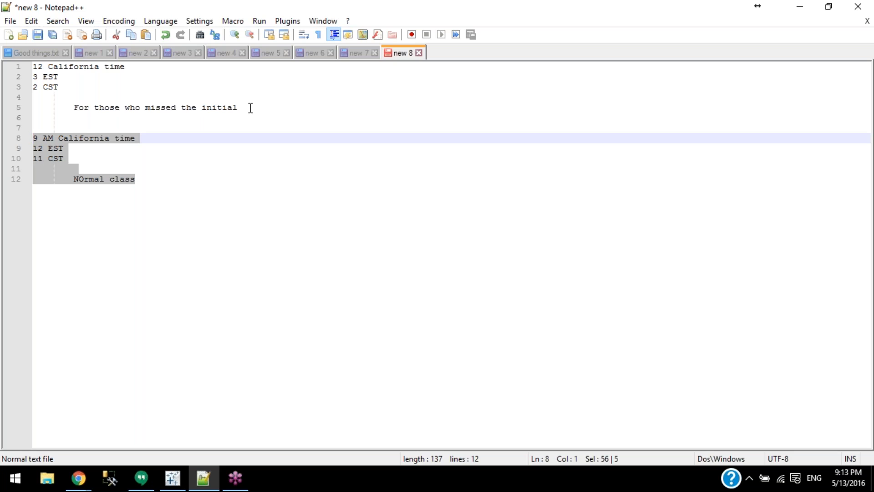
pyautogui.moveTo(251, 108); pyautogui.dragTo(7, 65)
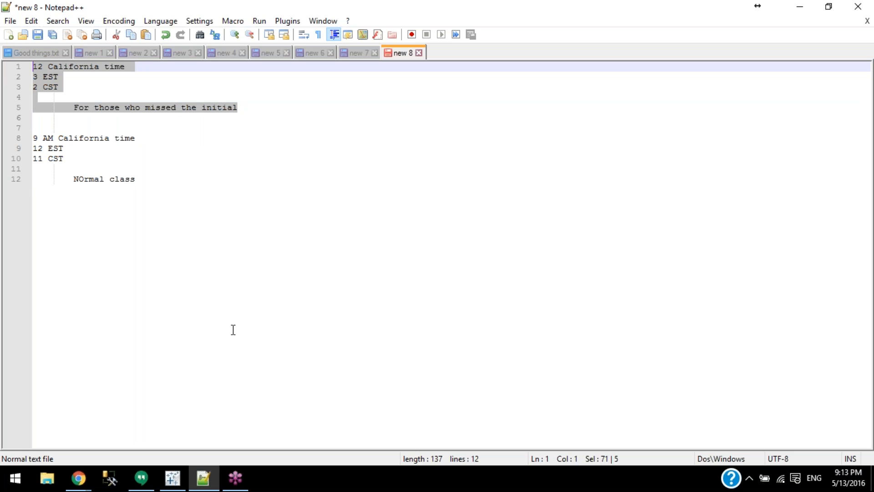
pyautogui.moveTo(246, 104); pyautogui.dragTo(34, 67)
pyautogui.moveTo(188, 193); pyautogui.dragTo(10, 137)
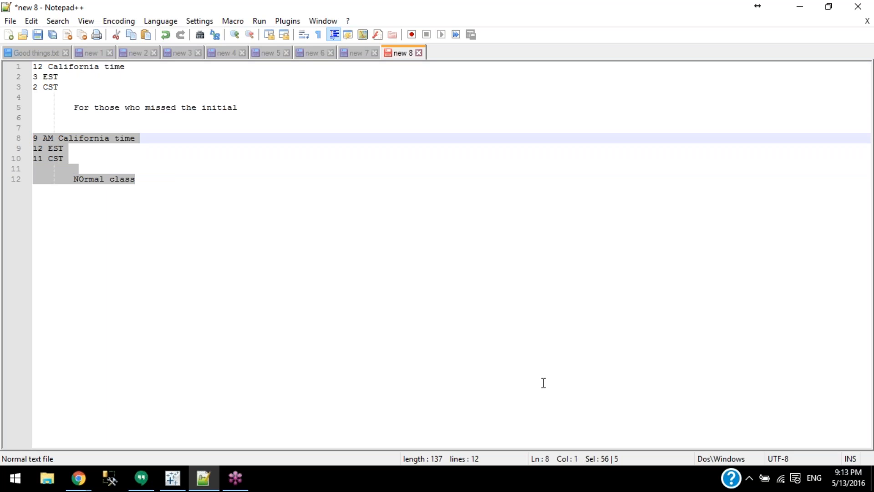
pyautogui.click(466, 231)
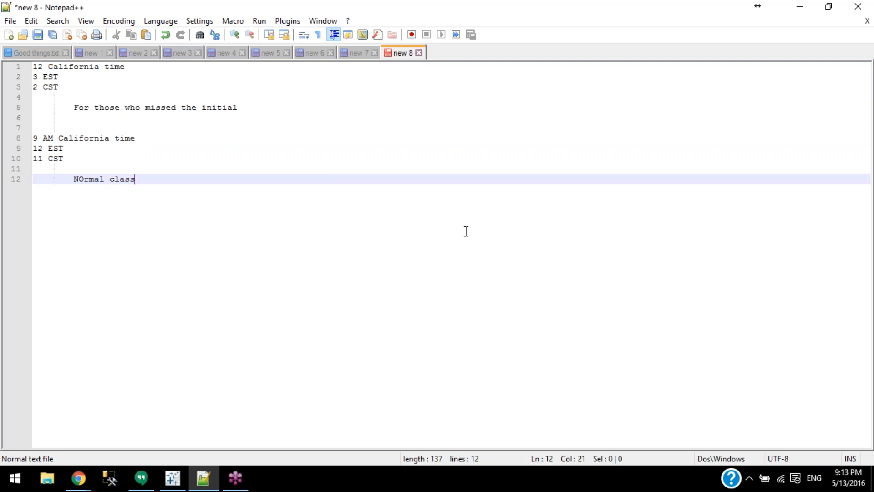
pyautogui.click(647, 231)
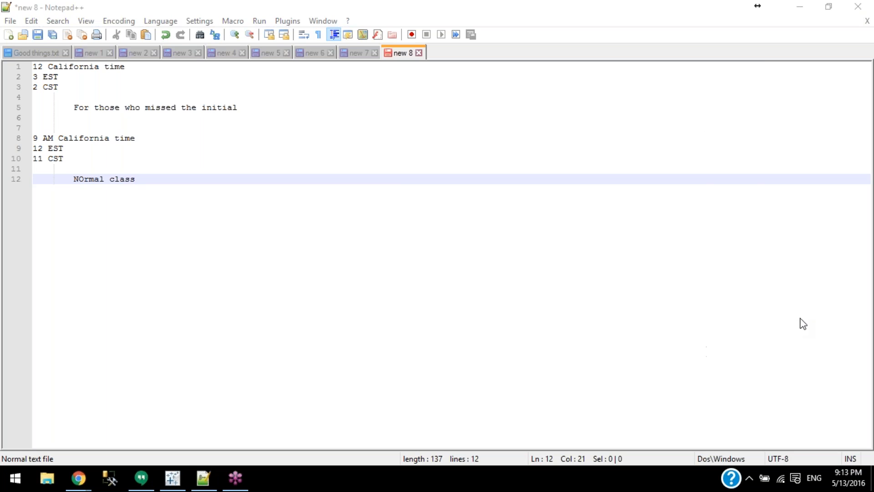